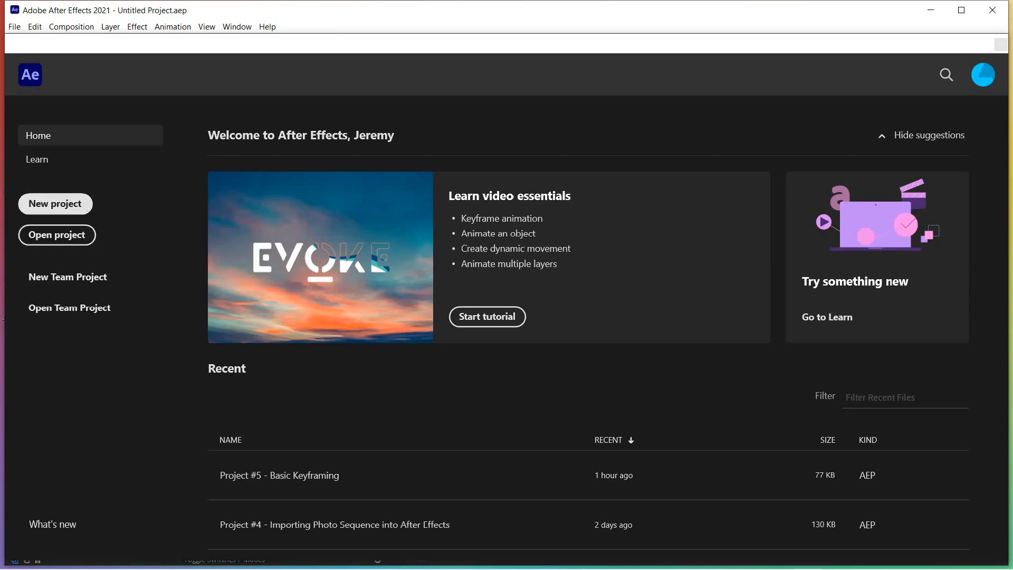
# - Create a new empty project
pyautogui.click(54, 203)
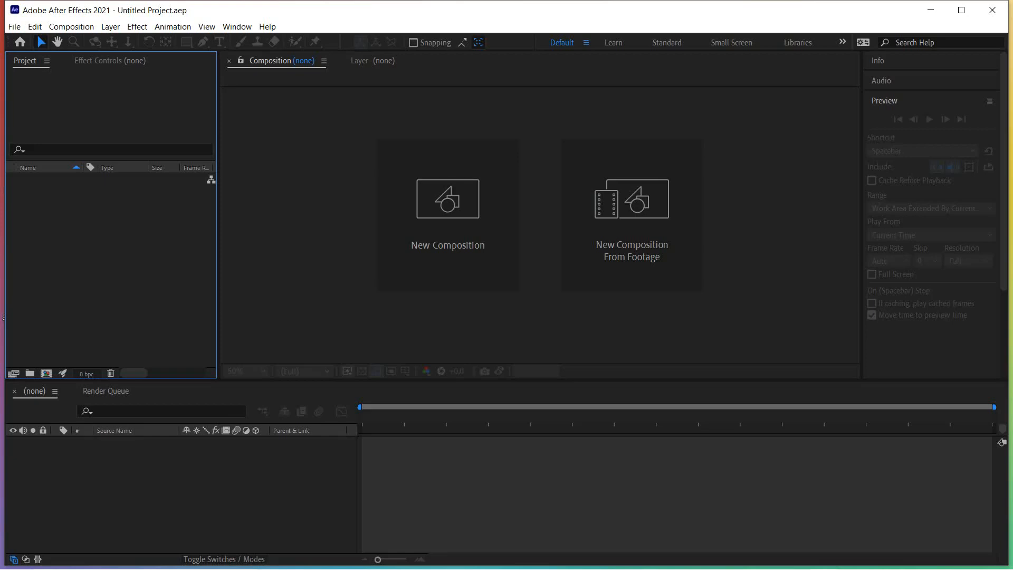
pyautogui.click(448, 216)
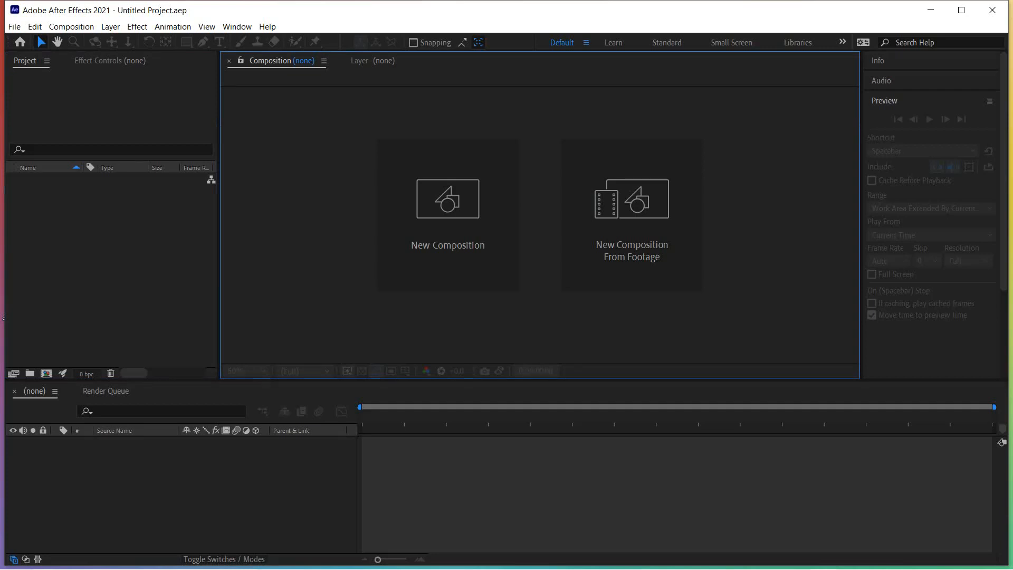
pyautogui.click(931, 234)
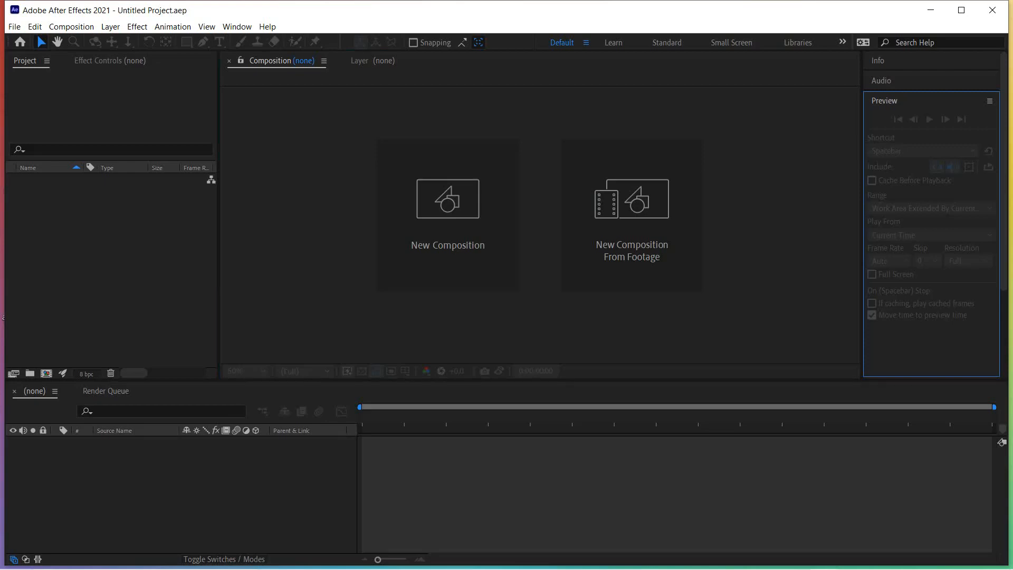
pyautogui.click(507, 491)
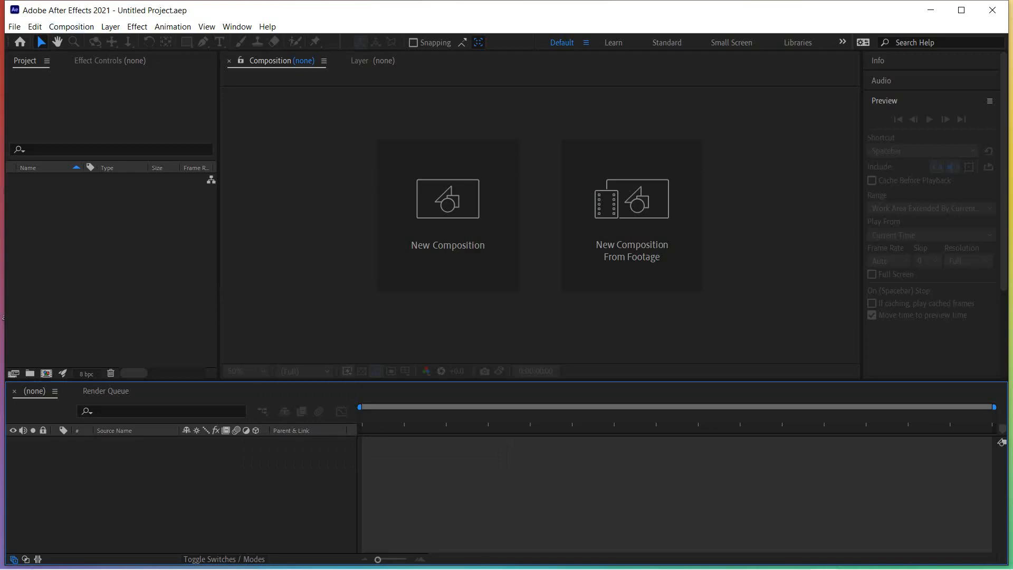
# - Create a new composition using the DVCPRO HD 720 29.97 preset with a duration of 0;00;07;00
pyautogui.click(71, 27)
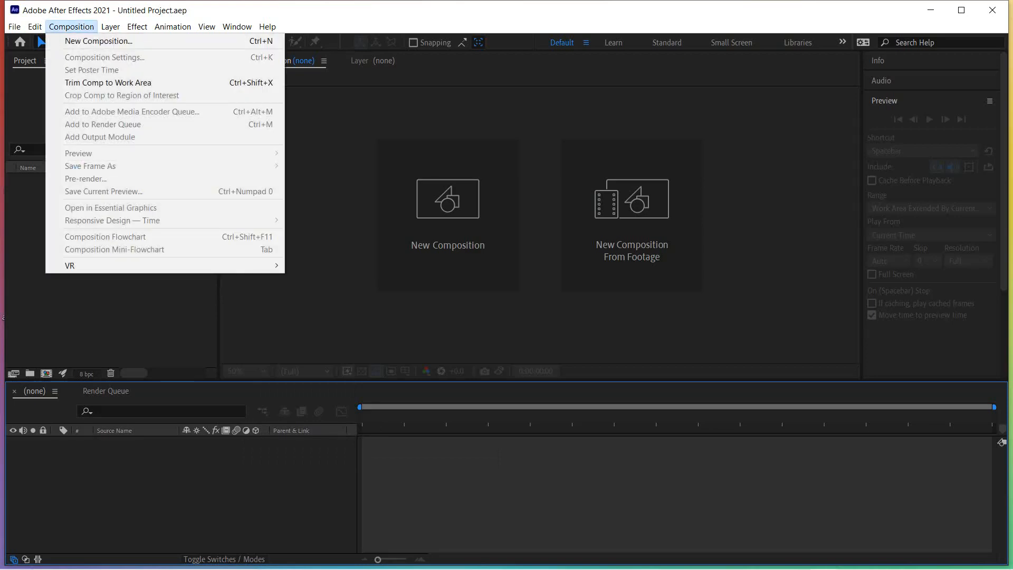
pyautogui.press('Return')
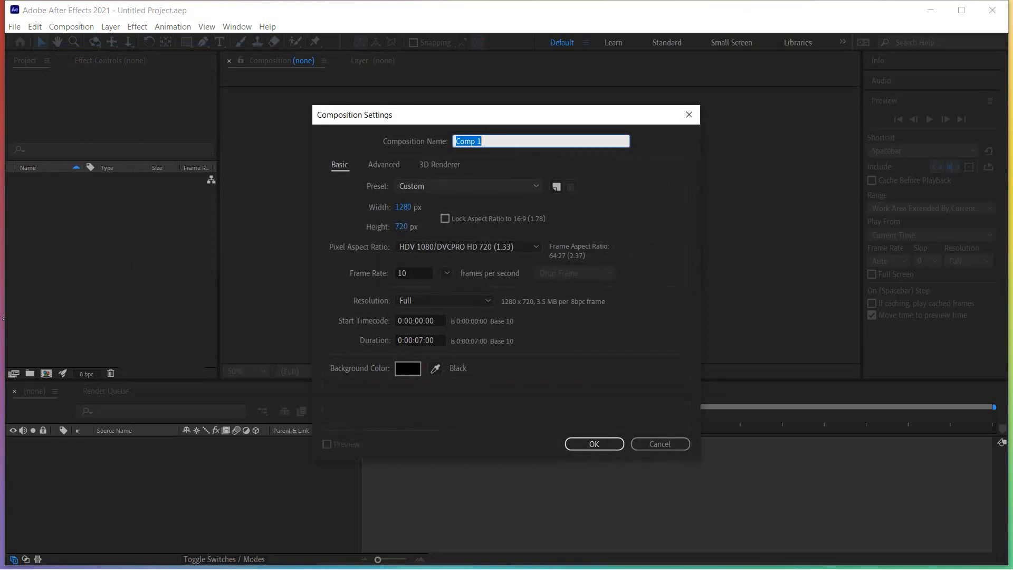
pyautogui.click(469, 187)
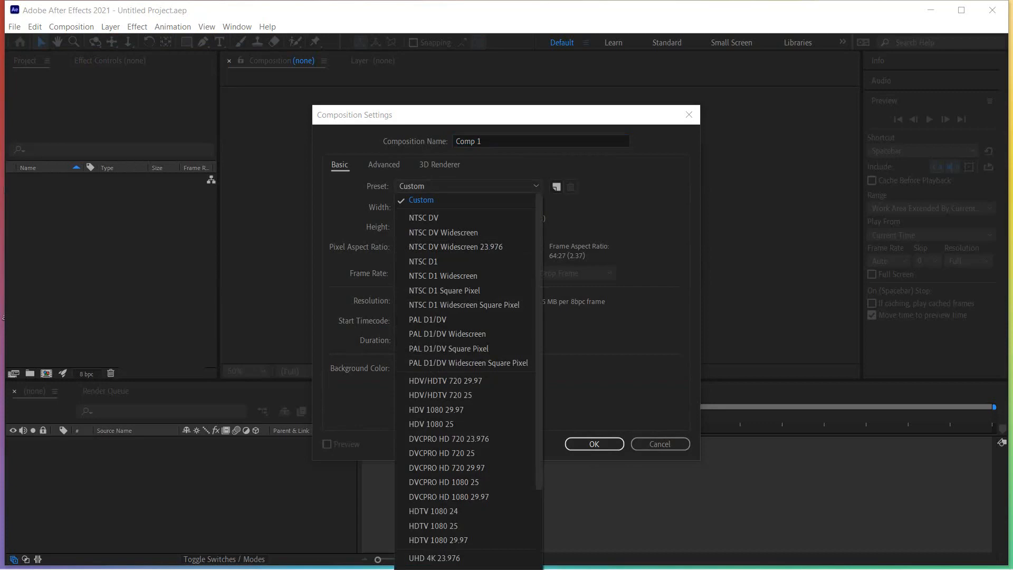
pyautogui.press('Escape')
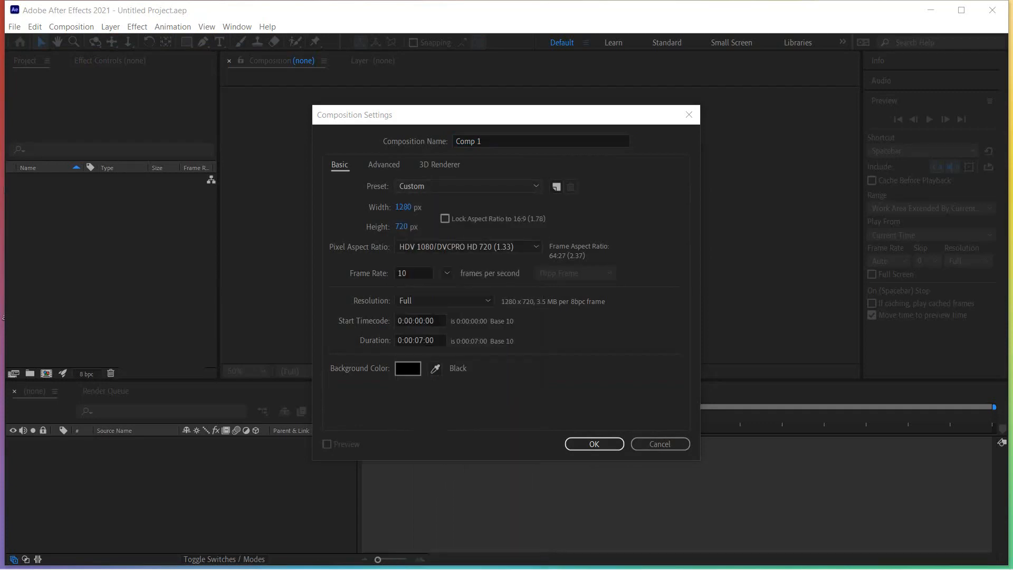
pyautogui.click(468, 247)
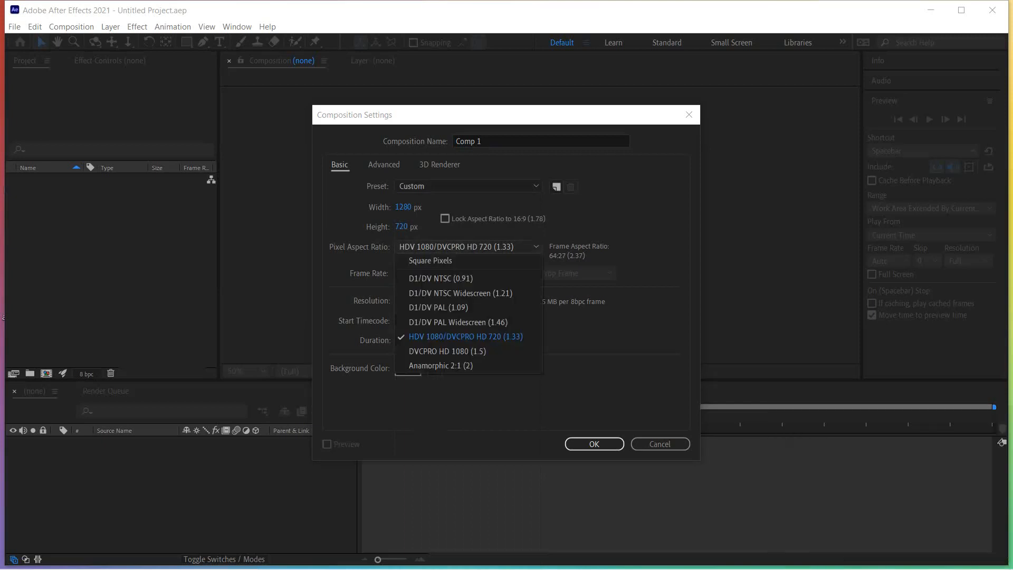
pyautogui.press('Escape')
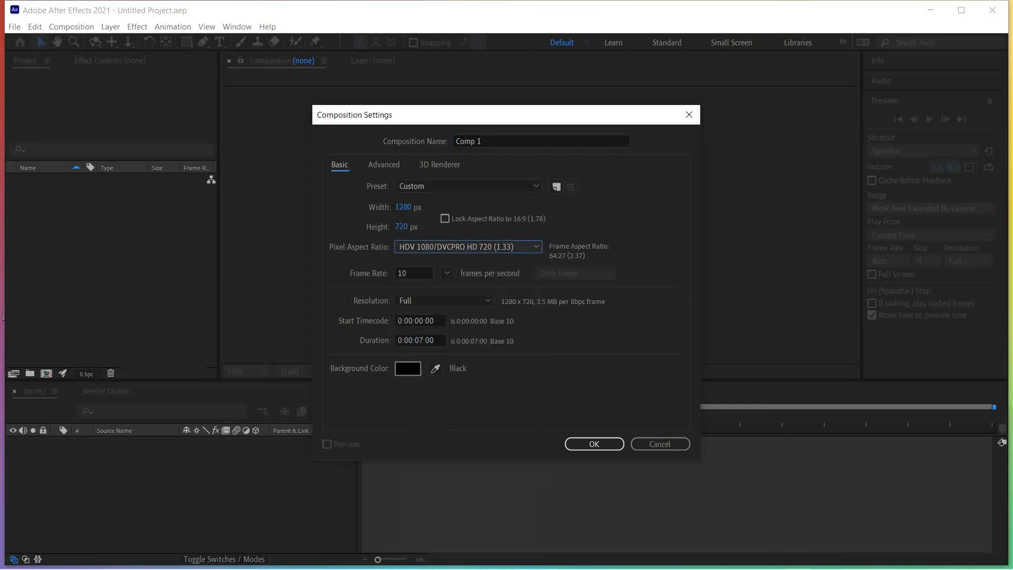
pyautogui.click(469, 186)
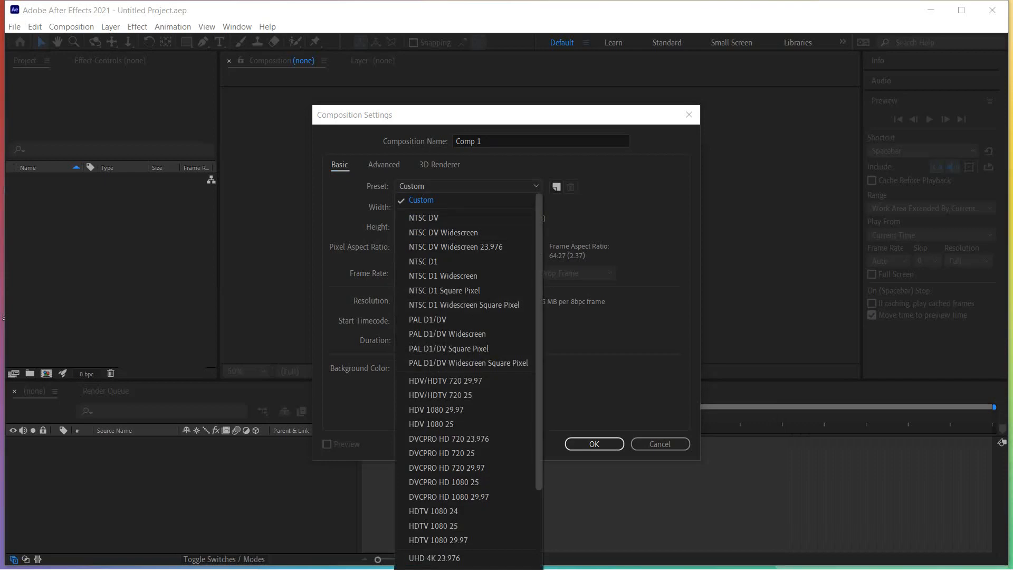
pyautogui.scroll(-4, 469, 369)
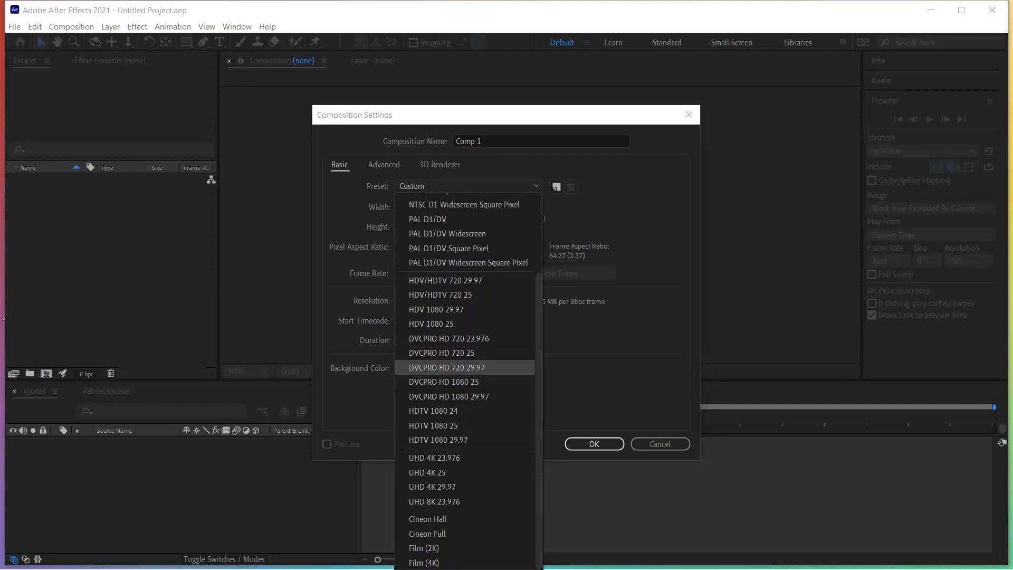
pyautogui.click(447, 367)
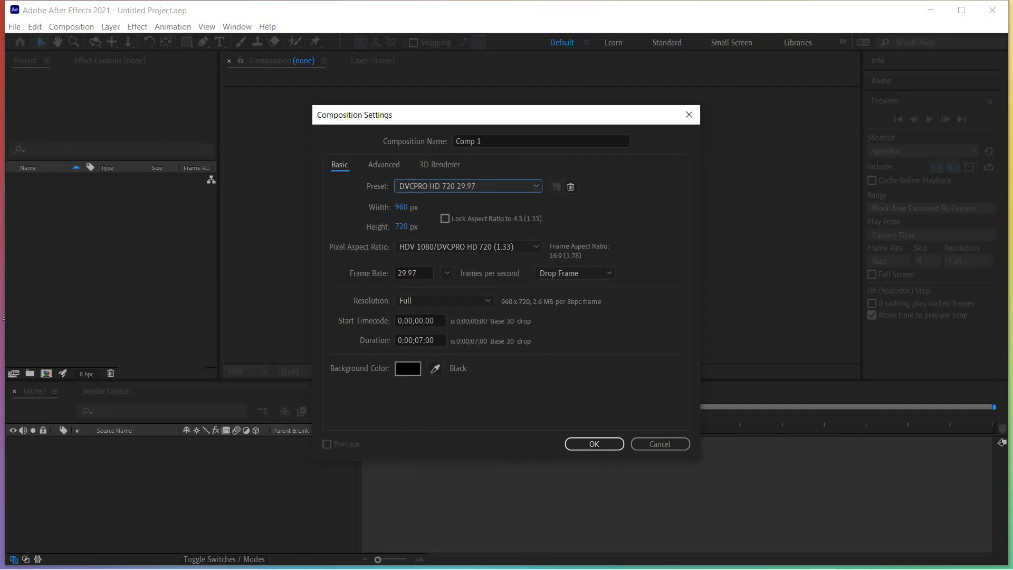
pyautogui.click(425, 340)
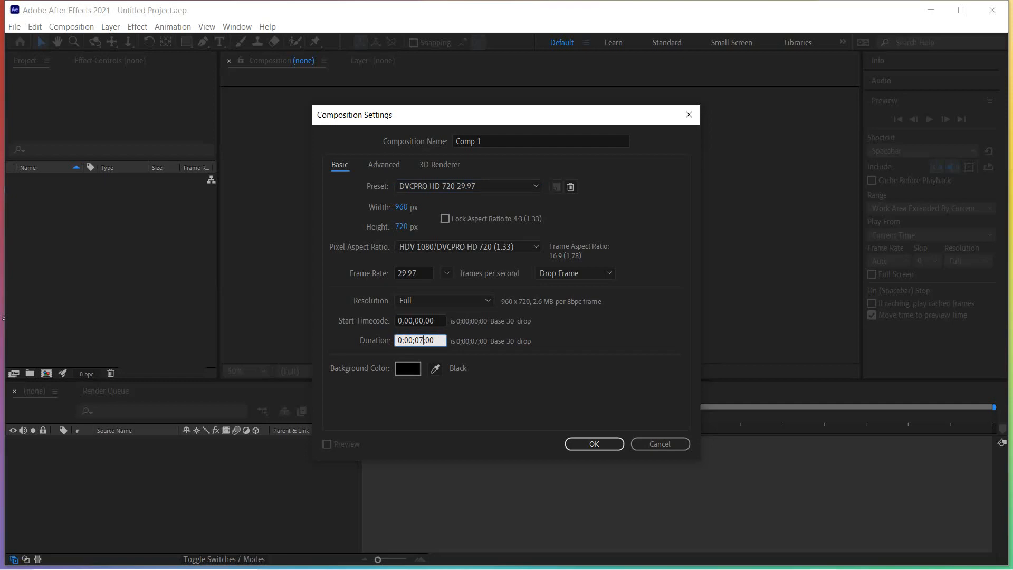
pyautogui.press('Return')
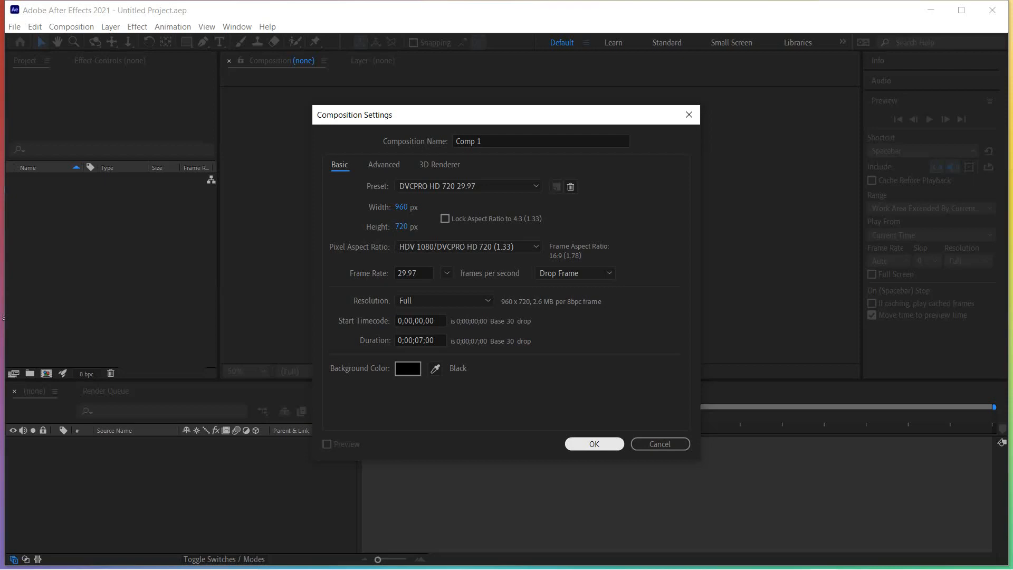
pyautogui.click(594, 443)
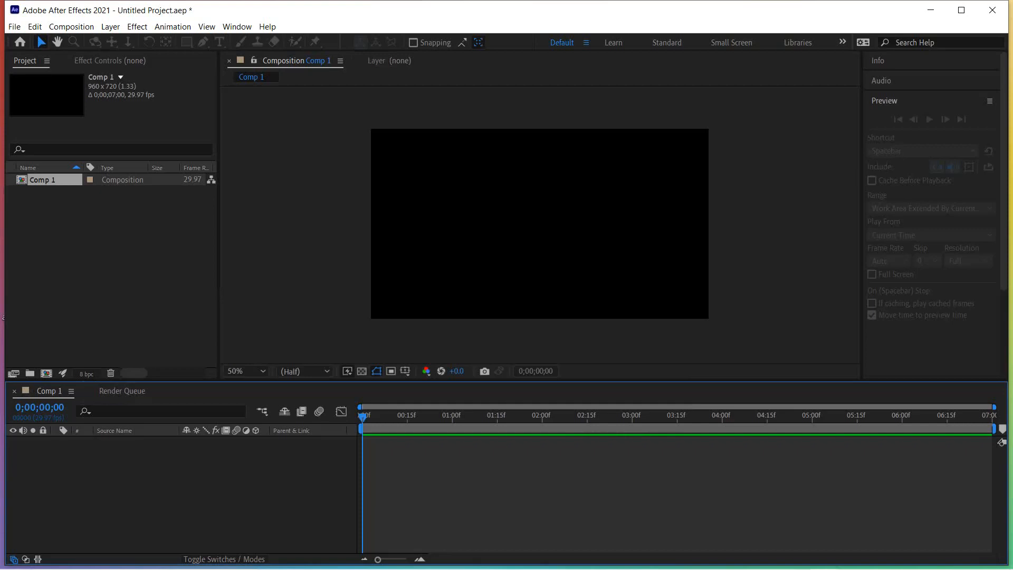
# - Preview playback of the empty composition, stop it, and return the playhead to the first frame
pyautogui.moveTo(362, 418)
pyautogui.mouseDown()
pyautogui.moveTo(485, 417)
pyautogui.moveTo(363, 418)
pyautogui.mouseUp()
pyautogui.click(929, 119)
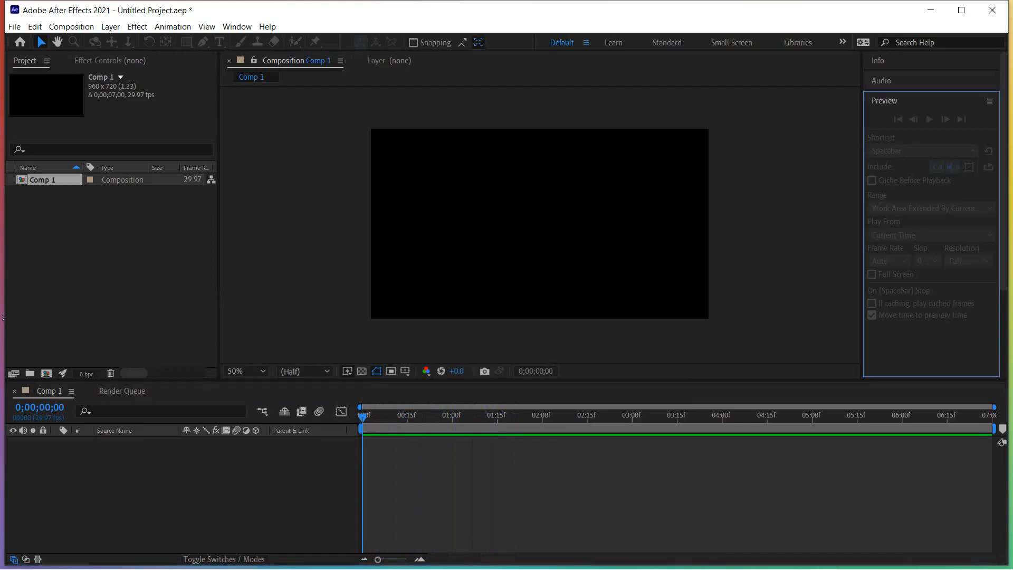
pyautogui.click(540, 223)
pyautogui.click(930, 119)
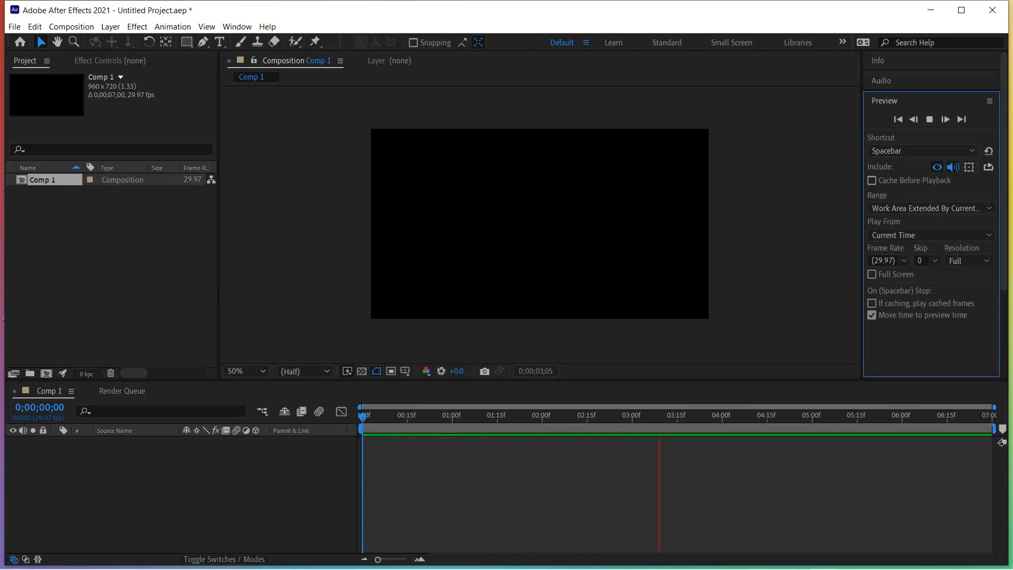
pyautogui.press('space')
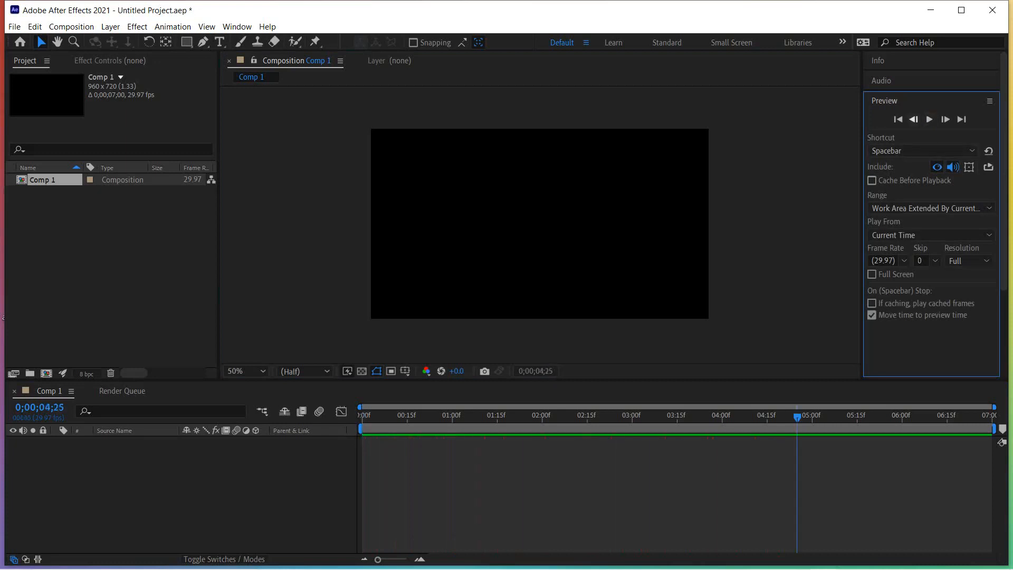
pyautogui.click(898, 119)
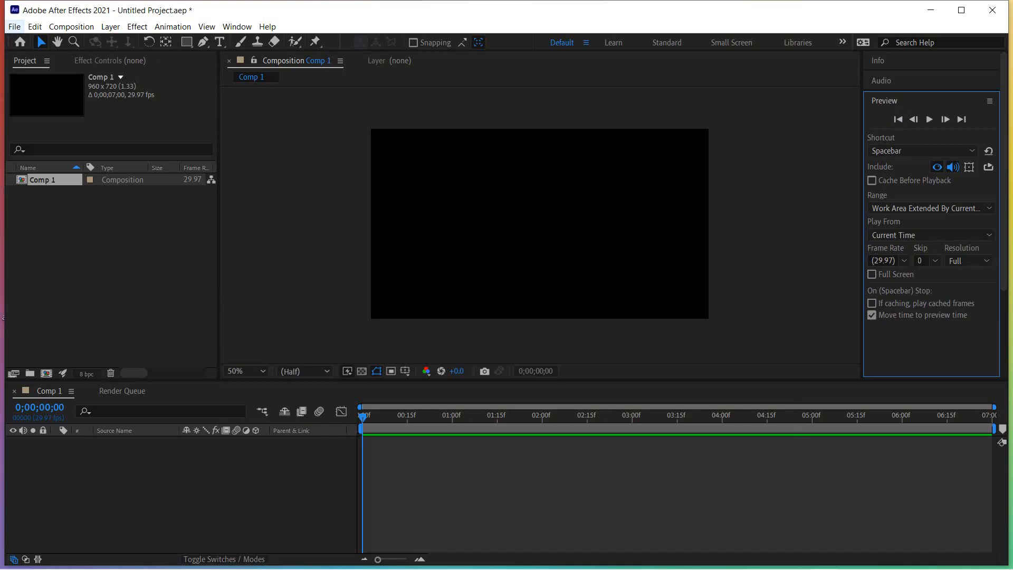
# - Start importing multiple files and browse to Desktop > MJC Computer Graphics > CMPGR202 Projcts > #5 - Basic Keyframing
pyautogui.click(14, 27)
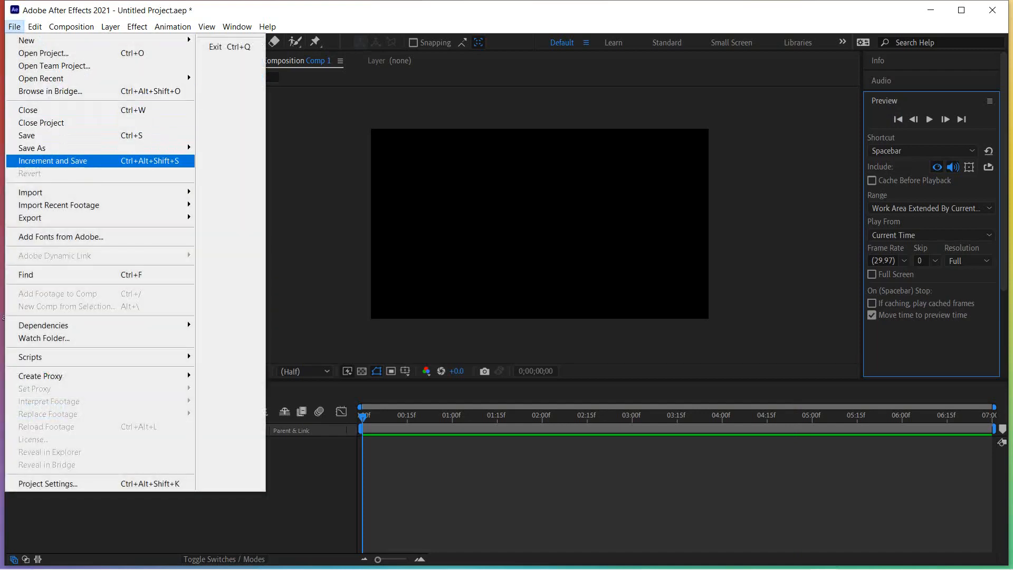
pyautogui.moveTo(43, 193)
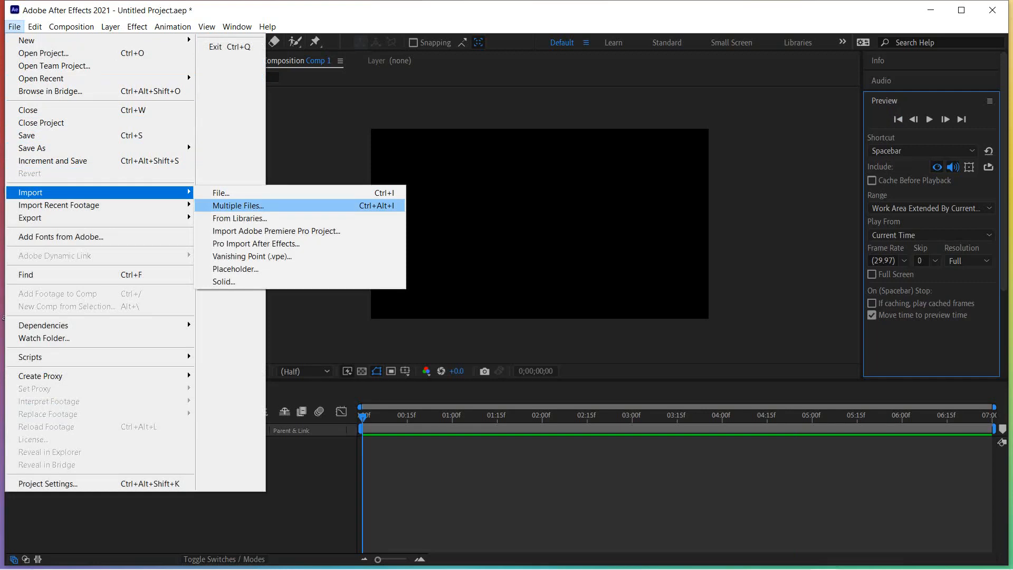
pyautogui.press('Return')
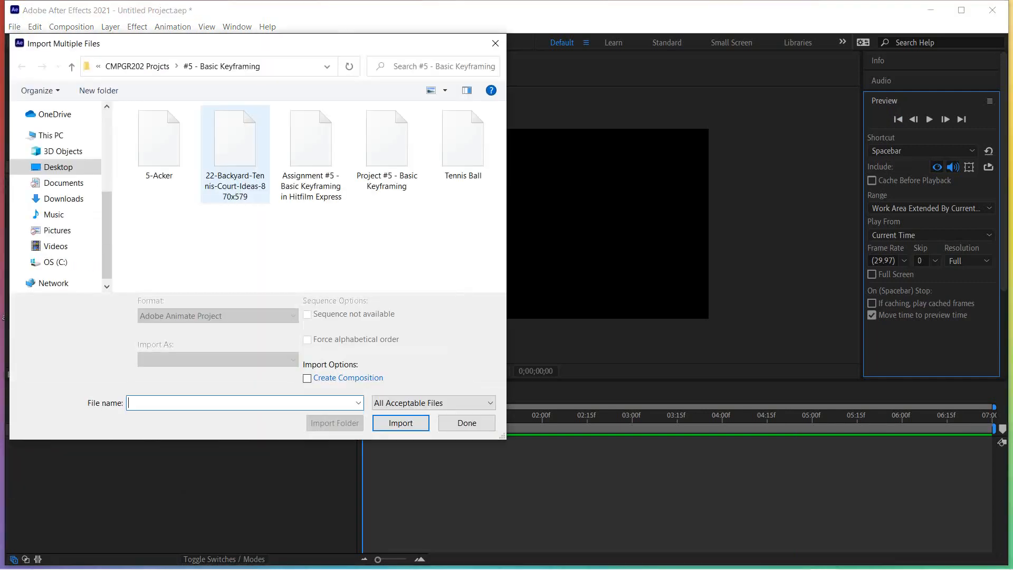
pyautogui.click(58, 166)
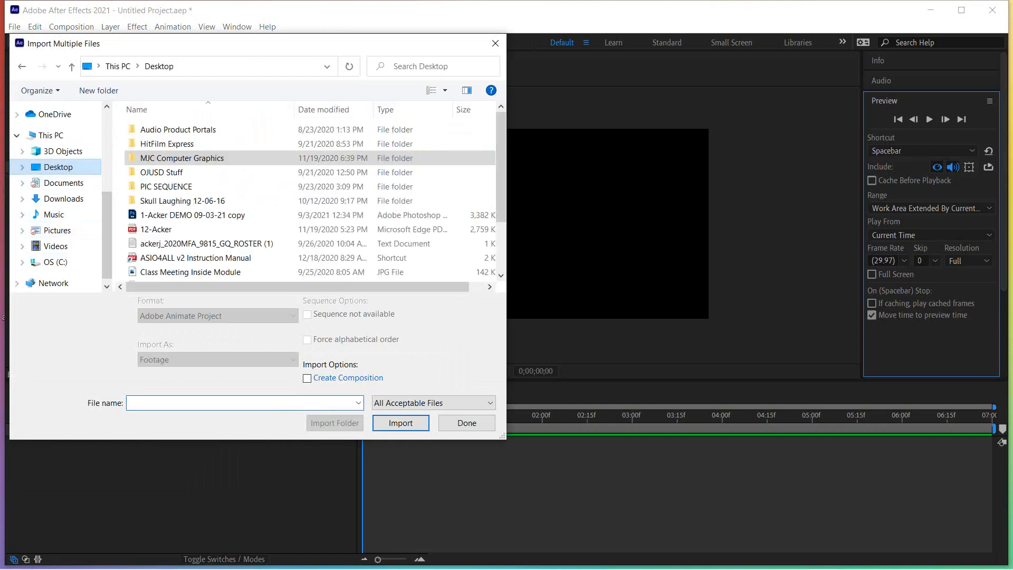
pyautogui.doubleClick(182, 158)
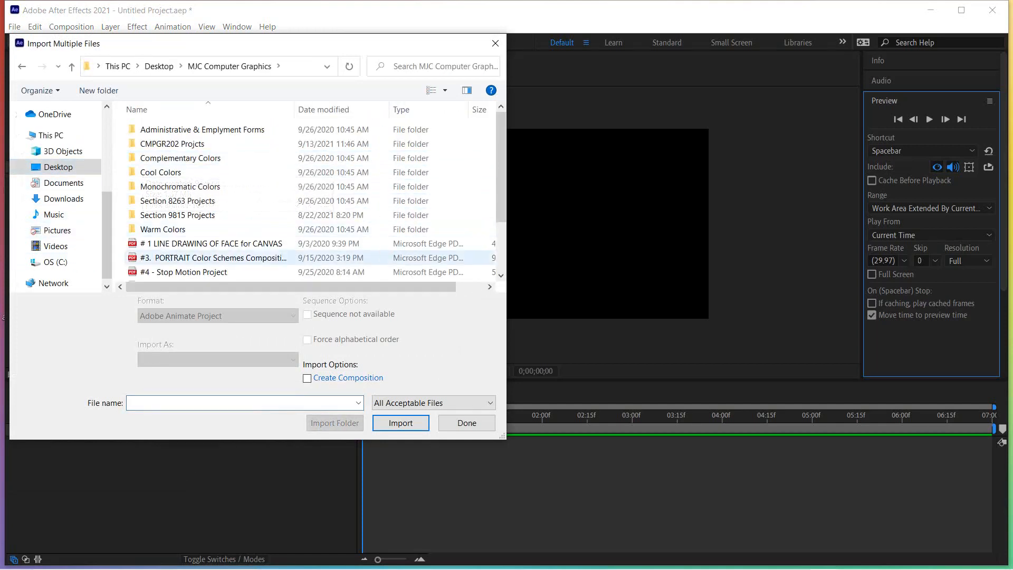
pyautogui.doubleClick(172, 143)
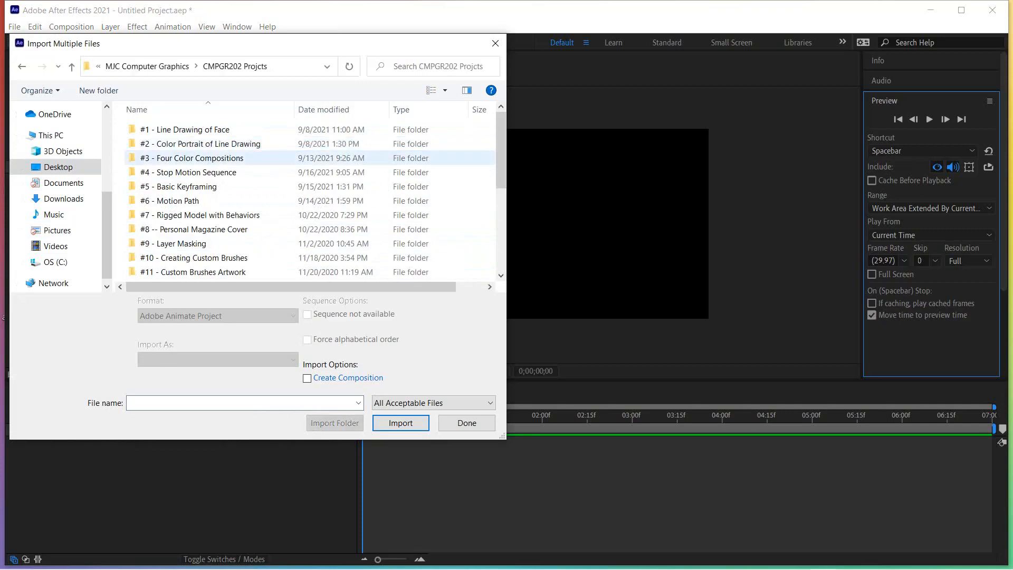
pyautogui.doubleClick(187, 186)
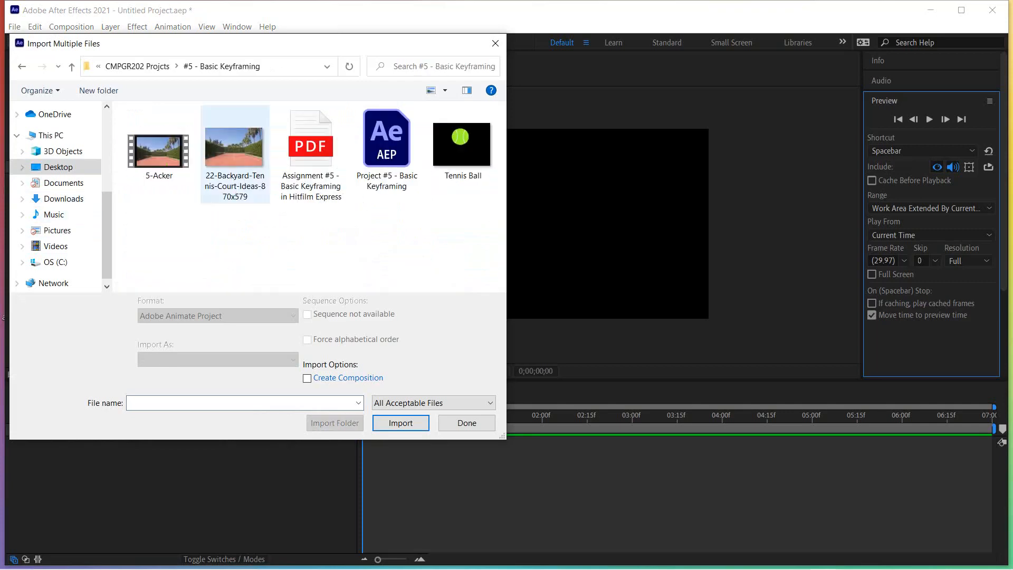
pyautogui.click(234, 158)
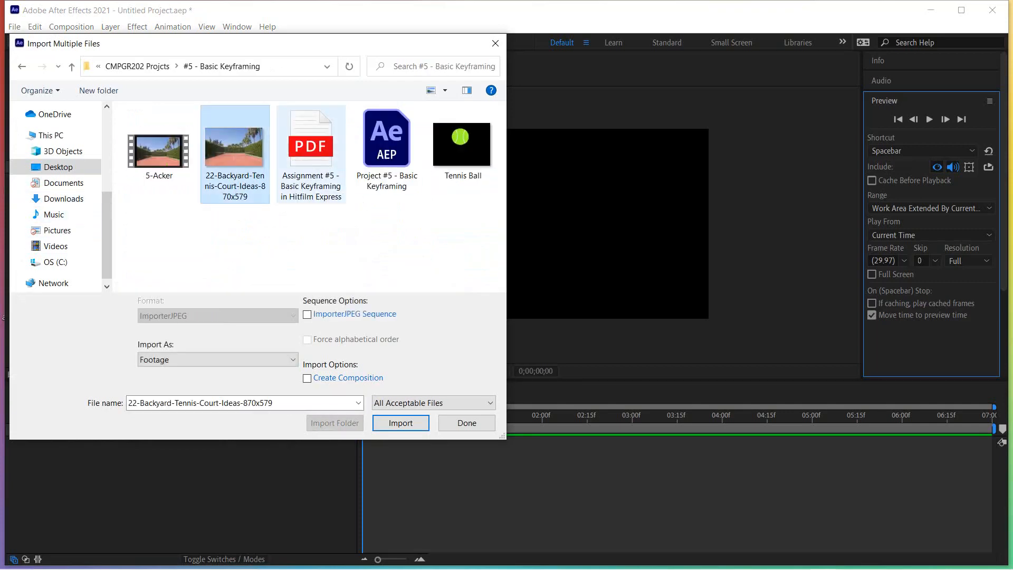
pyautogui.click(463, 145)
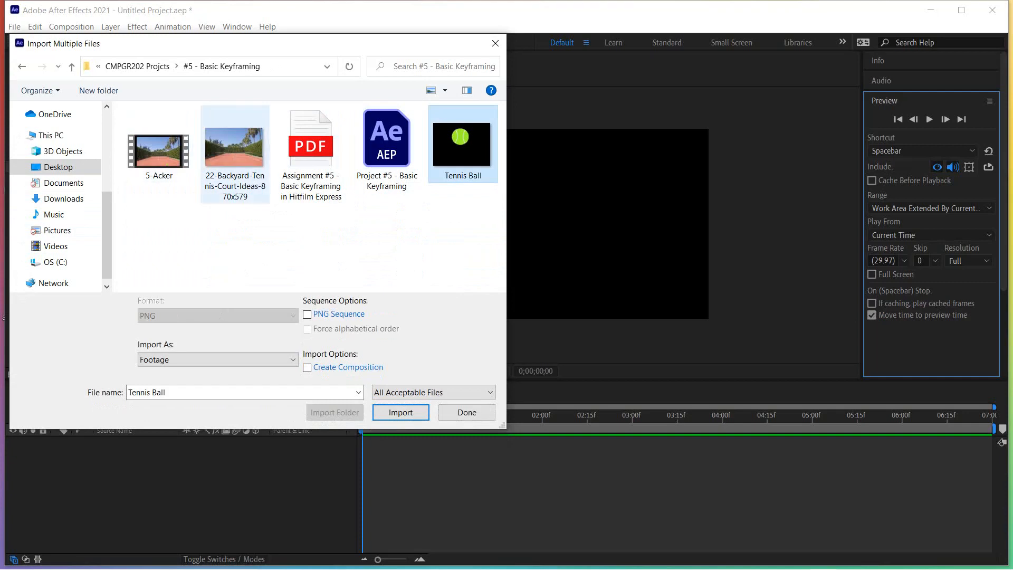
pyautogui.moveTo(462, 146)
pyautogui.mouseDown()
pyautogui.moveTo(320, 137)
pyautogui.moveTo(274, 153)
pyautogui.moveTo(211, 248)
pyautogui.moveTo(476, 157)
pyautogui.mouseUp()
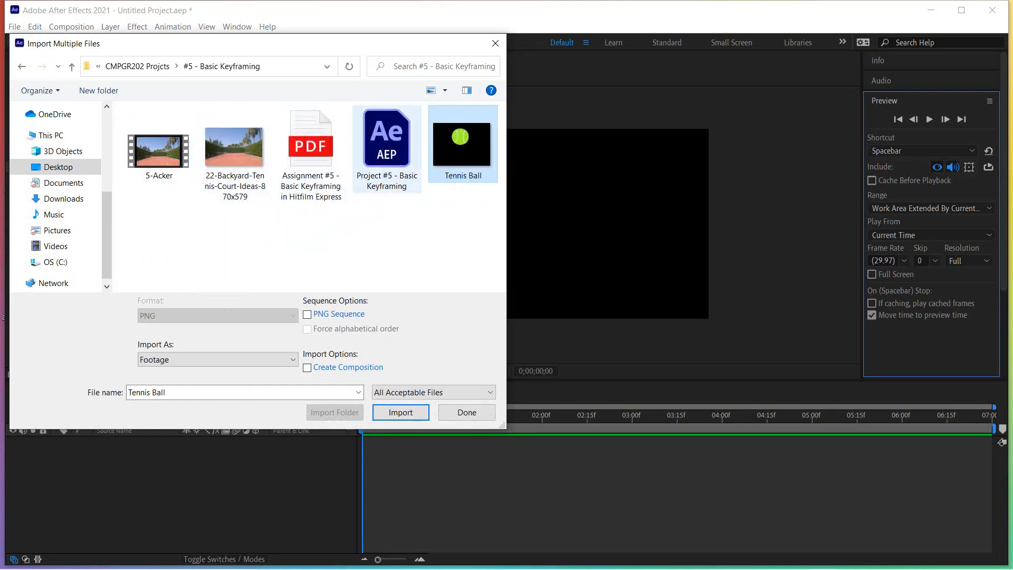
pyautogui.keyDown('shift'); pyautogui.click(235, 153); pyautogui.keyUp('shift')
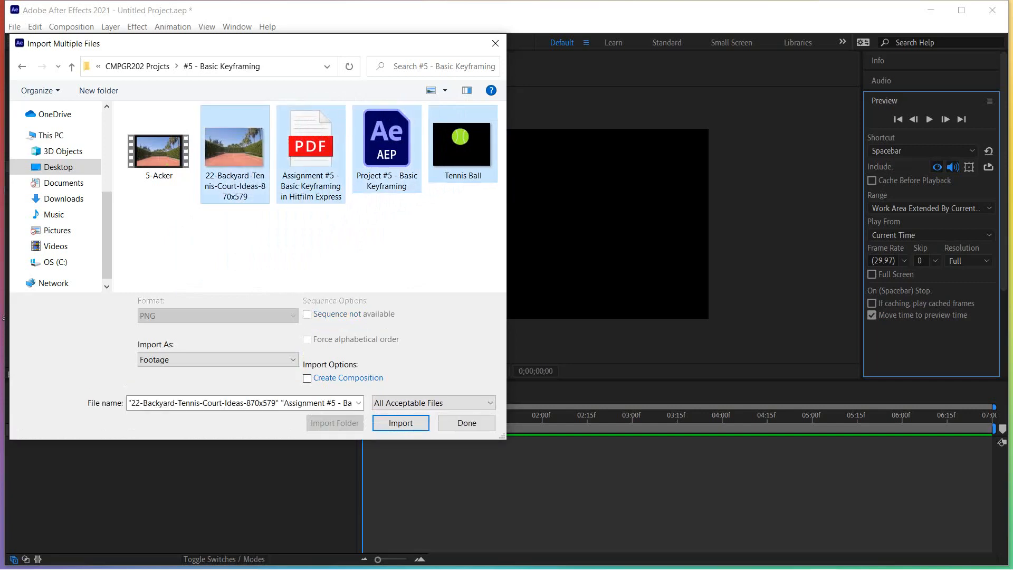
pyautogui.click(239, 237)
pyautogui.click(235, 153)
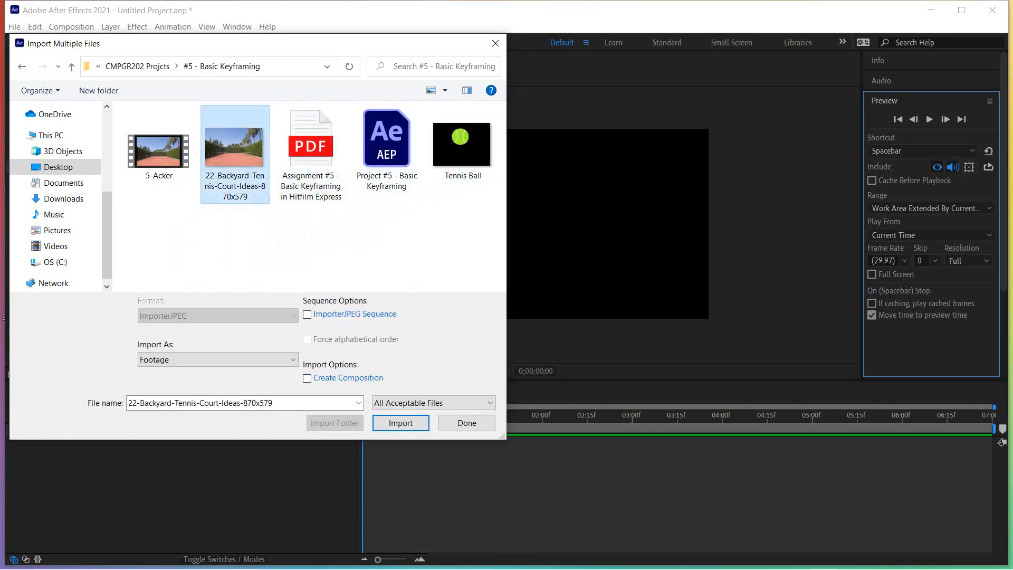
pyautogui.keyDown('ctrl'); pyautogui.click(463, 151); pyautogui.keyUp('ctrl')
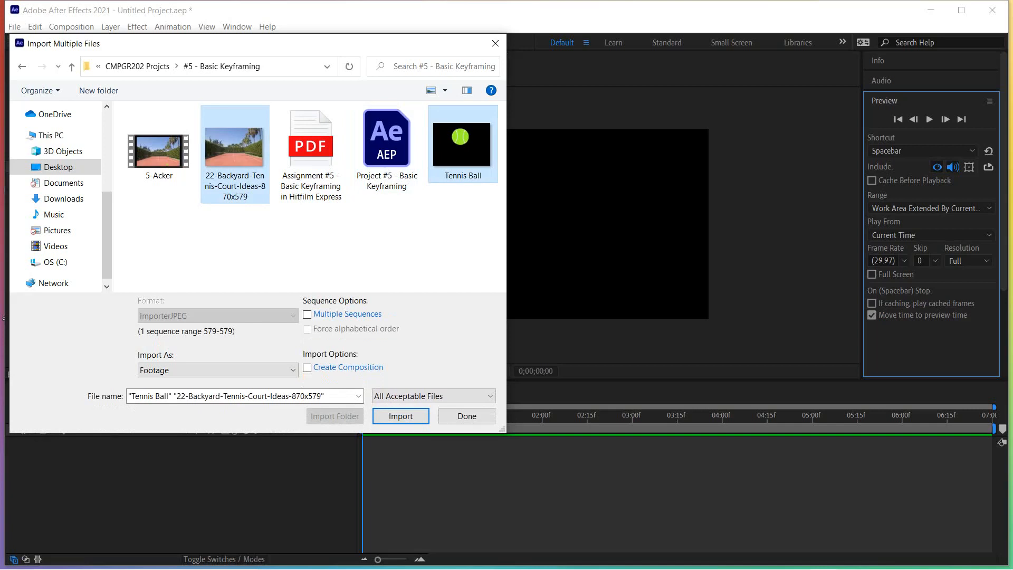
pyautogui.click(364, 237)
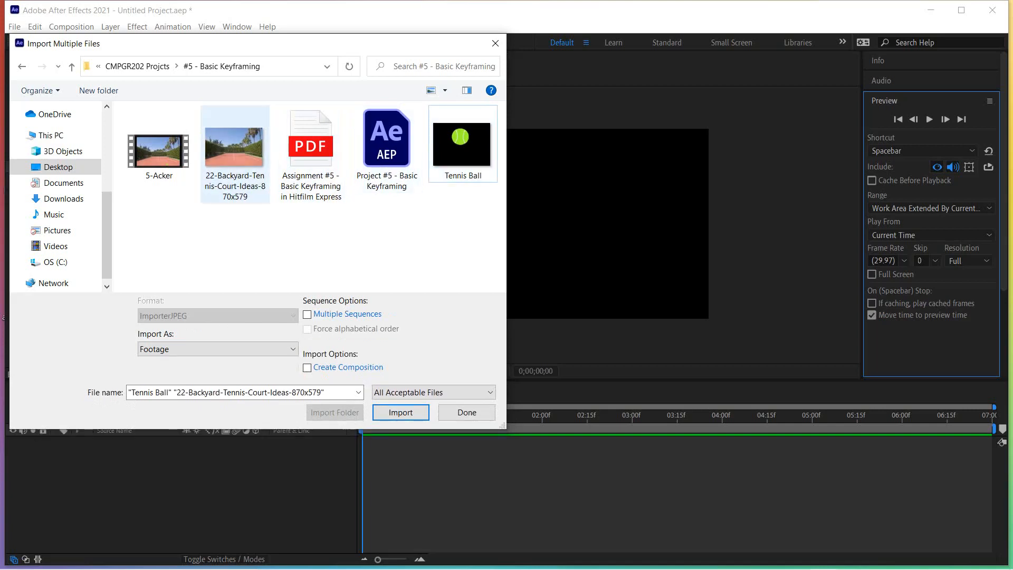
# - Import 22-Backyard-Tennis-Court-Ideas-870x579 and Tennis Ball as footage, and finish the multiple-file import
pyautogui.click(232, 153)
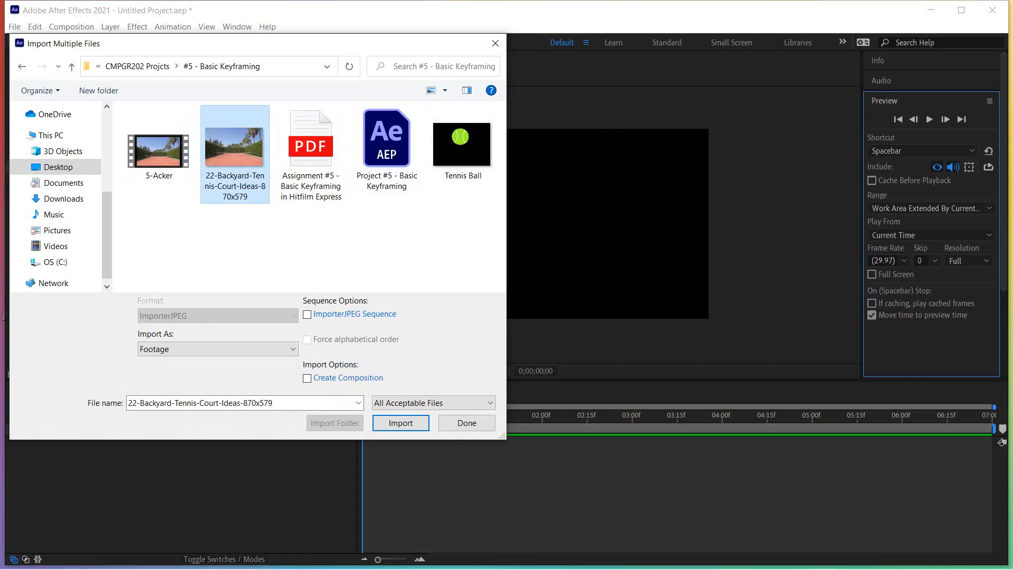
pyautogui.keyDown('ctrl'); pyautogui.click(462, 145); pyautogui.keyUp('ctrl')
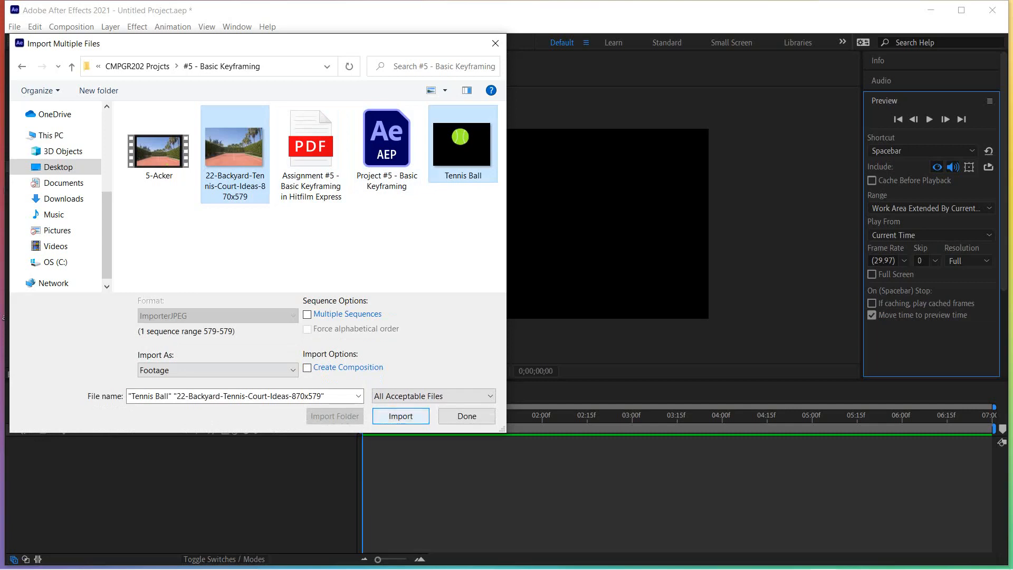
pyautogui.click(401, 416)
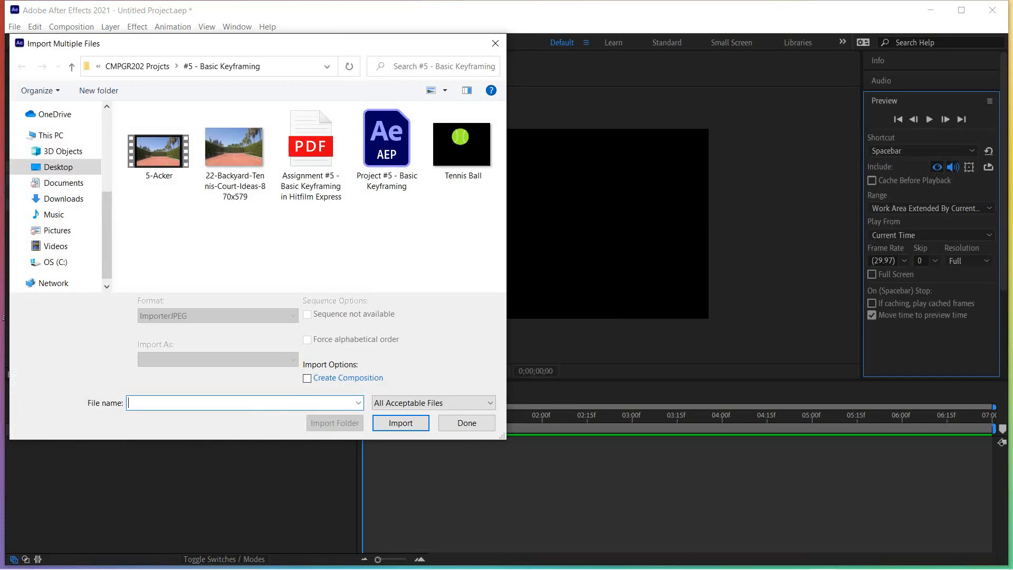
pyautogui.click(466, 423)
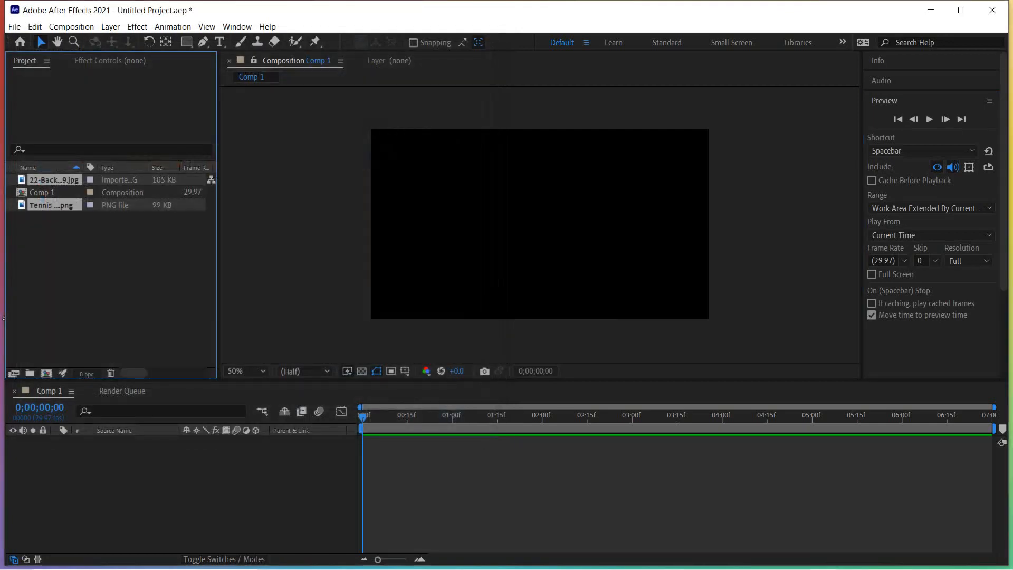
# - Add the imported tennis court image to the Comp 1 timeline as a layer
pyautogui.moveTo(60, 180); pyautogui.dragTo(58, 234)
pyautogui.moveTo(58, 233); pyautogui.dragTo(72, 203)
pyautogui.click(55, 180)
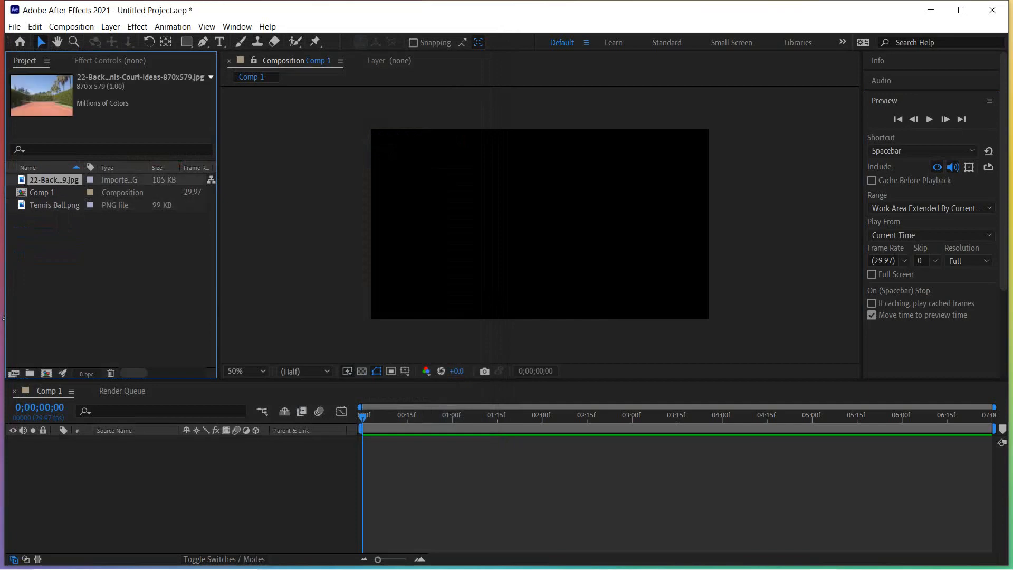
pyautogui.moveTo(55, 180); pyautogui.dragTo(66, 464)
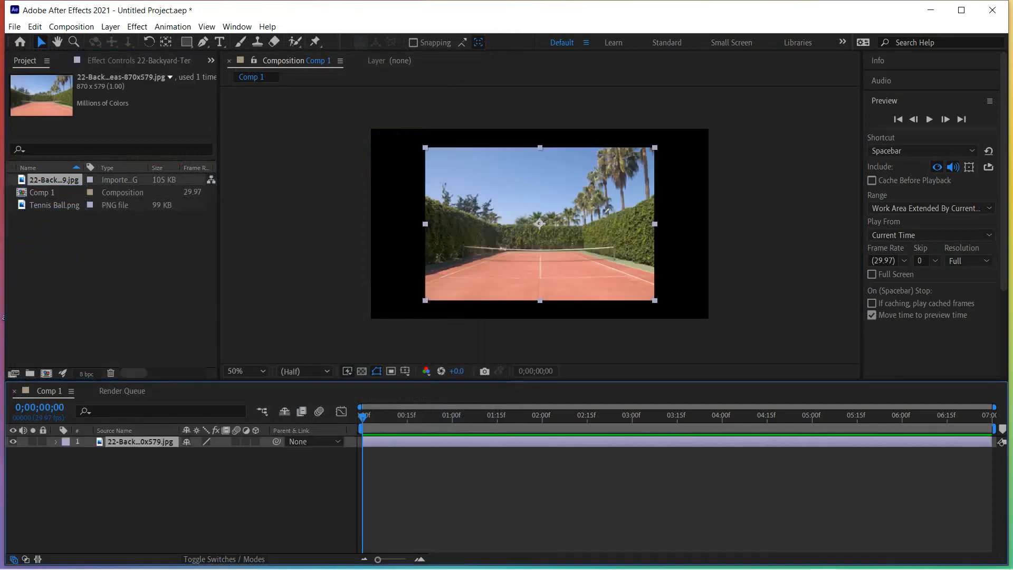
# - Inspect the imported court and Tennis Ball.png items, viewing the ball image in the footage viewer
pyautogui.click(55, 205)
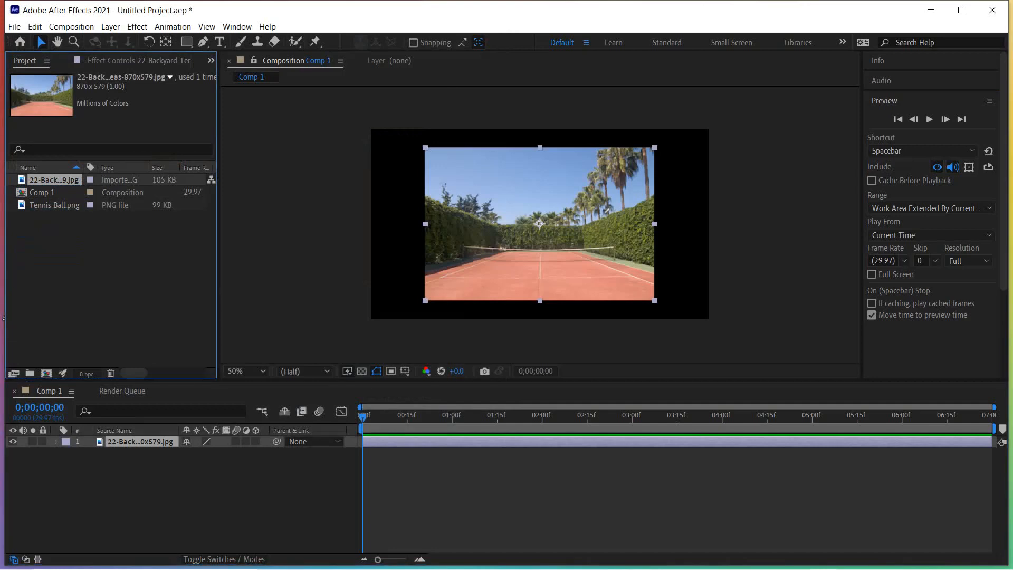
pyautogui.click(55, 205)
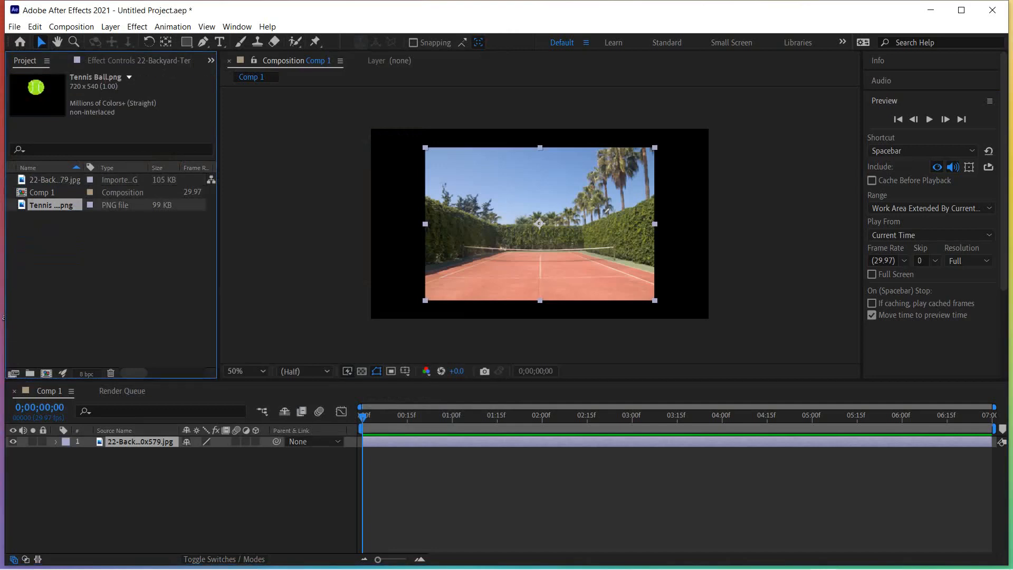
pyautogui.click(55, 180)
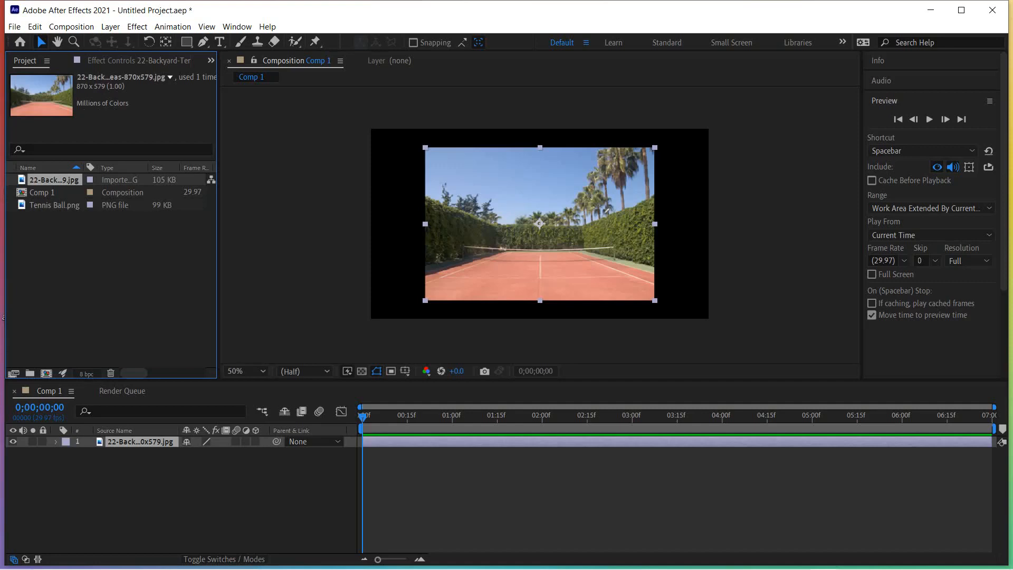
pyautogui.click(141, 442)
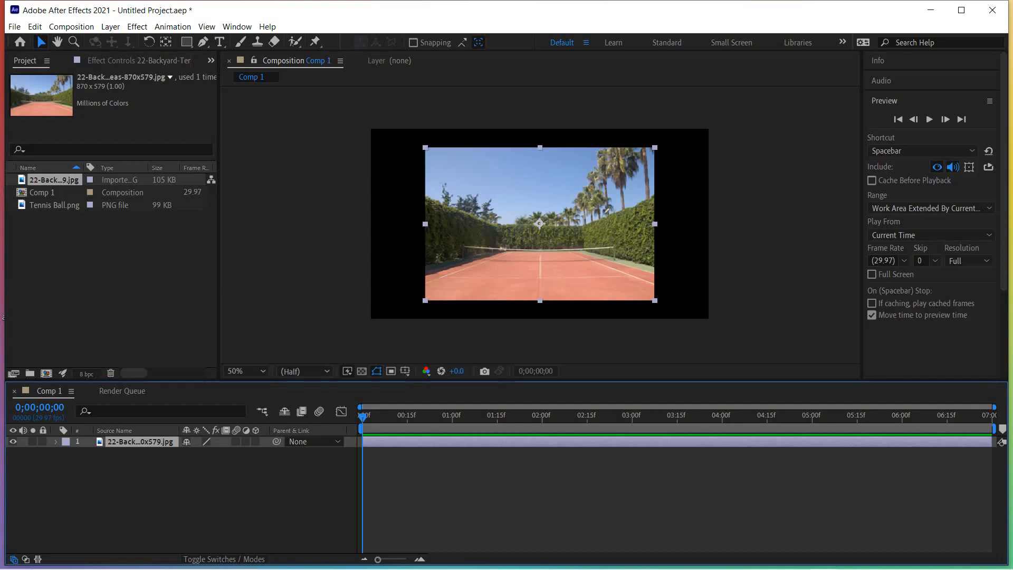
pyautogui.click(54, 205)
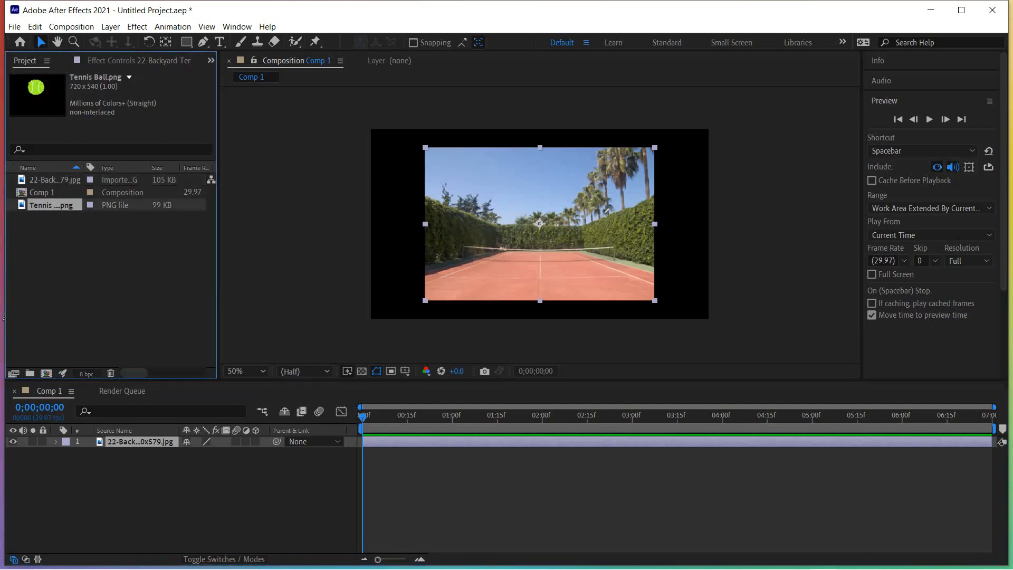
pyautogui.doubleClick(55, 205)
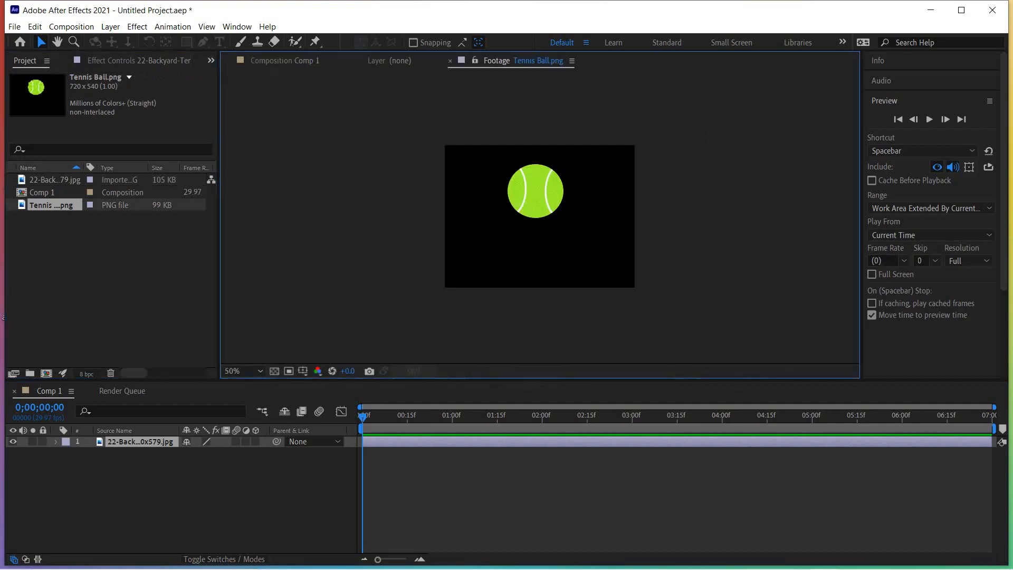
pyautogui.click(108, 264)
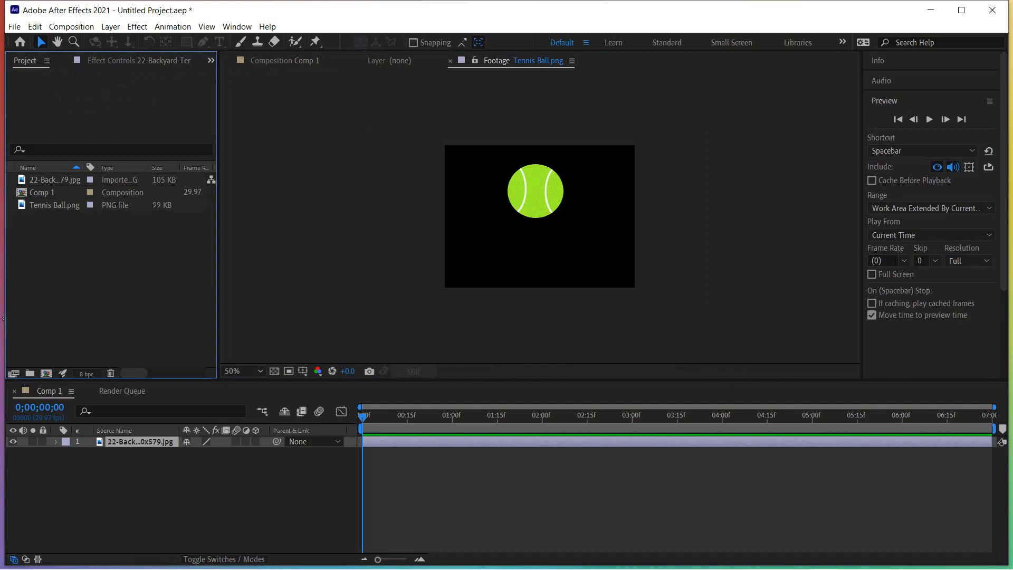
# - Delete the tennis court layer from Comp 1 and add the court image to the timeline again
pyautogui.click(140, 441)
pyautogui.press('Delete')
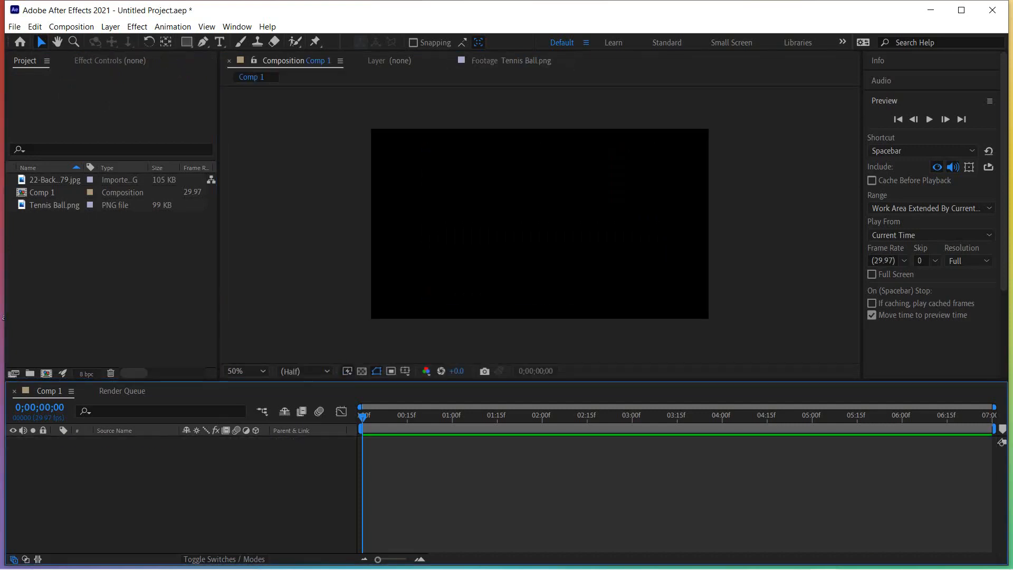
pyautogui.click(54, 180)
pyautogui.moveTo(54, 180); pyautogui.dragTo(153, 467)
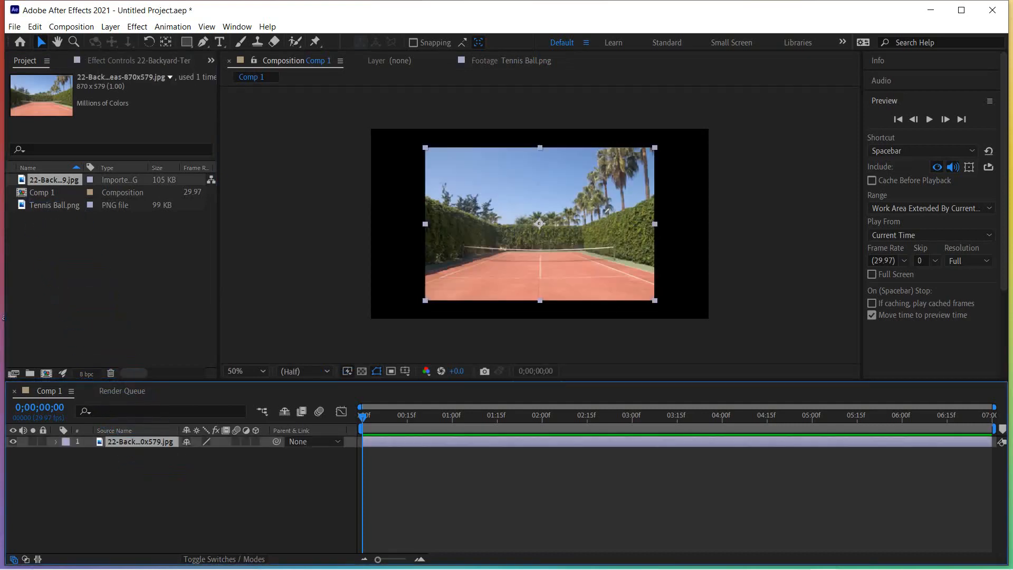
# - Scale up the tennis court image in the composition until it reaches the frame's edges
pyautogui.scroll(1, 540, 224)
pyautogui.moveTo(540, 223); pyautogui.dragTo(567, 274)
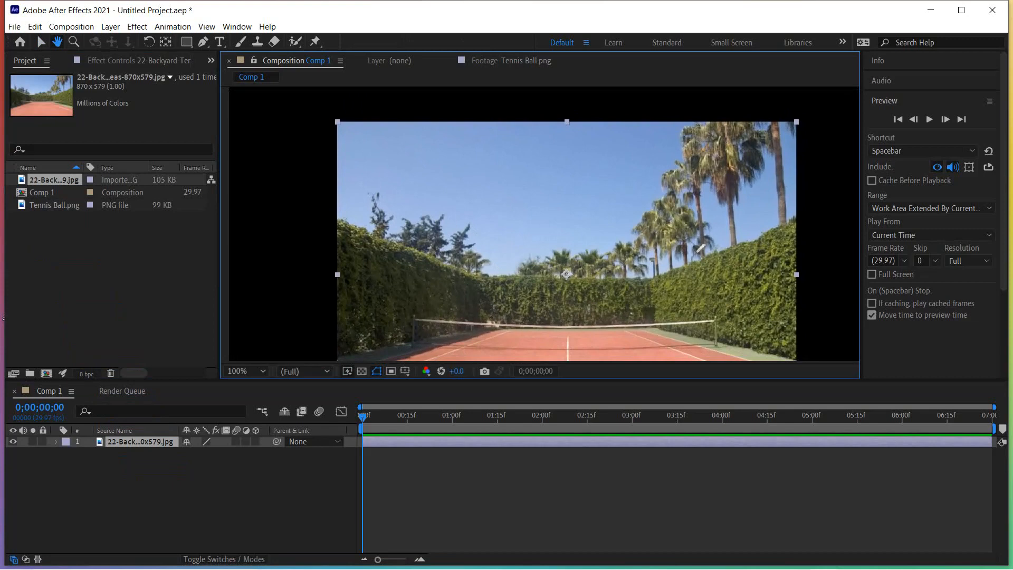
pyautogui.click(41, 42)
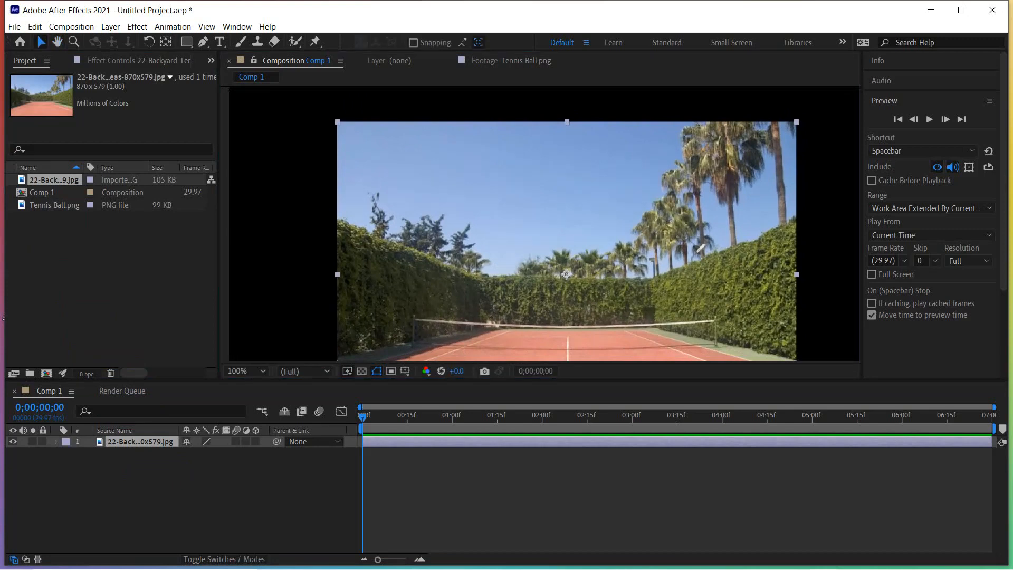
pyautogui.moveTo(337, 122); pyautogui.dragTo(228, 88)
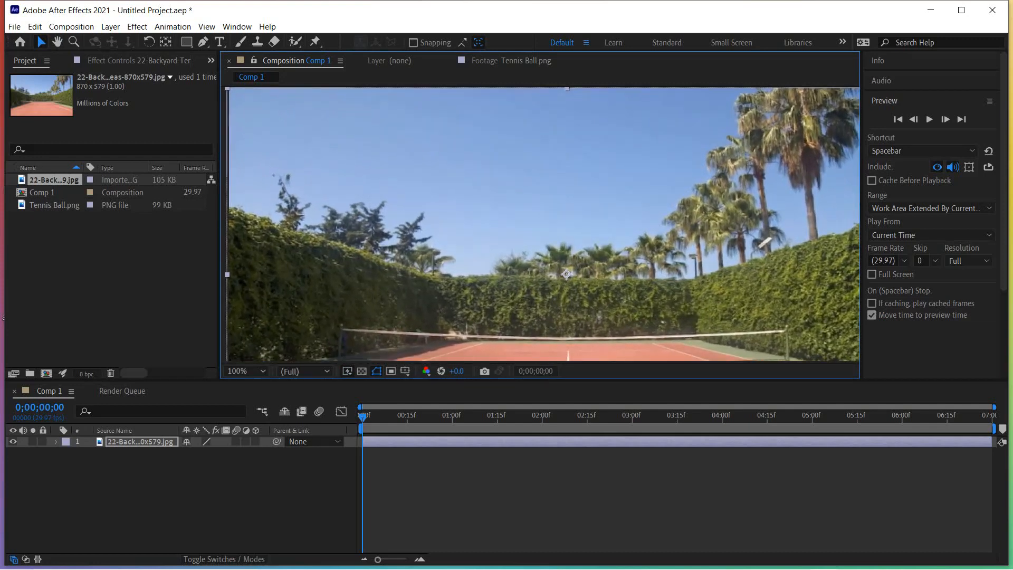
pyautogui.click(206, 27)
pyautogui.click(229, 70)
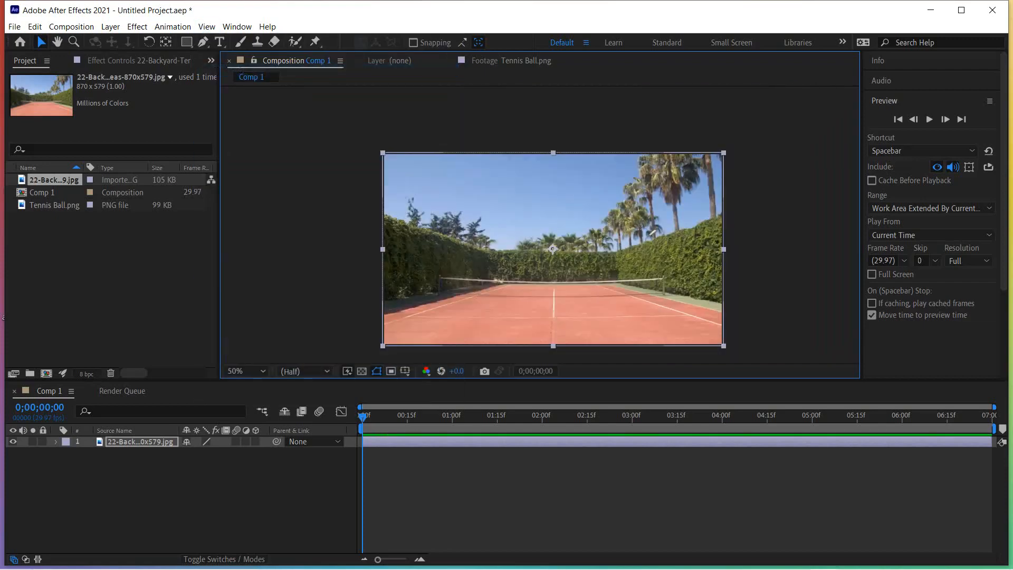
# - Fine-tune the court image's width and height so it exactly covers the composition frame, and deselect it
pyautogui.moveTo(383, 153)
pyautogui.mouseDown()
pyautogui.moveTo(410, 170)
pyautogui.moveTo(401, 153)
pyautogui.moveTo(384, 156)
pyautogui.mouseUp()
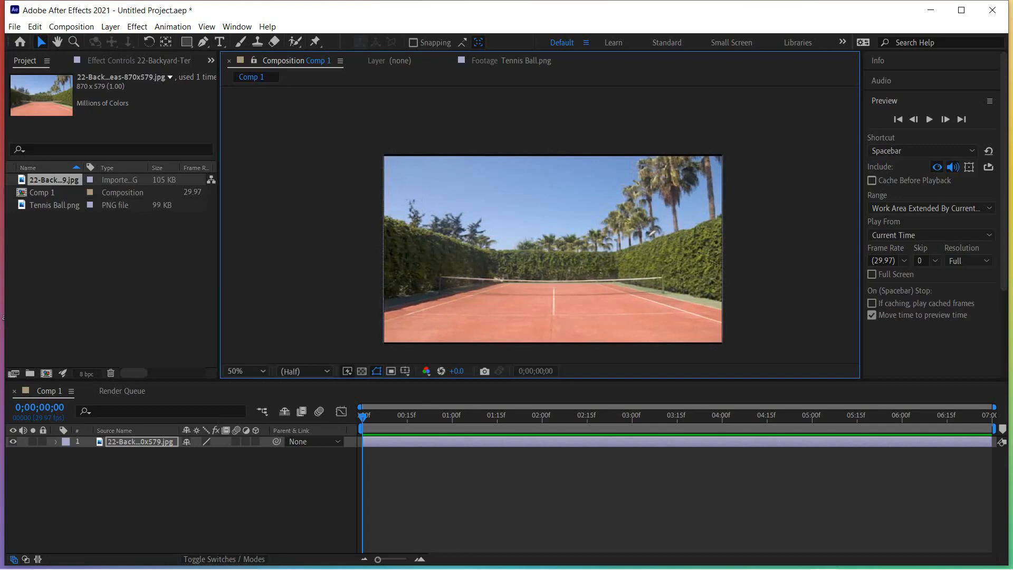
pyautogui.click(802, 201)
pyautogui.click(559, 248)
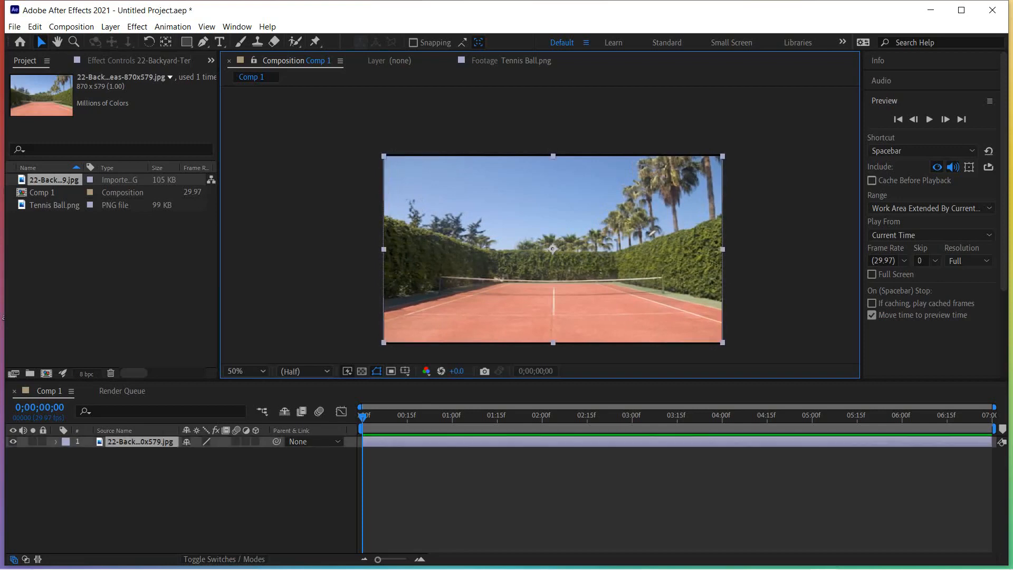
pyautogui.moveTo(553, 156); pyautogui.dragTo(553, 154)
pyautogui.click(591, 124)
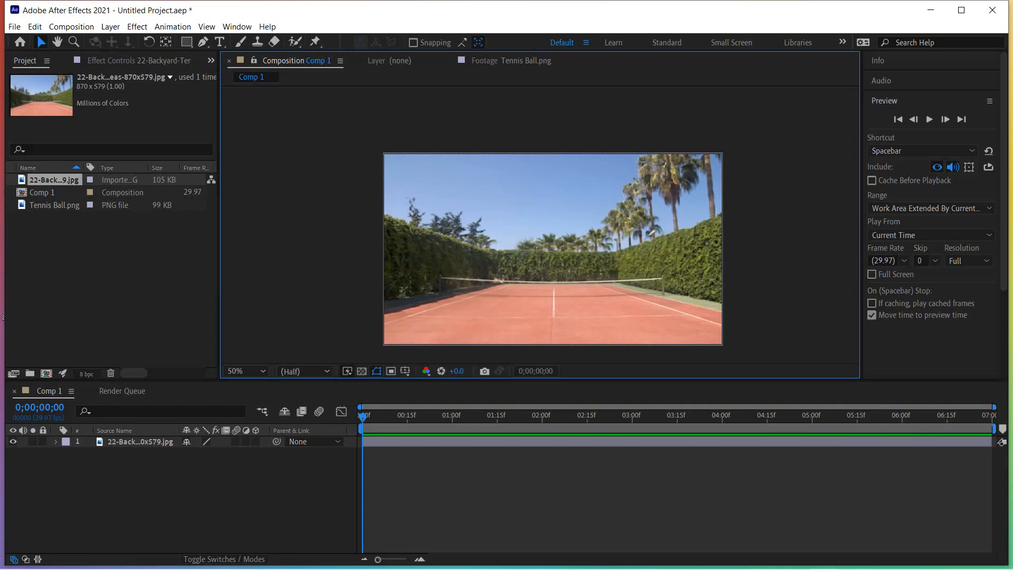
# - Add Tennis Ball.png to the timeline below the court layer, and temporarily hide the court layer to check the ball
pyautogui.click(51, 205)
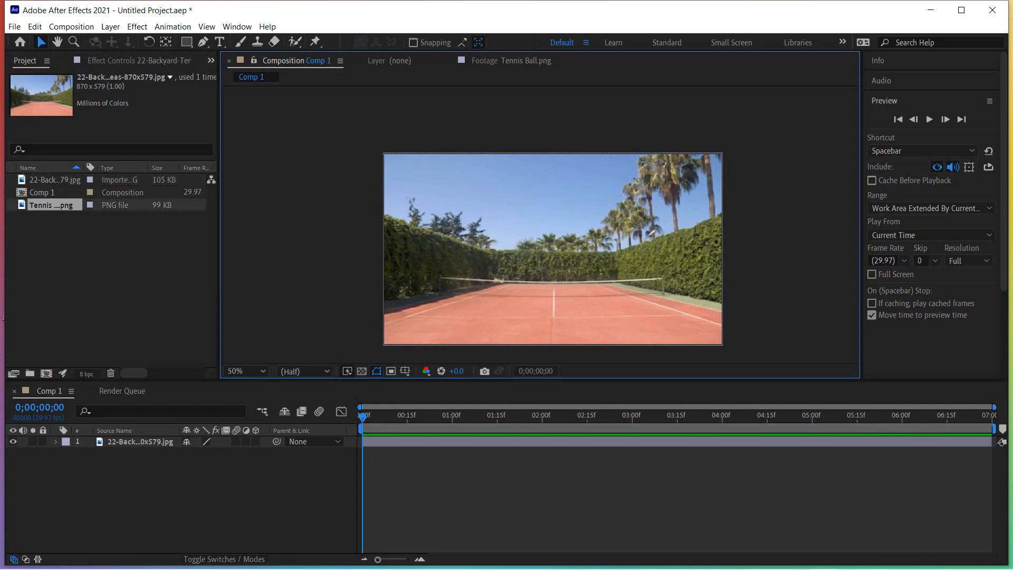
pyautogui.moveTo(51, 205); pyautogui.dragTo(74, 489)
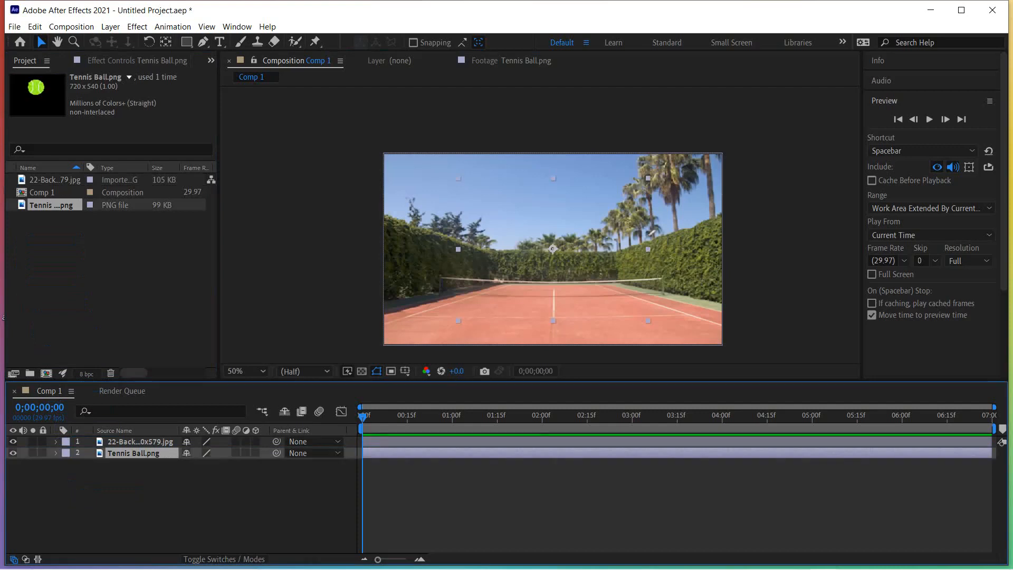
pyautogui.click(140, 442)
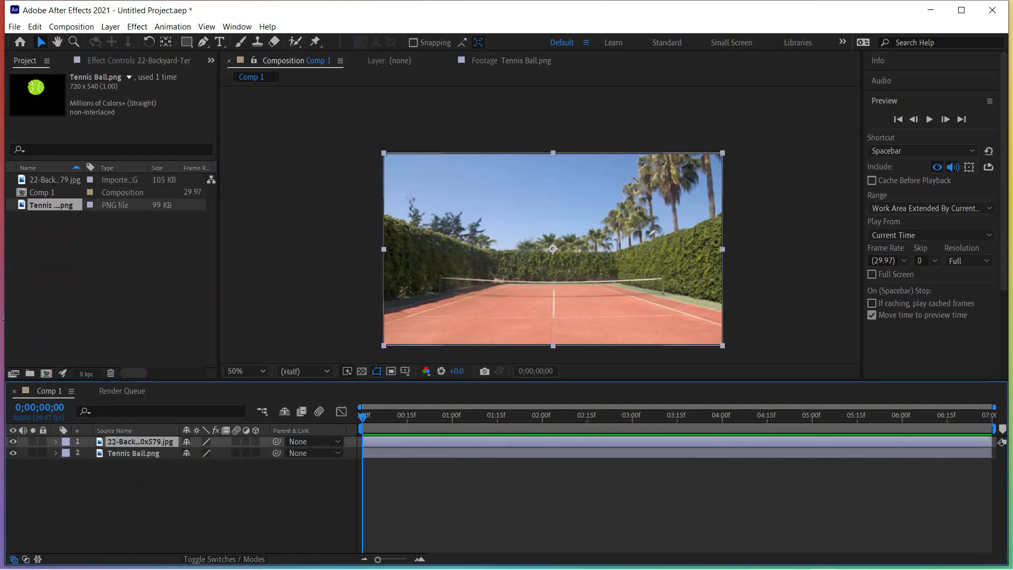
pyautogui.click(13, 442)
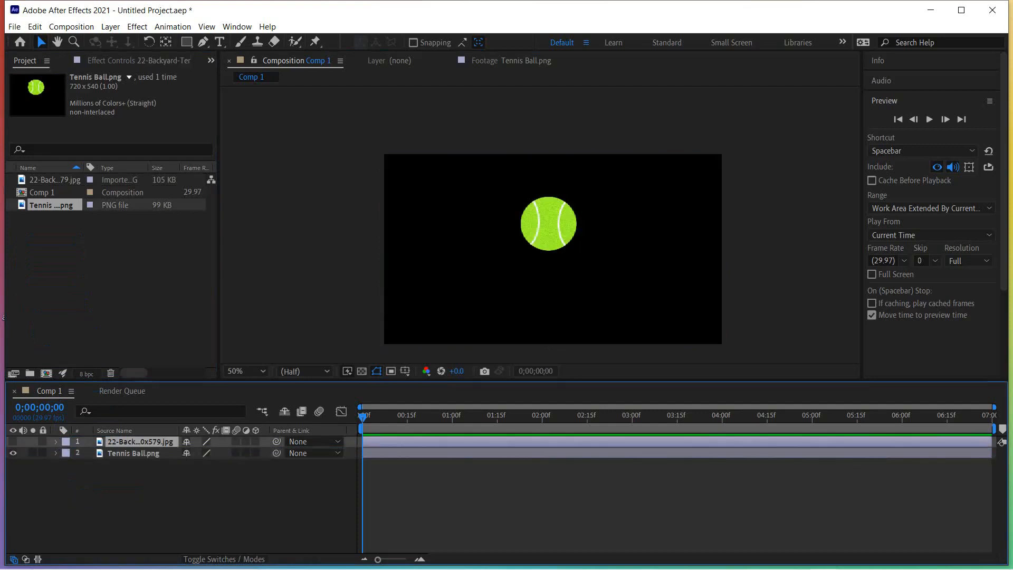
pyautogui.click(13, 442)
# - Move the Tennis Ball layer above the court layer and shrink the ball to a scale of about 88.9, 85.2%
pyautogui.click(134, 453)
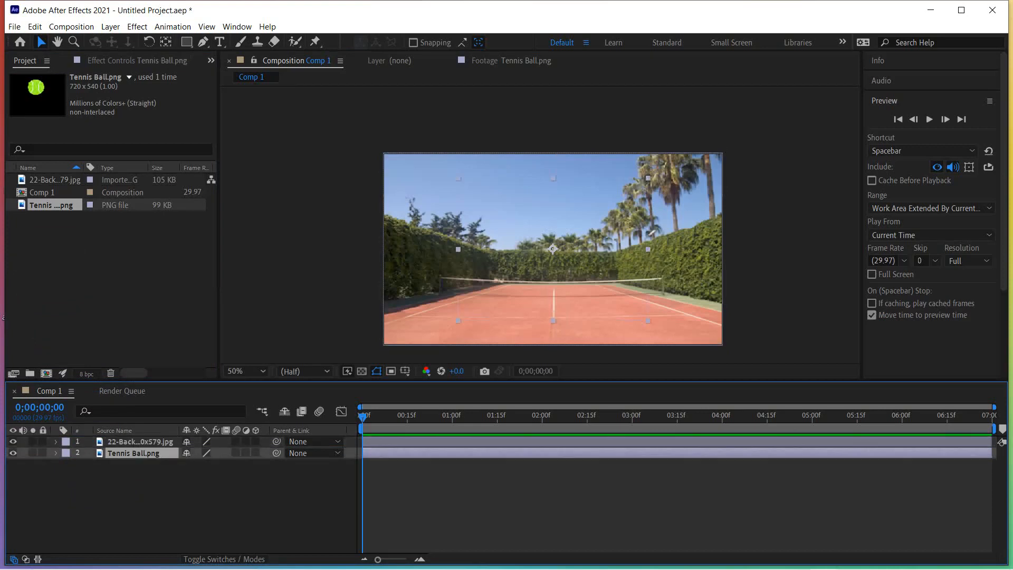
pyautogui.moveTo(133, 454); pyautogui.dragTo(134, 438)
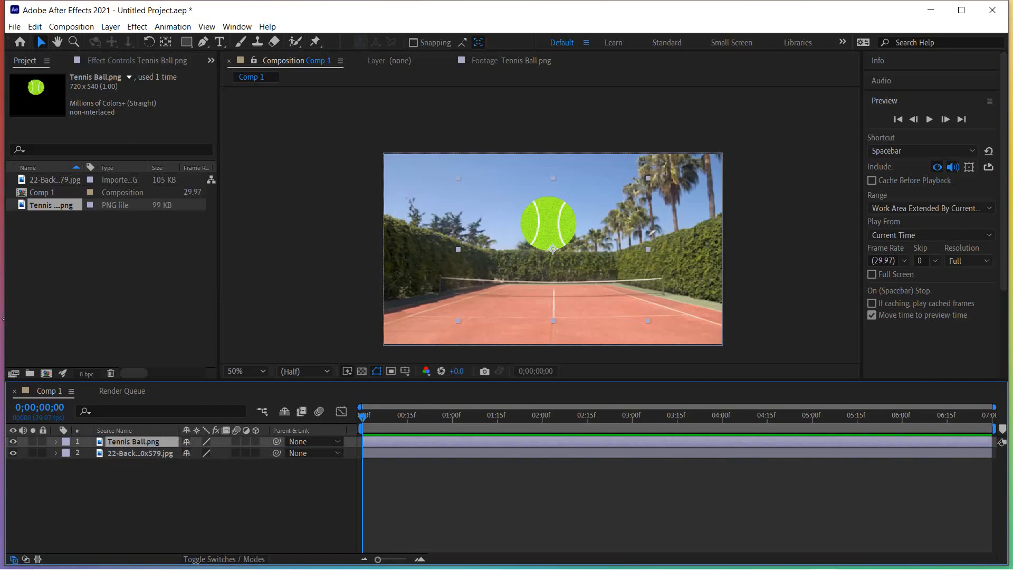
pyautogui.moveTo(648, 178); pyautogui.dragTo(637, 189)
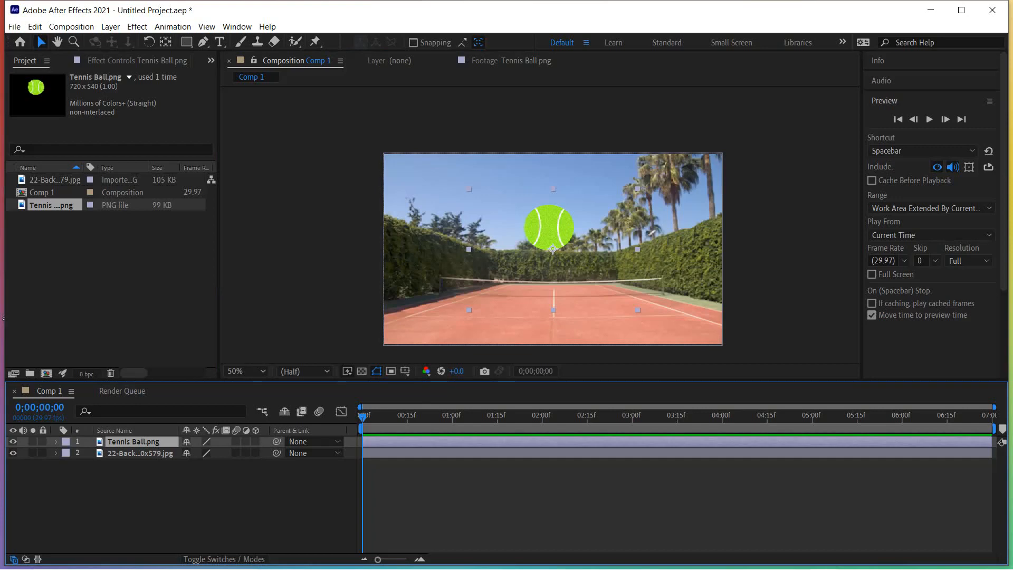
# - Reveal the Tennis Ball layer's Transform properties and move the ball outside the frame's right edge, at about position 1060.5, 158
pyautogui.click(56, 442)
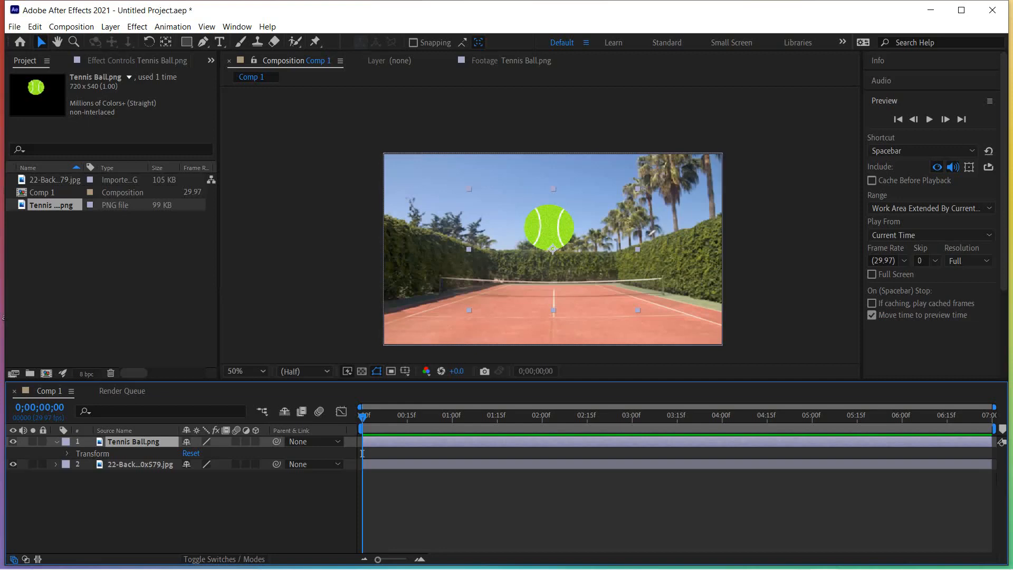
pyautogui.click(67, 454)
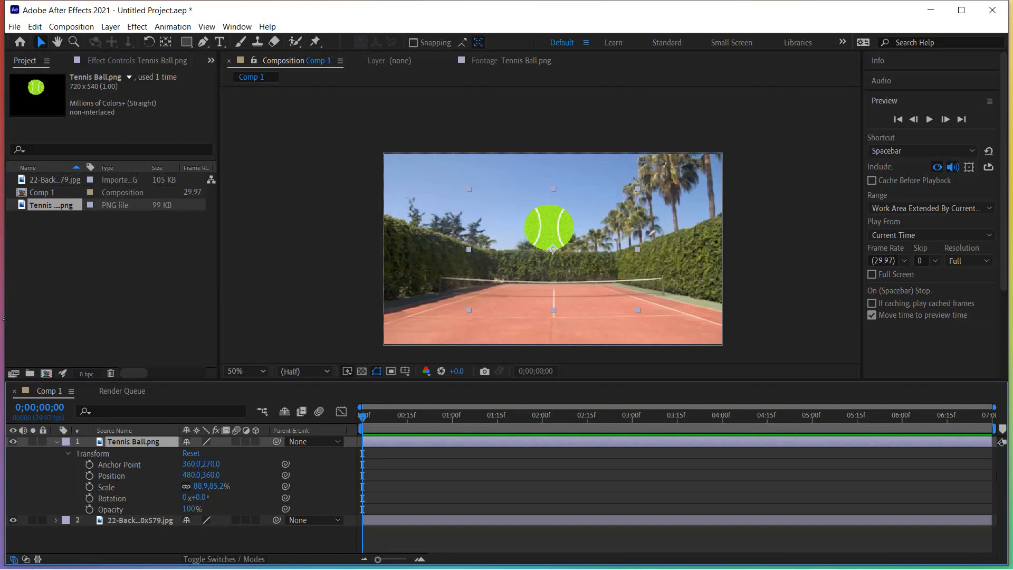
pyautogui.moveTo(549, 227); pyautogui.dragTo(756, 196)
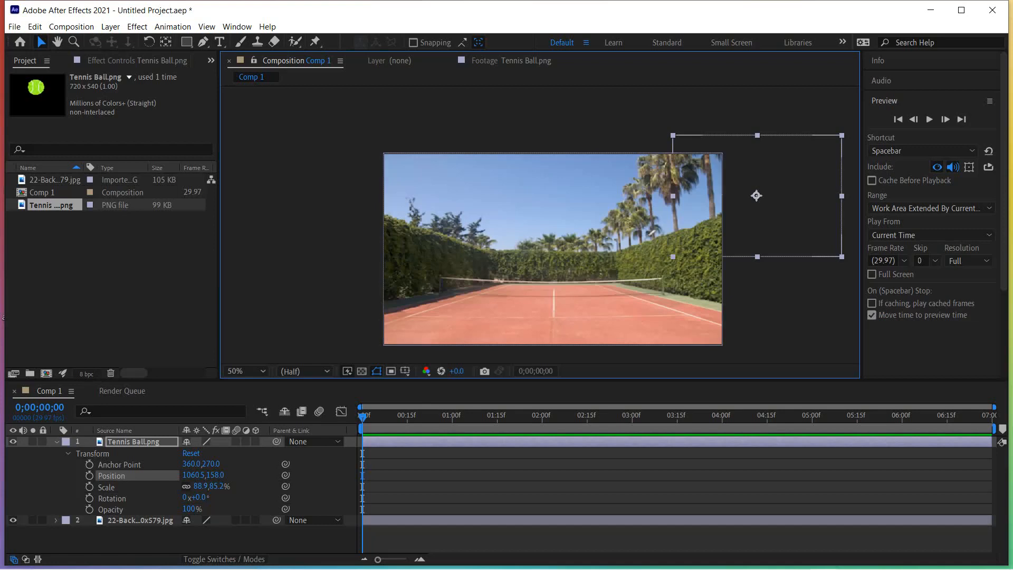
# - Turn on Position keyframing for the Tennis Ball layer at 0;00;00;00, with the ball outside the frame
pyautogui.moveTo(362, 417)
pyautogui.mouseDown()
pyautogui.moveTo(488, 417)
pyautogui.moveTo(363, 418)
pyautogui.mouseUp()
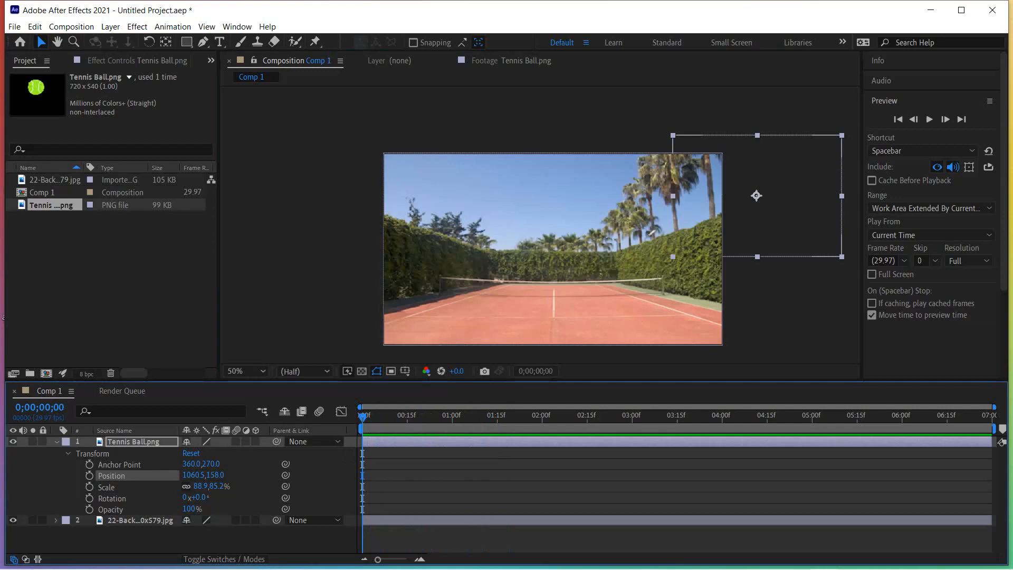
pyautogui.click(68, 454)
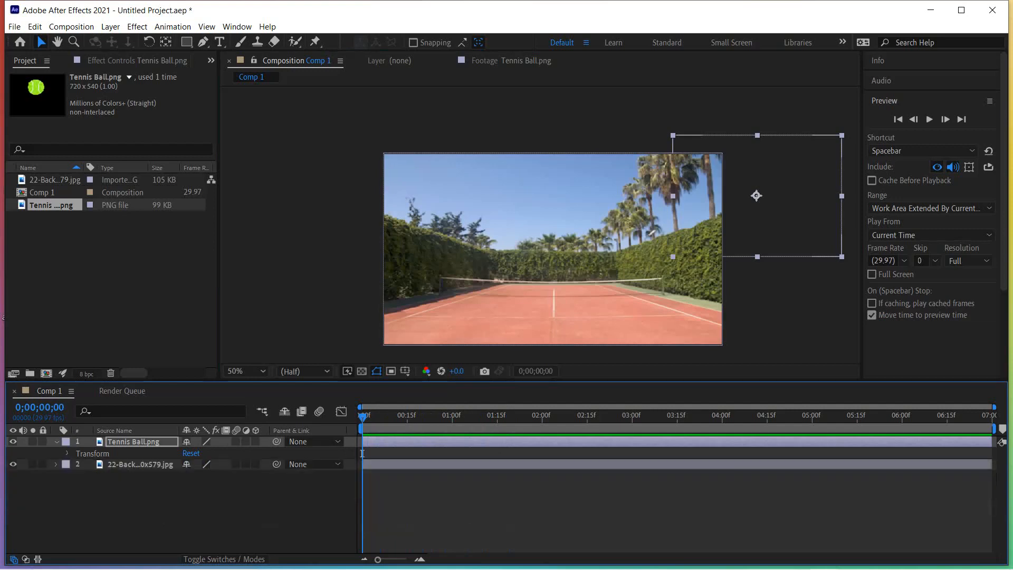
pyautogui.click(68, 454)
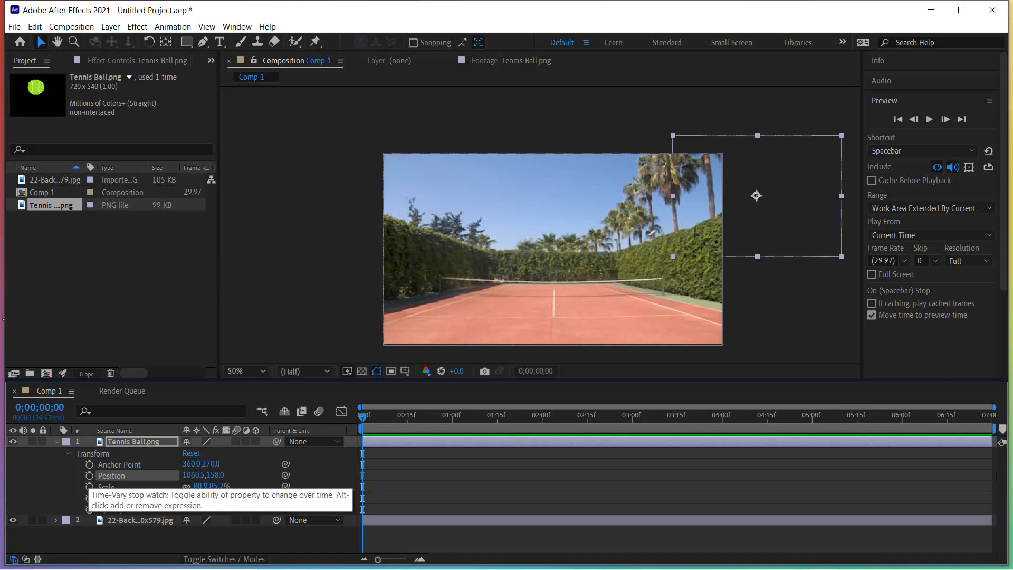
pyautogui.click(89, 476)
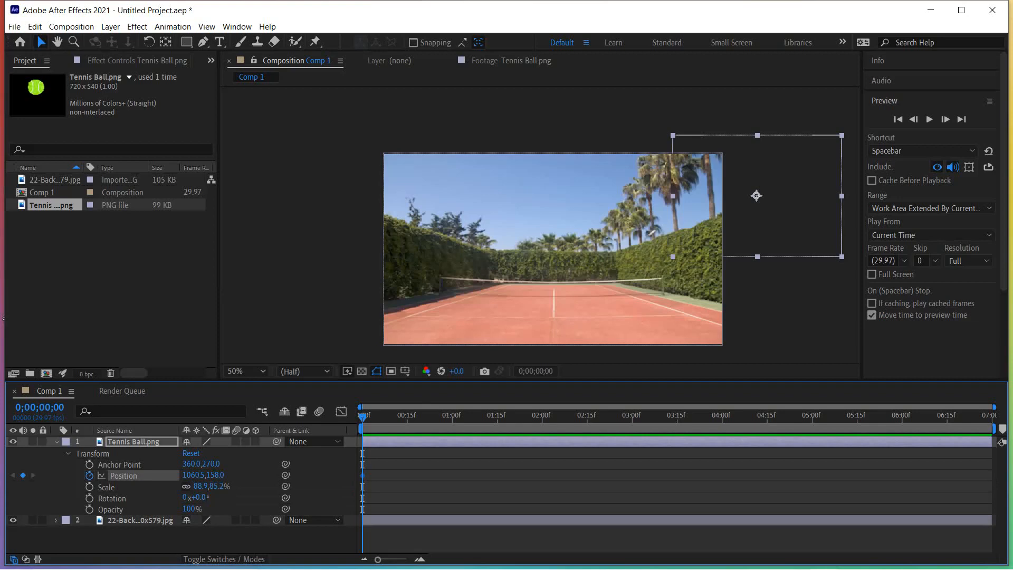
# - Keyframe the ball's first bounce at 0;00;00;15, placing it at the frame's lower edge at about position 805.5, 772
pyautogui.moveTo(363, 418); pyautogui.dragTo(459, 417)
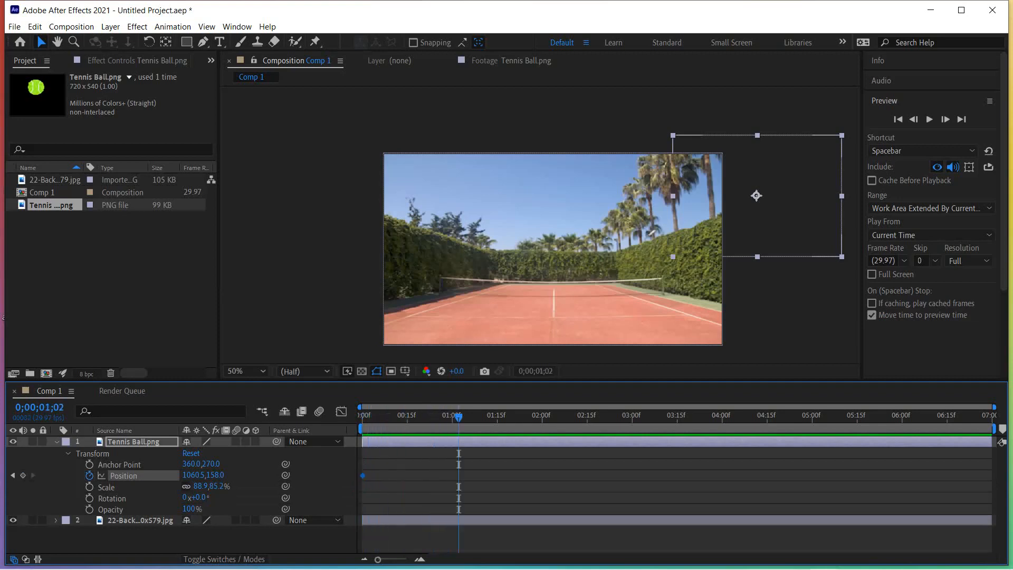
pyautogui.moveTo(363, 476)
pyautogui.moveTo(458, 416); pyautogui.dragTo(407, 417)
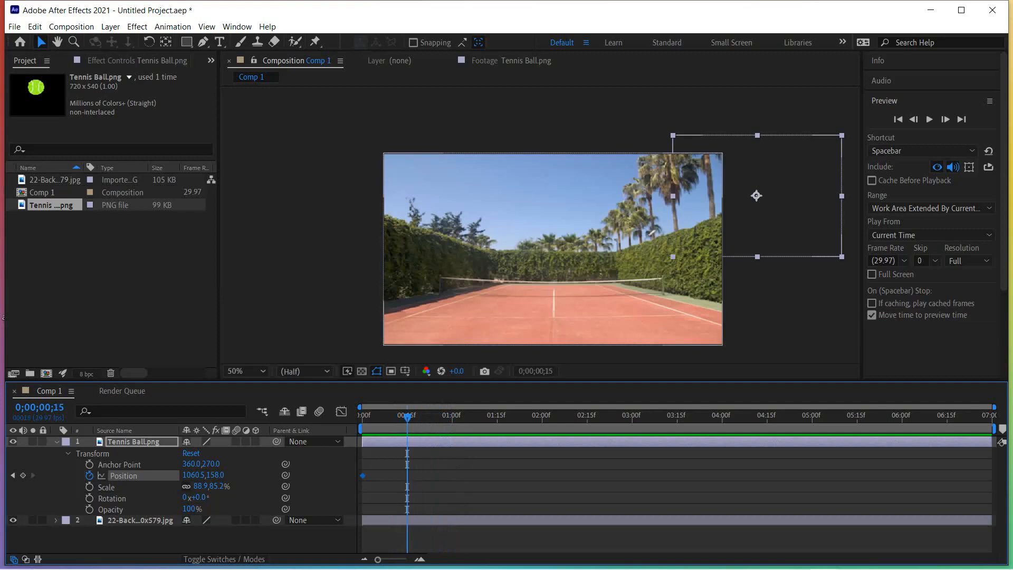
pyautogui.moveTo(756, 196); pyautogui.dragTo(607, 332)
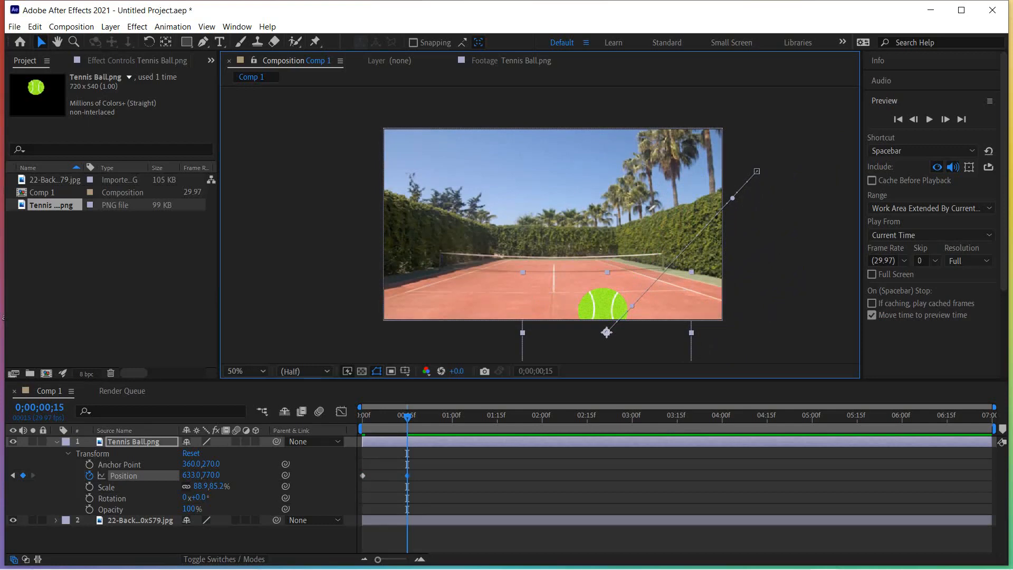
pyautogui.moveTo(607, 332); pyautogui.dragTo(667, 333)
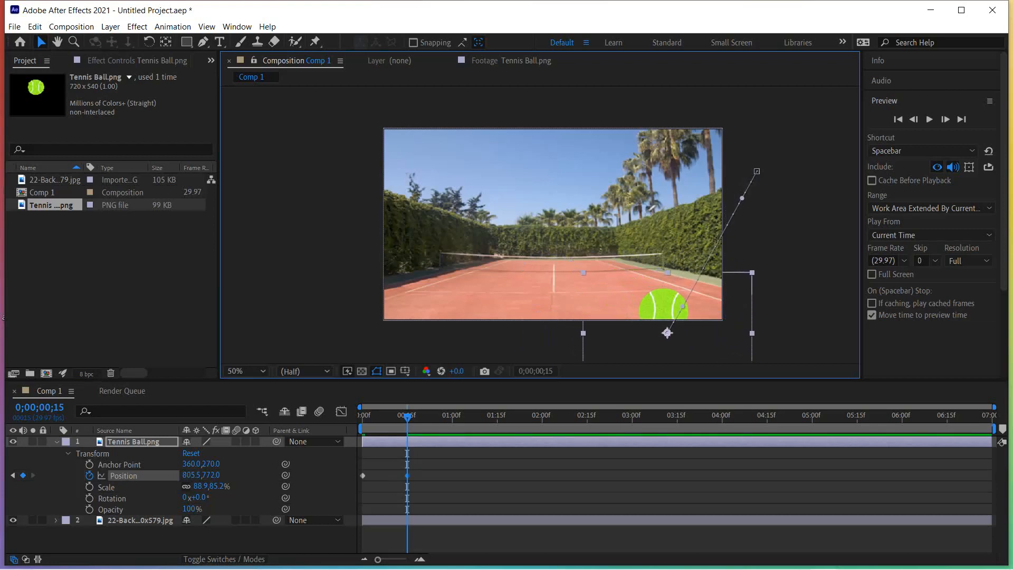
# - Keyframe the ball rising to about 670.5, 482 at 0;00;01;00 and dropping to about 577.5, 680 at 0;00;01;15
pyautogui.moveTo(382, 416); pyautogui.dragTo(453, 417)
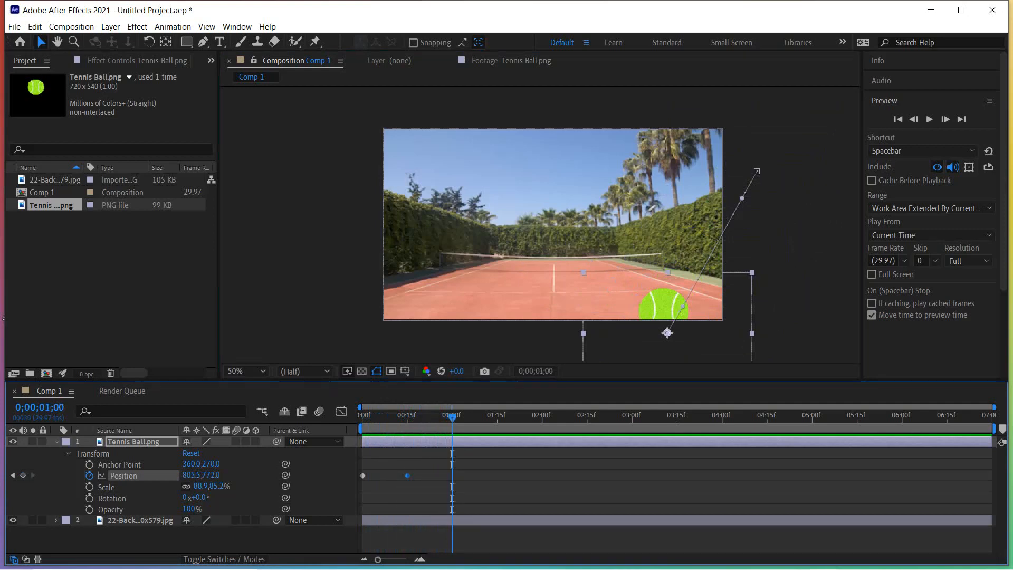
pyautogui.moveTo(667, 333); pyautogui.dragTo(619, 257)
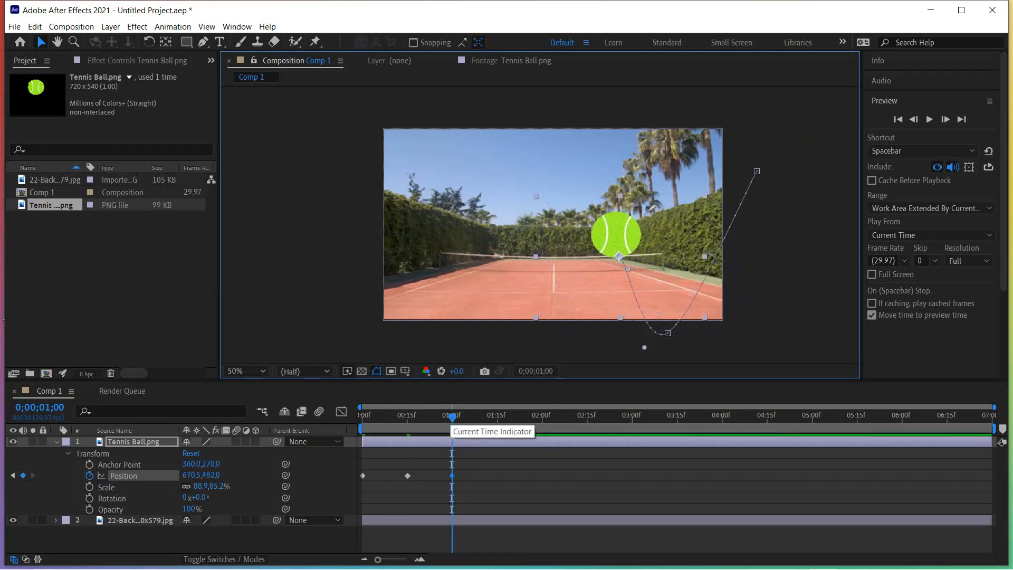
pyautogui.moveTo(453, 417); pyautogui.dragTo(498, 416)
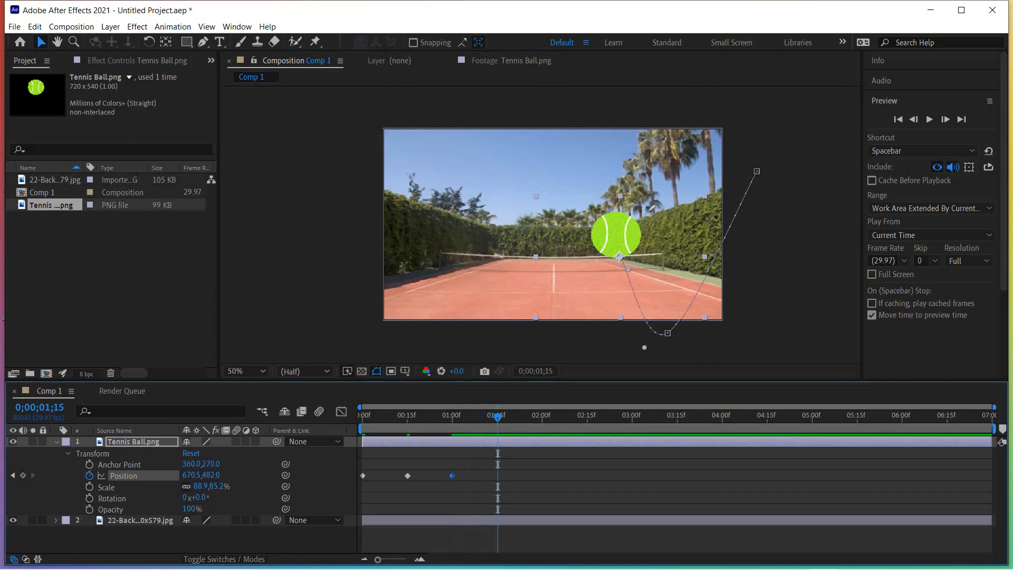
pyautogui.moveTo(616, 234); pyautogui.dragTo(584, 287)
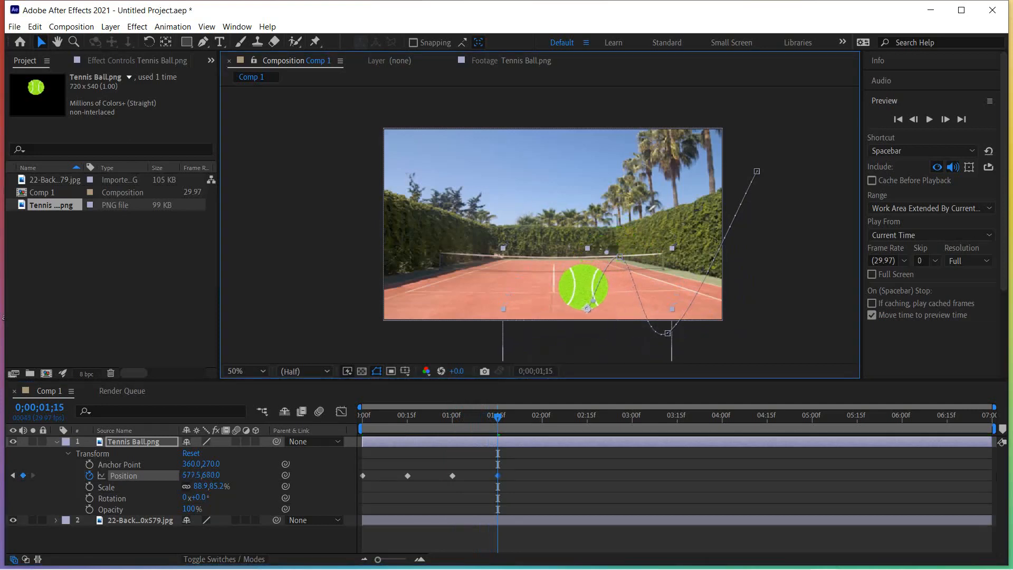
# - Keyframe the ball at about 505.5, 562 at 0;00;01;29, and raise the motion path's peak at 0;00;01;00
pyautogui.moveTo(497, 417); pyautogui.dragTo(540, 418)
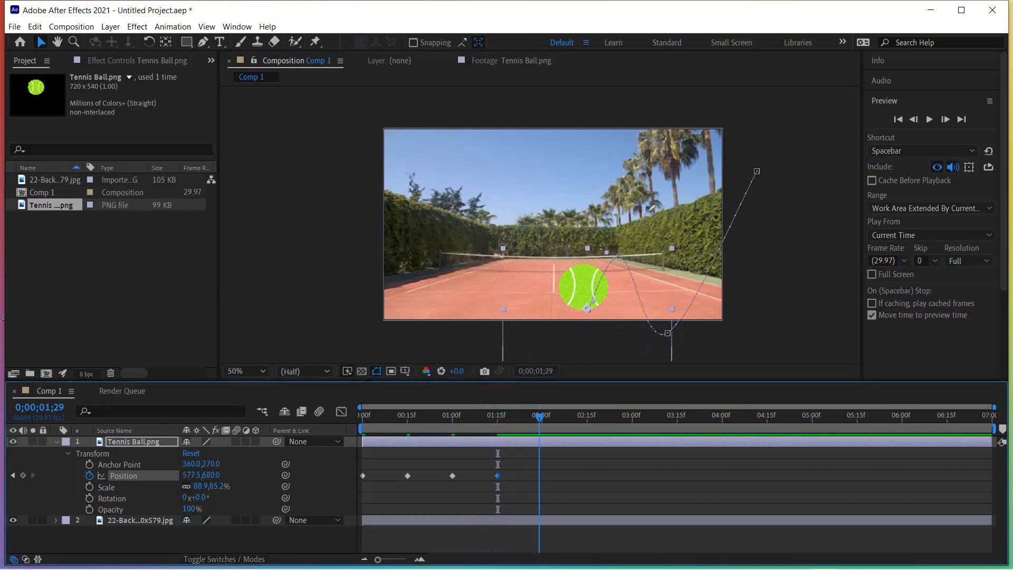
pyautogui.moveTo(584, 288); pyautogui.dragTo(556, 261)
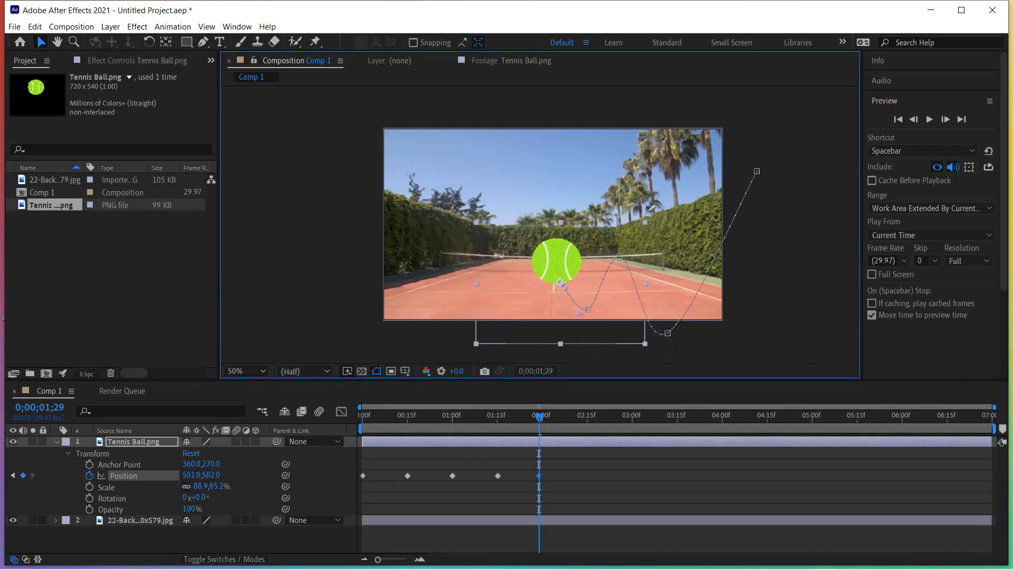
pyautogui.moveTo(557, 261); pyautogui.dragTo(559, 256)
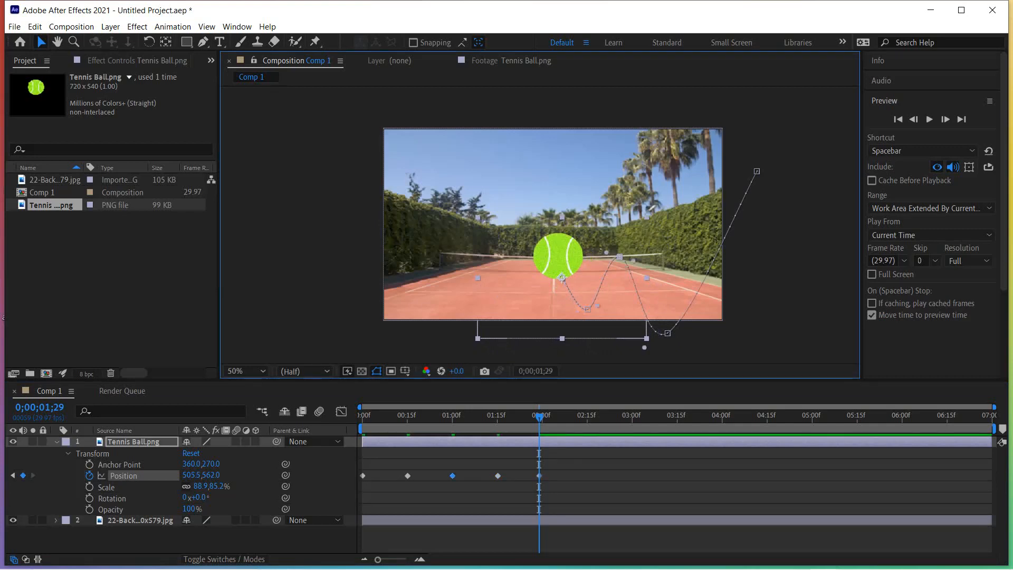
pyautogui.moveTo(620, 257); pyautogui.dragTo(623, 233)
# - Keyframe a lower bounce at 0;00;02;15 near the court's centre and a rise to about 387, 554 at 0;00;02;29
pyautogui.moveTo(539, 417); pyautogui.dragTo(588, 417)
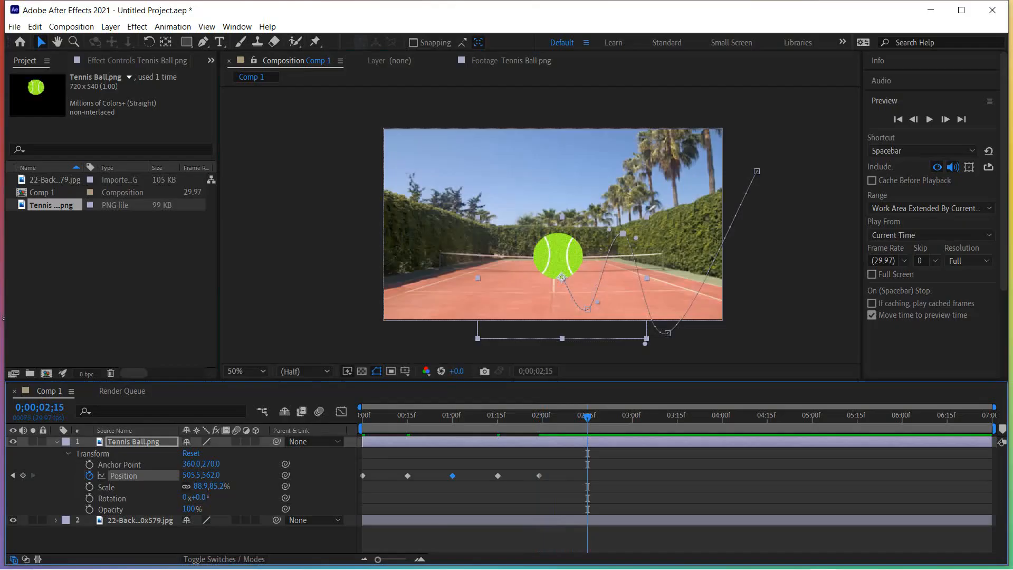
pyautogui.moveTo(554, 258); pyautogui.dragTo(534, 282)
pyautogui.moveTo(587, 417); pyautogui.dragTo(630, 417)
pyautogui.moveTo(535, 277); pyautogui.dragTo(517, 255)
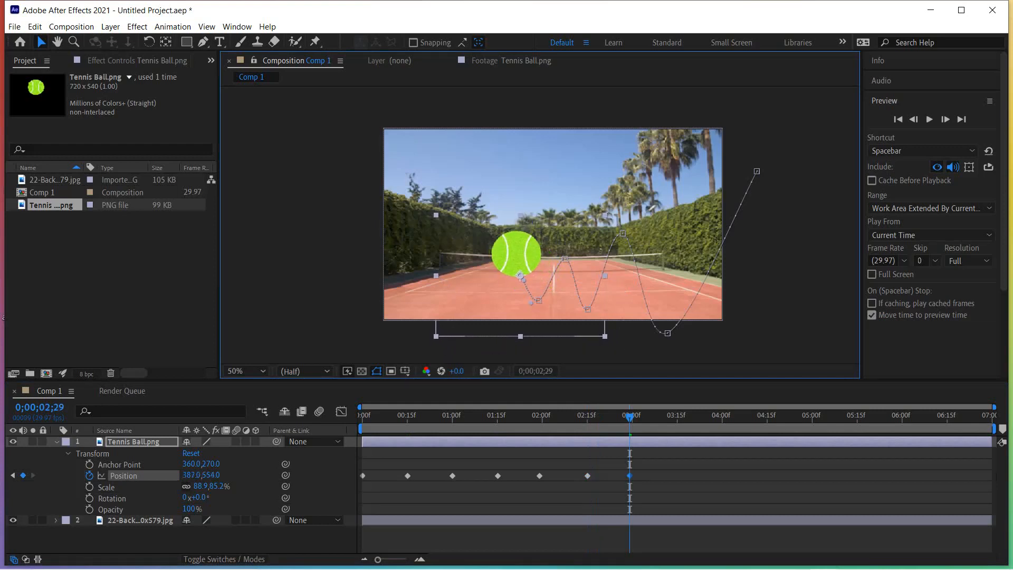
# - Keyframe a smaller bounce at about 336, 606 around 3.5 seconds and a rise to about 298.5, 574 at 0;00;04;00
pyautogui.moveTo(629, 416); pyautogui.dragTo(678, 417)
pyautogui.moveTo(517, 254); pyautogui.dragTo(498, 268)
pyautogui.moveTo(677, 417); pyautogui.dragTo(722, 417)
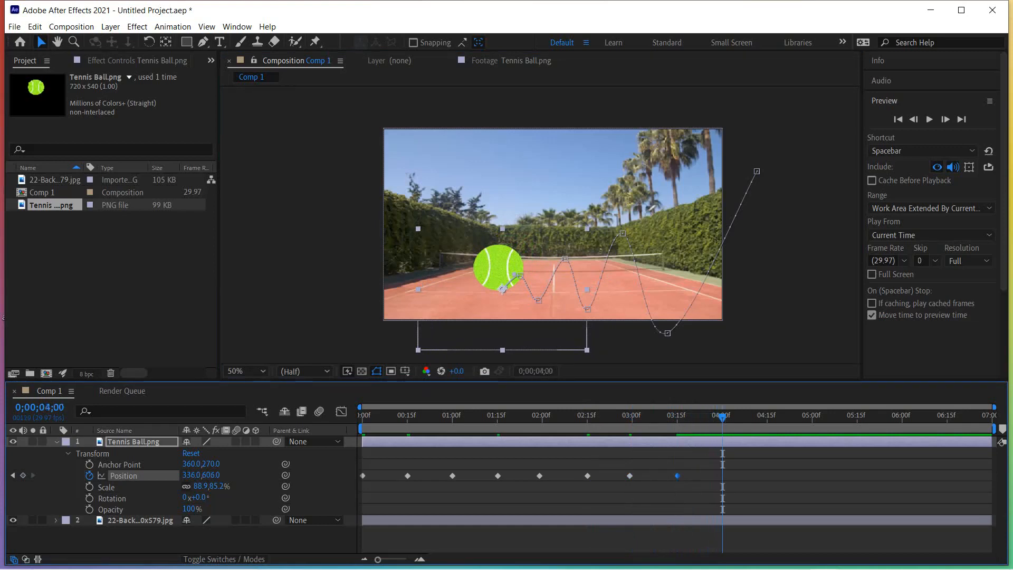
pyautogui.moveTo(497, 268); pyautogui.dragTo(484, 259)
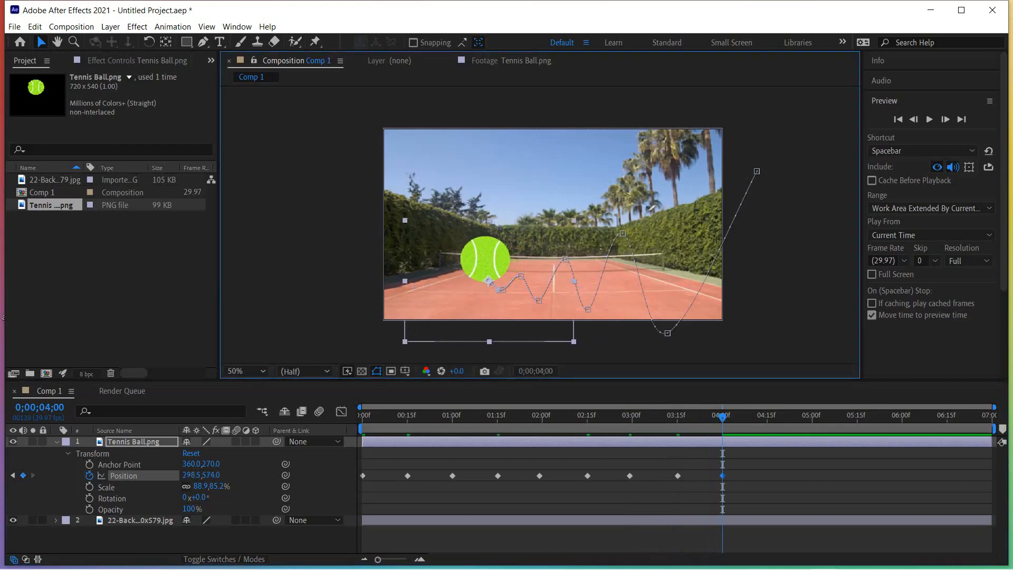
# - Keyframe the ball at about 258, 594 at 0;00;04;15 and at about 234, 572 at 0;00;05;00
pyautogui.moveTo(723, 417); pyautogui.dragTo(768, 417)
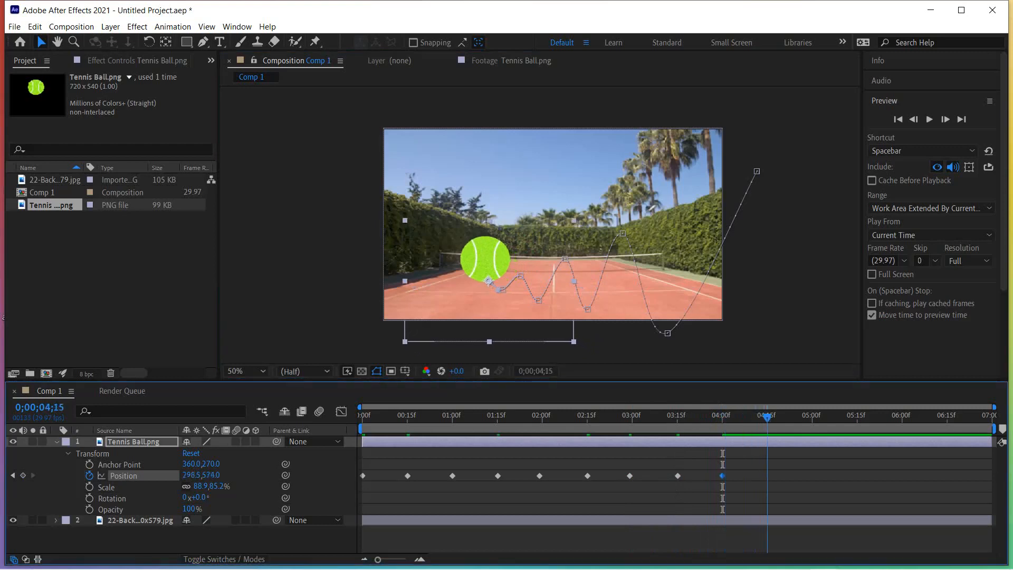
pyautogui.moveTo(485, 261); pyautogui.dragTo(471, 267)
pyautogui.moveTo(768, 417); pyautogui.dragTo(812, 417)
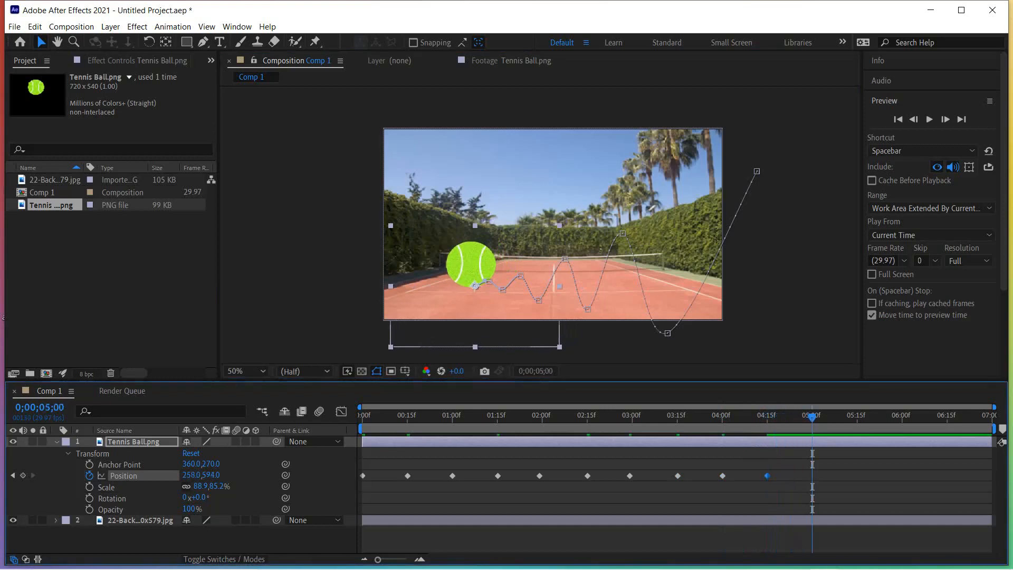
pyautogui.moveTo(471, 266); pyautogui.dragTo(462, 261)
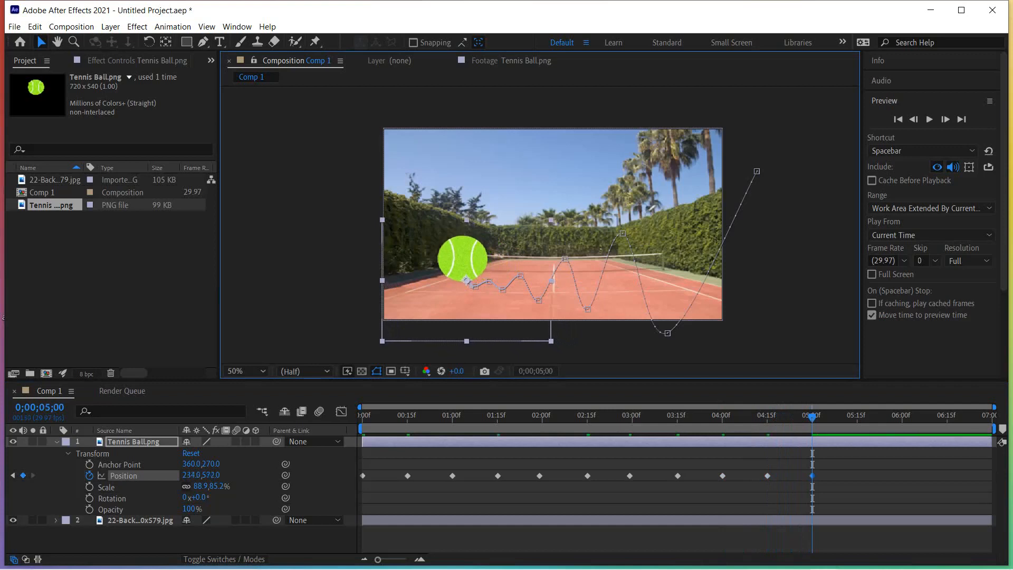
# - Keyframe the ball at about 208.5, 588 at 0;00;05;15, and roll it level to about 79.5, 588 at 0;00;06;00
pyautogui.moveTo(812, 417); pyautogui.dragTo(857, 417)
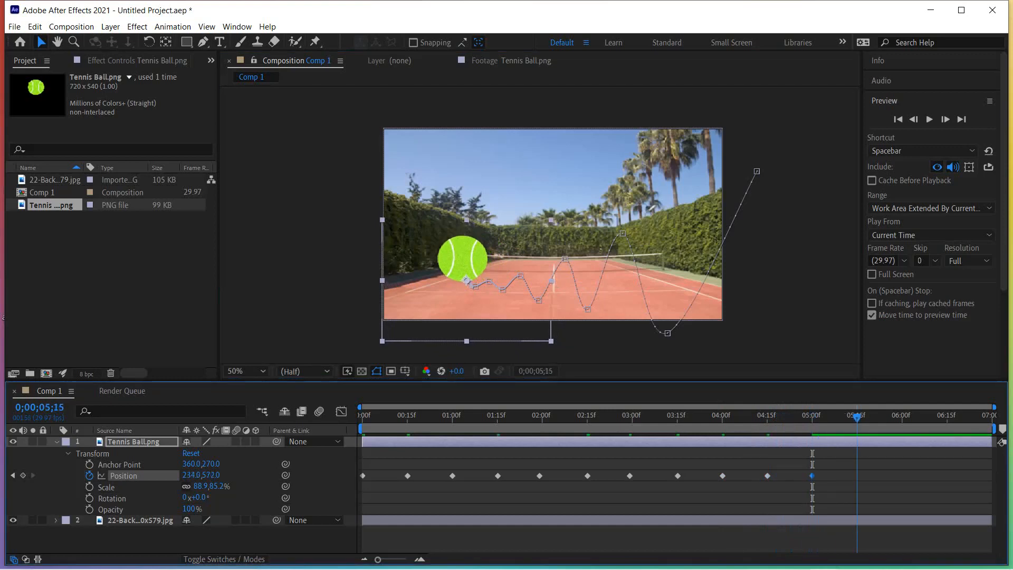
pyautogui.moveTo(462, 264); pyautogui.dragTo(453, 268)
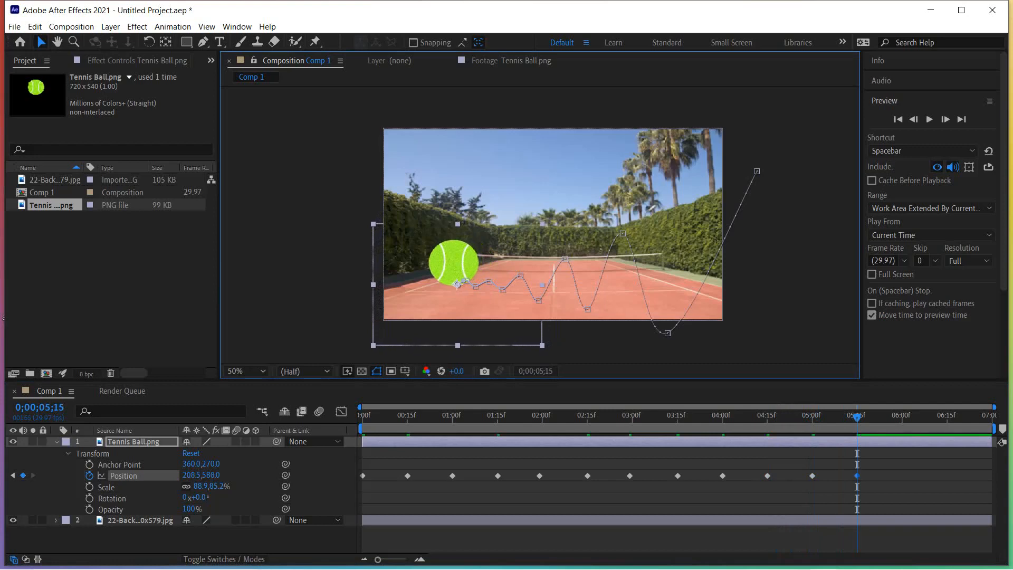
pyautogui.moveTo(857, 417); pyautogui.dragTo(903, 417)
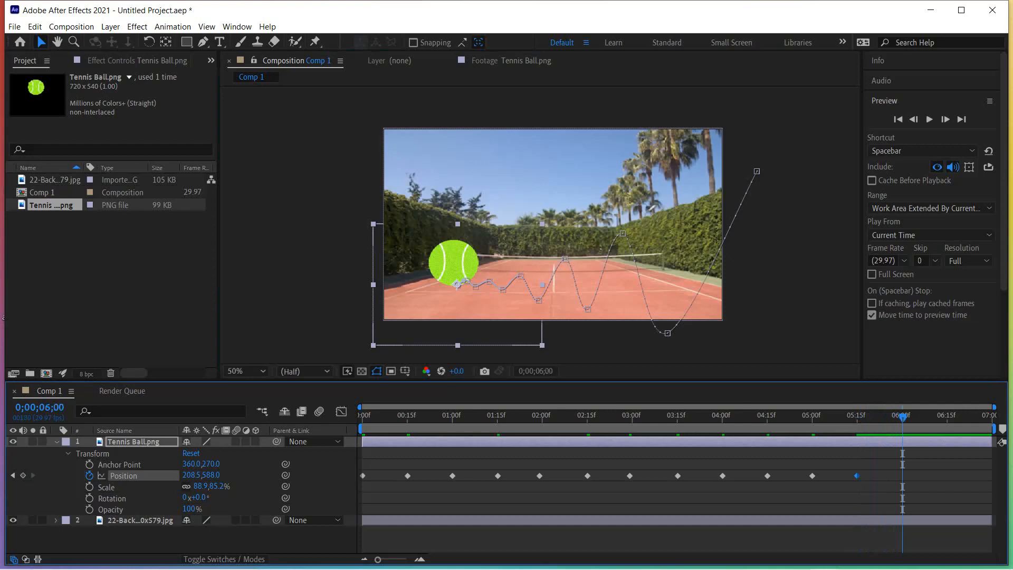
pyautogui.moveTo(454, 264); pyautogui.dragTo(409, 264)
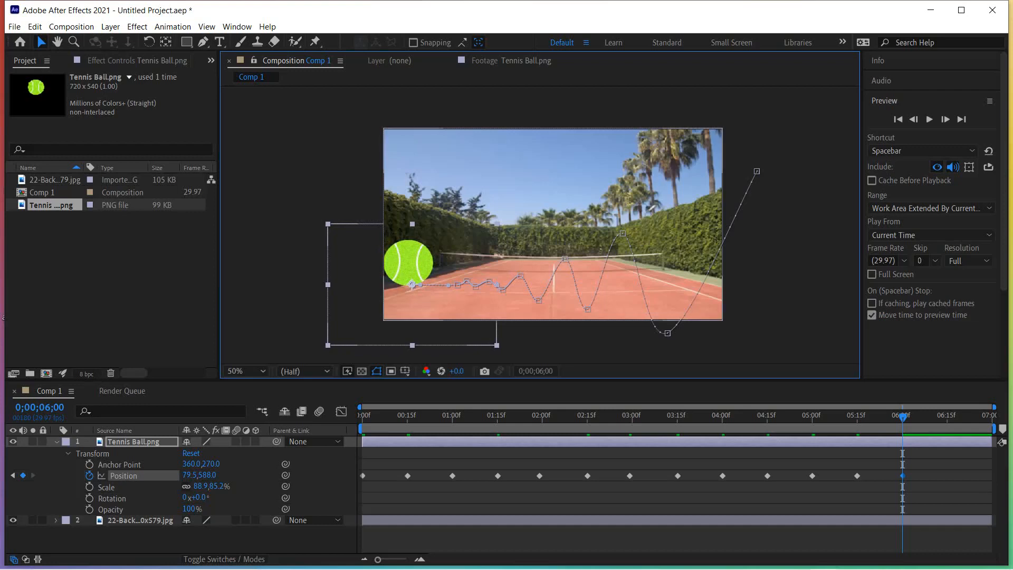
# - Preview the bouncing ball animation, stop playback and return to the first frame
pyautogui.press('space')
pyautogui.press('space')
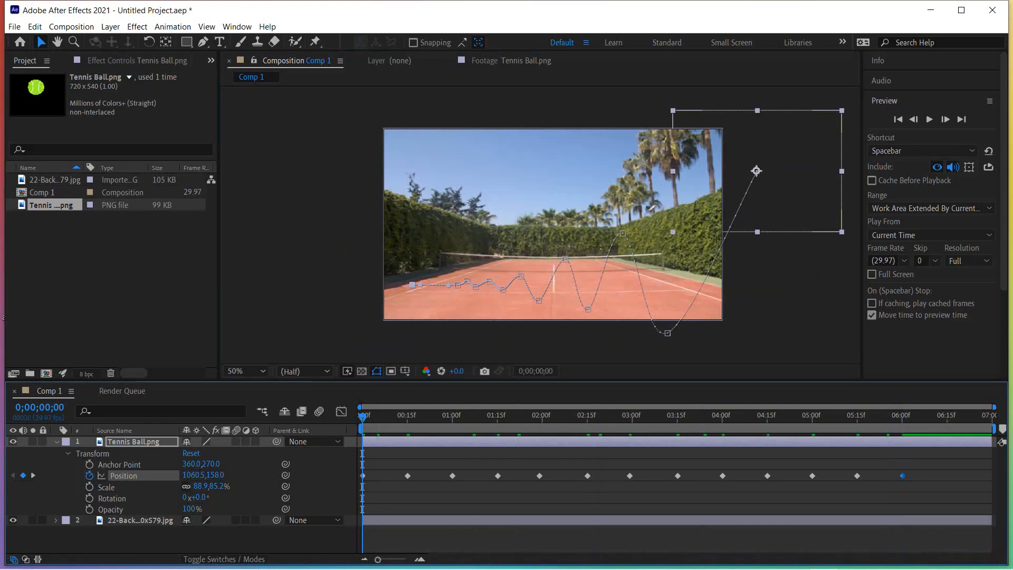
pyautogui.click(930, 119)
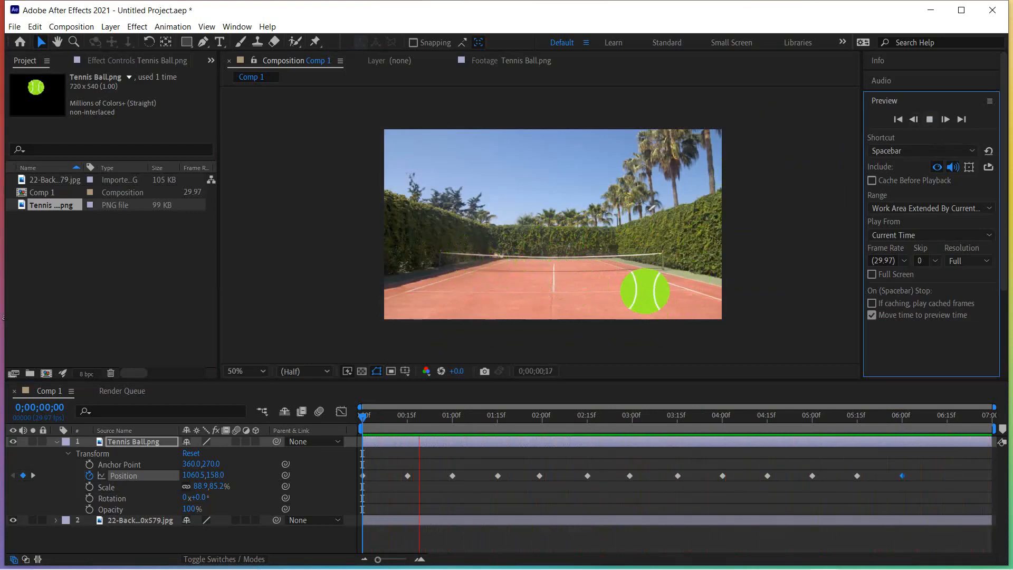
pyautogui.click(376, 371)
pyautogui.press('space')
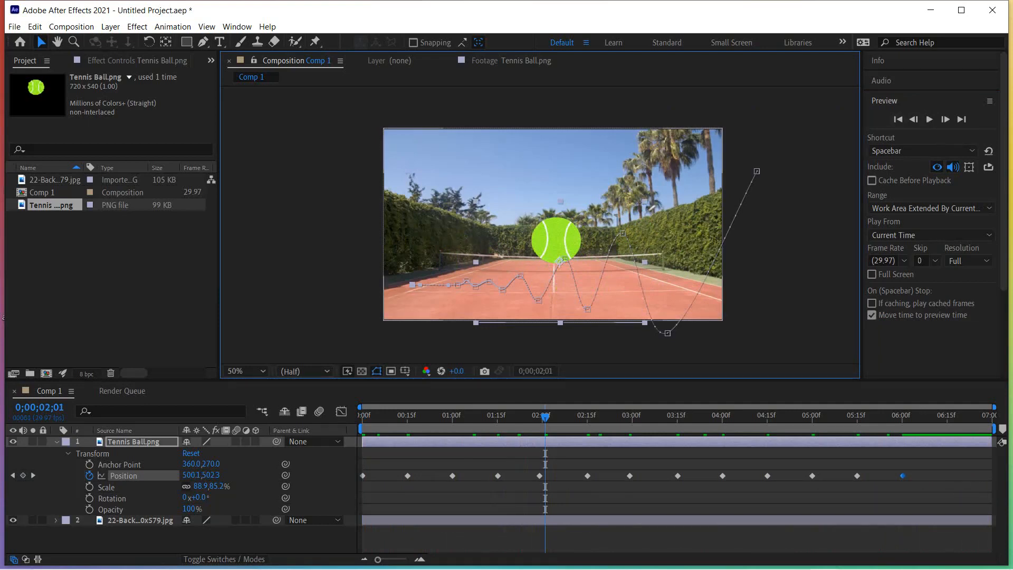
pyautogui.click(898, 119)
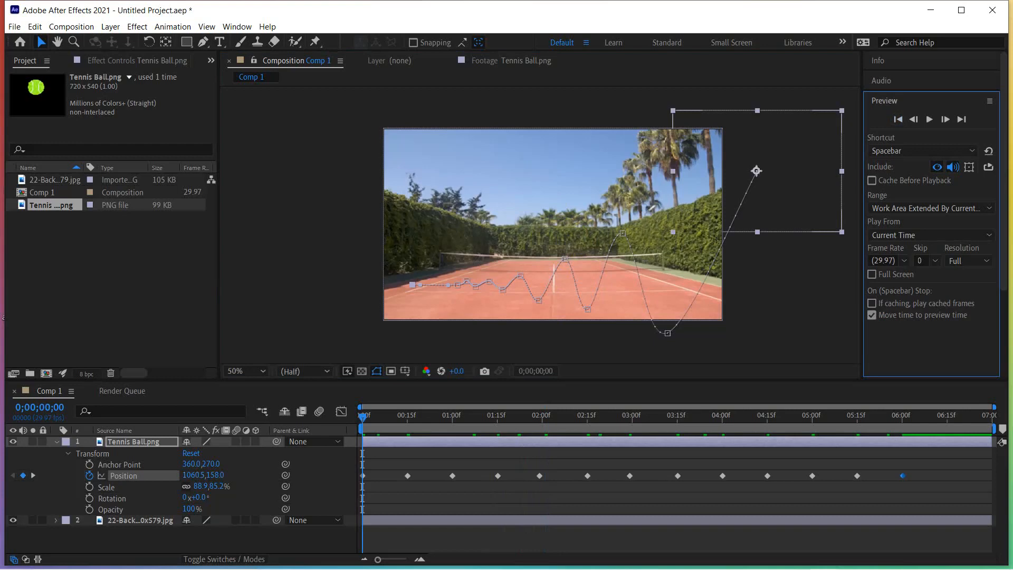
# - Replay the animation's opening, return to 0;00;00;00, and shift the first bounce point on the ball's motion path further right
pyautogui.click(134, 442)
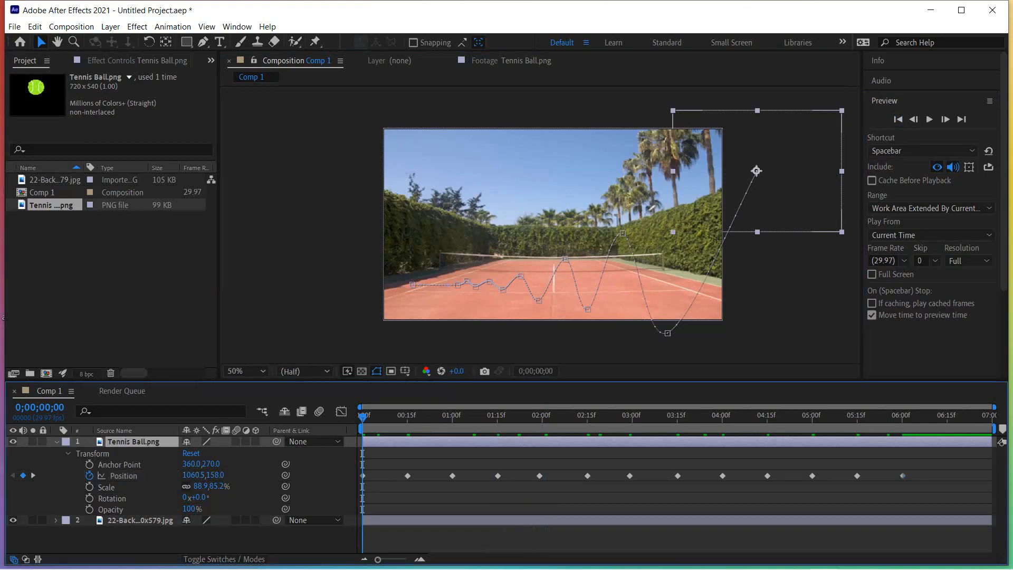
pyautogui.click(107, 487)
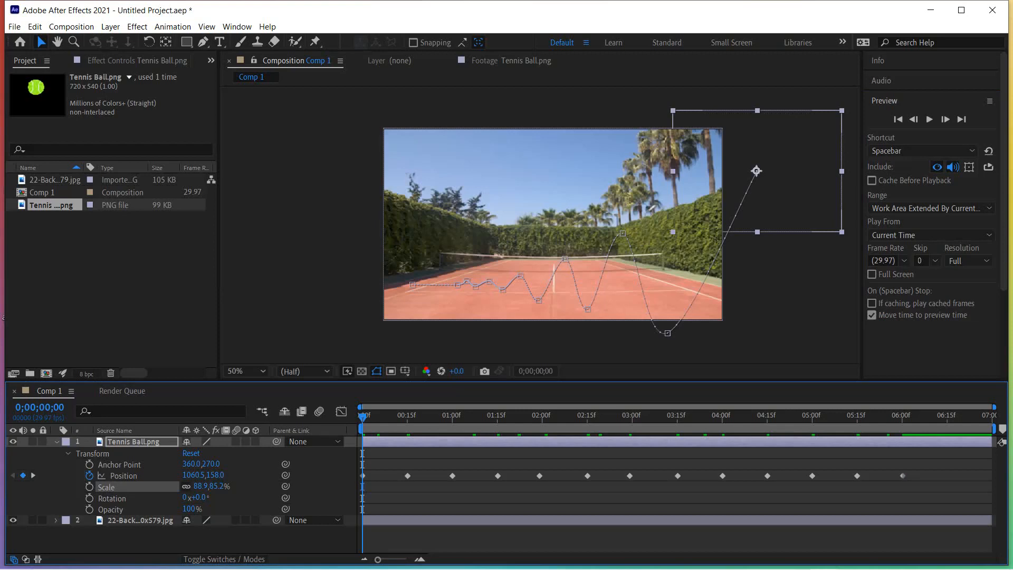
pyautogui.press('space')
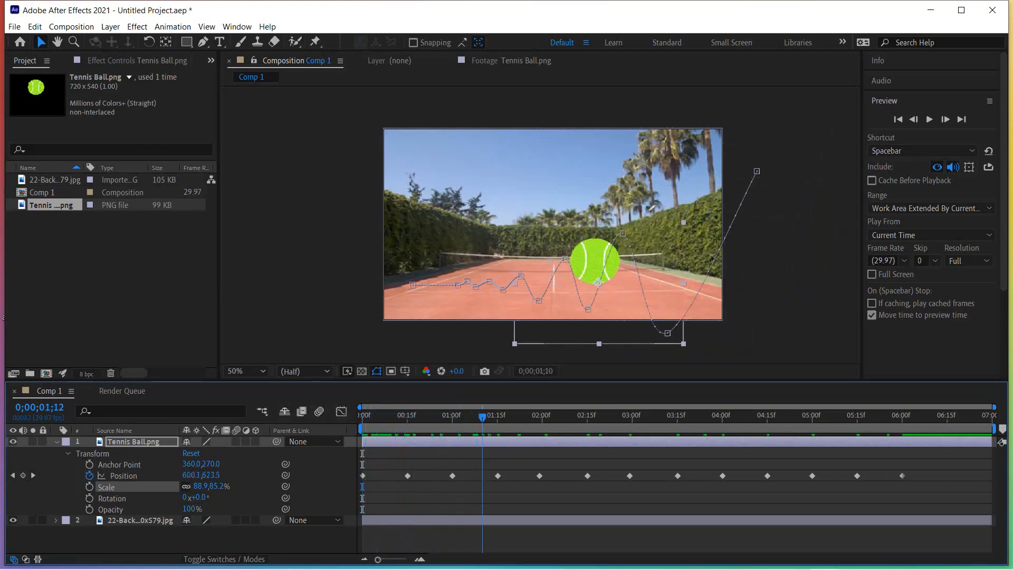
pyautogui.moveTo(465, 417); pyautogui.dragTo(362, 416)
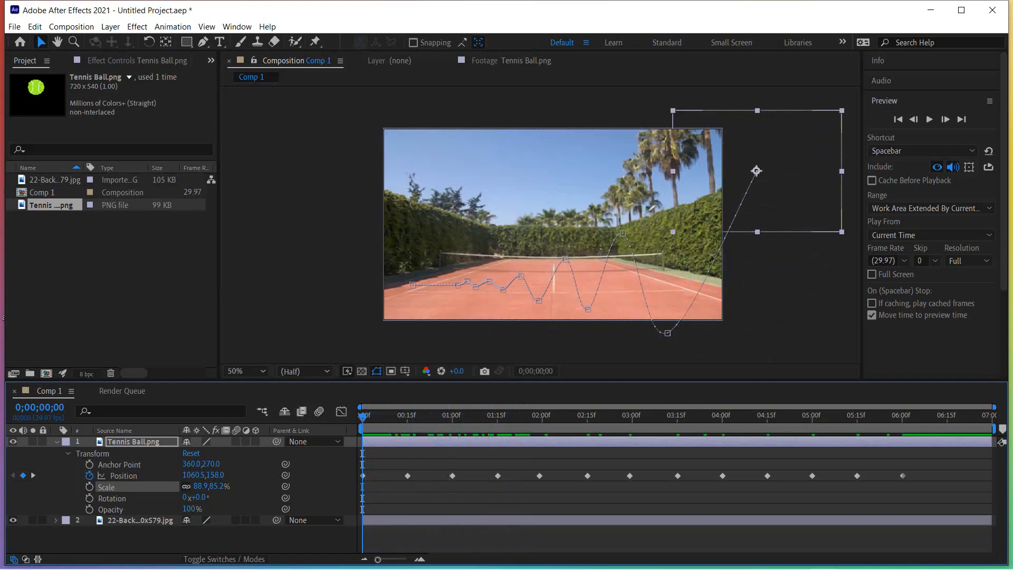
pyautogui.moveTo(668, 333); pyautogui.dragTo(695, 334)
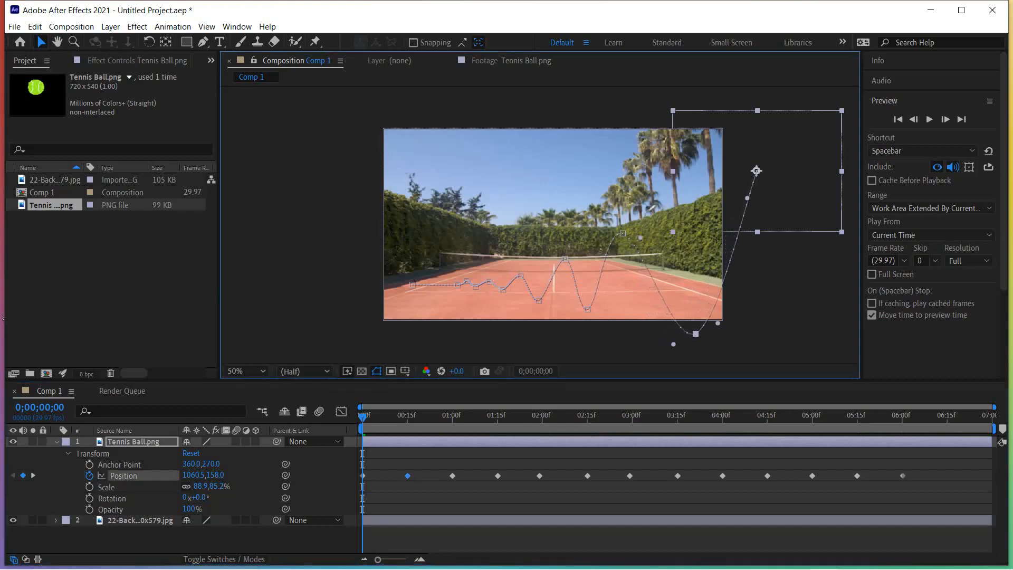
# - Reposition the peaks and bounce points of the ball's larger bounces, raising the first peak and moving it further right
pyautogui.moveTo(622, 234); pyautogui.dragTo(653, 233)
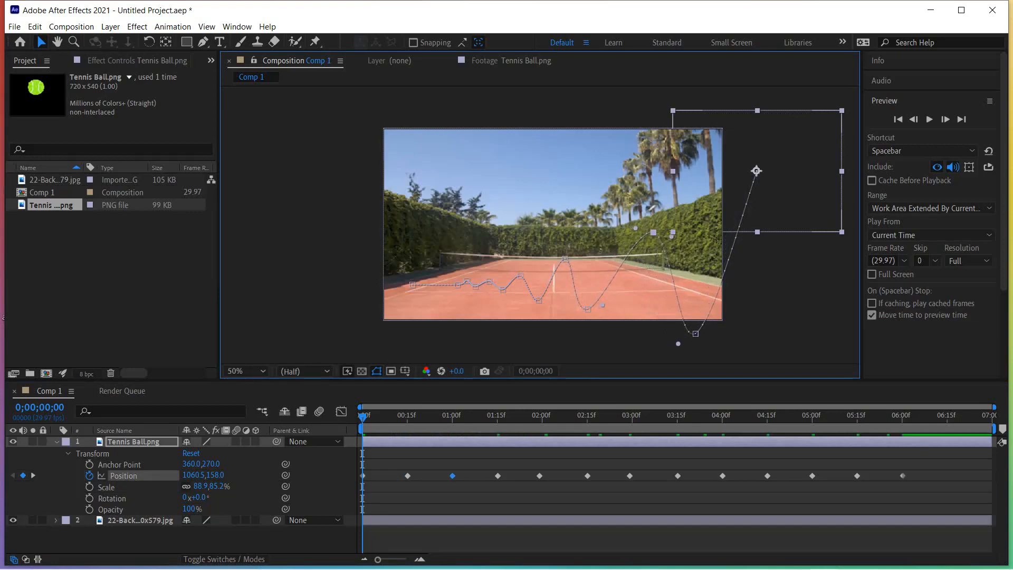
pyautogui.moveTo(696, 334); pyautogui.dragTo(687, 332)
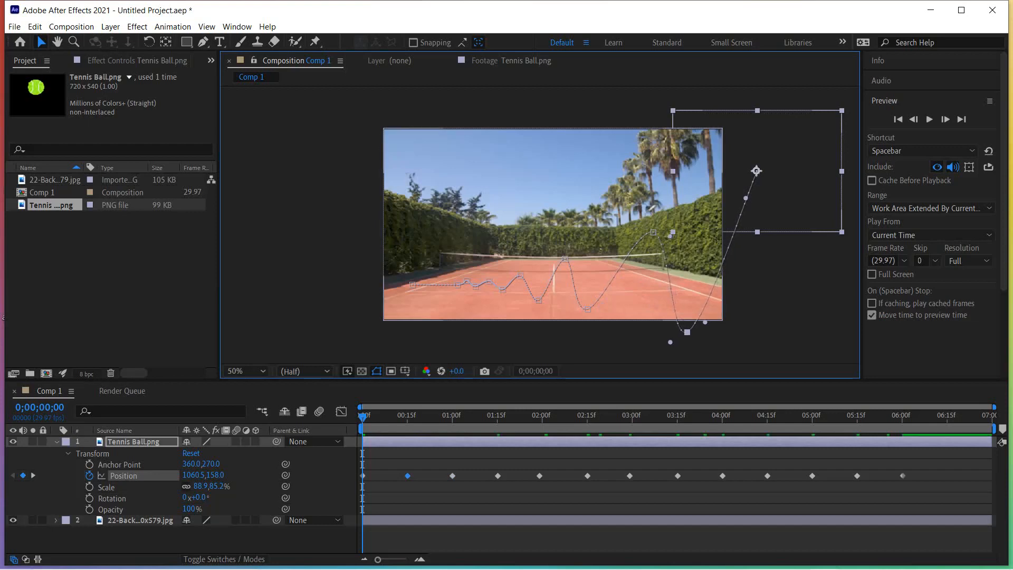
pyautogui.moveTo(654, 232); pyautogui.dragTo(651, 224)
pyautogui.moveTo(564, 258); pyautogui.dragTo(578, 254)
pyautogui.moveTo(587, 309); pyautogui.dragTo(613, 304)
pyautogui.moveTo(538, 301); pyautogui.dragTo(518, 291)
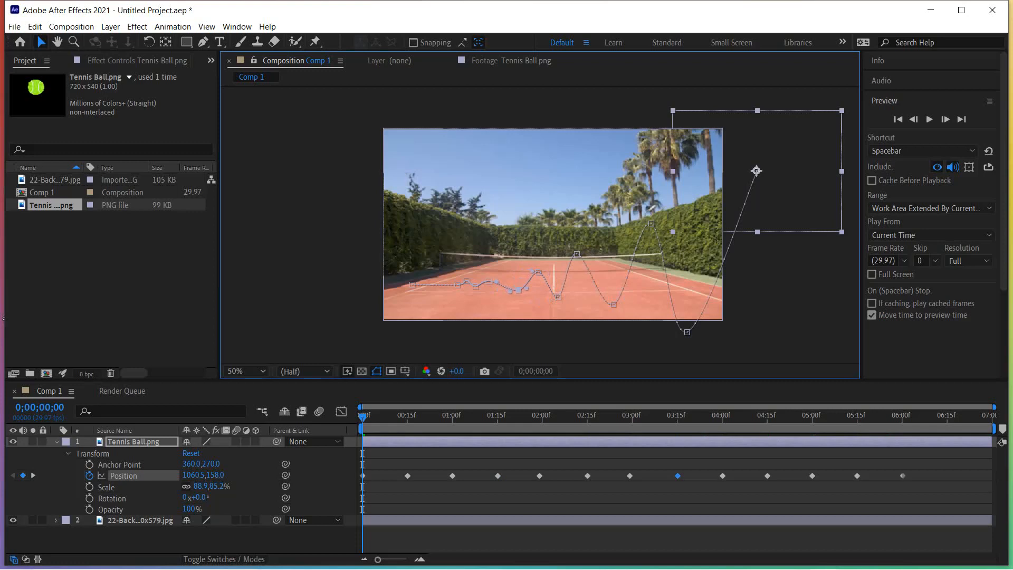
# - Move the ball's small final bounces closer together toward the court centre, and raise the path's end point to the net's left end
pyautogui.moveTo(490, 281); pyautogui.dragTo(508, 281)
pyautogui.moveTo(467, 281); pyautogui.dragTo(485, 282)
pyautogui.click(507, 281)
pyautogui.moveTo(475, 287); pyautogui.dragTo(492, 288)
pyautogui.moveTo(466, 281)
pyautogui.mouseDown()
pyautogui.moveTo(479, 281)
pyautogui.moveTo(467, 286)
pyautogui.mouseUp()
pyautogui.moveTo(420, 285); pyautogui.dragTo(457, 269)
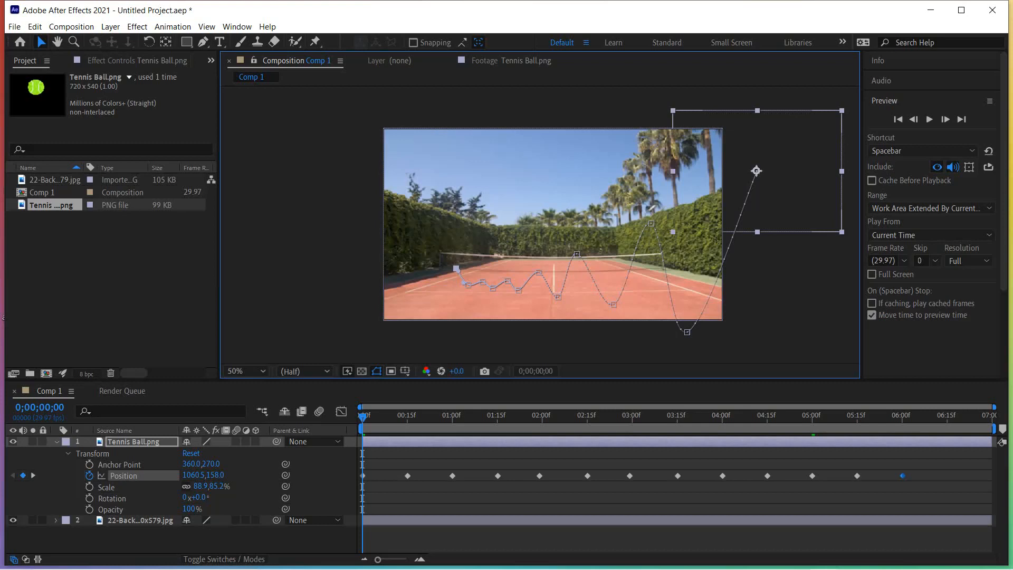
# - Start keyframing the ball's Scale at 0;00;00;00, and reduce it to 77.4, 74.2% at 0;00;00;15
pyautogui.click(107, 487)
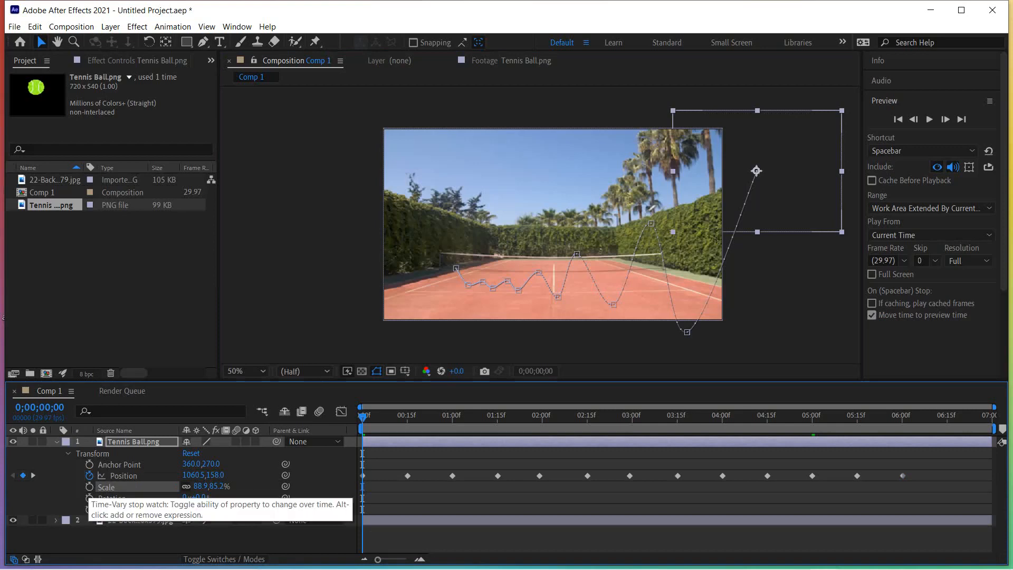
pyautogui.click(89, 487)
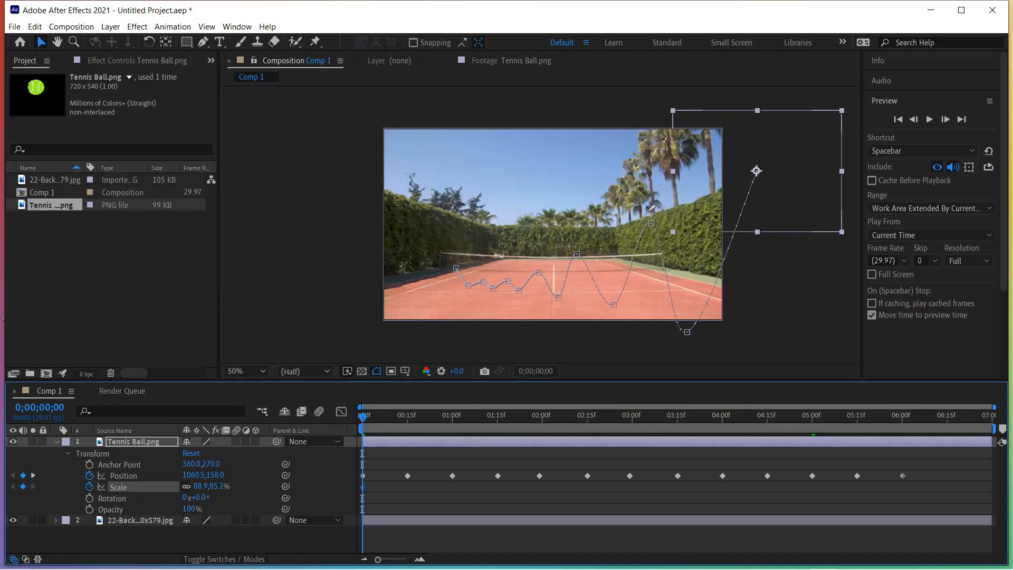
pyautogui.press('space')
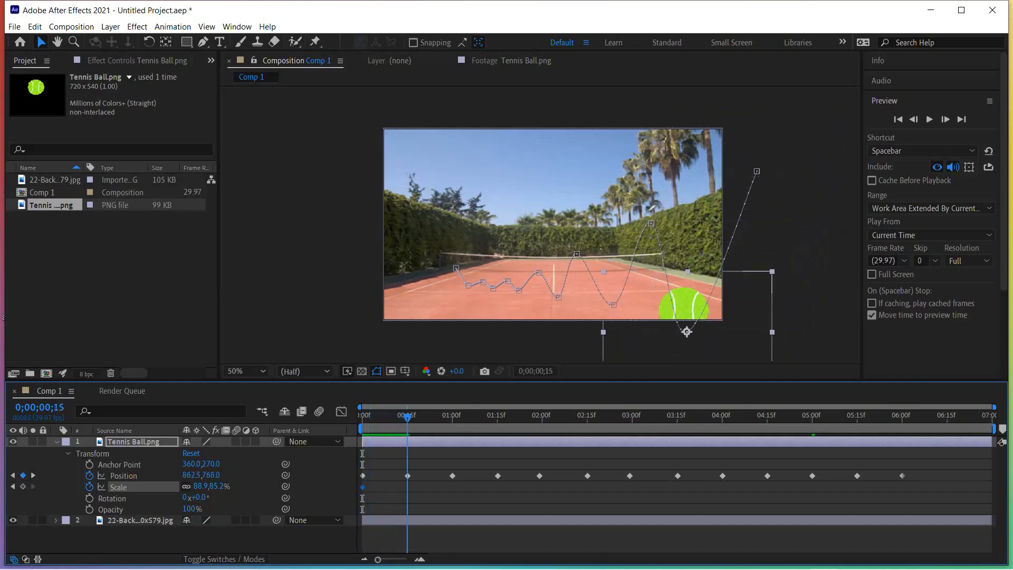
pyautogui.press('space')
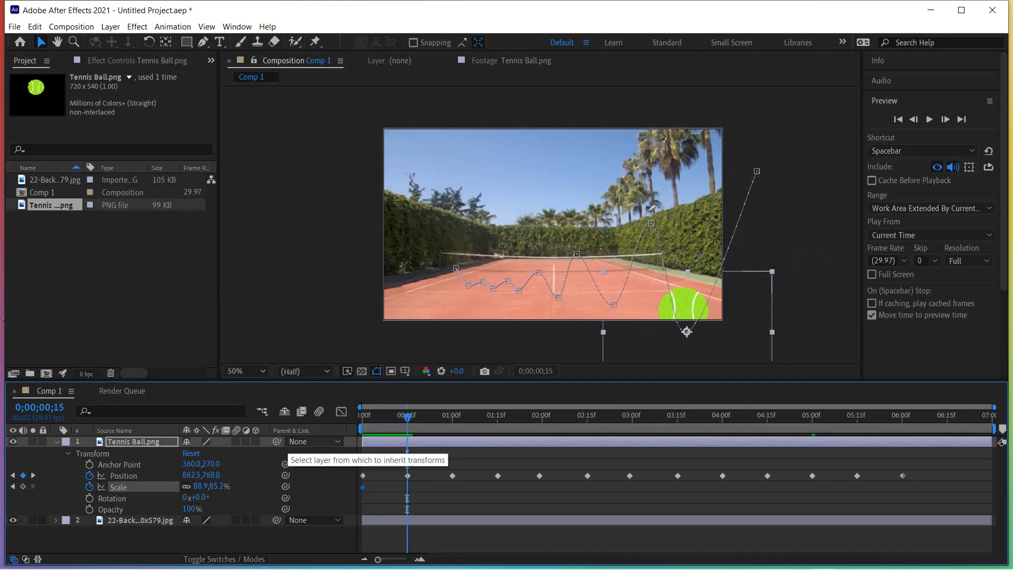
pyautogui.click(295, 540)
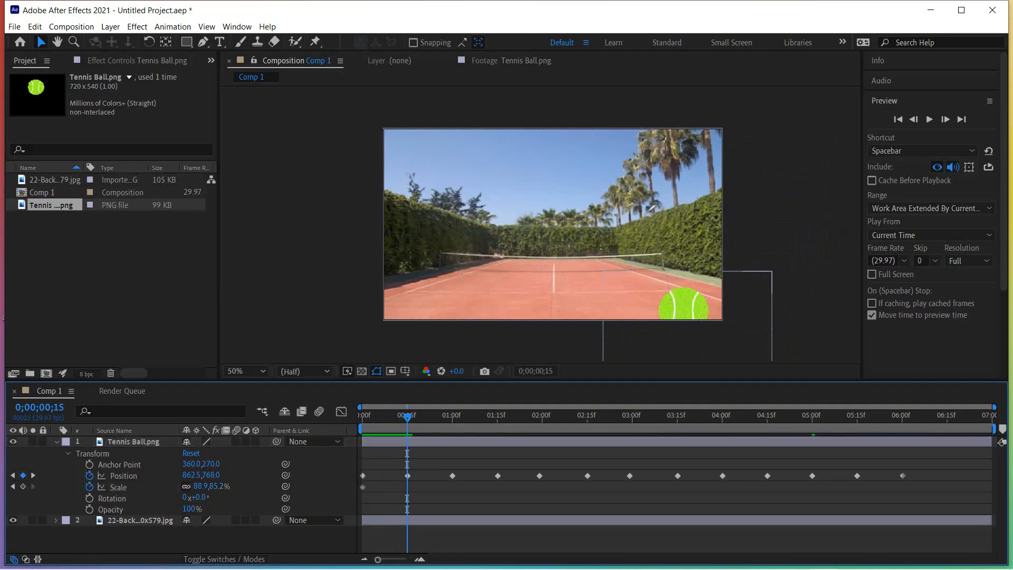
pyautogui.moveTo(215, 487); pyautogui.dragTo(210, 487)
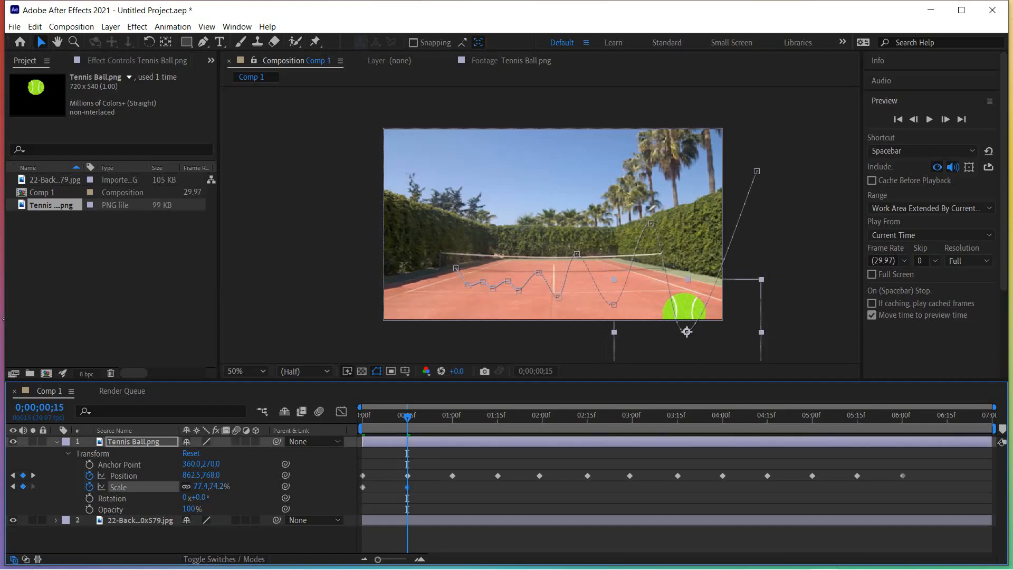
# - Keyframe the ball's Scale at 11.7, 11.2% at 0;00;06;01, and delete the Scale keyframe at 0;00;00;15
pyautogui.moveTo(408, 417); pyautogui.dragTo(905, 417)
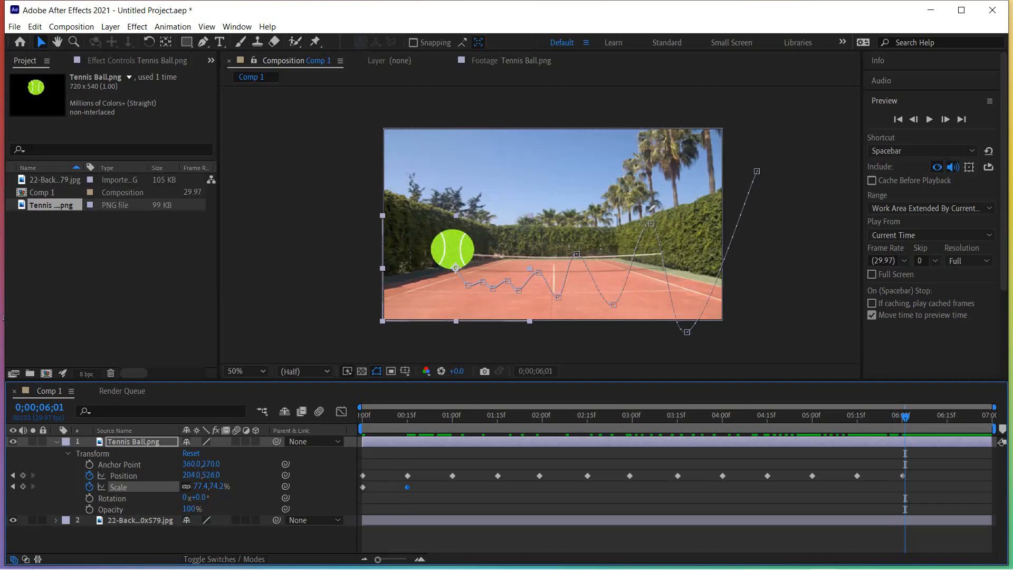
pyautogui.moveTo(217, 487); pyautogui.dragTo(183, 486)
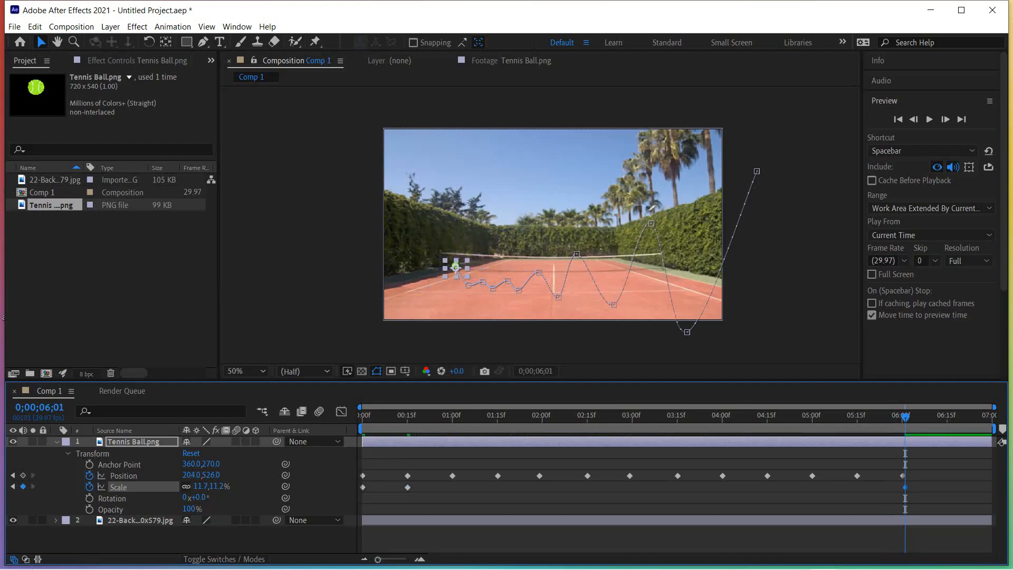
pyautogui.moveTo(905, 417); pyautogui.dragTo(362, 417)
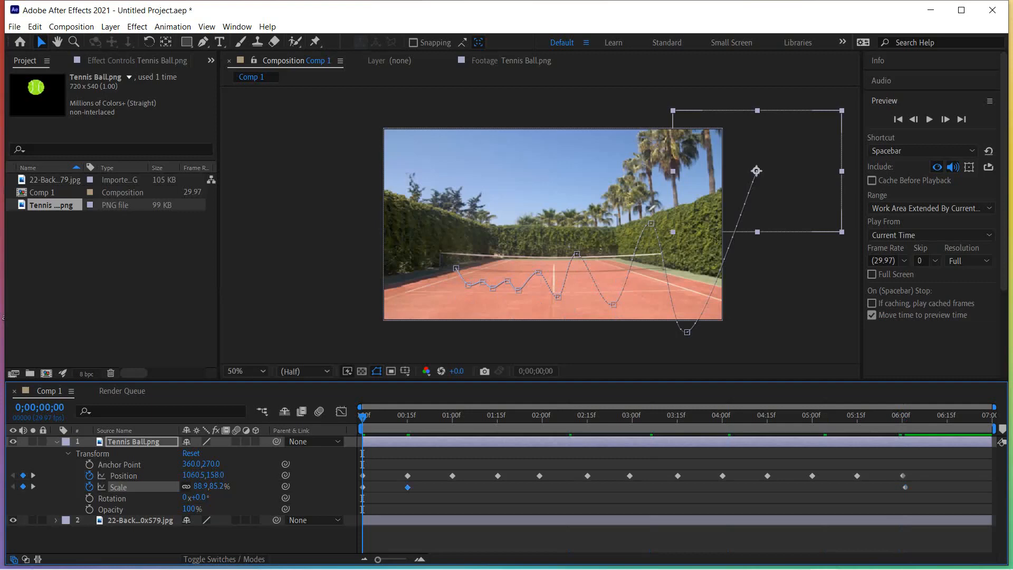
pyautogui.press('Delete')
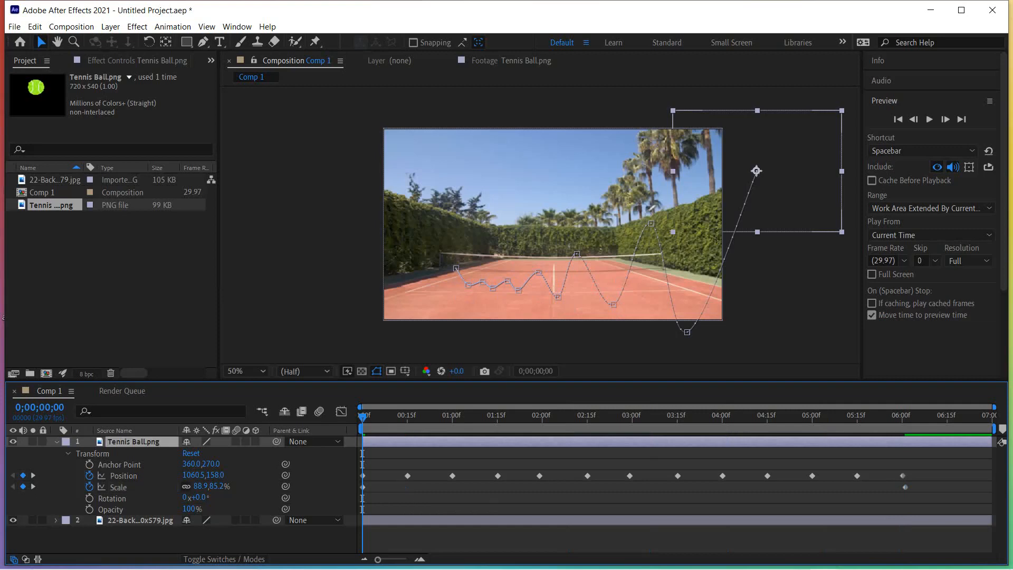
# - Preview the bouncing ball shrinking across the court from the first frame, and stop playback
pyautogui.press('space')
pyautogui.click(929, 119)
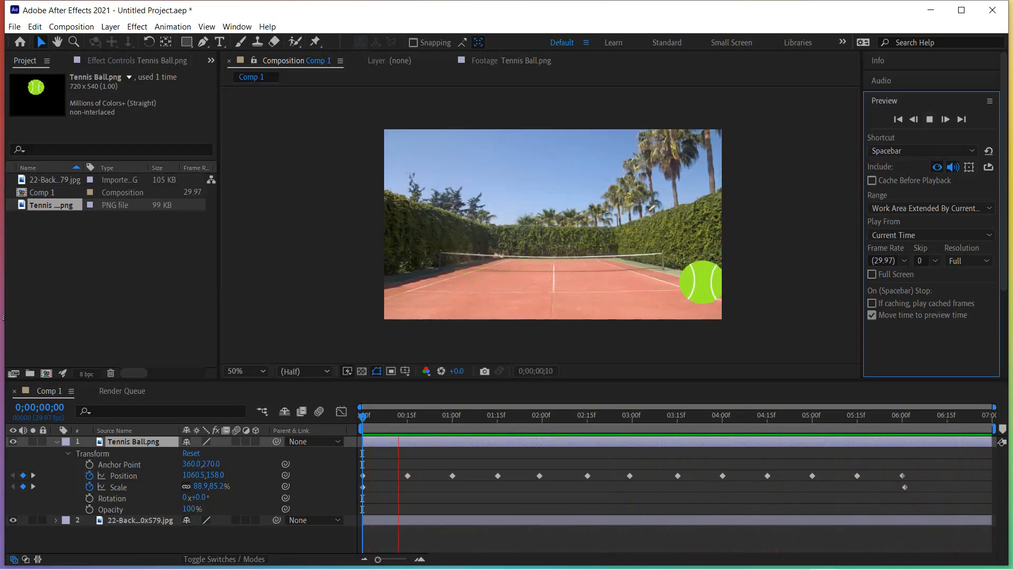
pyautogui.press('space')
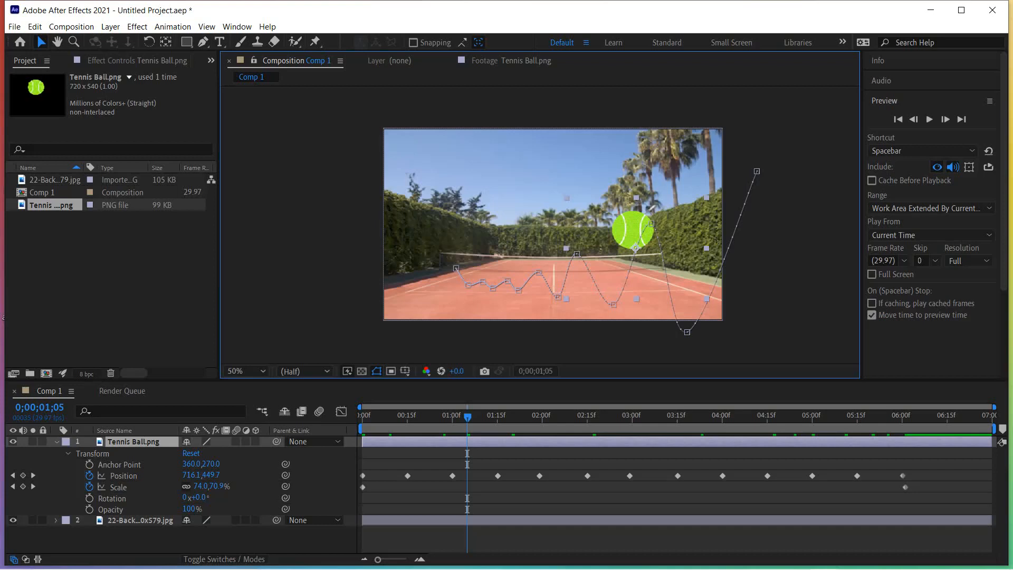
# - Shift the larger bounces' ground points and peaks further right on the motion path, and raise the smaller bounce points beyond the net centre
pyautogui.moveTo(652, 224); pyautogui.dragTo(653, 222)
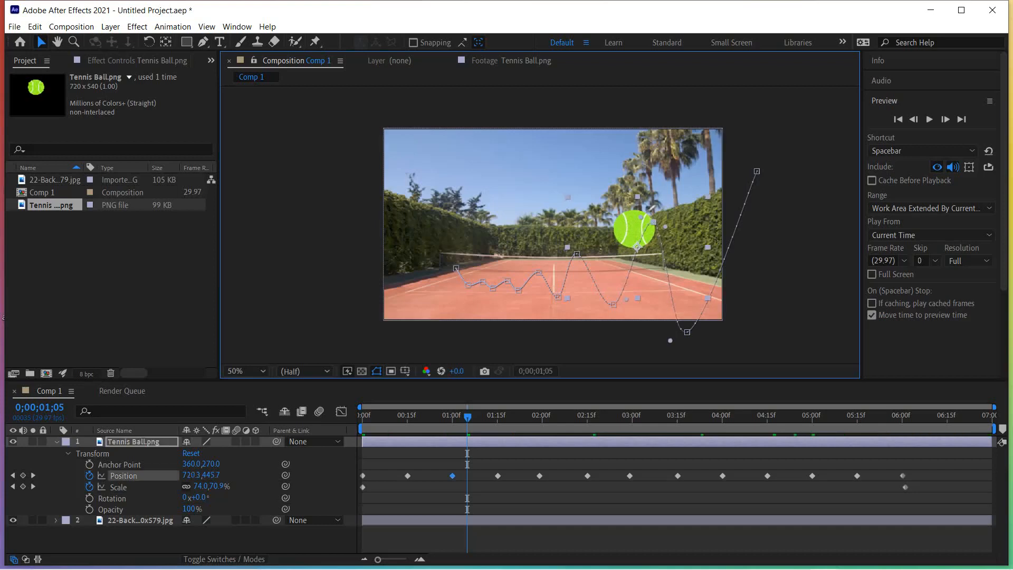
pyautogui.moveTo(687, 332); pyautogui.dragTo(703, 329)
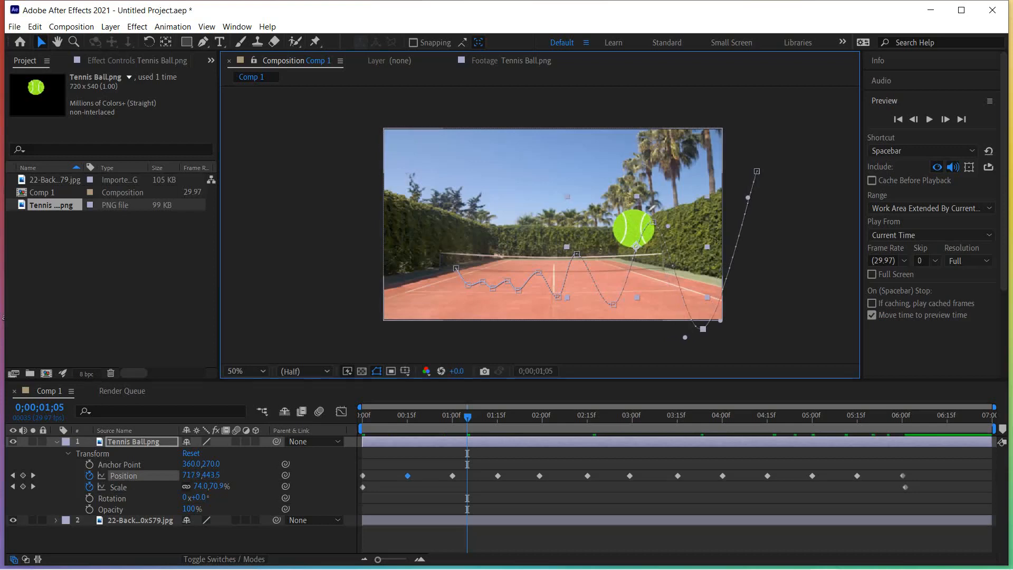
pyautogui.click(654, 222)
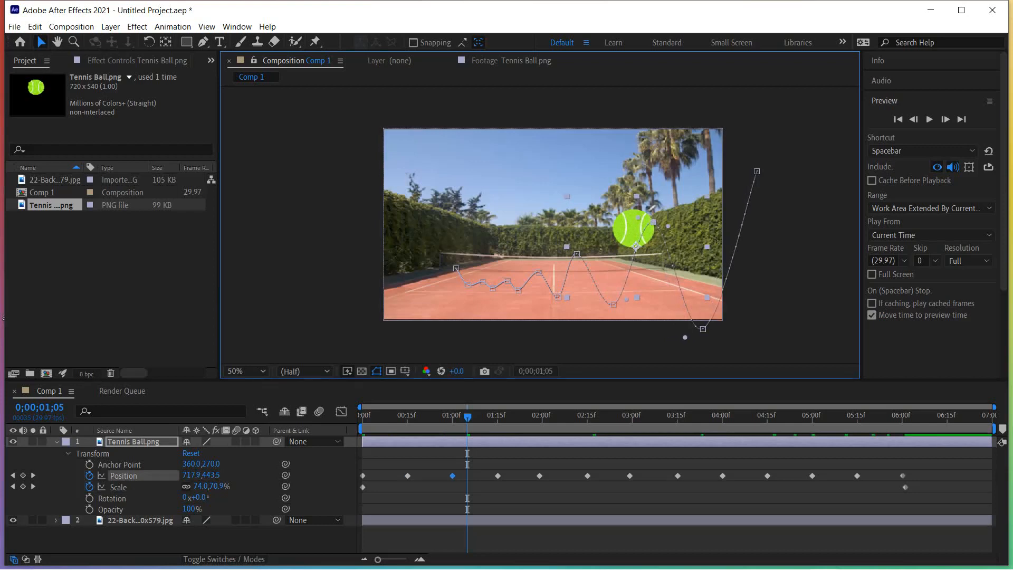
pyautogui.moveTo(614, 304); pyautogui.dragTo(624, 301)
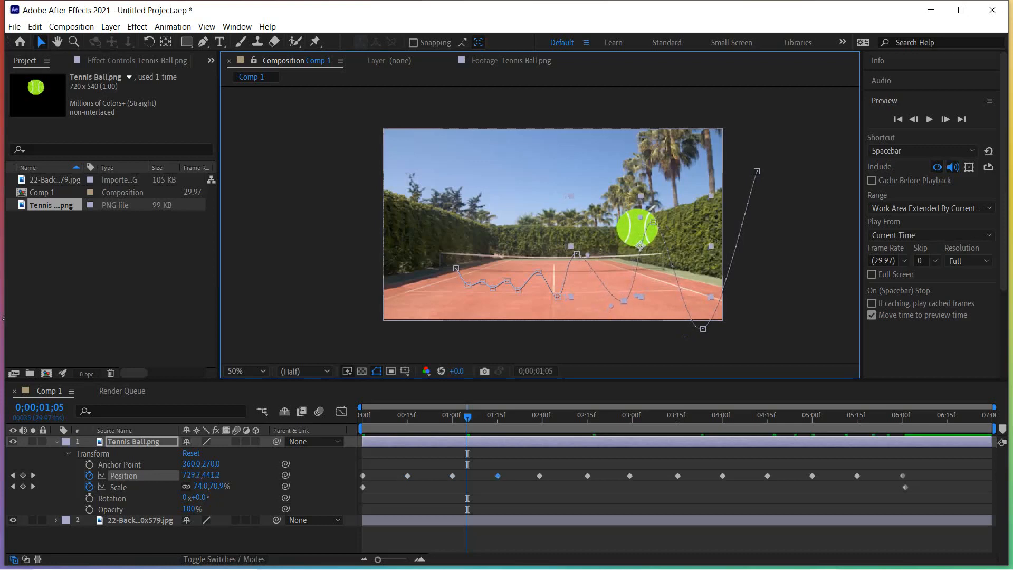
pyautogui.moveTo(576, 253); pyautogui.dragTo(594, 252)
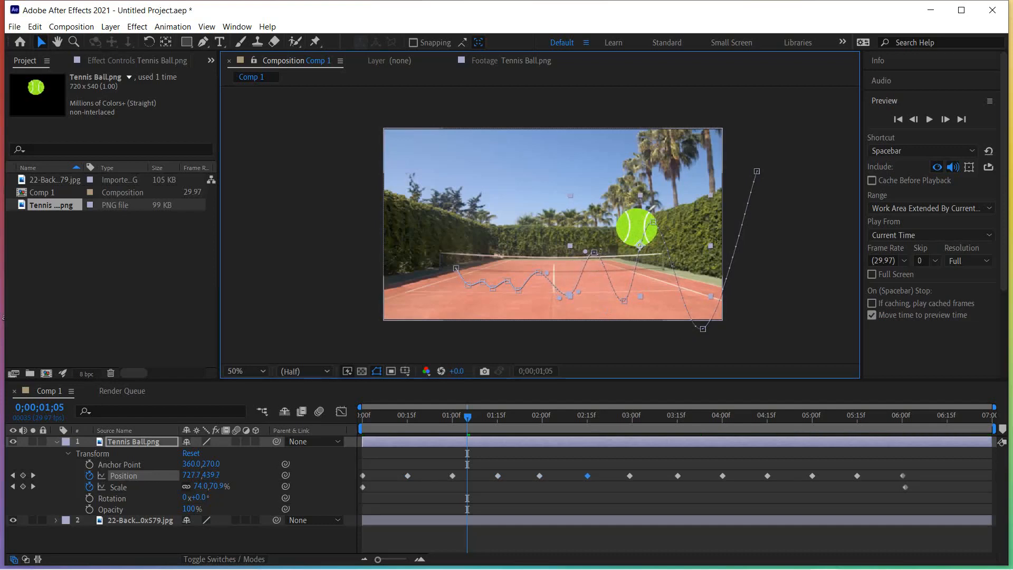
pyautogui.moveTo(539, 272); pyautogui.dragTo(552, 269)
pyautogui.moveTo(518, 290)
pyautogui.mouseDown()
pyautogui.moveTo(539, 282)
pyautogui.moveTo(521, 273)
pyautogui.moveTo(499, 285)
pyautogui.moveTo(510, 281)
pyautogui.mouseUp()
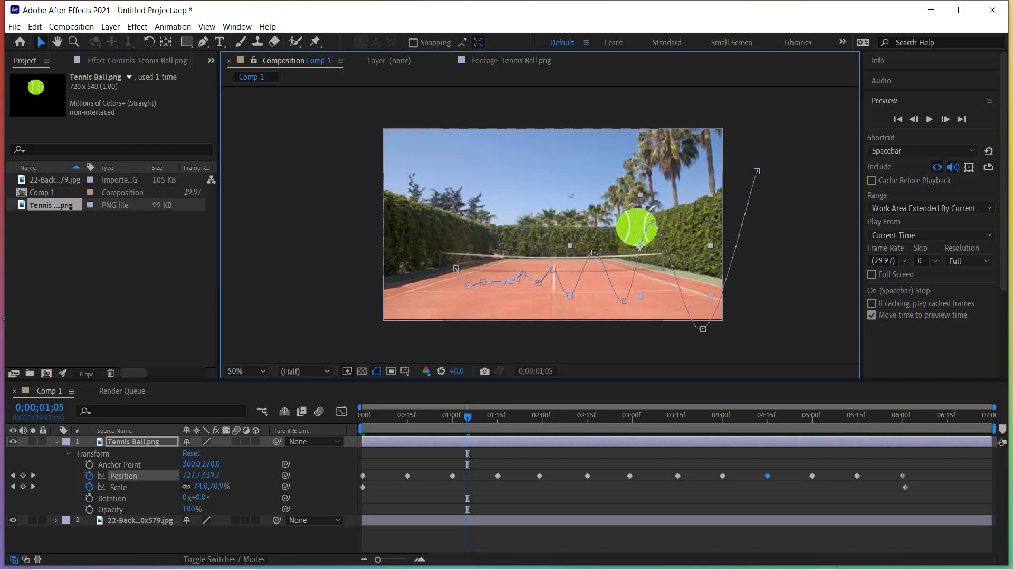
# - Pull the last small bounces further right and upward, and set the path's end point on the court just below the net's left end
pyautogui.moveTo(483, 281); pyautogui.dragTo(500, 277)
pyautogui.moveTo(468, 285); pyautogui.dragTo(492, 274)
pyautogui.moveTo(457, 268); pyautogui.dragTo(481, 268)
pyautogui.moveTo(480, 267)
pyautogui.mouseDown()
pyautogui.moveTo(456, 286)
pyautogui.moveTo(471, 279)
pyautogui.mouseUp()
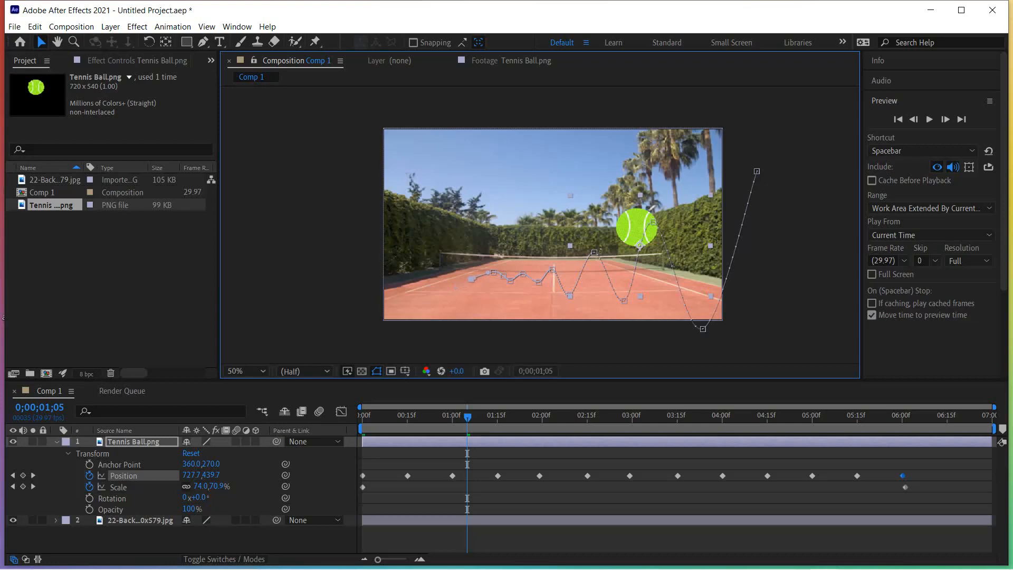
# - Replay the reshaped bounce animation from 0;00;00;00 and stop playback
pyautogui.click(898, 120)
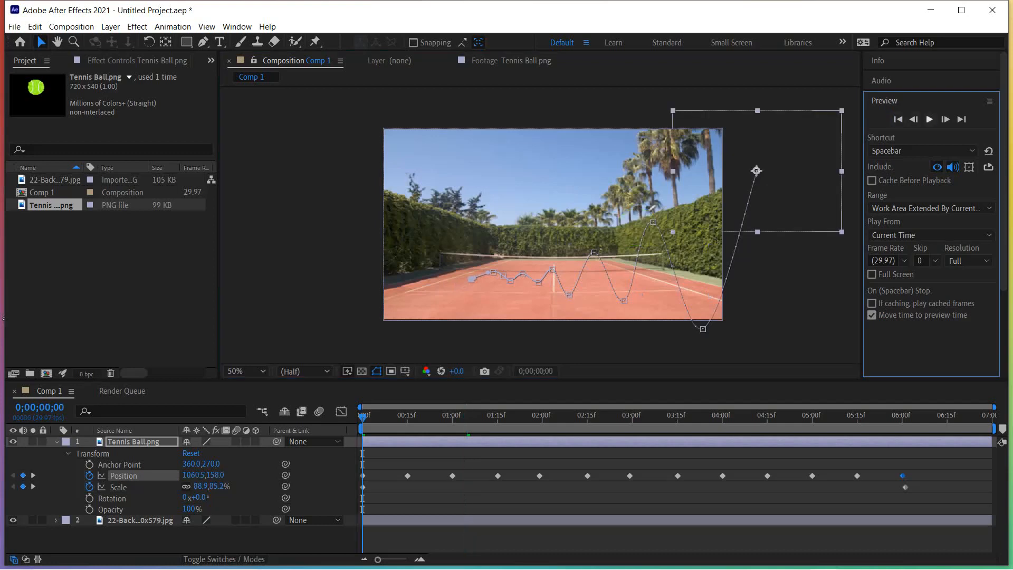
pyautogui.click(930, 120)
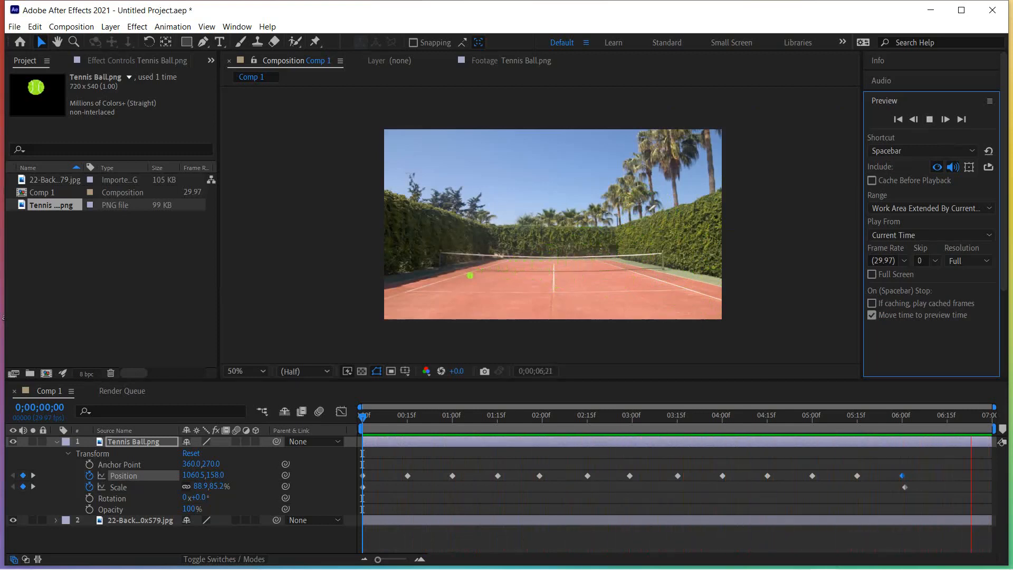
pyautogui.press('space')
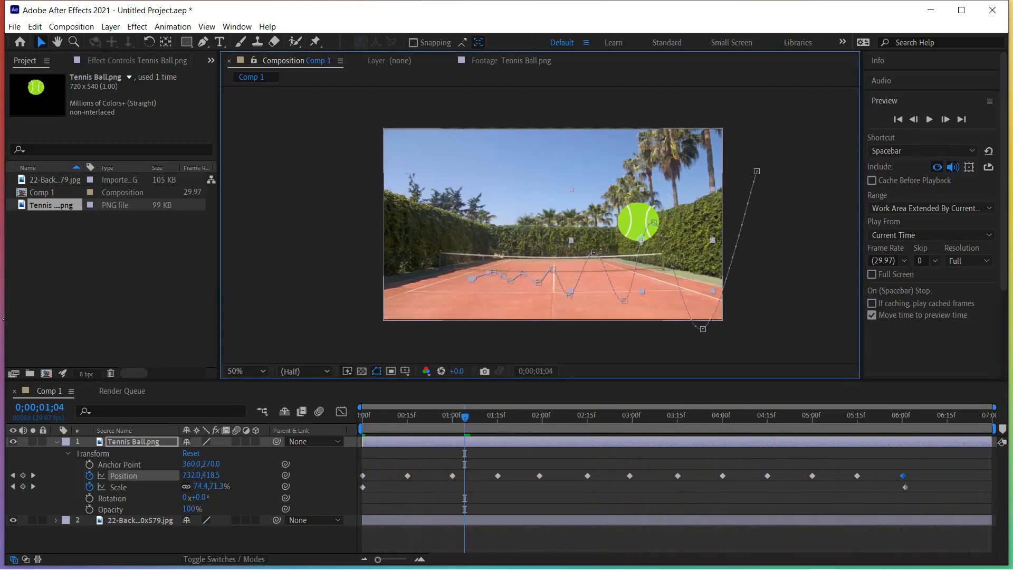
# - Delete the ball's Position keyframe at 0;00;05;00, and reshape the final bounce so its end point lies lower on the court
pyautogui.click(523, 274)
pyautogui.click(511, 280)
pyautogui.click(502, 274)
pyautogui.press('Delete')
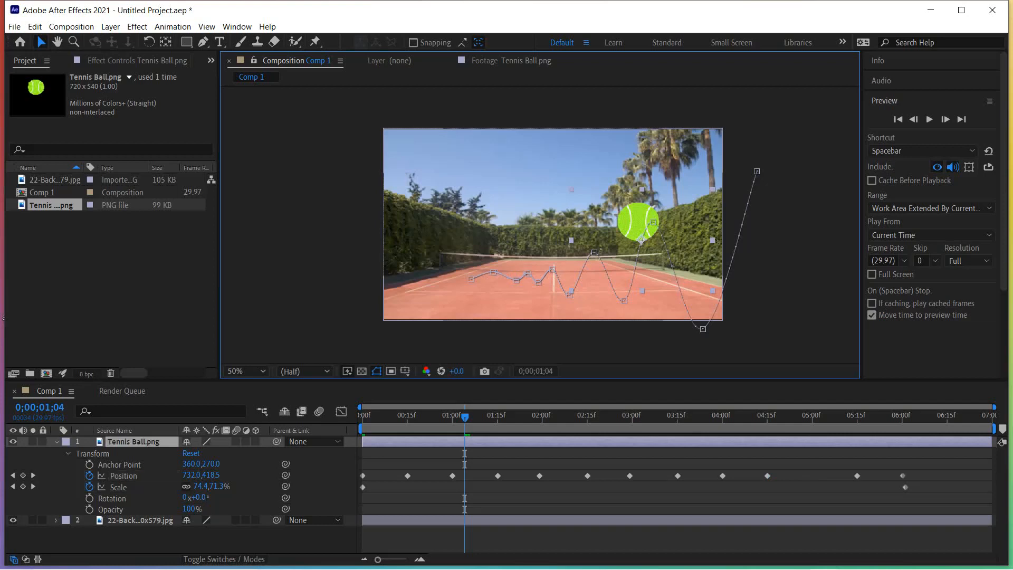
pyautogui.click(494, 273)
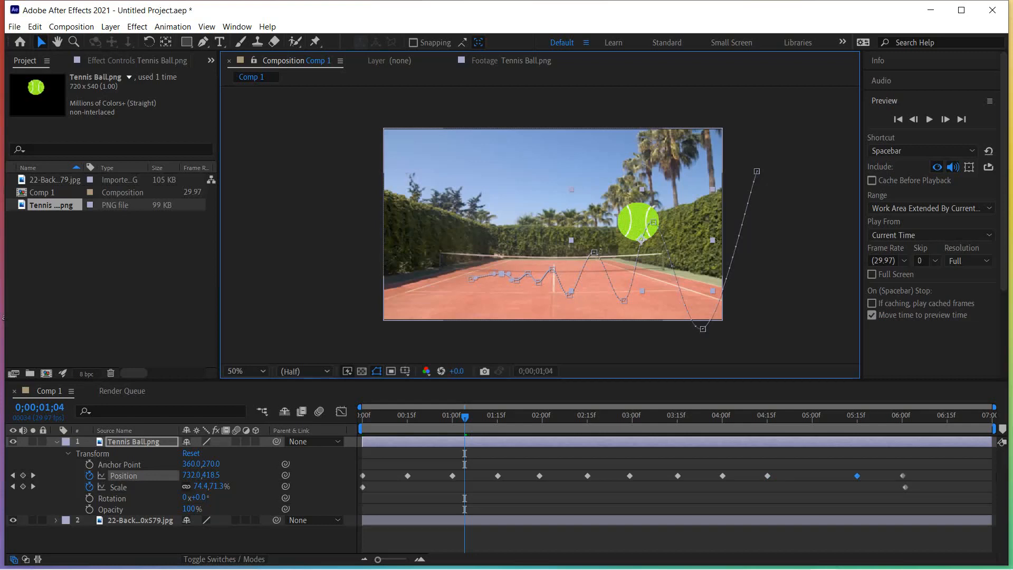
pyautogui.moveTo(472, 279); pyautogui.dragTo(511, 272)
pyautogui.moveTo(486, 282); pyautogui.dragTo(480, 284)
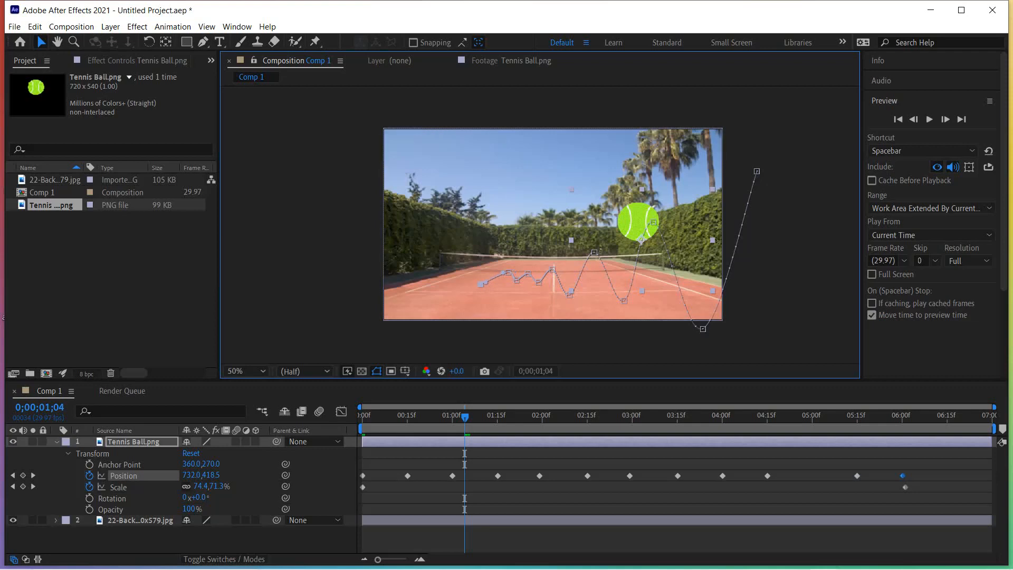
# - Preview the ball's motion with the simplified final bounce, and pause partway through around 0;00;03;07
pyautogui.click(930, 119)
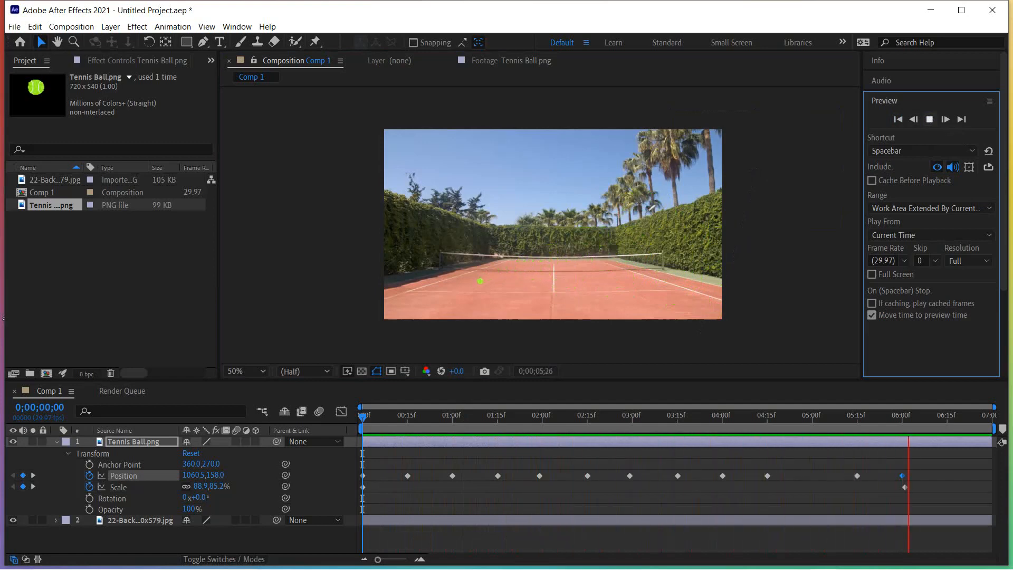
pyautogui.press('space')
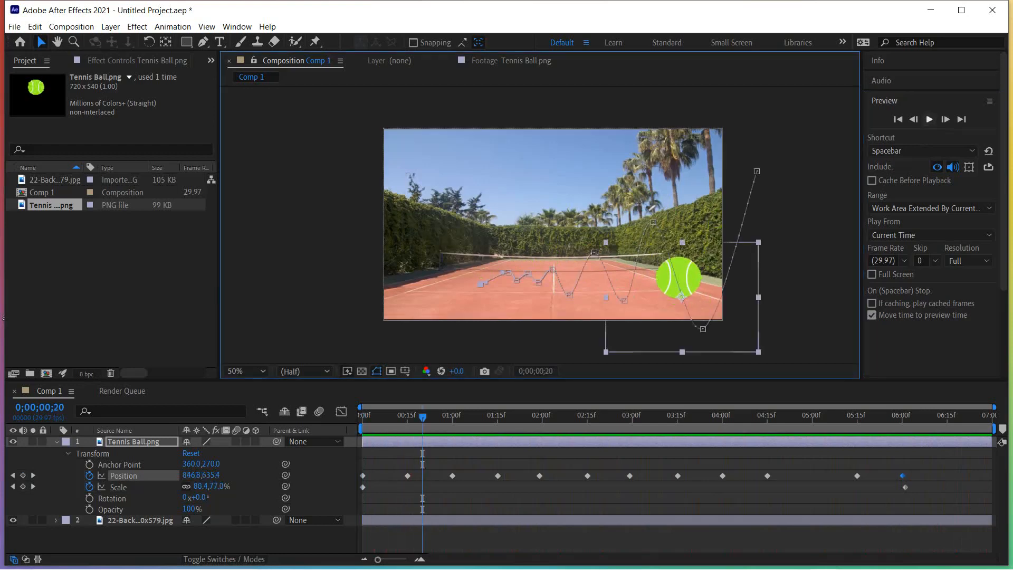
pyautogui.press('space')
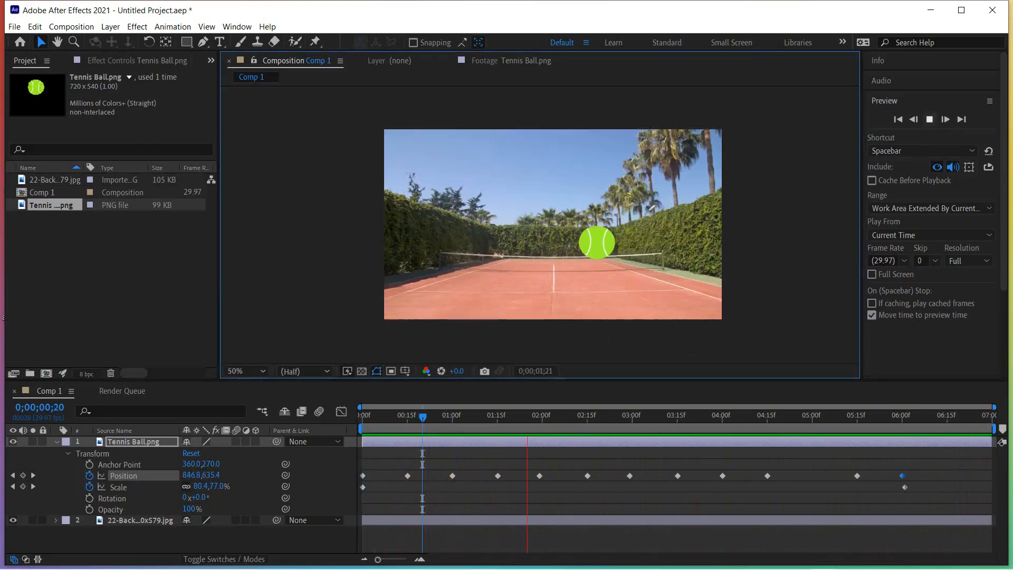
pyautogui.press('space')
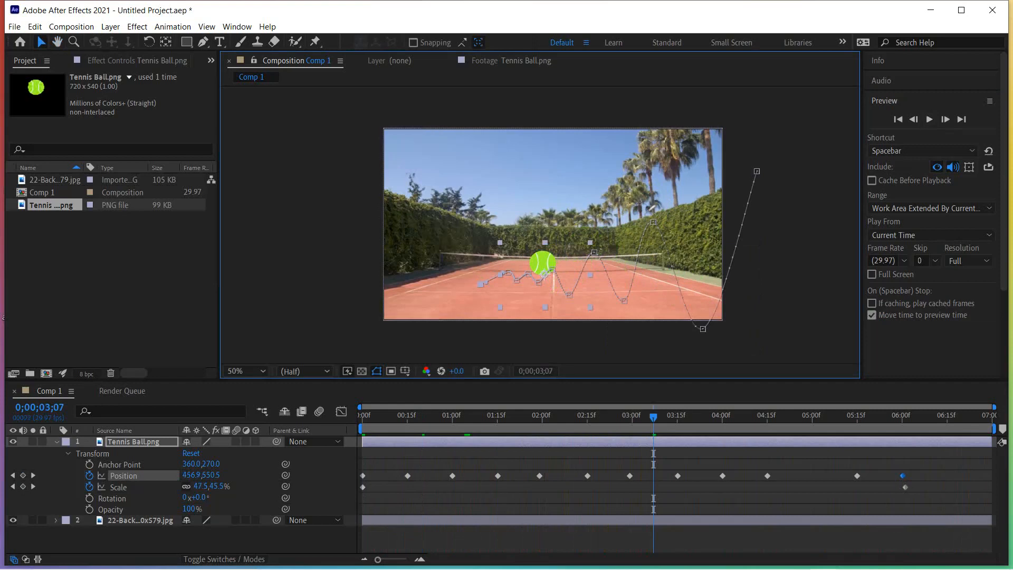
# - Fine-tune the third, fourth and fifth bounce points near the court centre, and preview the animation from 0;00;00;00
pyautogui.moveTo(569, 295); pyautogui.dragTo(539, 284)
pyautogui.click(519, 280)
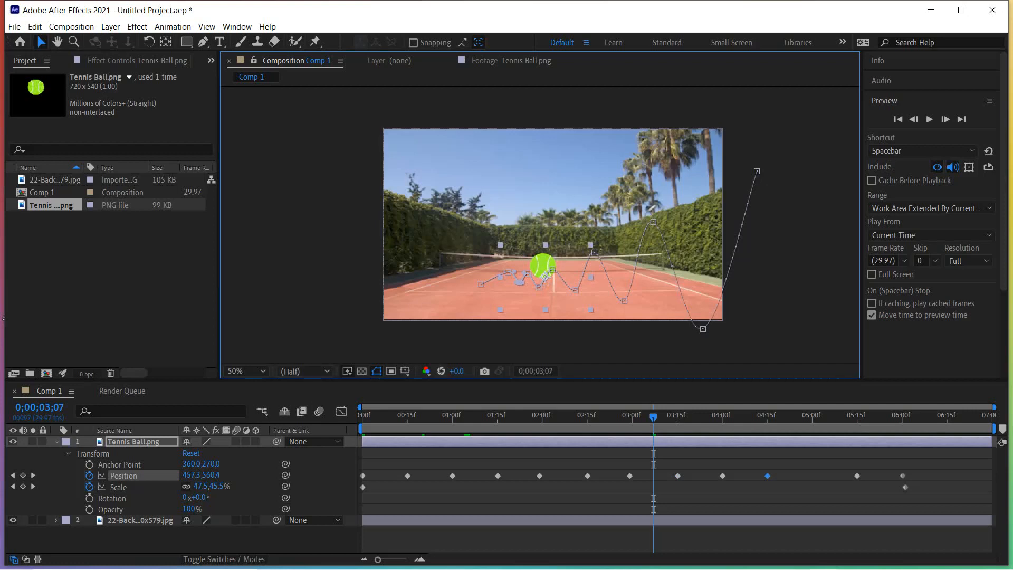
pyautogui.click(898, 119)
pyautogui.click(931, 121)
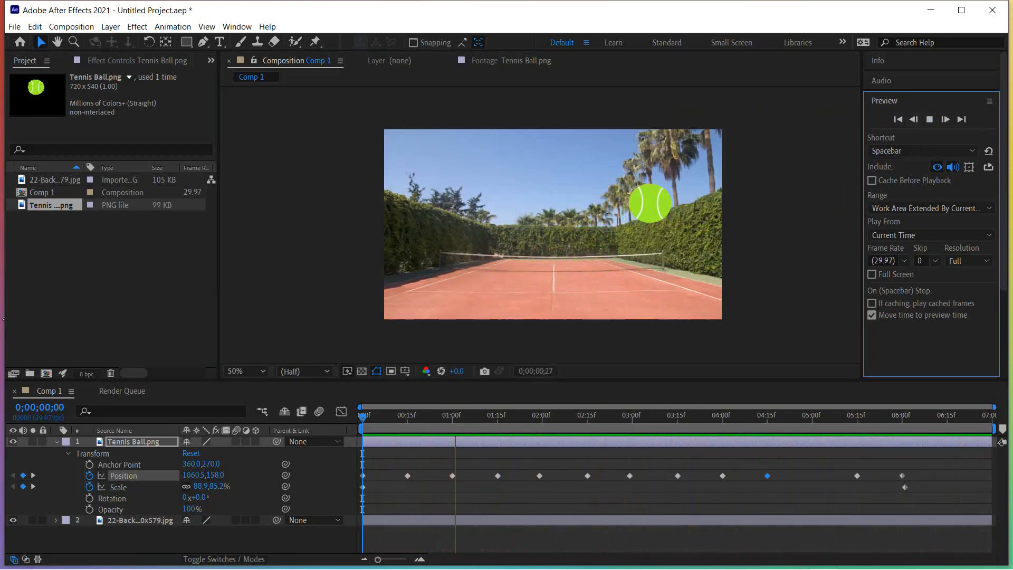
# - Stop the preview, refine the ball path's small bounces near the court centre, and nudge the final peak slightly away from the net's middle
pyautogui.press('space')
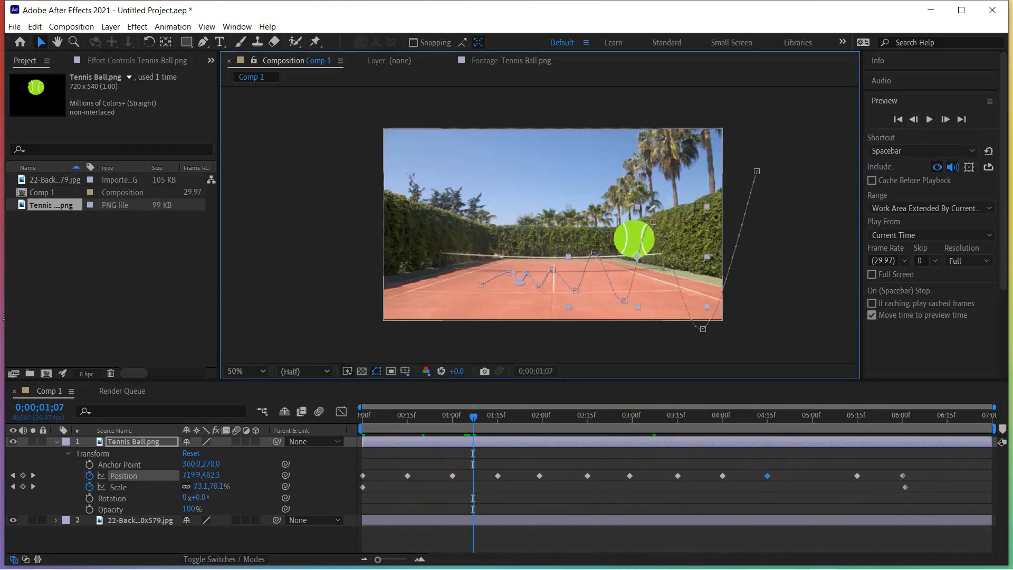
pyautogui.click(509, 273)
pyautogui.moveTo(502, 272)
pyautogui.mouseDown()
pyautogui.moveTo(501, 282)
pyautogui.moveTo(500, 267)
pyautogui.mouseUp()
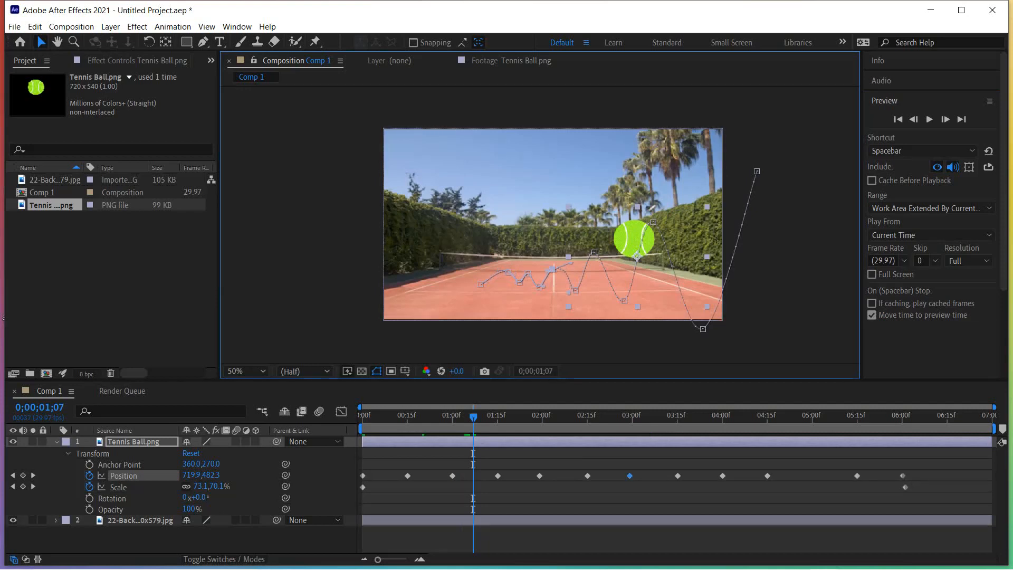
pyautogui.click(576, 290)
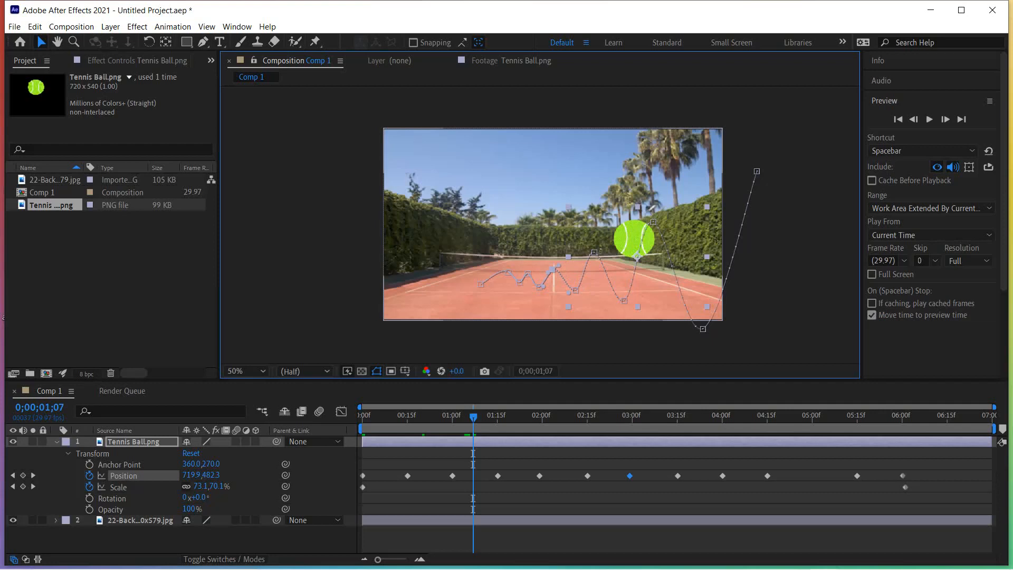
pyautogui.moveTo(508, 273); pyautogui.dragTo(497, 272)
pyautogui.click(652, 208)
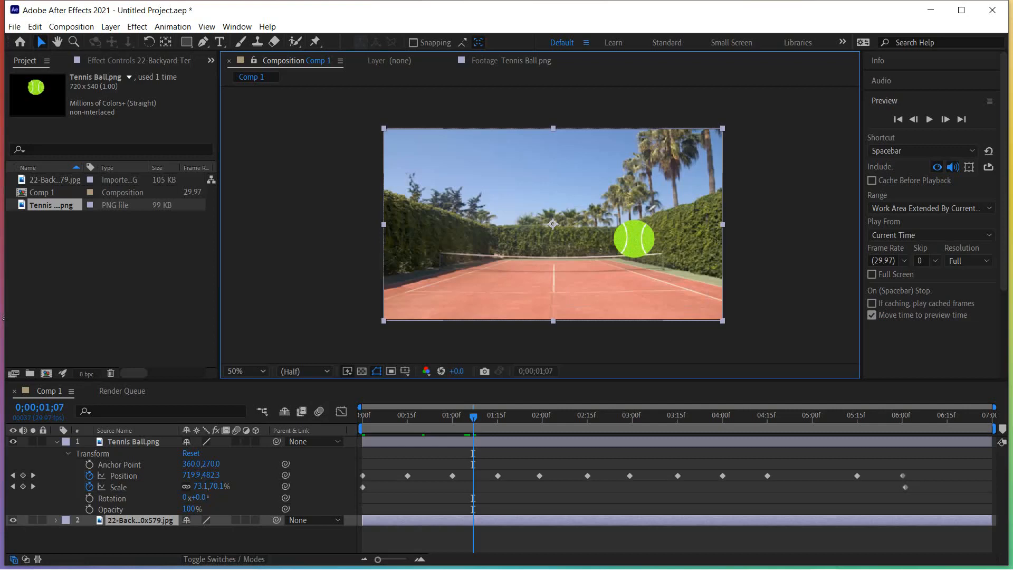
# - Preview the ball animation twice from the start, scrub back through the bounces, and return to 0;00;00;00
pyautogui.click(898, 119)
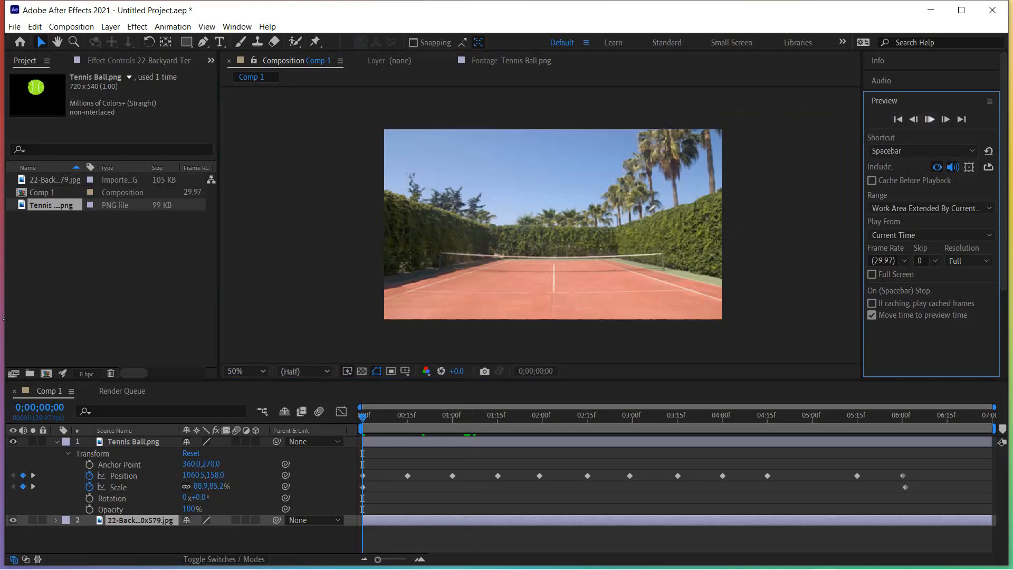
pyautogui.click(930, 119)
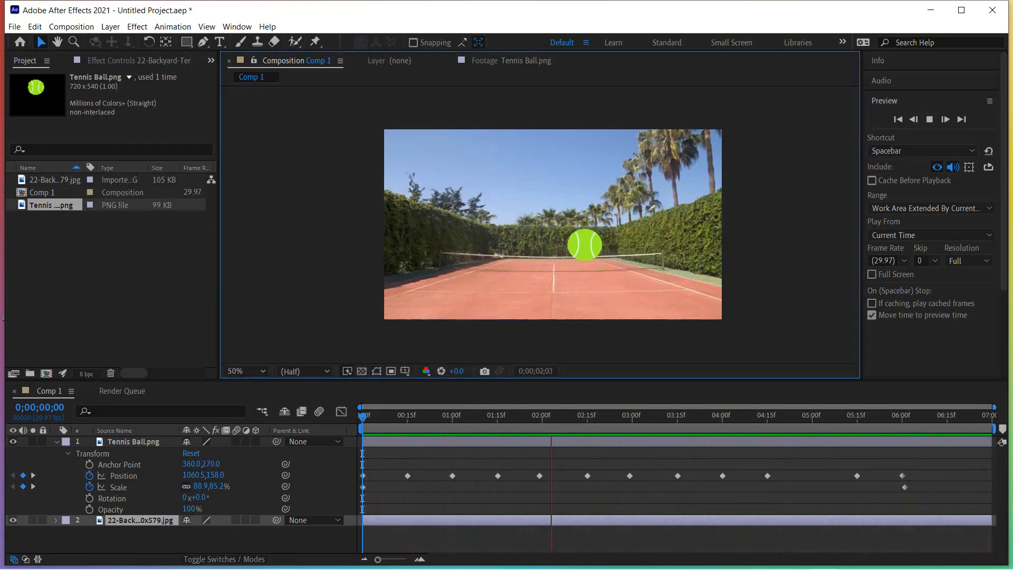
pyautogui.press('space')
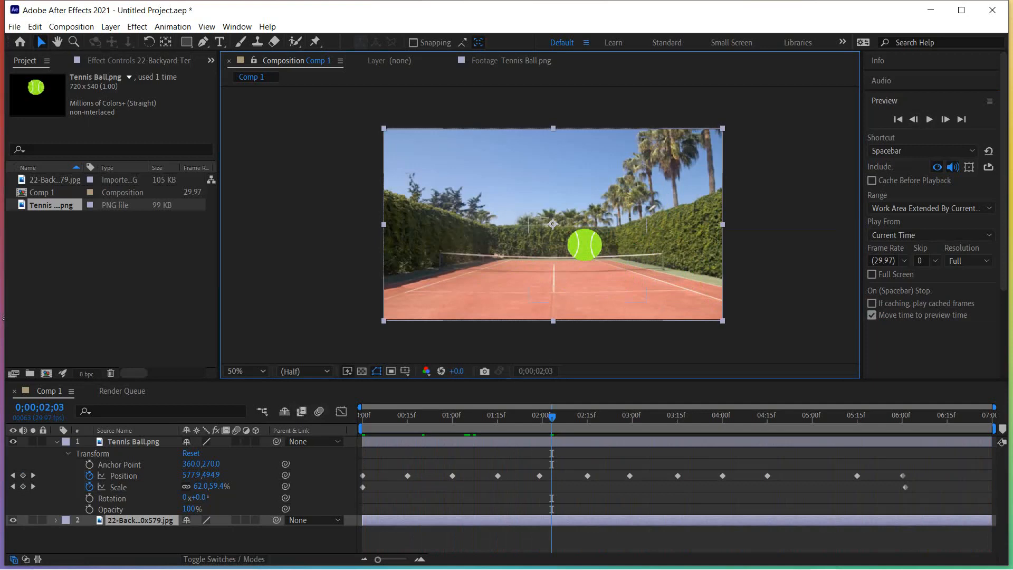
pyautogui.moveTo(552, 417); pyautogui.dragTo(363, 417)
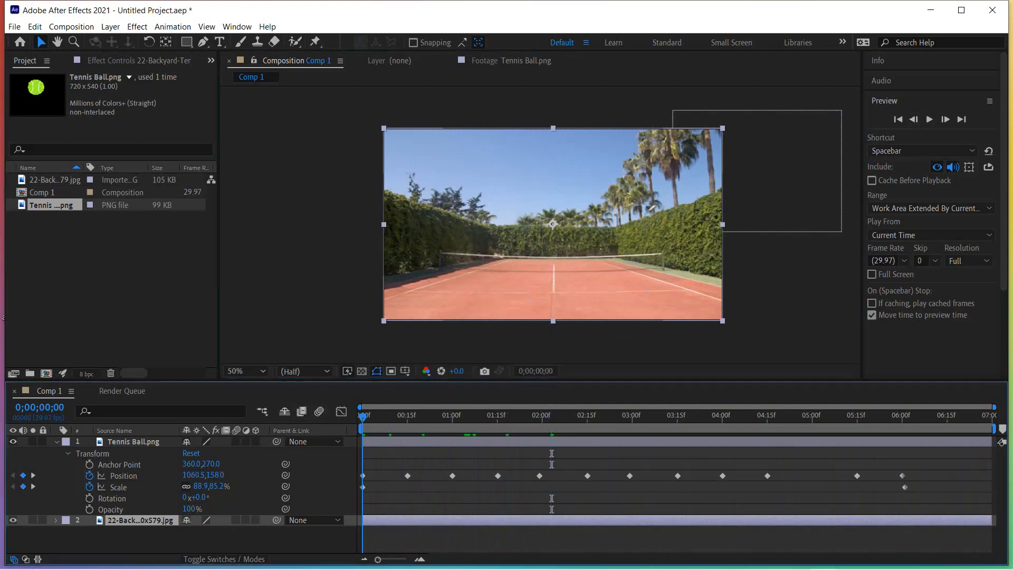
pyautogui.press('space')
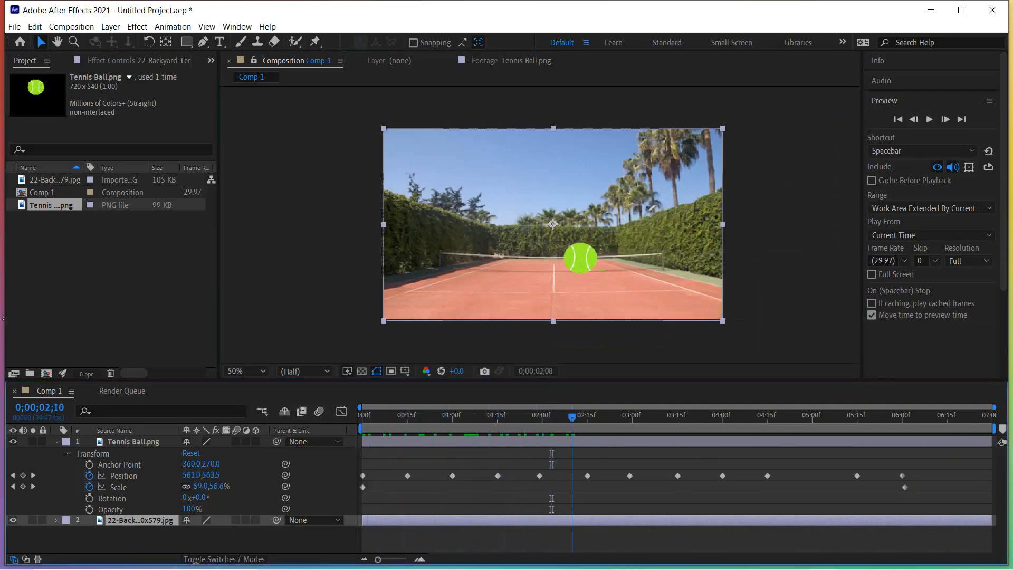
pyautogui.moveTo(677, 417); pyautogui.dragTo(423, 417)
pyautogui.press('Home')
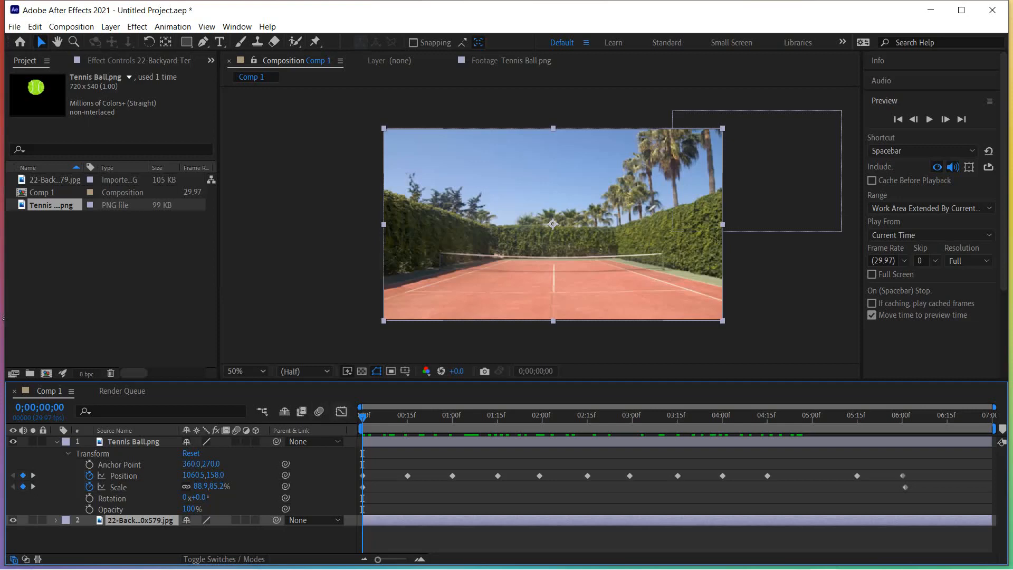
# - Open the Graph Editor and examine the tennis ball's Scale and Position curves
pyautogui.click(342, 411)
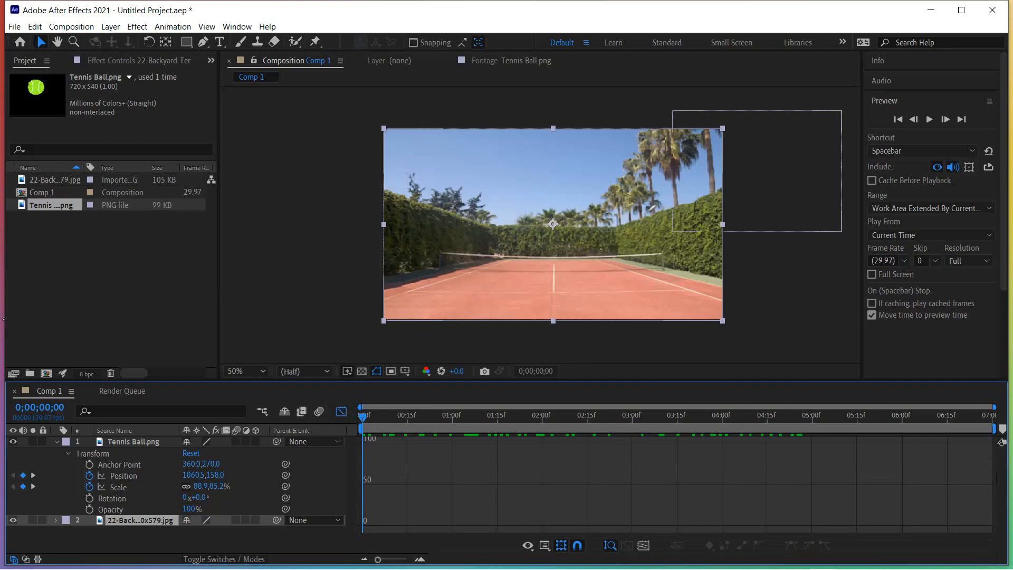
pyautogui.click(119, 488)
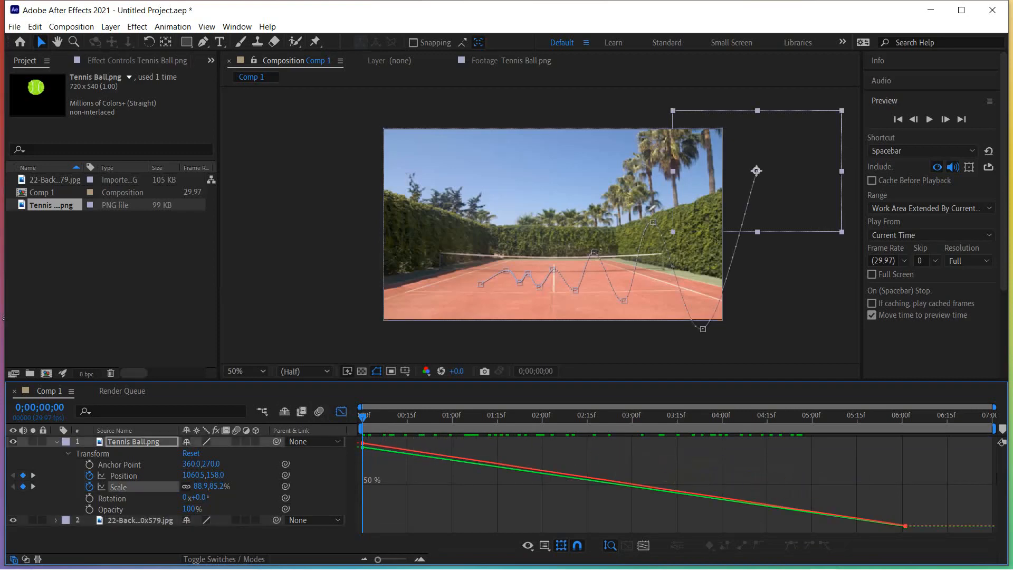
pyautogui.click(124, 476)
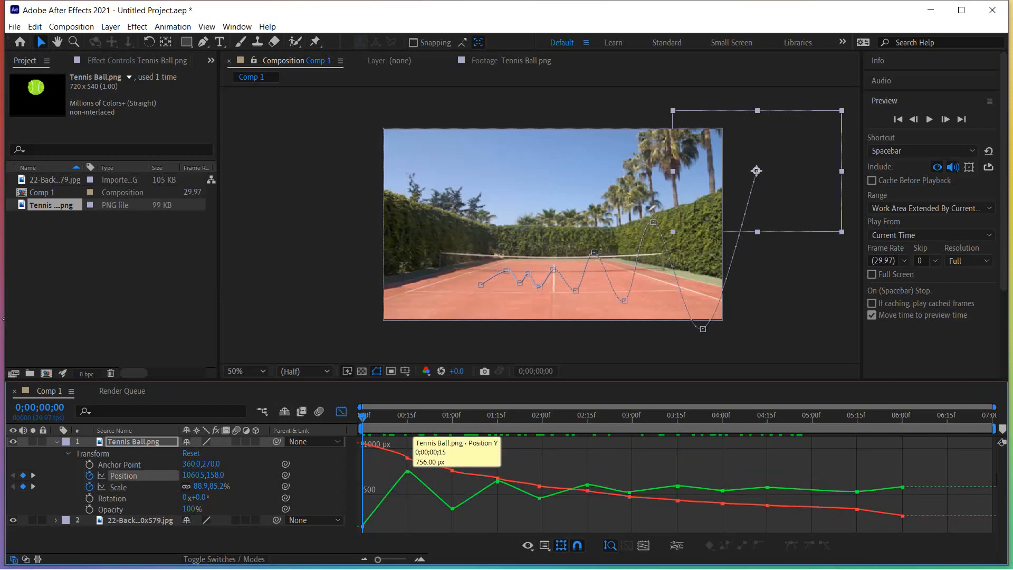
pyautogui.click(407, 457)
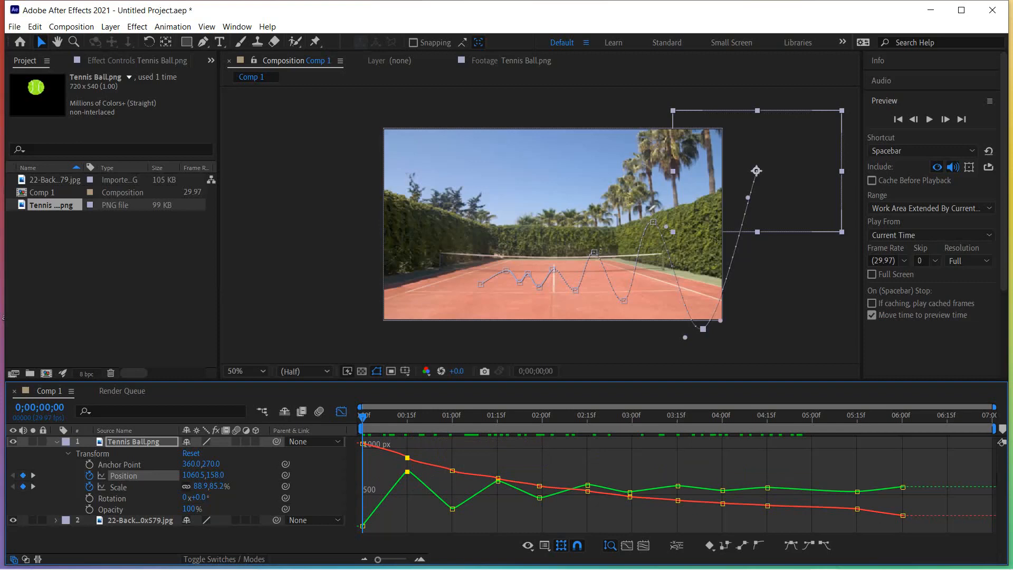
pyautogui.keyDown('shift'); pyautogui.click(903, 487); pyautogui.keyUp('shift')
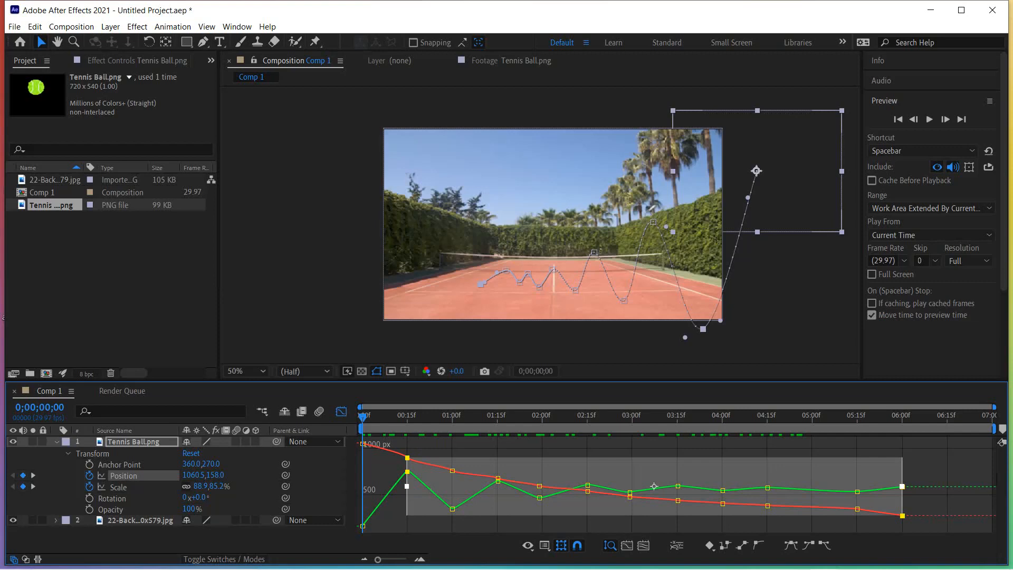
pyautogui.moveTo(902, 486)
pyautogui.mouseDown()
pyautogui.moveTo(884, 487)
pyautogui.moveTo(904, 487)
pyautogui.mouseUp()
pyautogui.hotkey('ctrl', 'd')
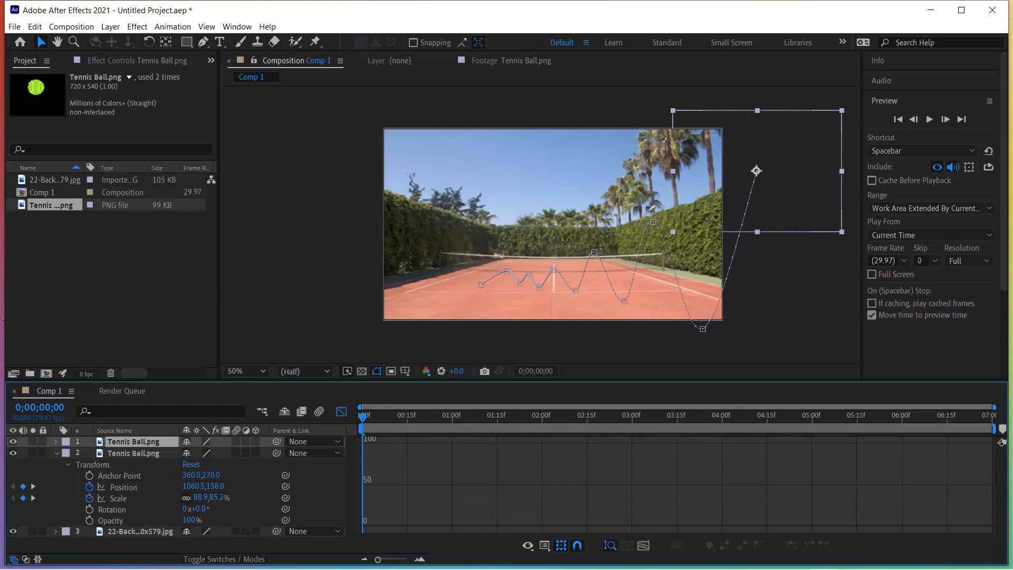
pyautogui.hotkey('ctrl', 'z')
pyautogui.click(654, 486)
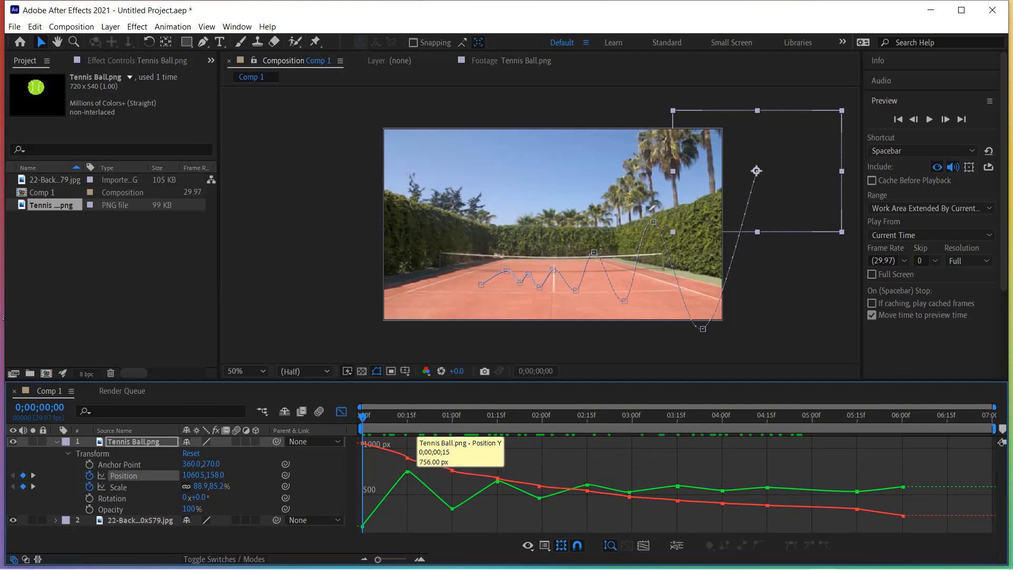
# - Try to move the ball's Position keyframe at 0;00;00;15 in the graph, and undo the changes
pyautogui.moveTo(407, 471)
pyautogui.mouseDown()
pyautogui.moveTo(407, 500)
pyautogui.moveTo(407, 478)
pyautogui.mouseUp()
pyautogui.hotkey('ctrl', 'z')
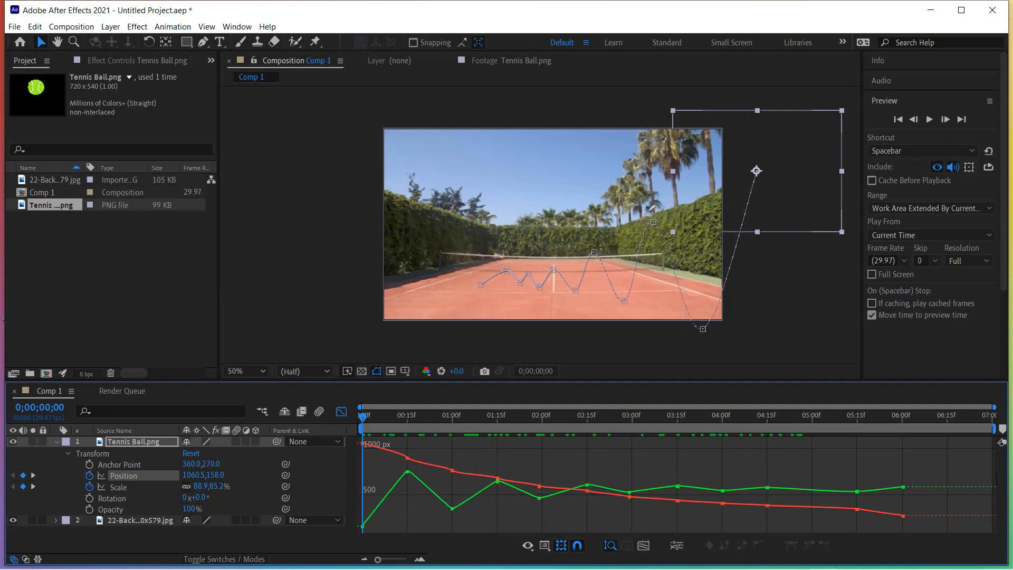
pyautogui.click(408, 457)
pyautogui.moveTo(407, 457); pyautogui.dragTo(482, 457)
pyautogui.hotkey('ctrl', 'z')
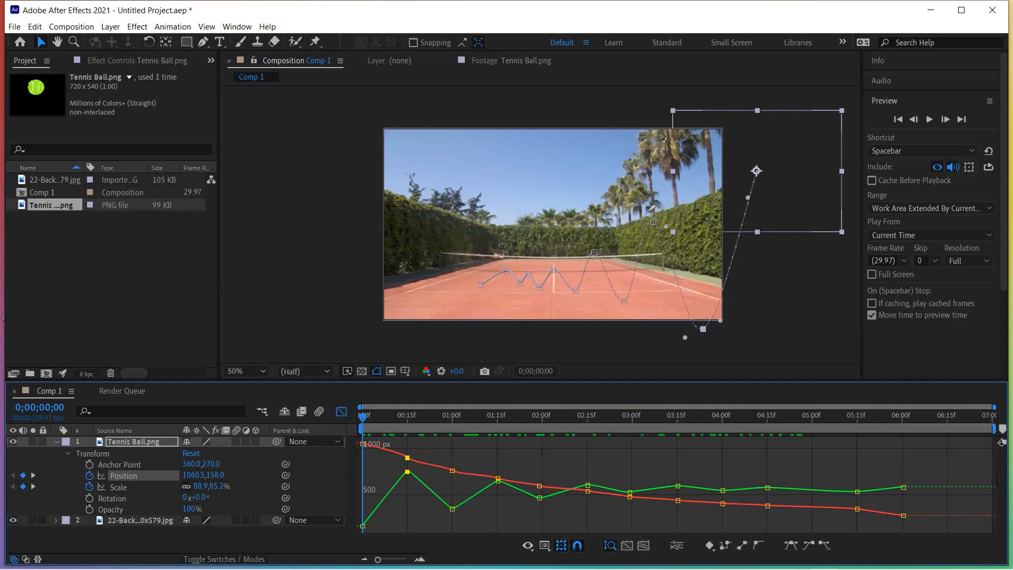
# - Adjust the direction handle of the ball's motion path at the 0;00;01;00 Position keyframe
pyautogui.click(452, 470)
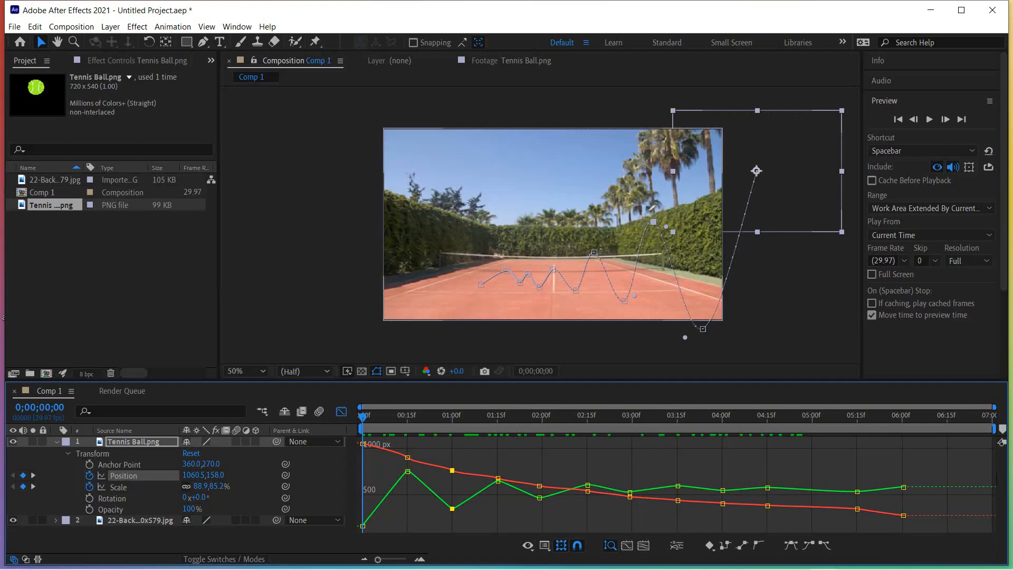
pyautogui.moveTo(666, 226); pyautogui.dragTo(674, 214)
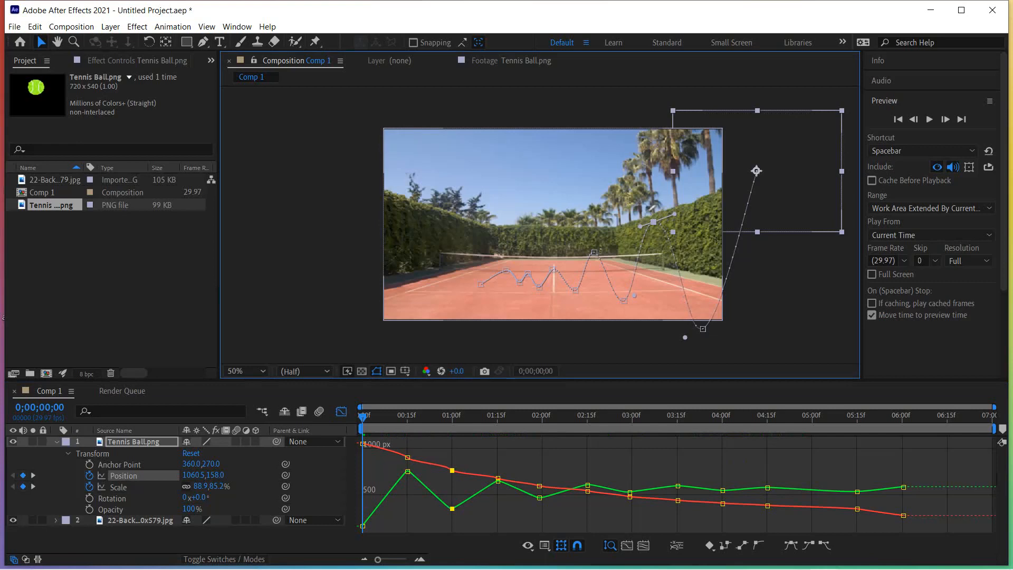
pyautogui.moveTo(675, 214); pyautogui.dragTo(669, 228)
# - Try to reshape the curve of the ball's path at the peak just above the net, and undo it
pyautogui.click(506, 270)
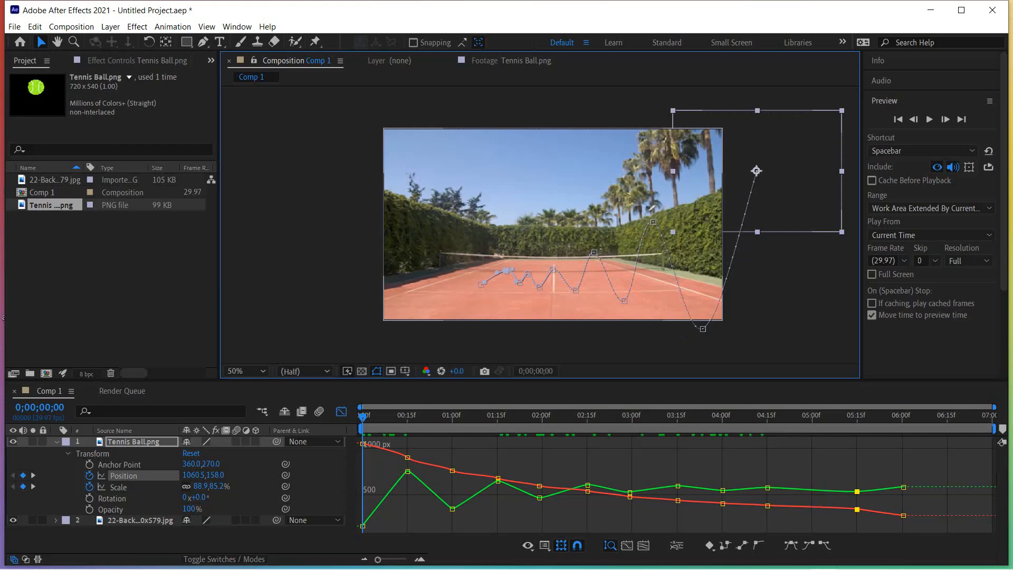
pyautogui.click(595, 253)
pyautogui.moveTo(603, 254); pyautogui.dragTo(606, 250)
pyautogui.hotkey('ctrl', 'z')
# - Raise the low points of the small bounces near the court centre, smooth the final peak's curve, and deselect the ball
pyautogui.moveTo(575, 290); pyautogui.dragTo(542, 279)
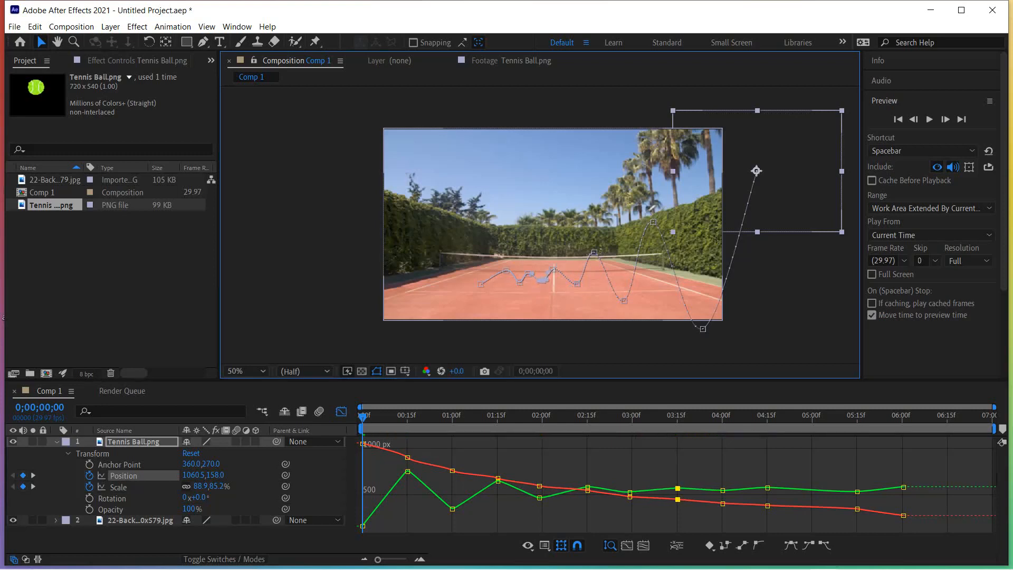
pyautogui.moveTo(519, 283); pyautogui.dragTo(522, 277)
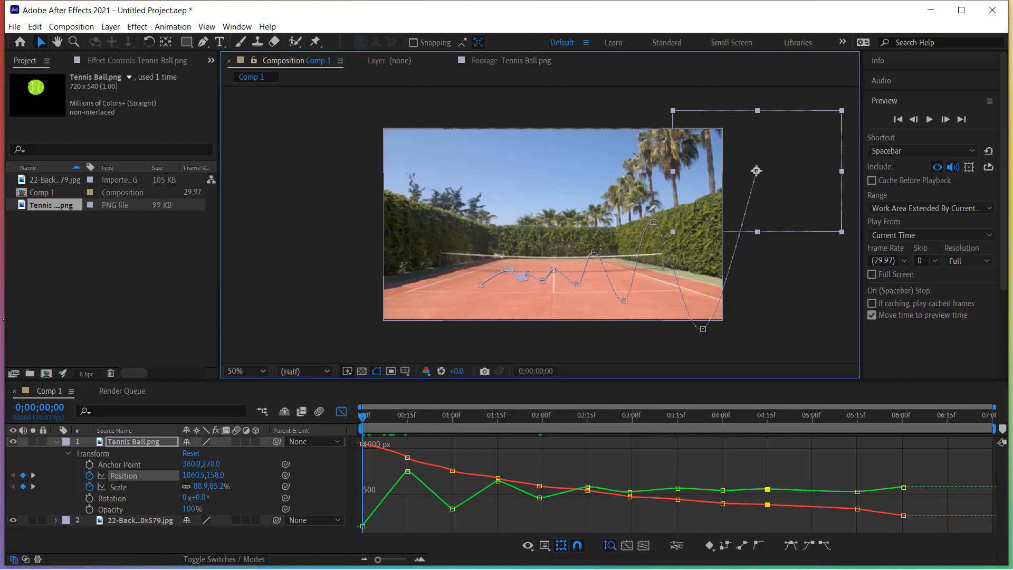
pyautogui.click(506, 270)
pyautogui.moveTo(505, 271); pyautogui.dragTo(497, 274)
pyautogui.click(652, 208)
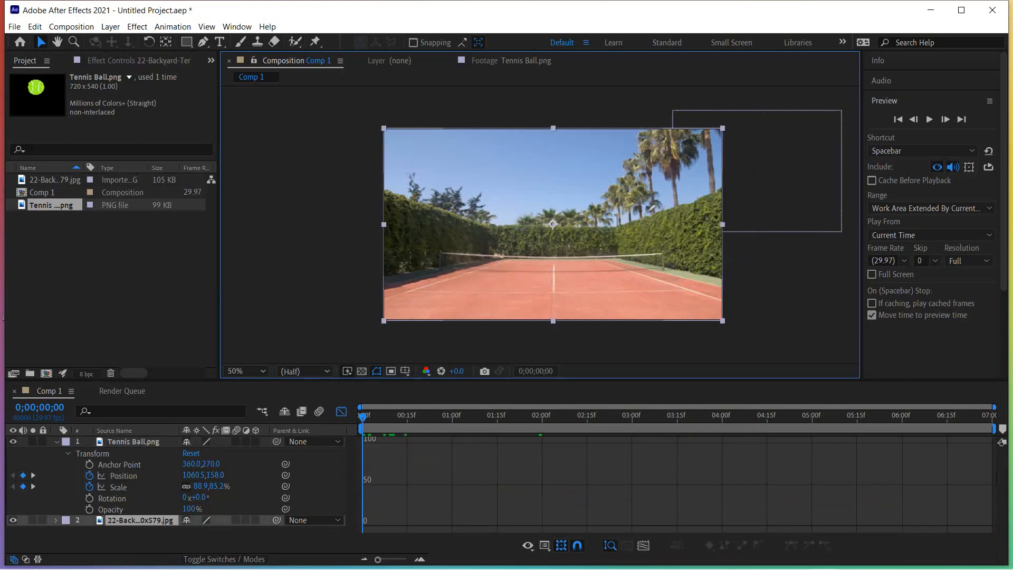
# - Preview the flattened bounces through the end of the path, stop, and return to 0;00;00;00
pyautogui.click(929, 119)
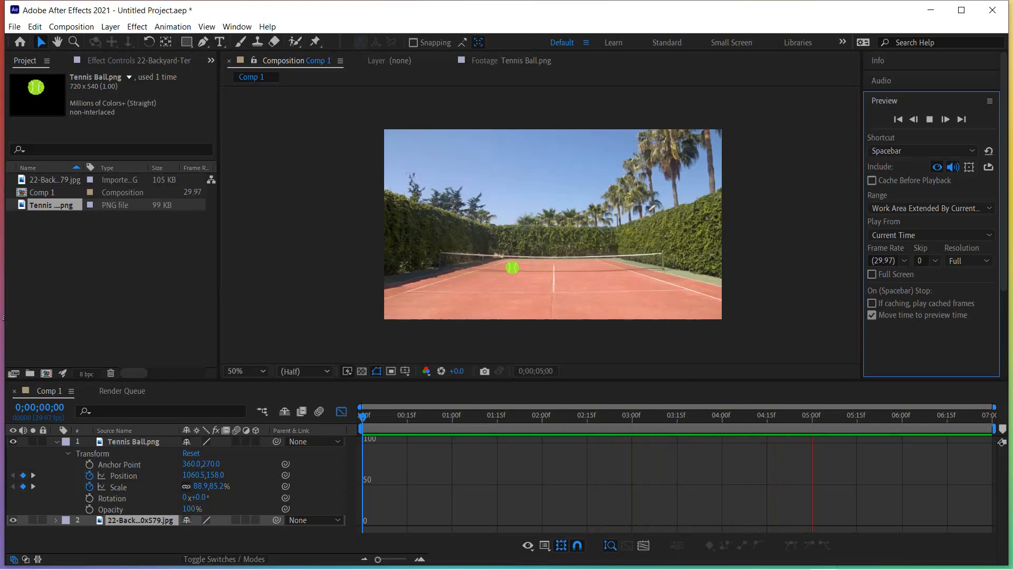
pyautogui.press('space')
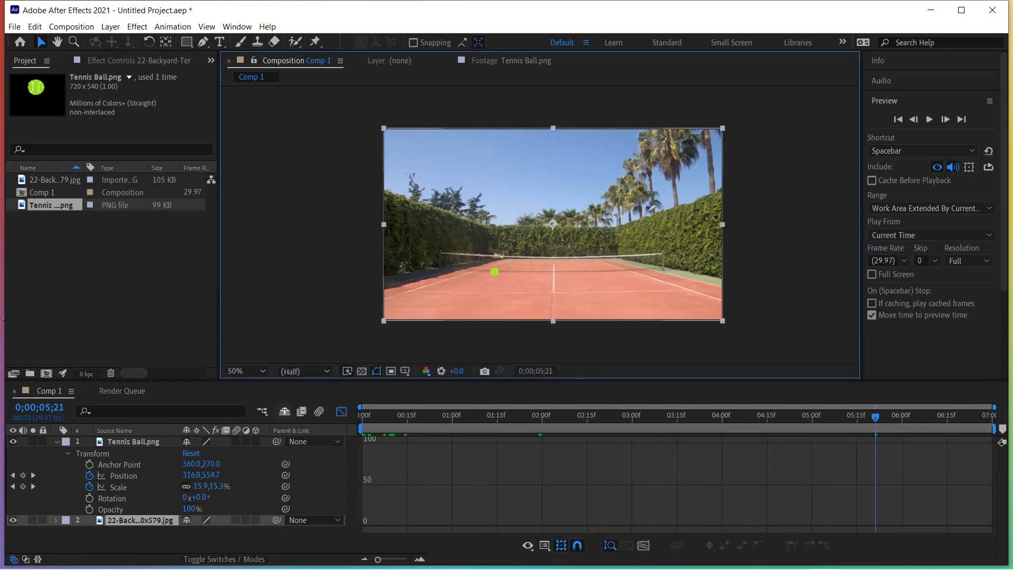
pyautogui.click(899, 120)
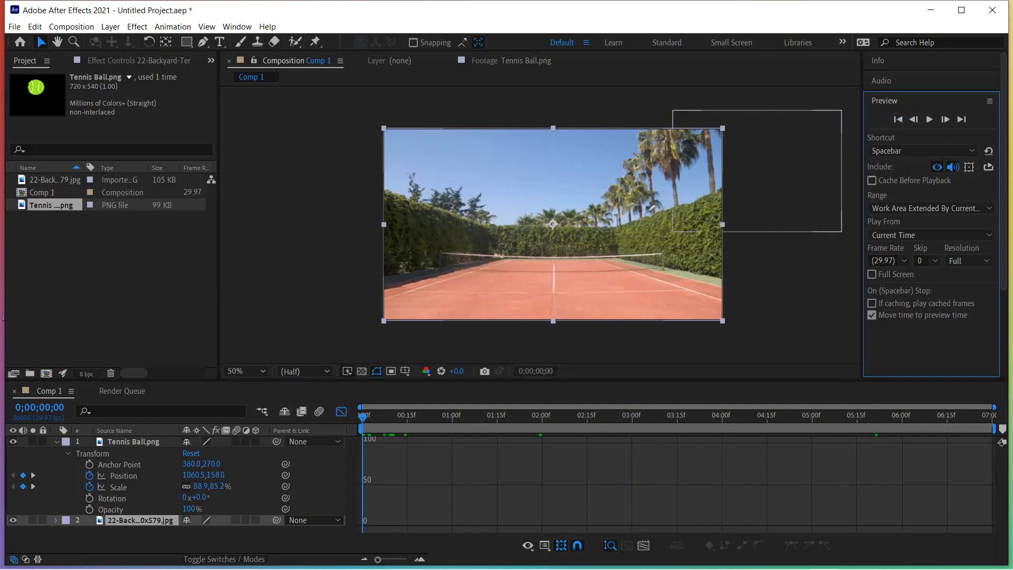
# - Move the ball's final Scale keyframe to about 0;00;05;00 in the Graph Editor, keeping its scale value
pyautogui.click(119, 487)
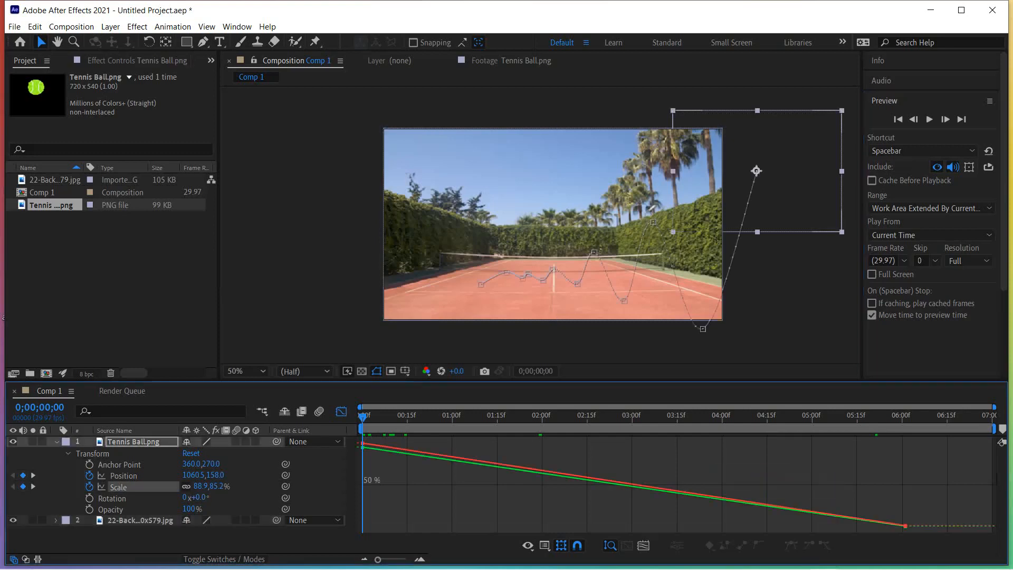
pyautogui.click(342, 411)
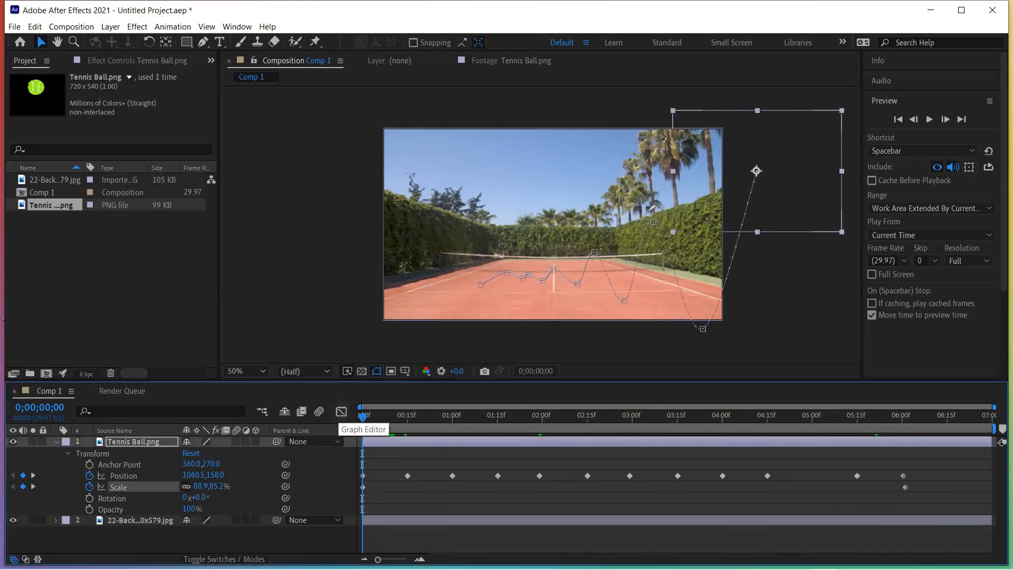
pyautogui.click(341, 411)
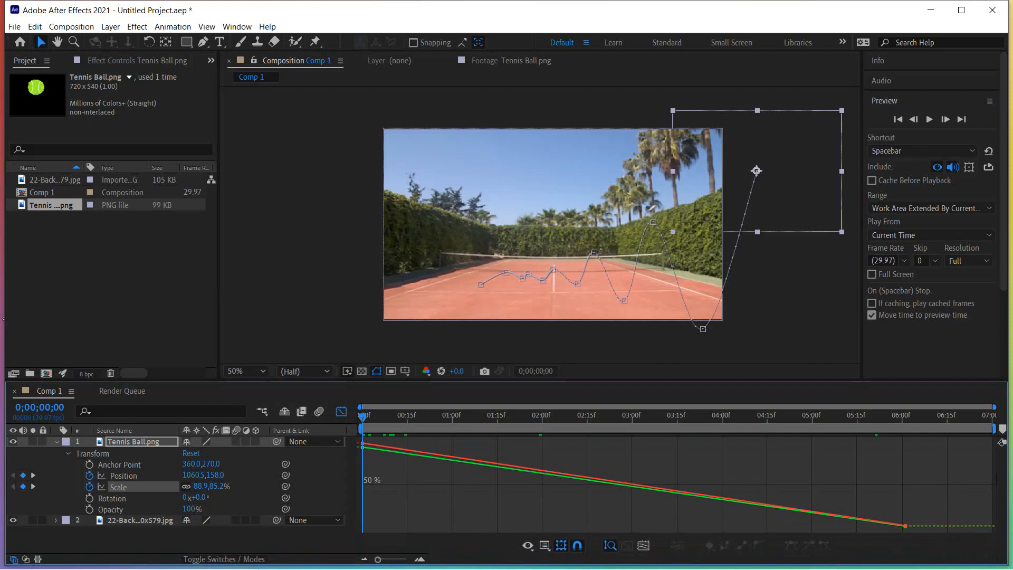
pyautogui.moveTo(905, 525); pyautogui.dragTo(860, 524)
pyautogui.moveTo(848, 522); pyautogui.dragTo(810, 526)
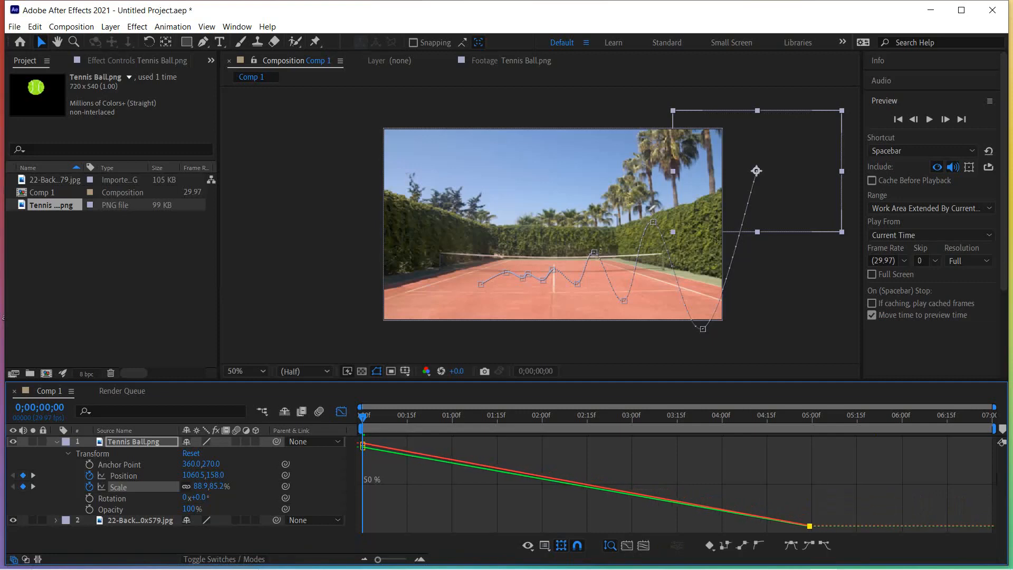
# - Preview the ball's faster shrinking from 0;00;00;00 and stop playback
pyautogui.click(898, 119)
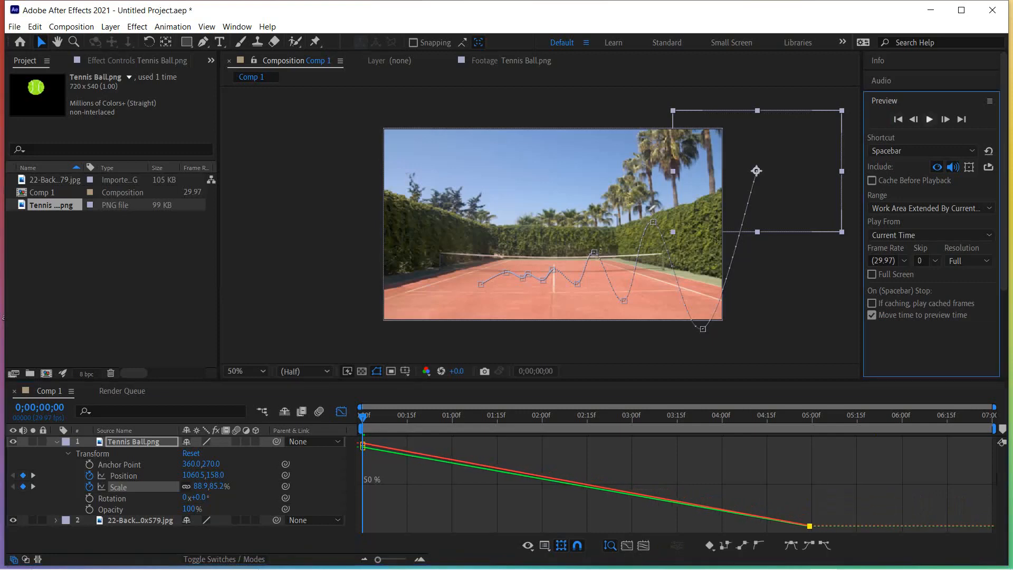
pyautogui.click(930, 120)
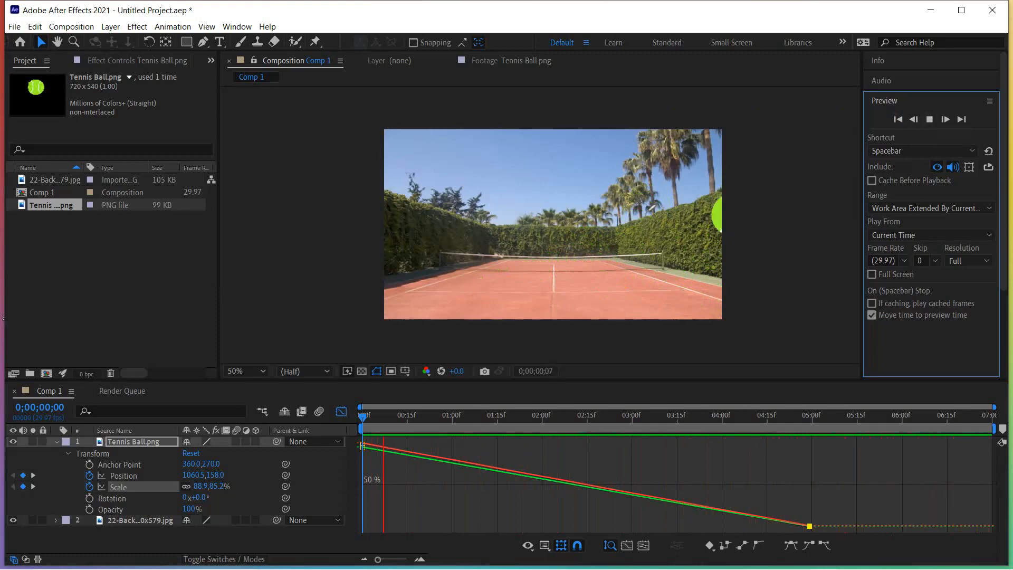
pyautogui.press('space')
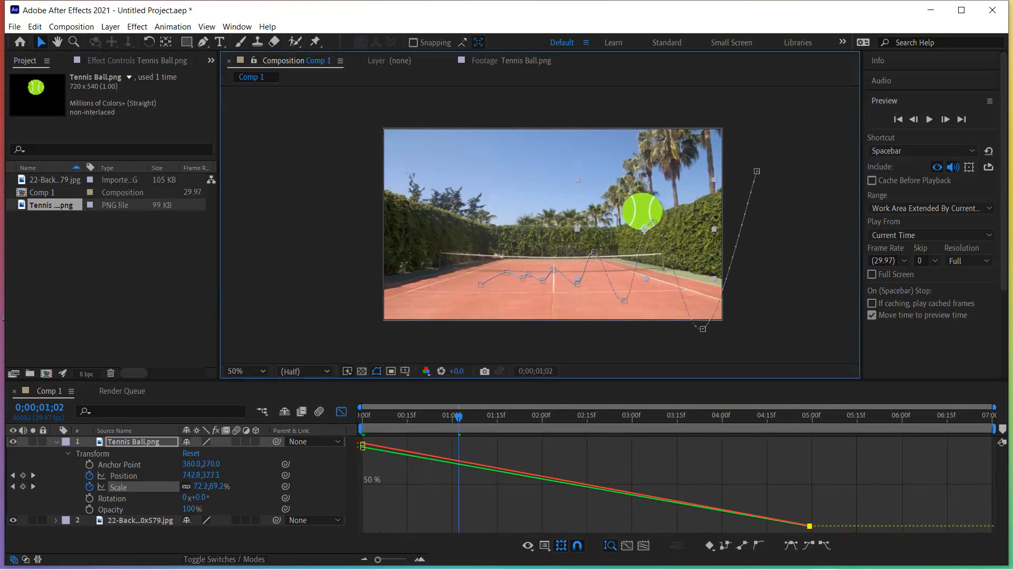
# - Move the ball's final Scale keyframe to about 0;00;04;00 in the Graph Editor and preview the shrinking from 0;00;00;00
pyautogui.moveTo(809, 527); pyautogui.dragTo(720, 526)
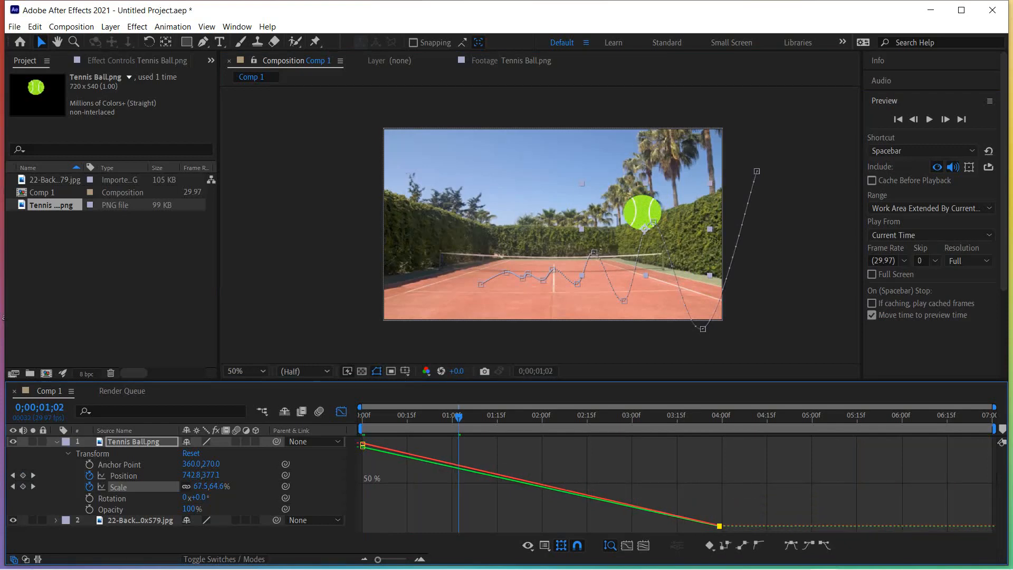
pyautogui.click(898, 119)
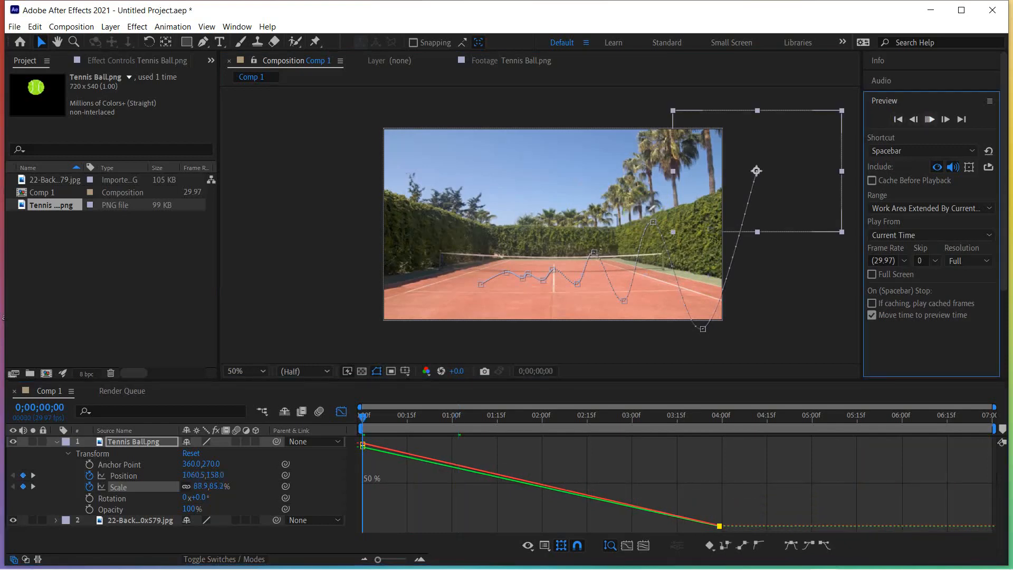
pyautogui.click(930, 120)
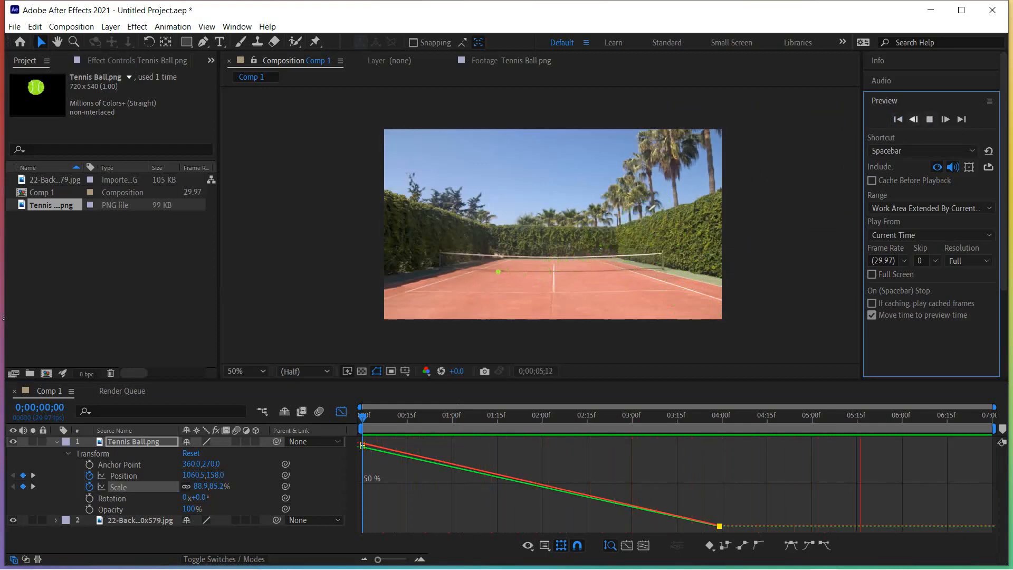
pyautogui.press('space')
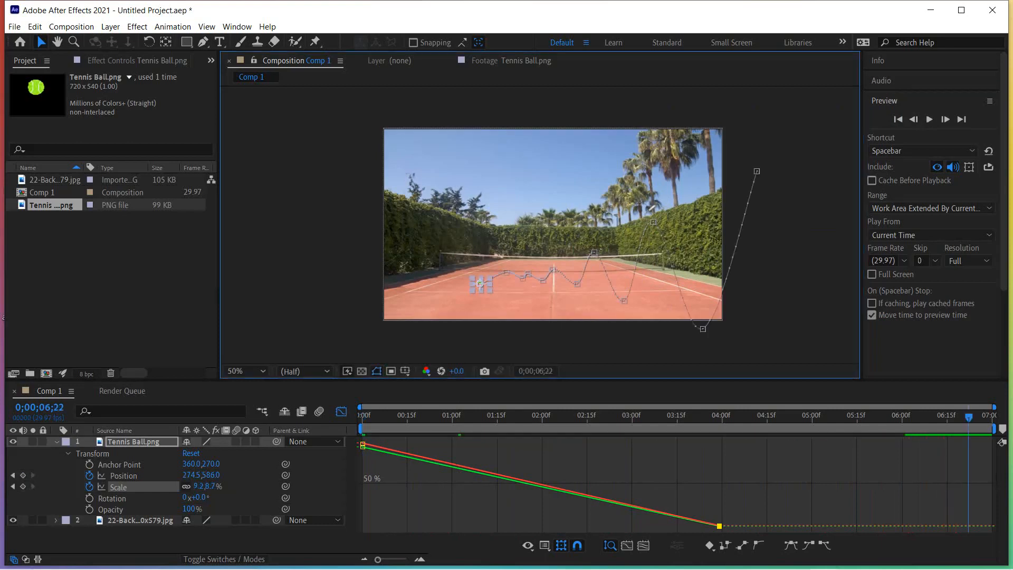
# - Move the ball's final Scale keyframe to about 0;00;03;00 and preview the animation from 0;00;00;00
pyautogui.moveTo(719, 526); pyautogui.dragTo(632, 526)
pyautogui.click(897, 120)
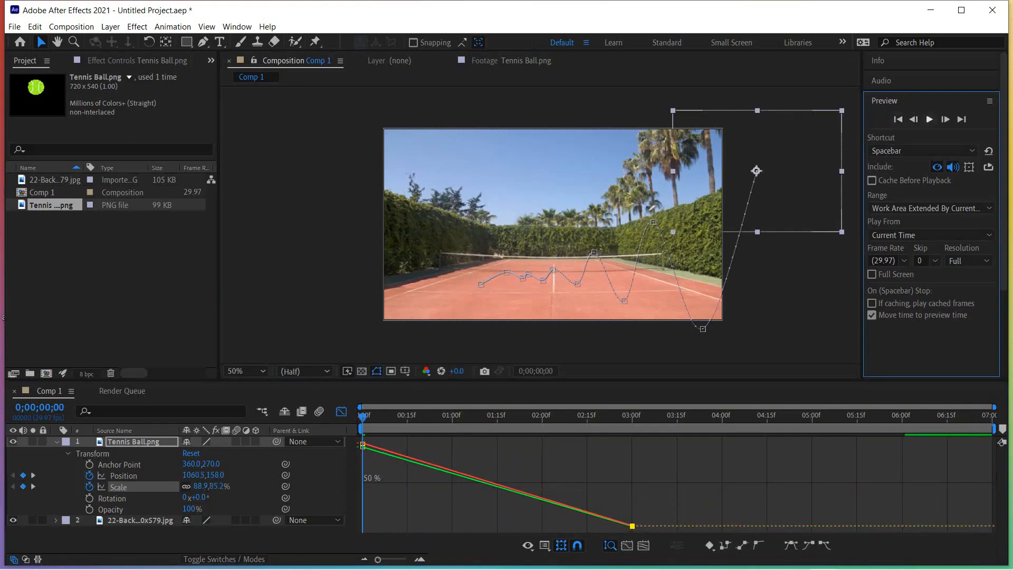
pyautogui.click(930, 119)
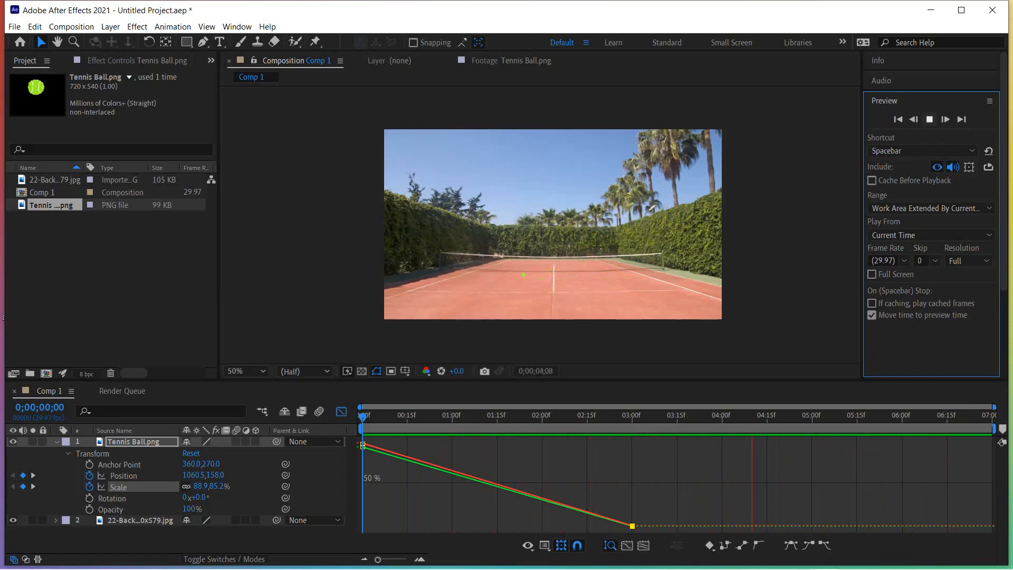
pyautogui.press('space')
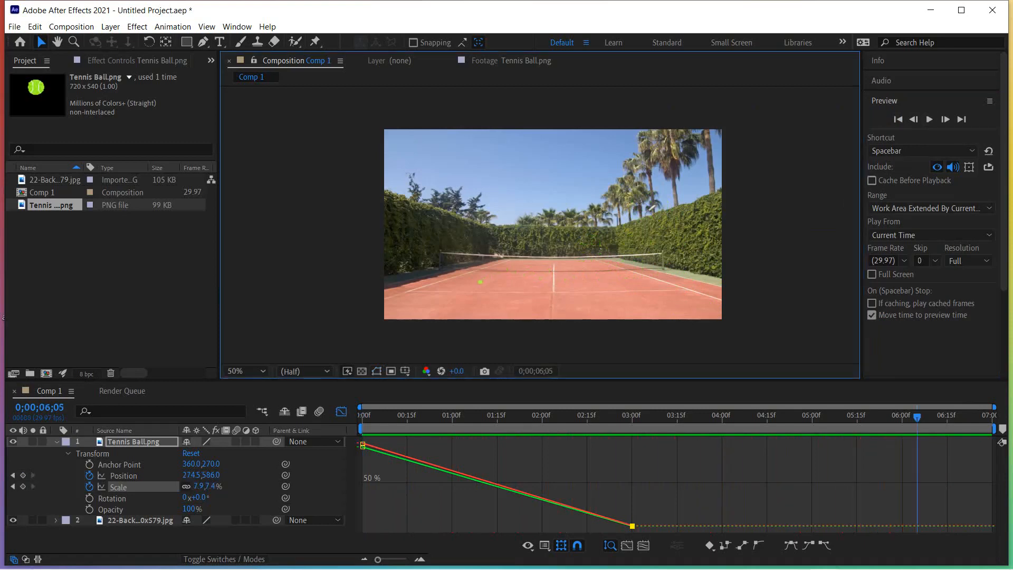
# - Try the ball's final Scale keyframe at about 0;00;02;15 and briefly preview the quicker shrinking
pyautogui.moveTo(632, 526); pyautogui.dragTo(588, 528)
pyautogui.press('space')
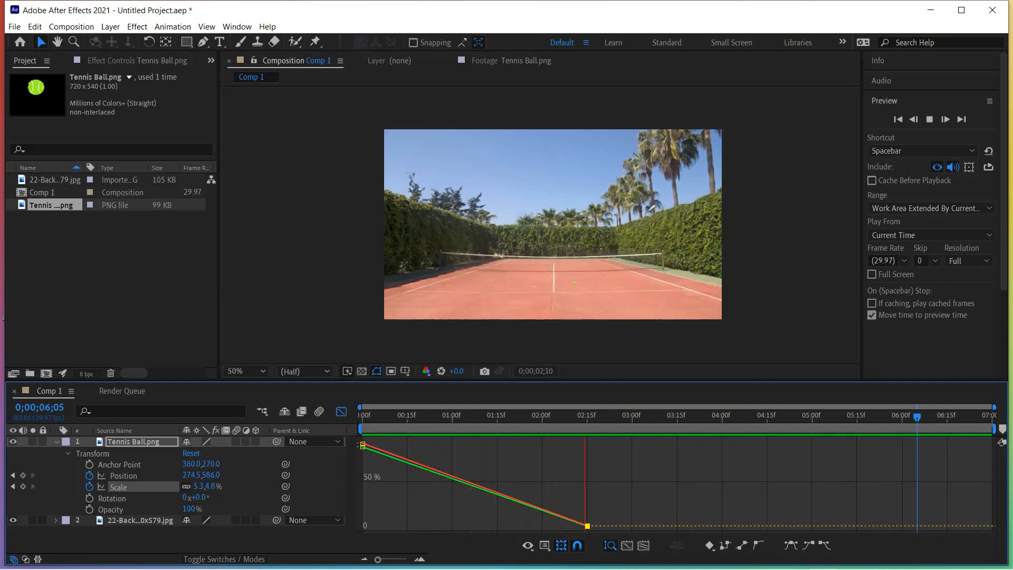
pyautogui.press('space')
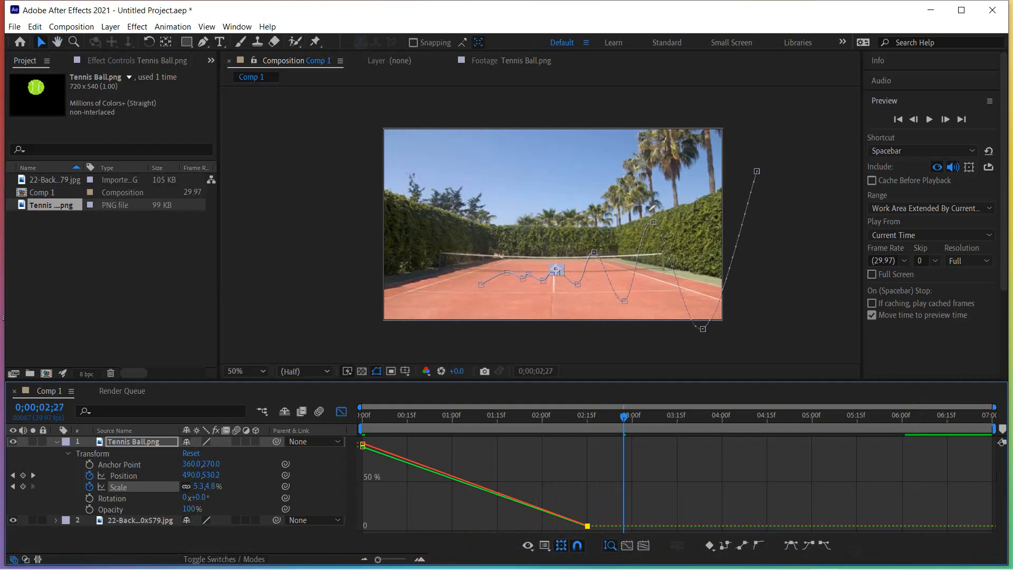
# - Return the ball's final Scale keyframe to about 0;00;03;00 and preview the result from 0;00;00;00
pyautogui.moveTo(587, 526); pyautogui.dragTo(632, 527)
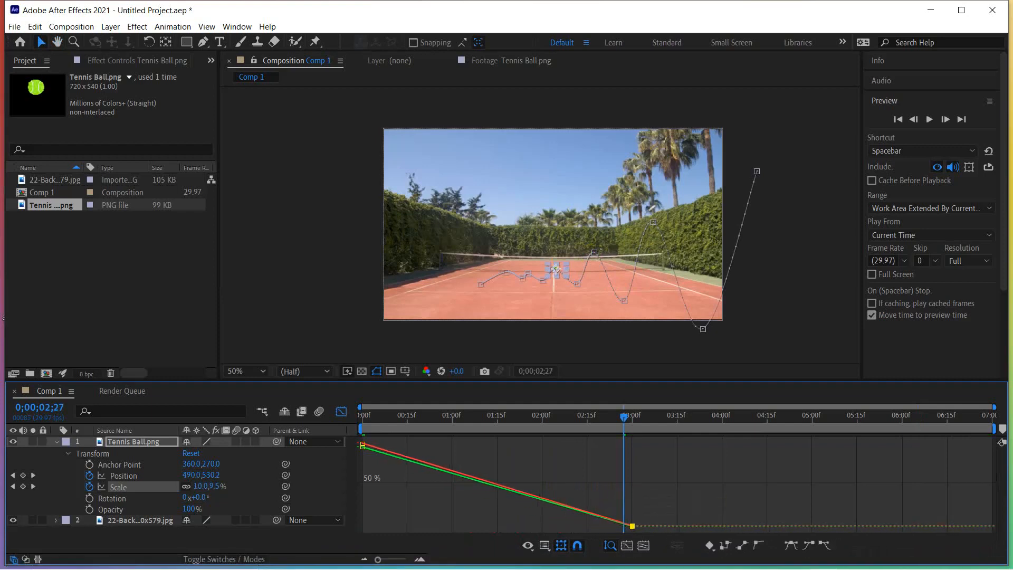
pyautogui.click(898, 119)
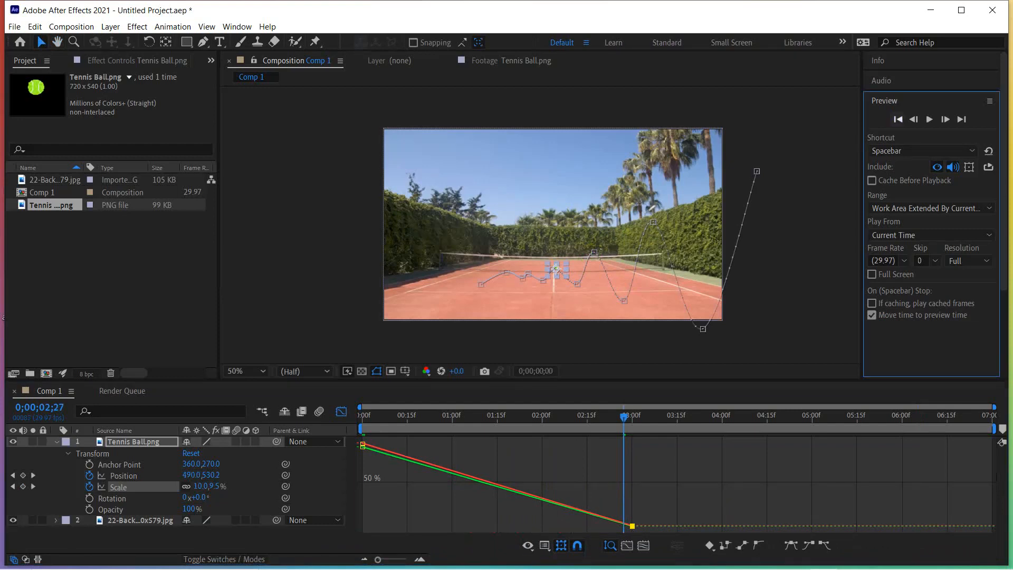
pyautogui.click(930, 119)
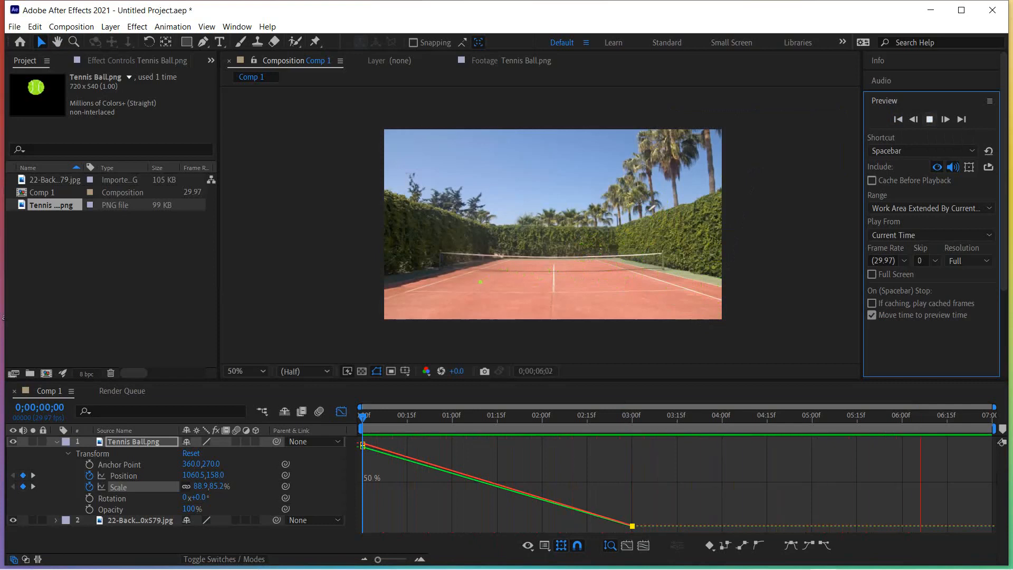
pyautogui.press('space')
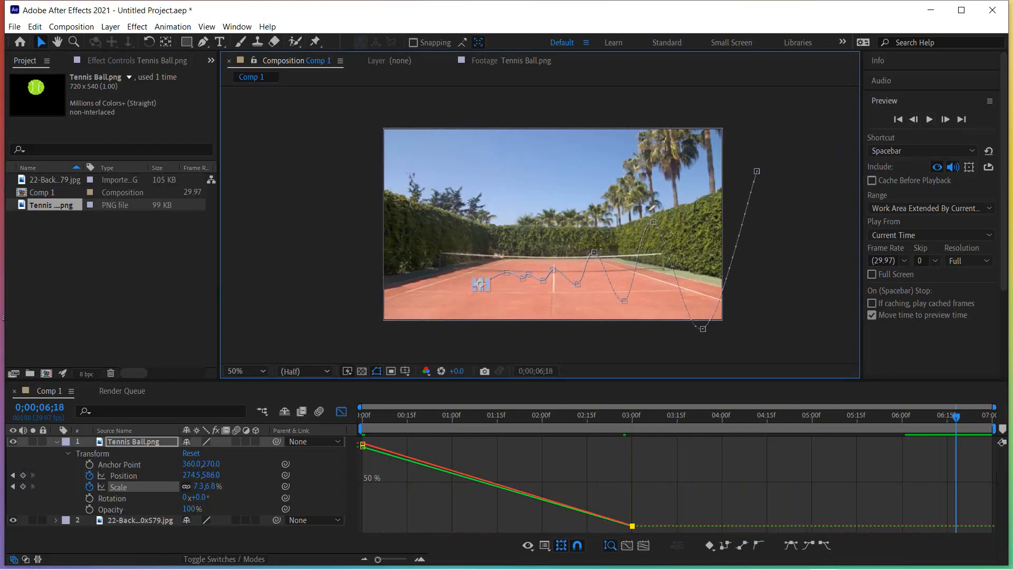
# - Show the ball's Position graph and play the animation to check the bounces up to about 0;00;03;02
pyautogui.click(123, 476)
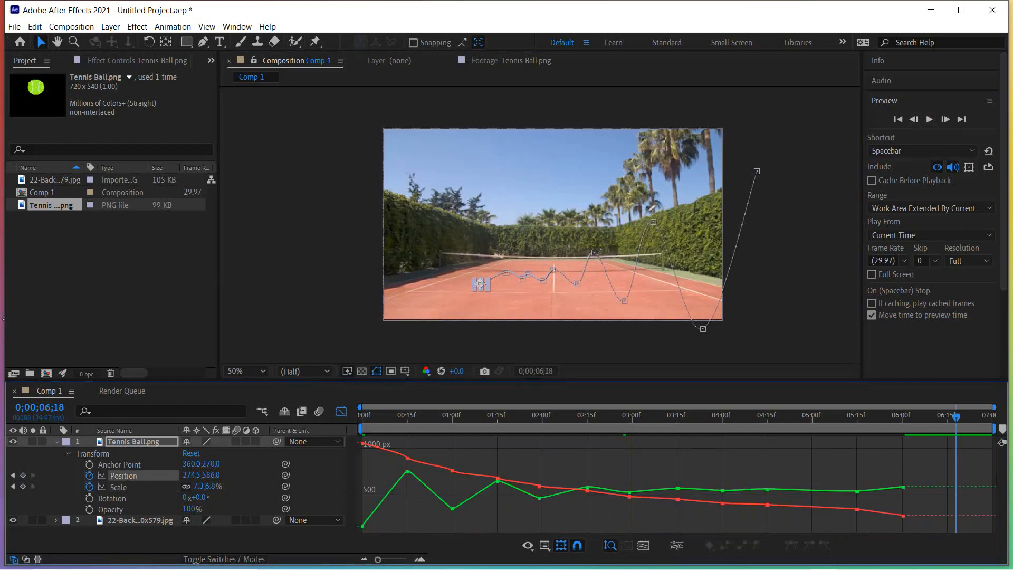
pyautogui.press('space')
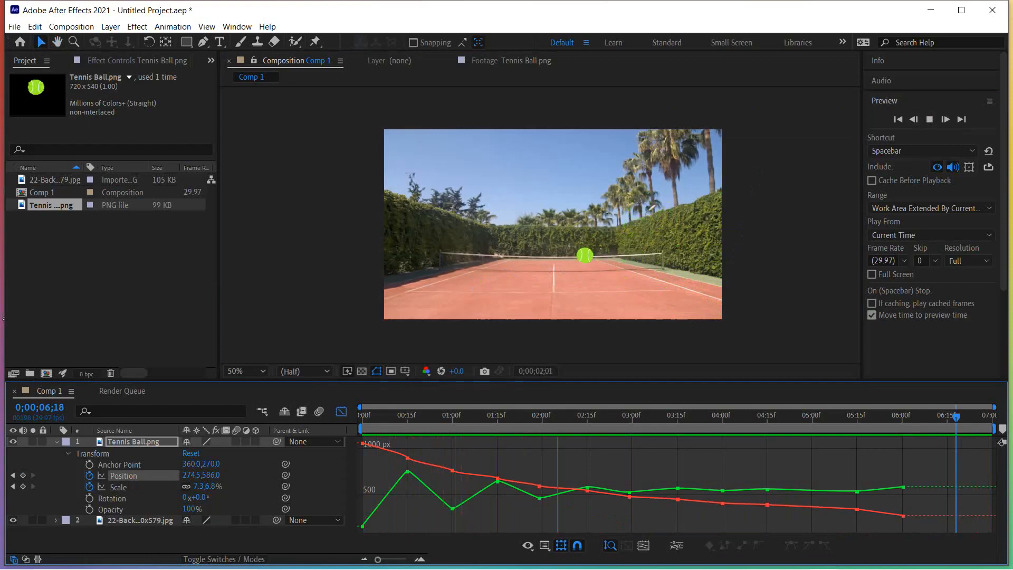
pyautogui.press('space')
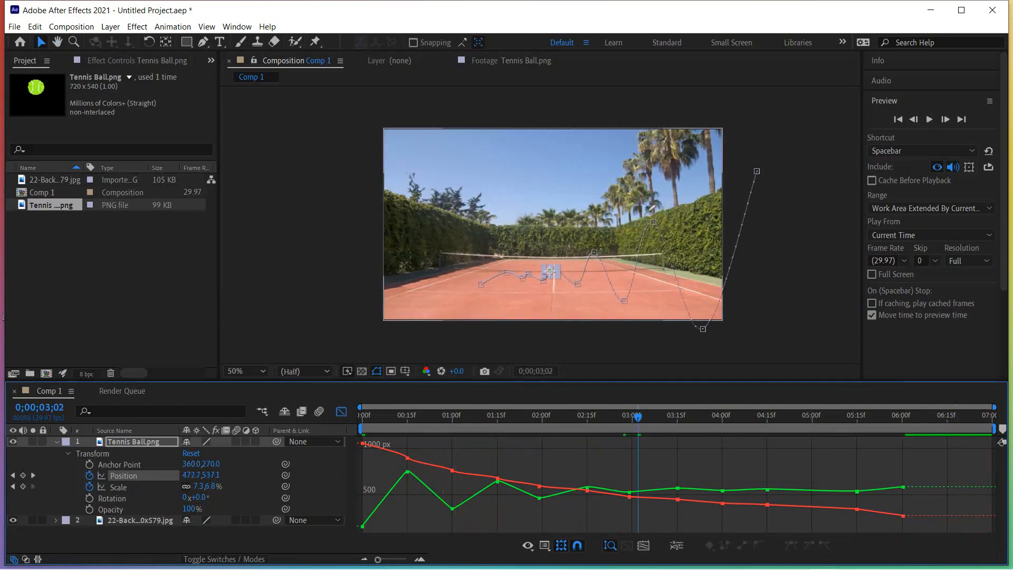
# - Lower the ball's bounce point at 0;00;02;15 near the court centre, check the motion path, and deselect the ball
pyautogui.click(587, 487)
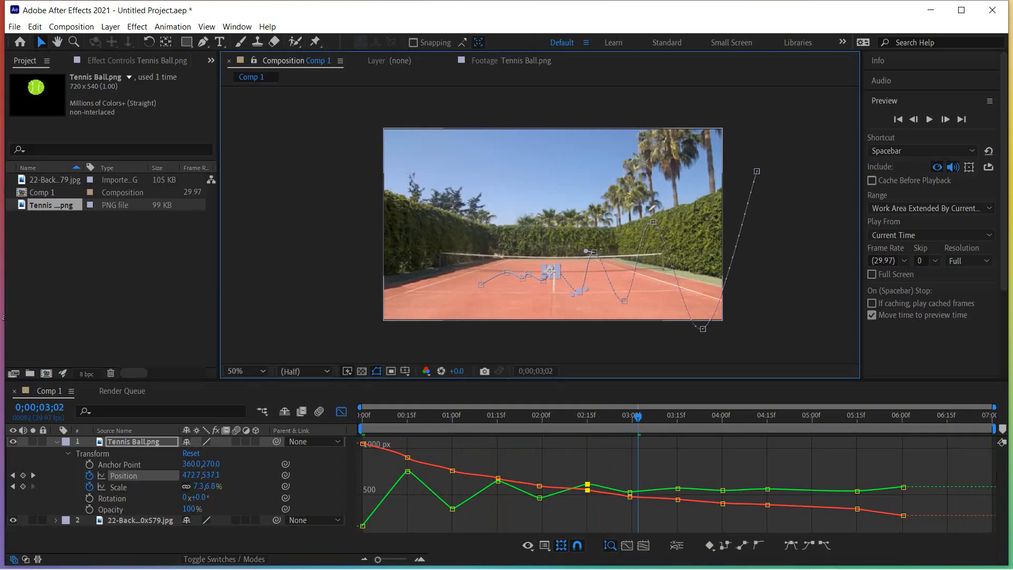
pyautogui.click(583, 282)
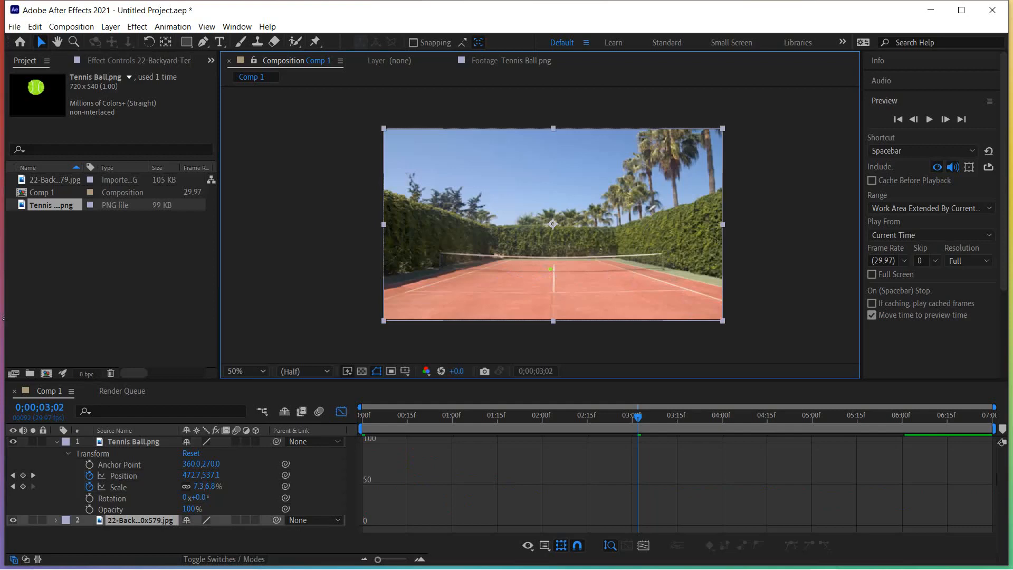
pyautogui.click(123, 476)
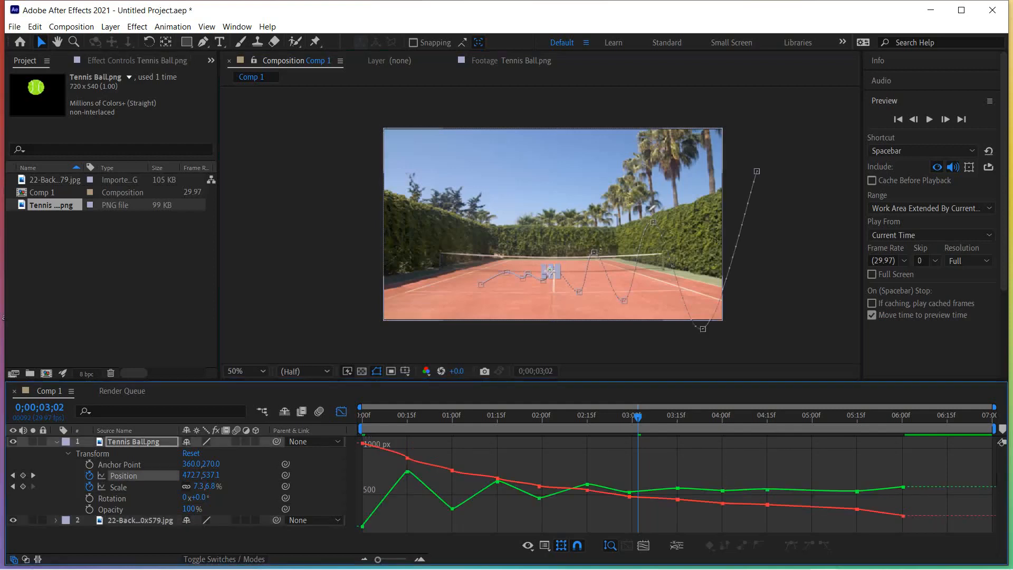
pyautogui.click(528, 274)
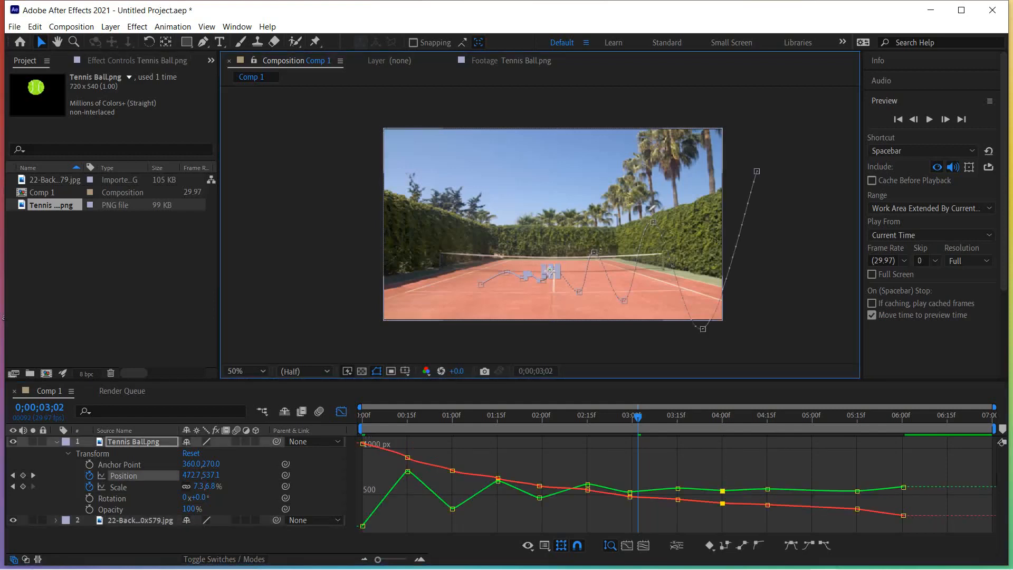
pyautogui.click(652, 208)
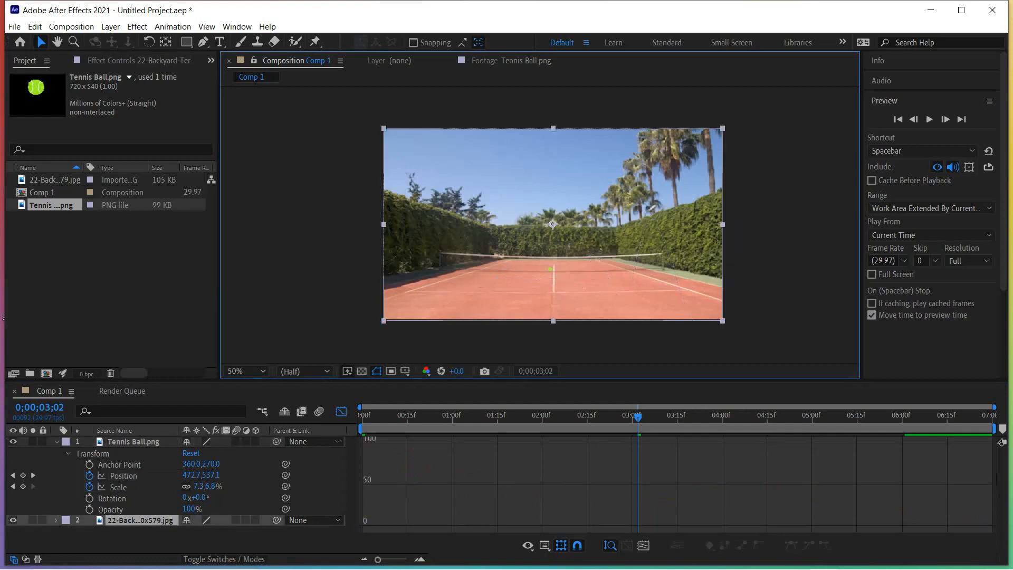
# - Preview the deeper centre bounce from 0;00;00;00, then stop playback
pyautogui.moveTo(638, 417); pyautogui.dragTo(362, 417)
pyautogui.click(929, 119)
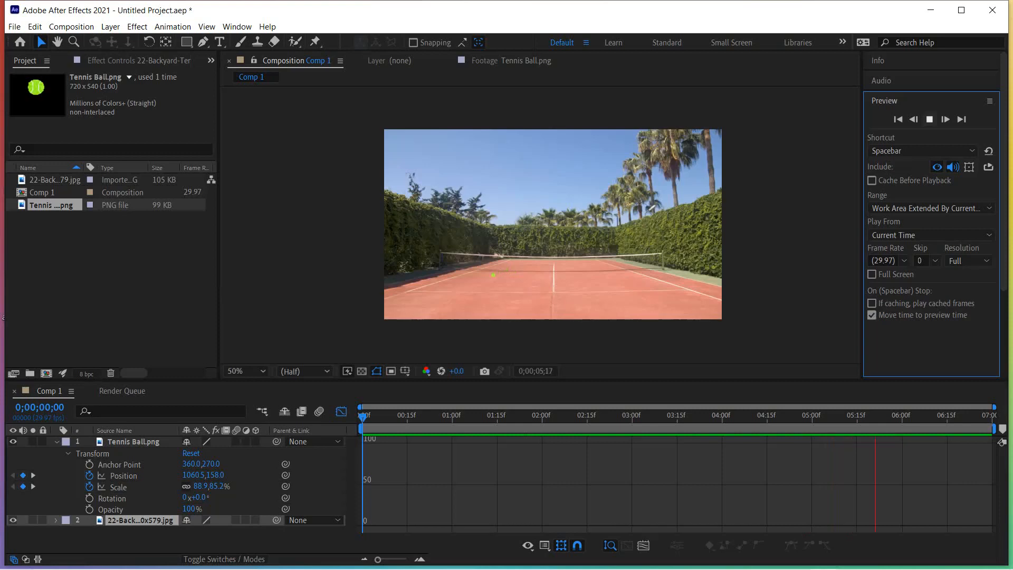
pyautogui.click(781, 172)
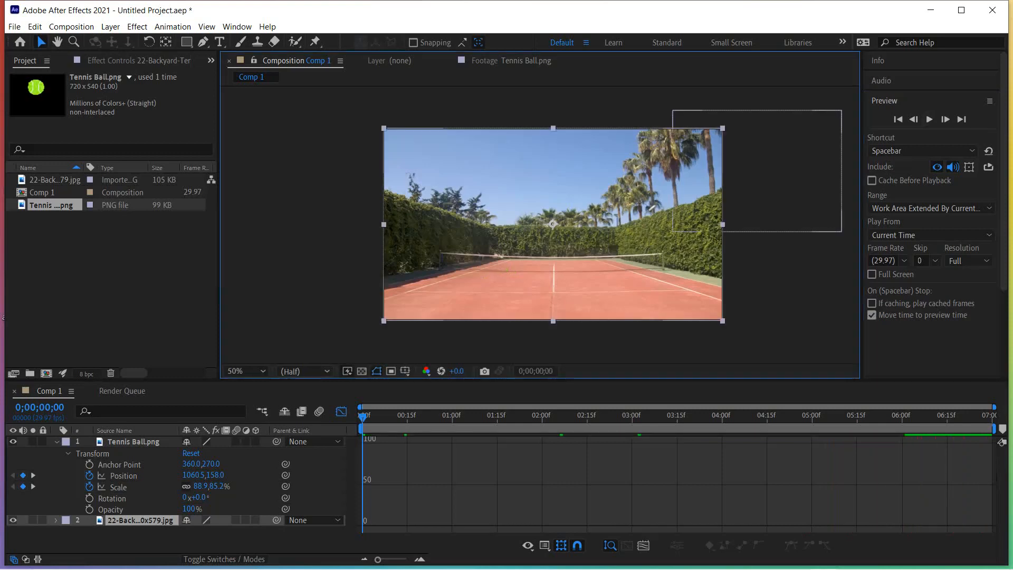
# - Compress all of the ball's Position keyframes so the path ends at about 0;00;05;00, then deselect them
pyautogui.click(123, 475)
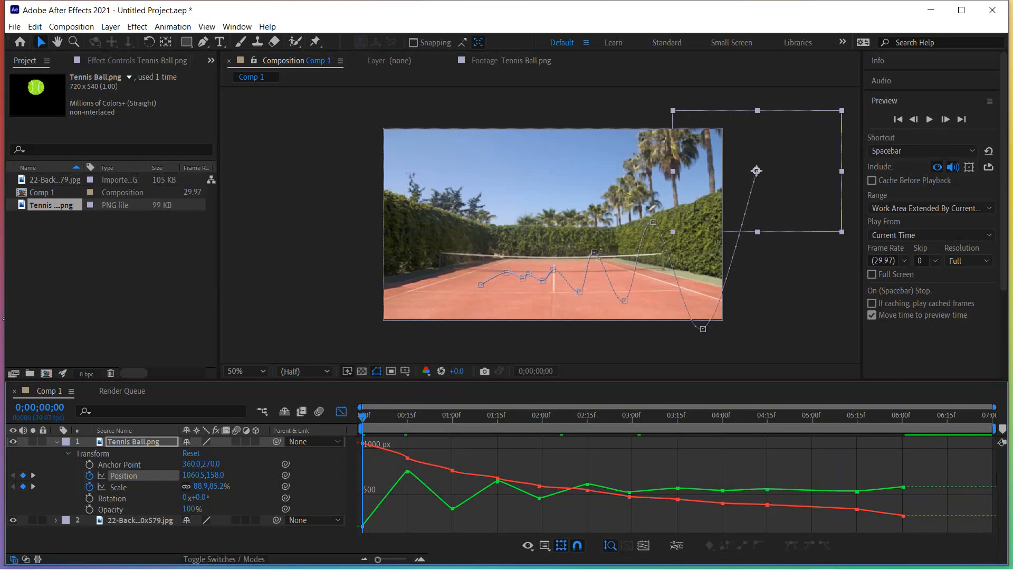
pyautogui.moveTo(911, 487); pyautogui.dragTo(364, 522)
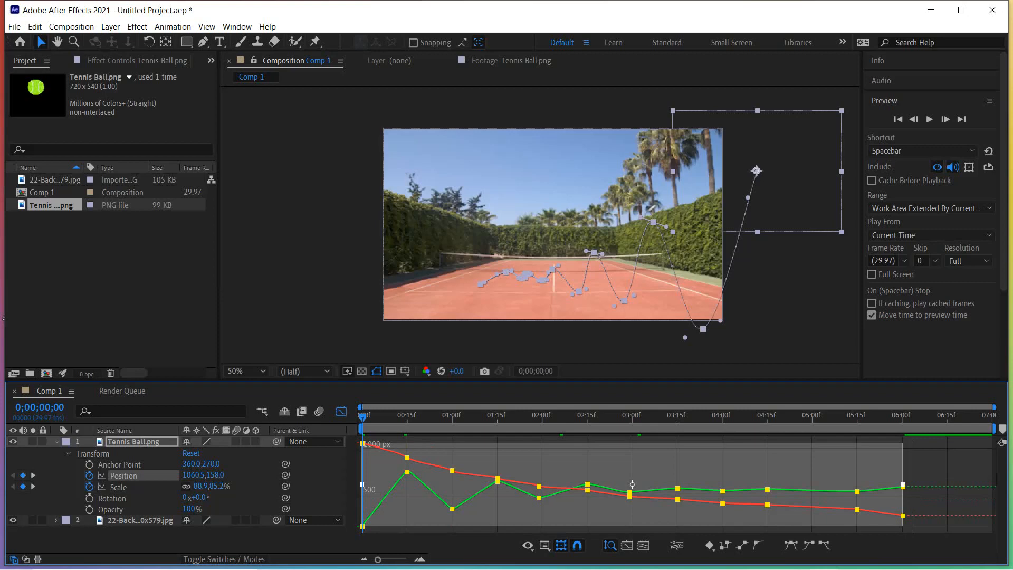
pyautogui.moveTo(632, 484); pyautogui.dragTo(587, 484)
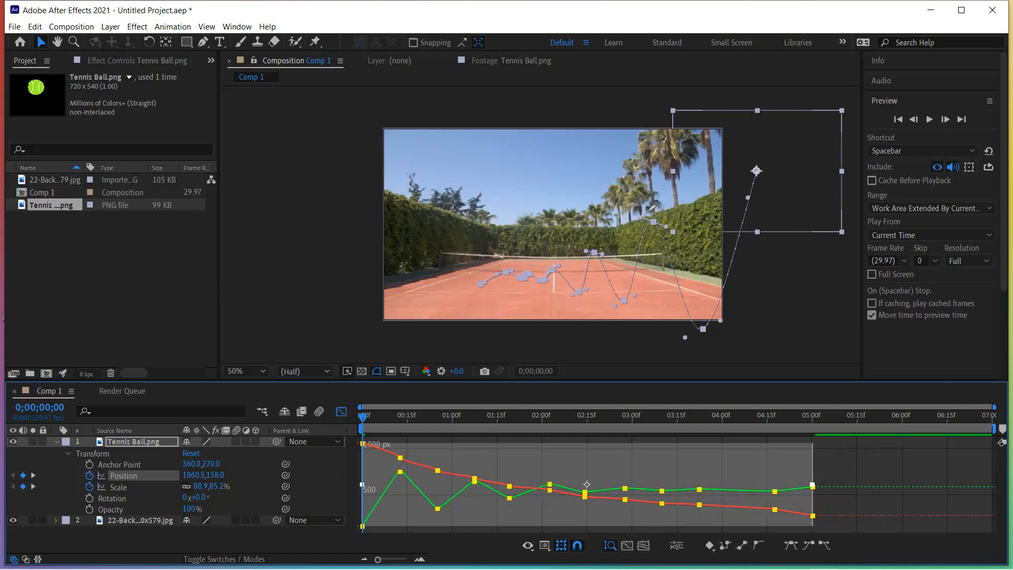
pyautogui.click(850, 475)
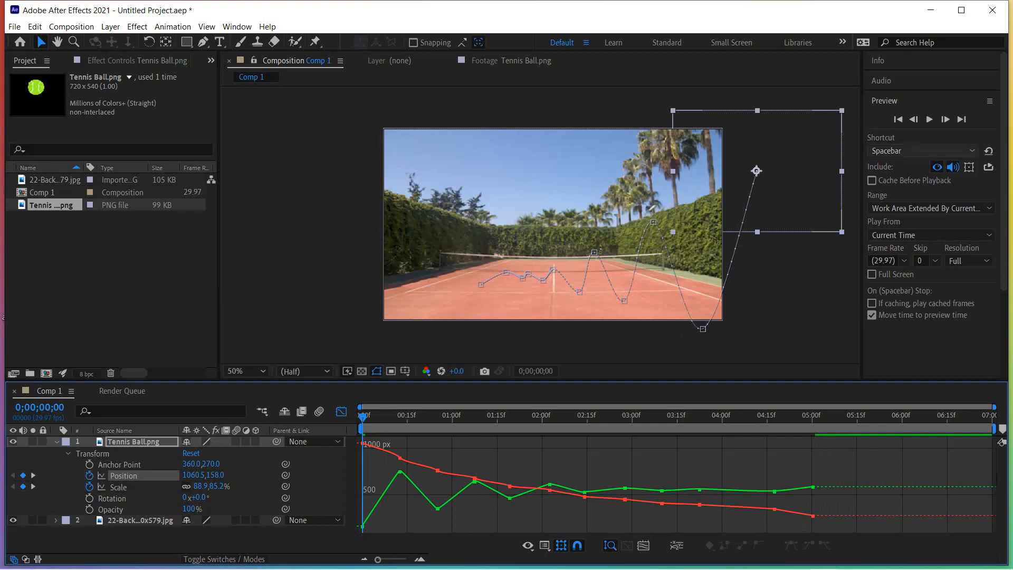
# - Preview the five-second bounce path and stop playback after the ball comes to rest
pyautogui.click(929, 119)
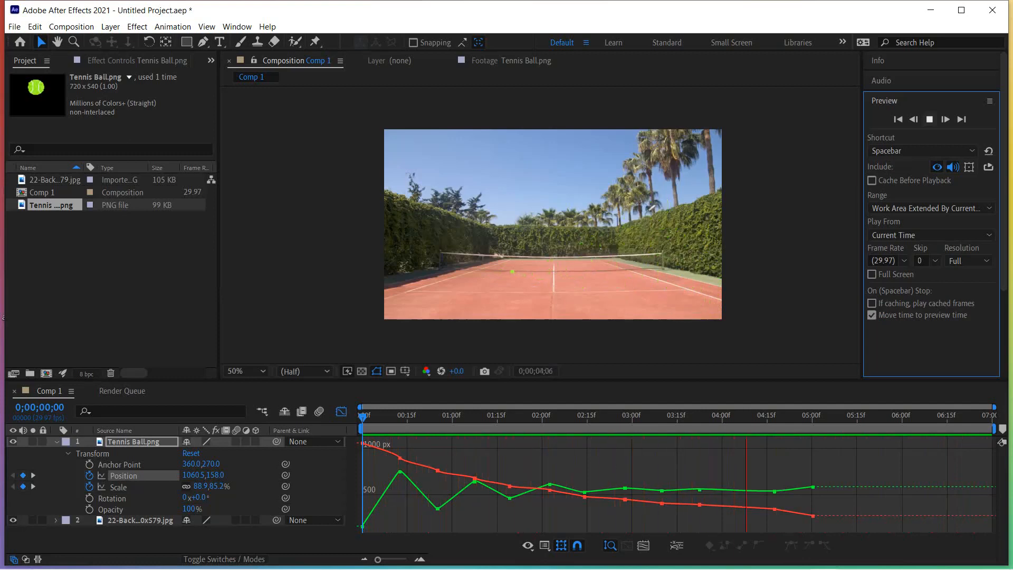
pyautogui.press('space')
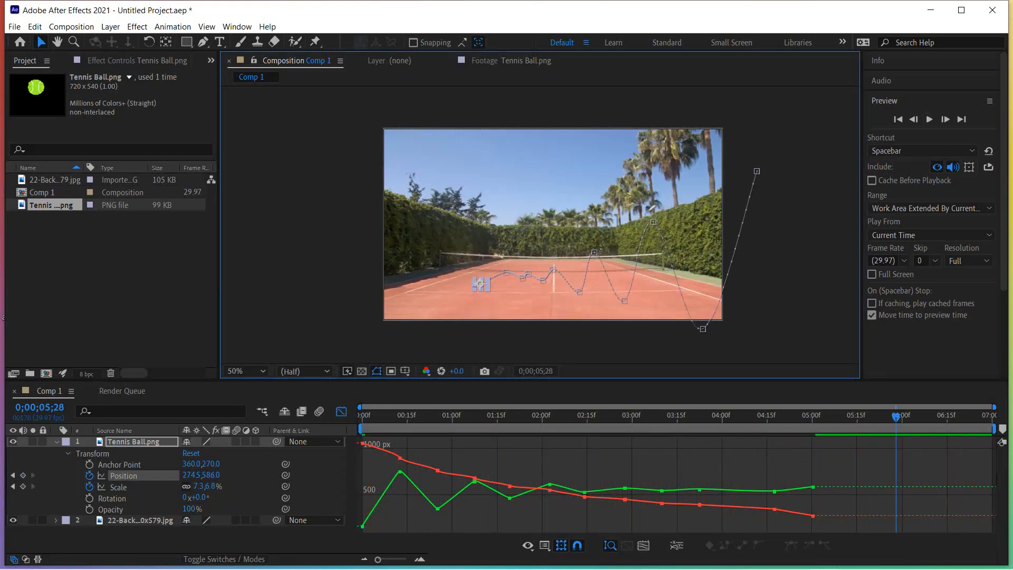
pyautogui.click(896, 417)
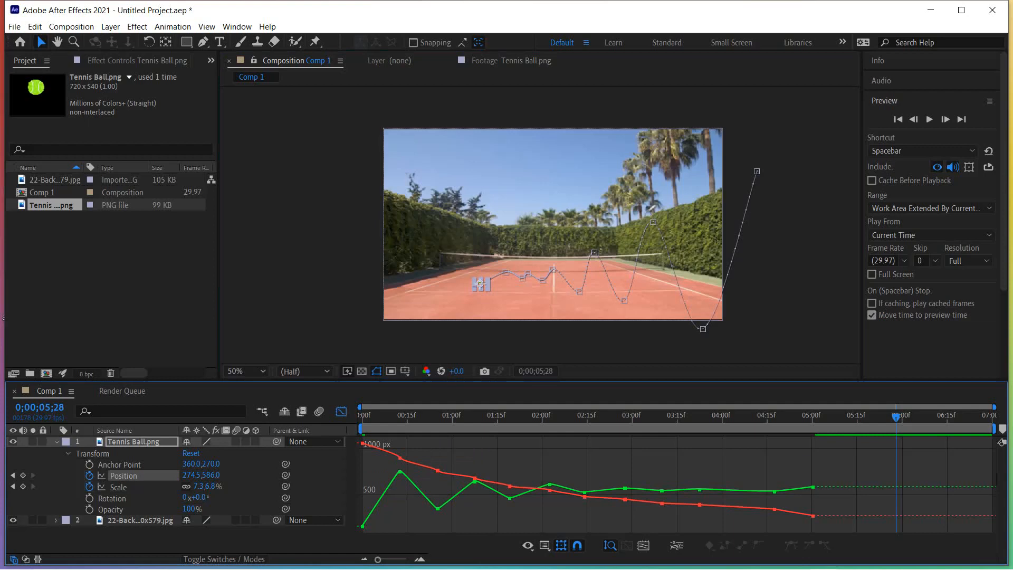
# - Compress all of the ball's Position keyframes further so the path ends at about 0;00;04;00, then deselect the ball
pyautogui.moveTo(871, 443); pyautogui.dragTo(361, 528)
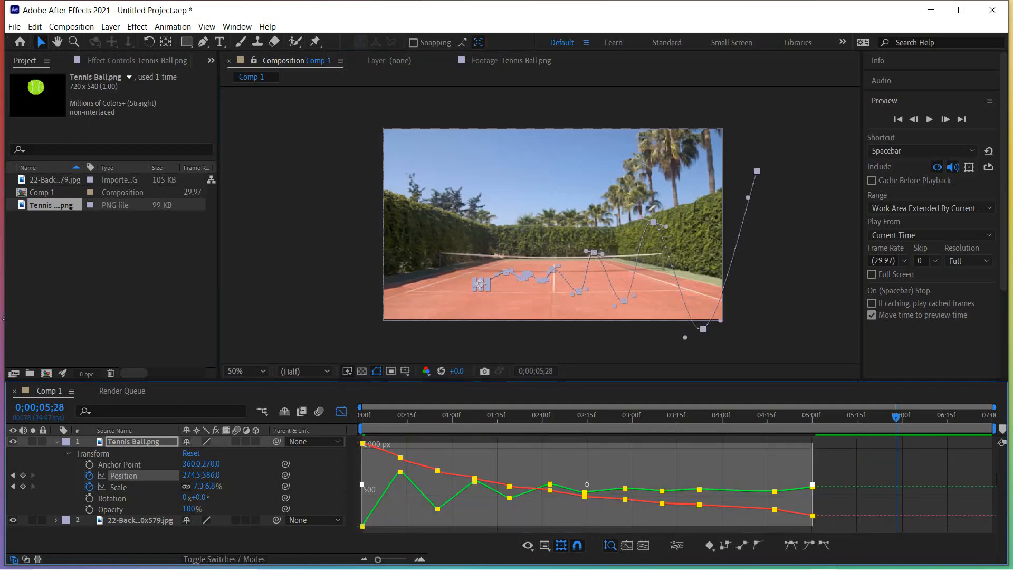
pyautogui.moveTo(812, 484); pyautogui.dragTo(772, 485)
pyautogui.moveTo(568, 484); pyautogui.dragTo(564, 483)
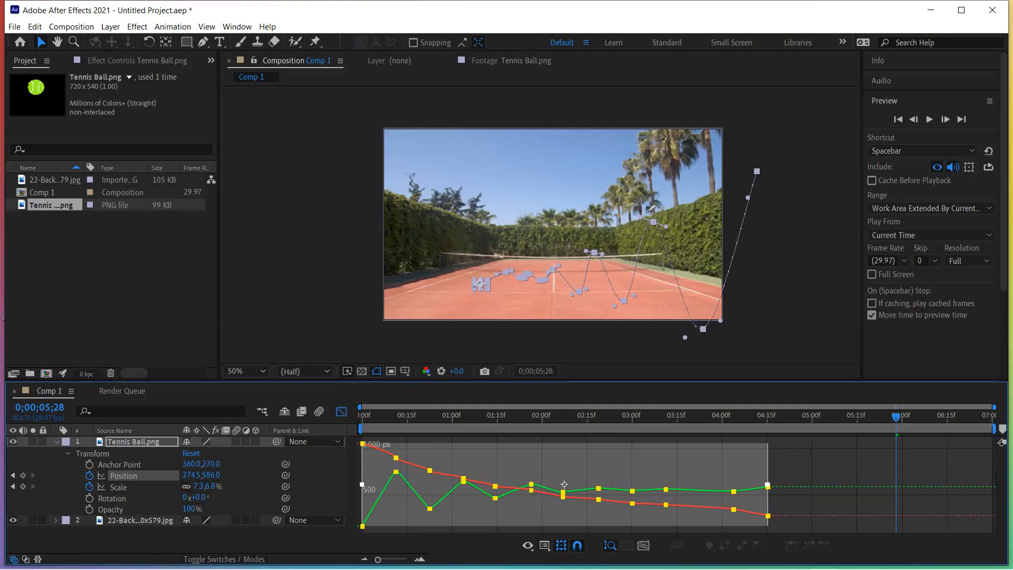
pyautogui.moveTo(564, 484); pyautogui.dragTo(542, 484)
pyautogui.click(587, 333)
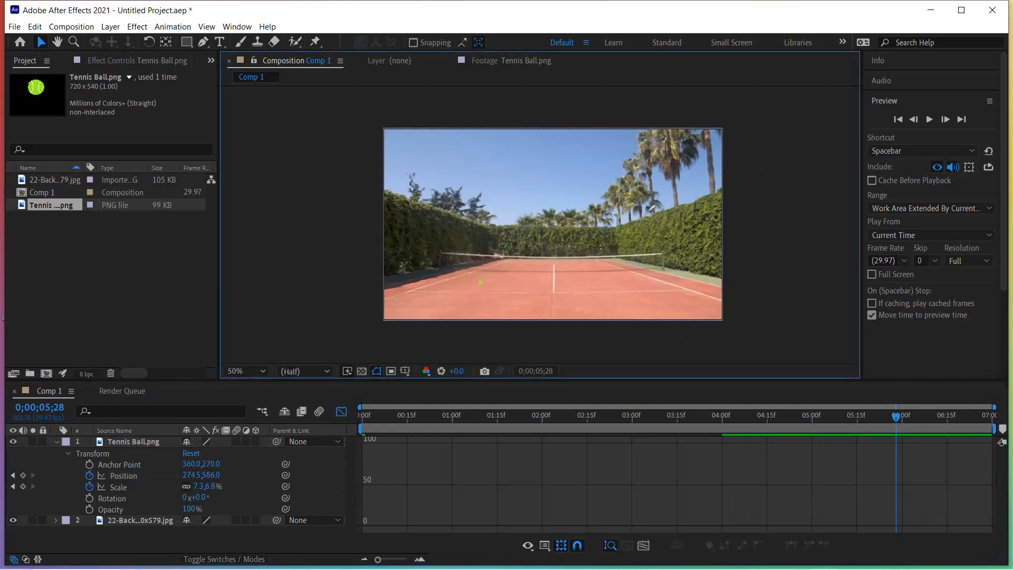
# - Preview the four-second bounce path and stop playback at about 0;00;05;13
pyautogui.click(930, 119)
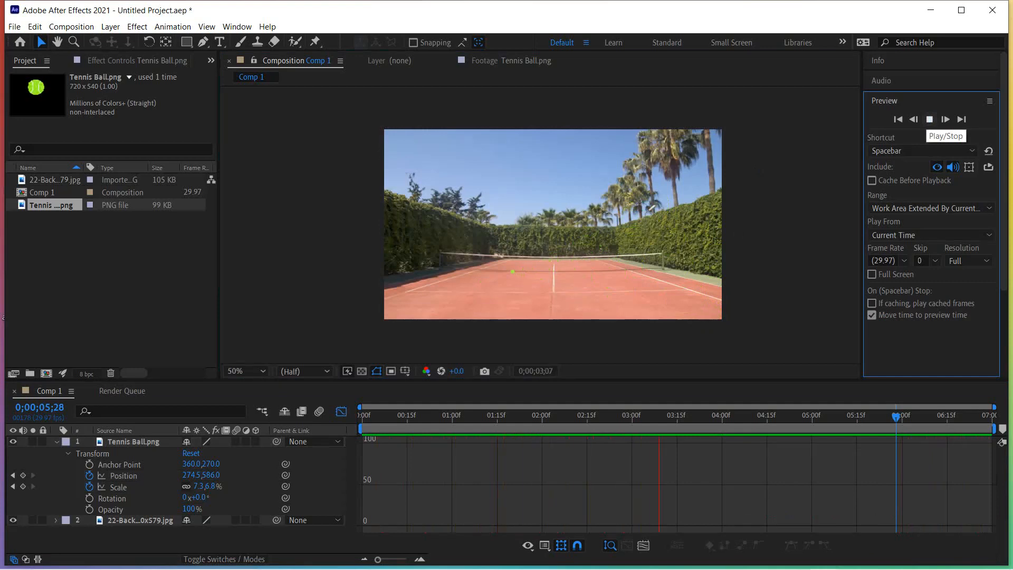
pyautogui.press('space')
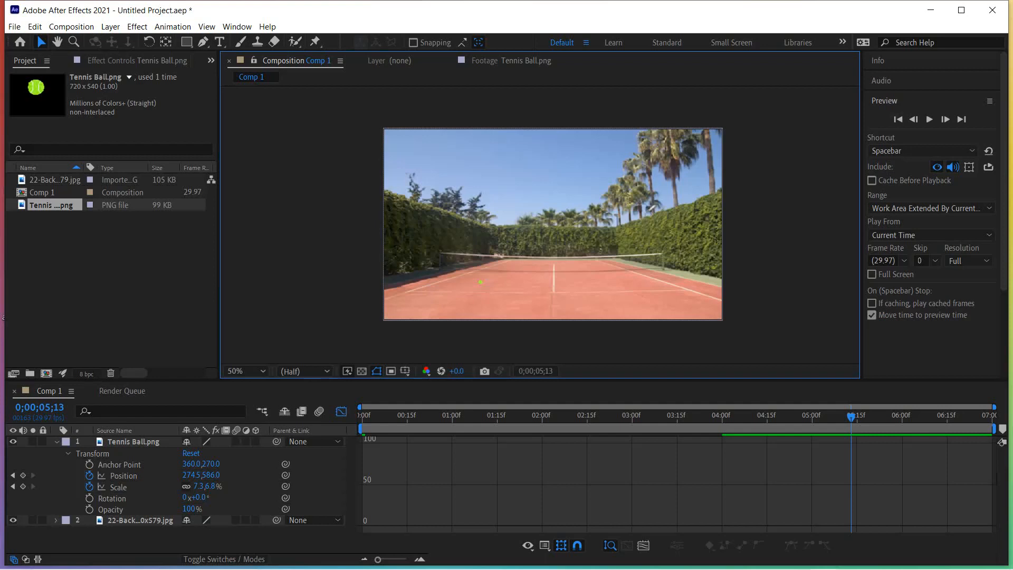
# - Compress the ball's last three Position keyframes so the path ends at about 0;00;03;24, then deselect them
pyautogui.click(123, 476)
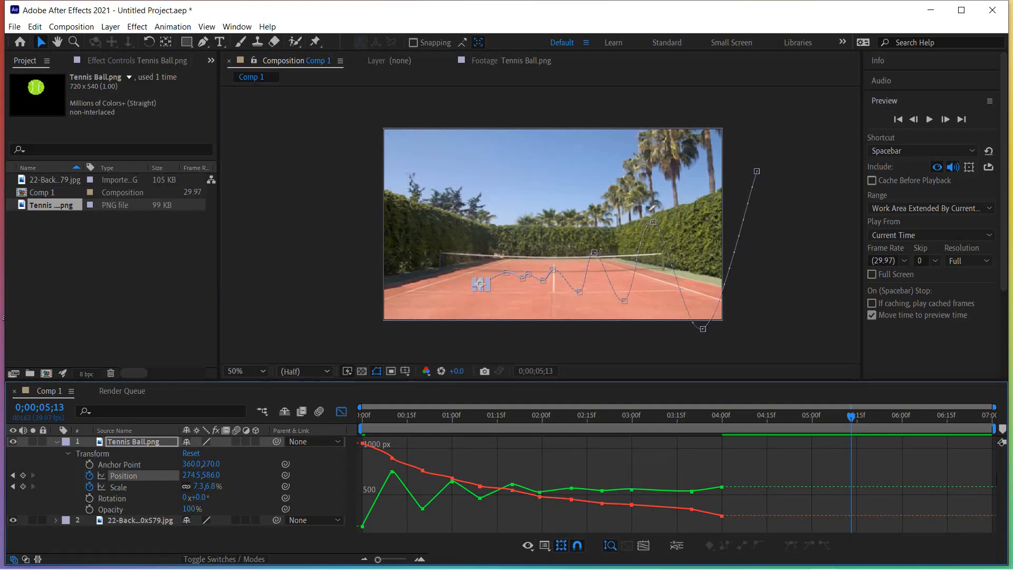
pyautogui.moveTo(730, 461); pyautogui.dragTo(619, 522)
pyautogui.moveTo(722, 501); pyautogui.dragTo(708, 500)
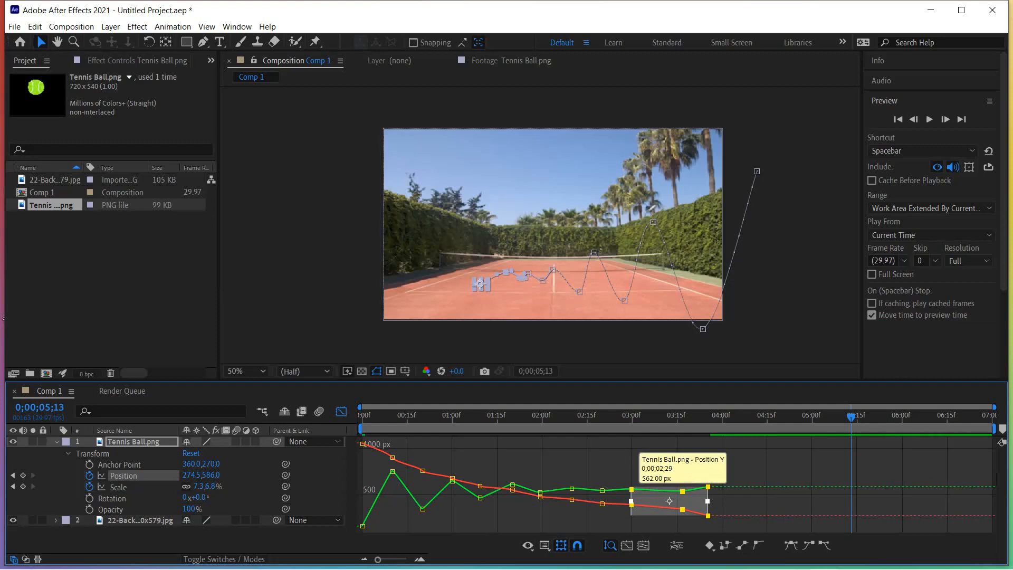
pyautogui.click(627, 518)
pyautogui.moveTo(621, 477); pyautogui.dragTo(720, 530)
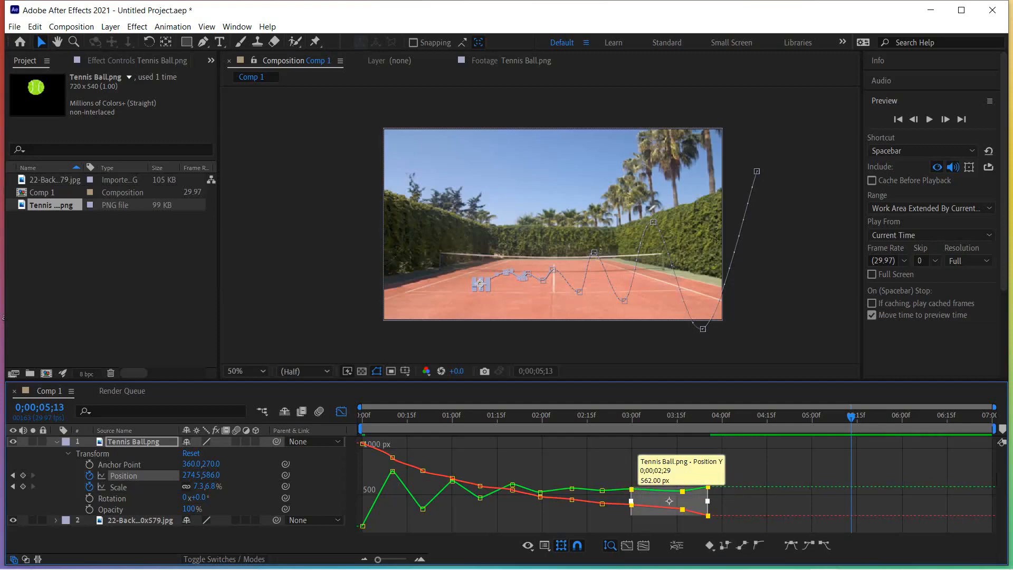
pyautogui.moveTo(669, 501); pyautogui.dragTo(669, 501)
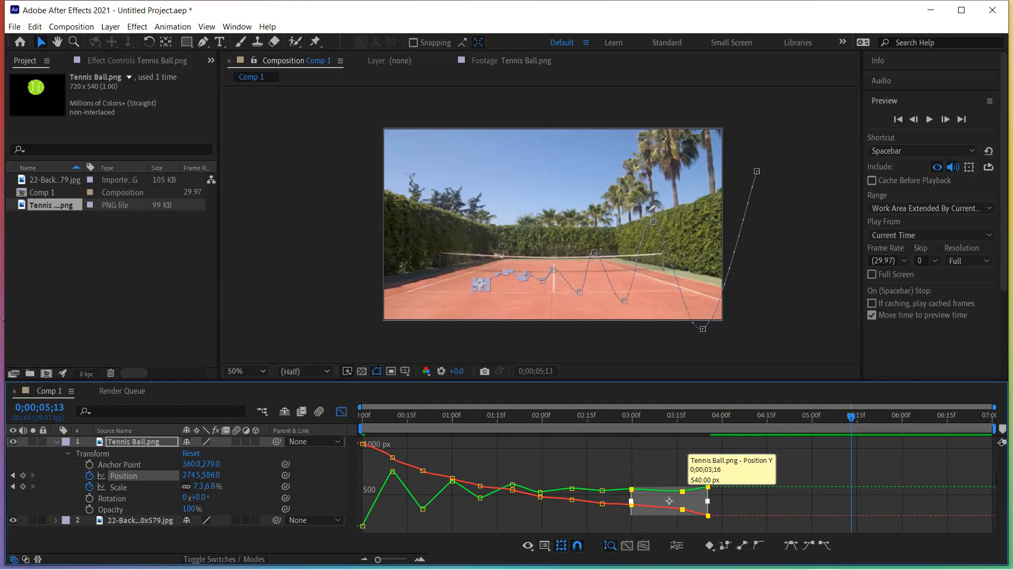
pyautogui.moveTo(707, 501); pyautogui.dragTo(703, 501)
pyautogui.click(734, 501)
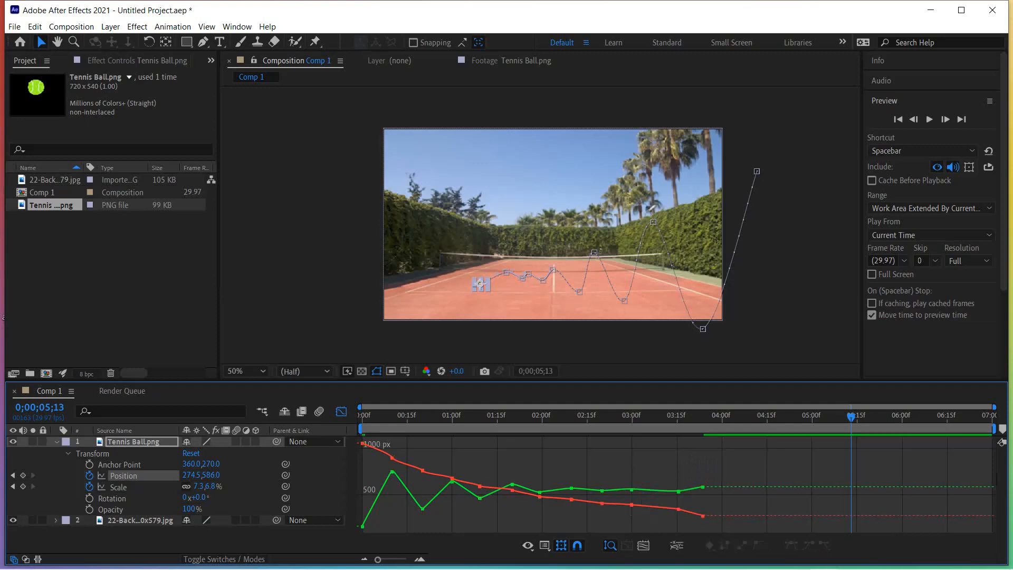
# - Move the last two Position keyframes earlier, ending the path at about 0;00;03;20 with a final Y of 570, then deselect the ball
pyautogui.click(678, 491)
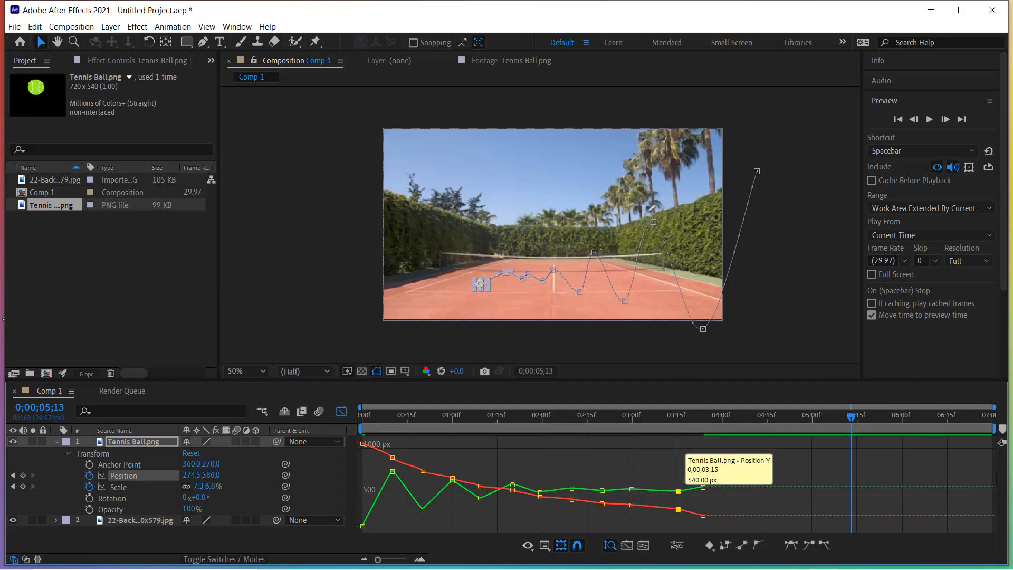
pyautogui.moveTo(678, 492)
pyautogui.mouseDown()
pyautogui.moveTo(662, 491)
pyautogui.moveTo(693, 488)
pyautogui.mouseUp()
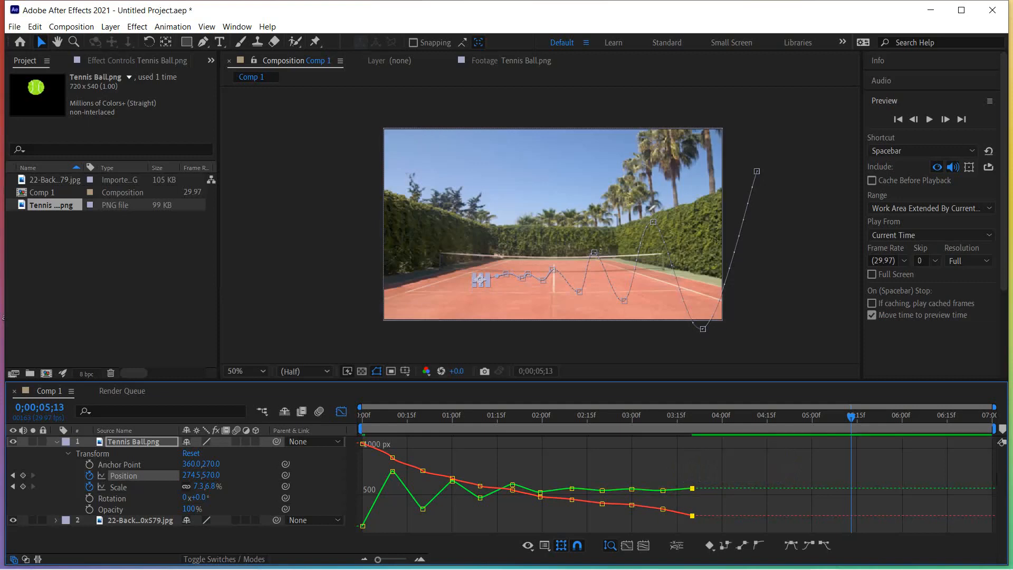
pyautogui.click(354, 247)
# - Preview the shortened bounce path from the start, stop playback, and return the current time to 0;00;02;22
pyautogui.click(929, 119)
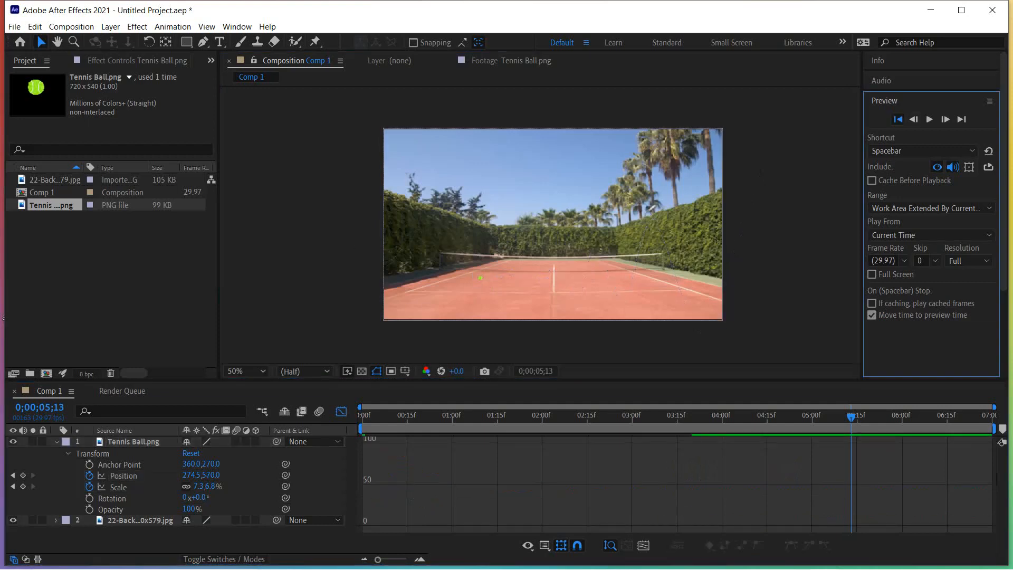
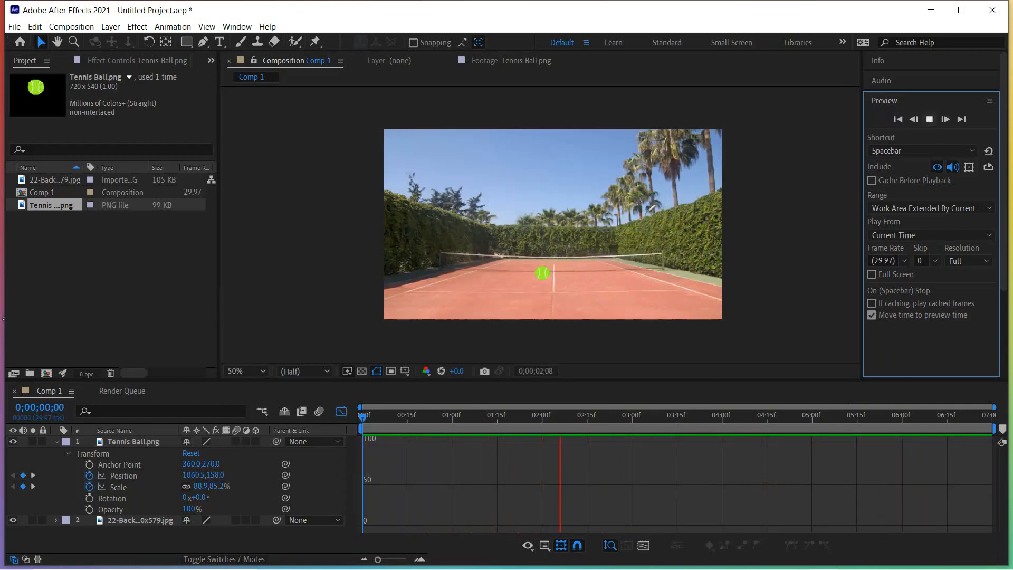
pyautogui.press('space')
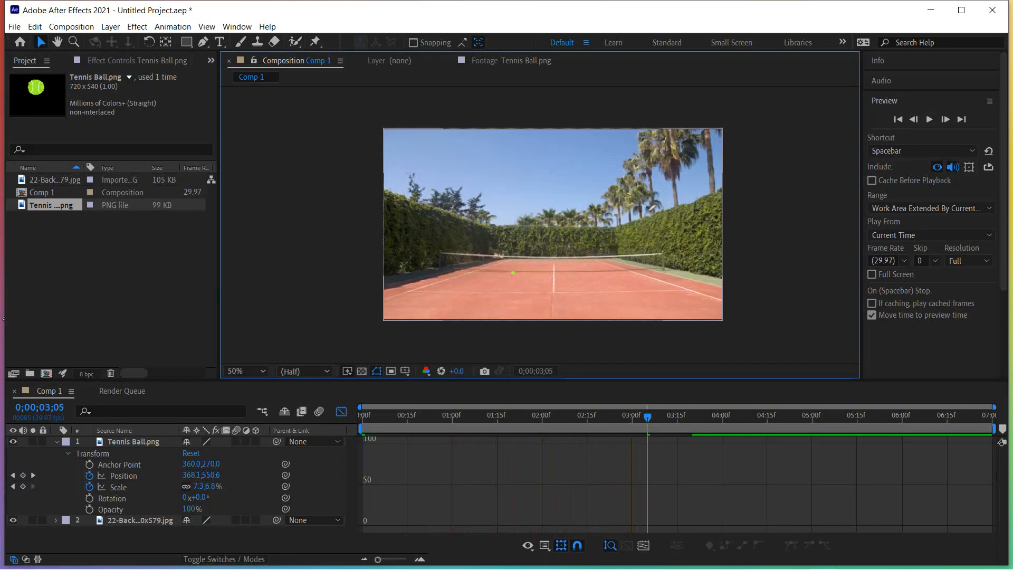
pyautogui.moveTo(648, 417); pyautogui.dragTo(608, 417)
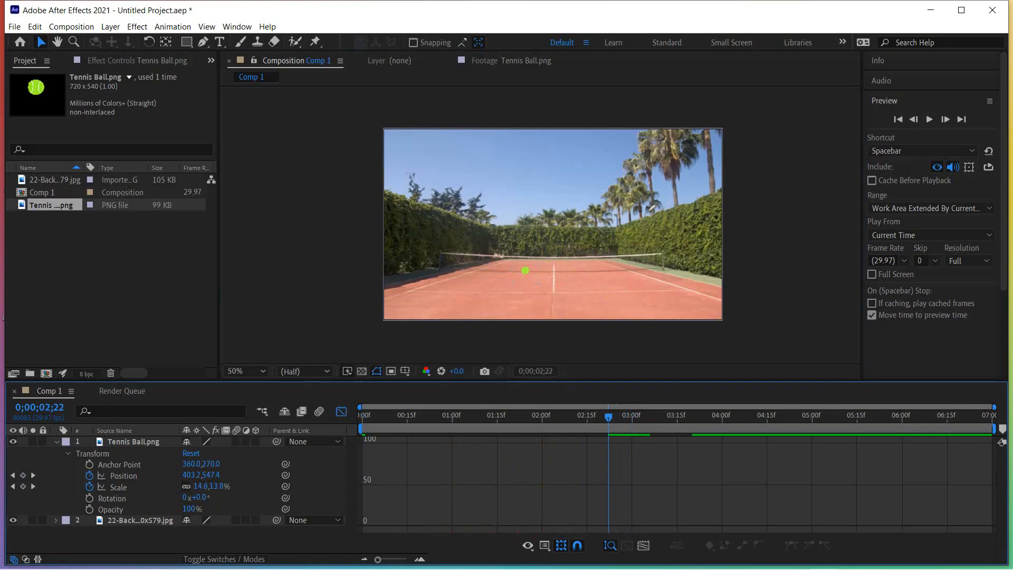
# - Magnify the composition to 100% and adjust the ball's small late bounce points on the motion path near mid-court
pyautogui.click(124, 476)
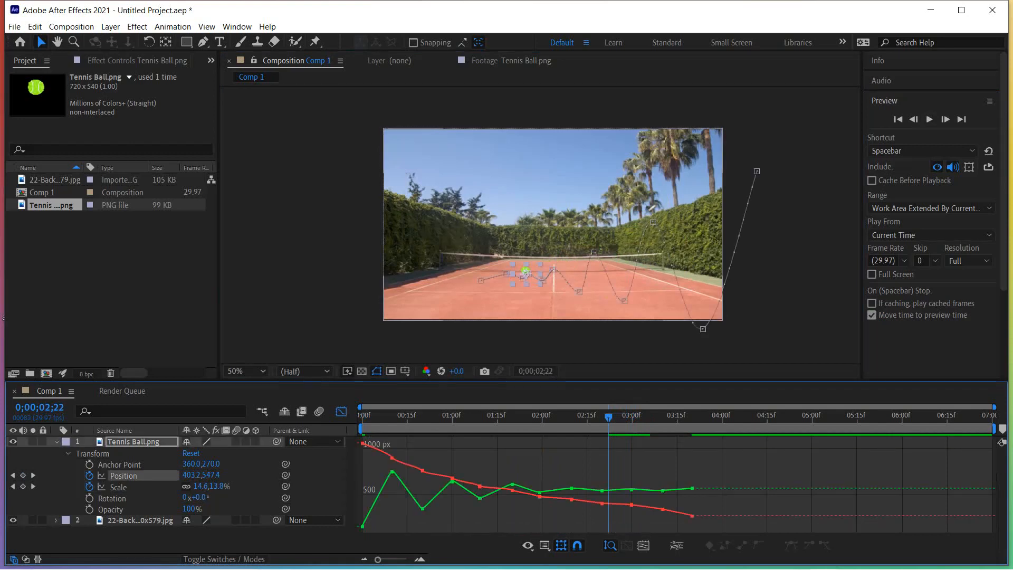
pyautogui.click(207, 27)
pyautogui.click(233, 57)
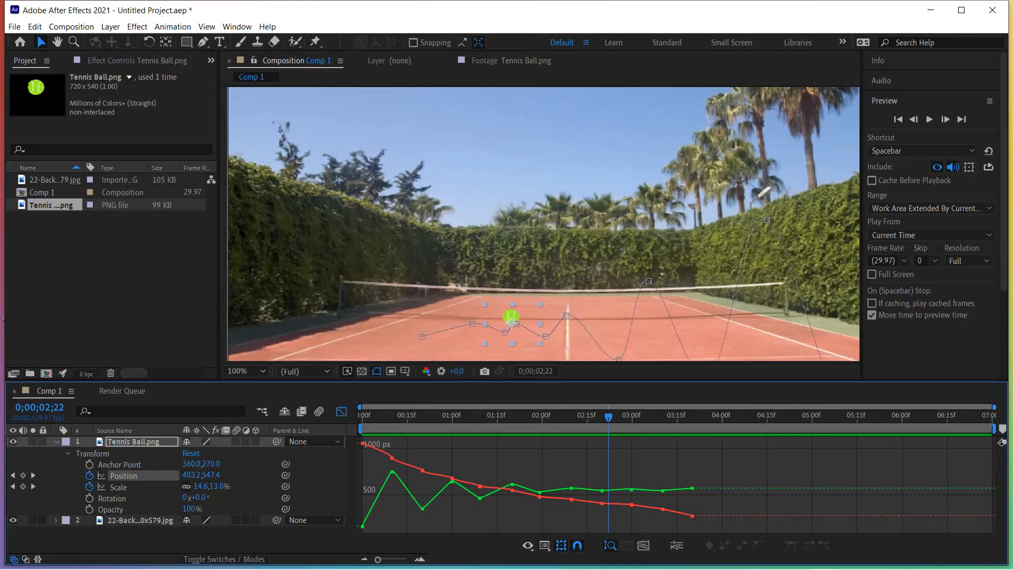
pyautogui.click(516, 324)
pyautogui.moveTo(511, 323); pyautogui.dragTo(523, 323)
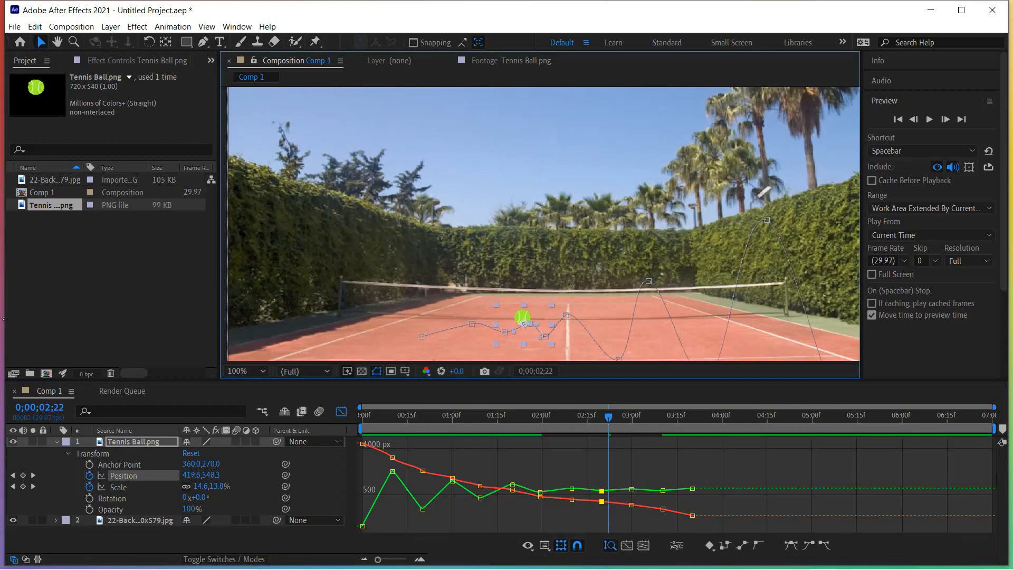
pyautogui.moveTo(523, 324); pyautogui.dragTo(526, 324)
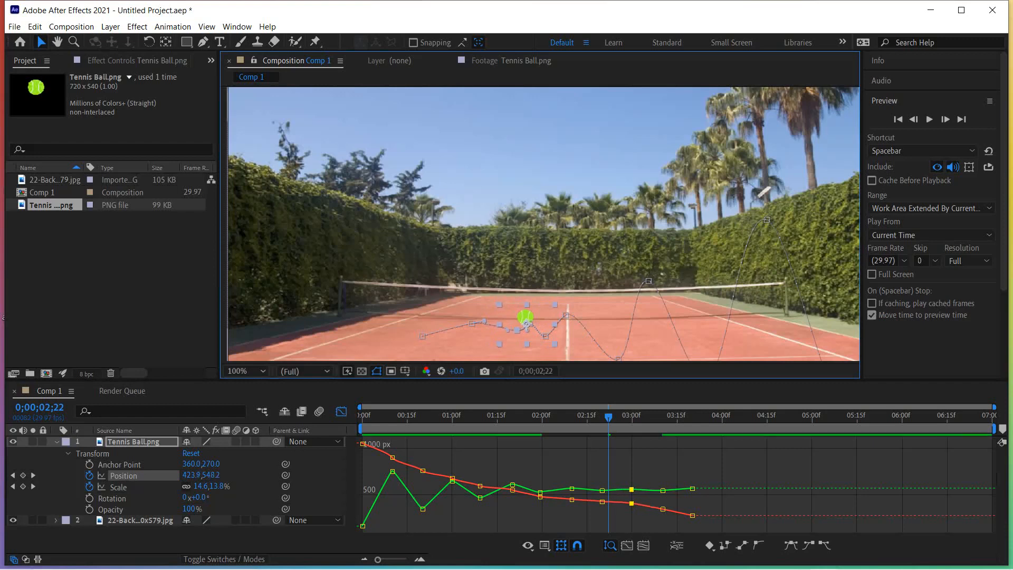
pyautogui.moveTo(526, 324); pyautogui.dragTo(526, 323)
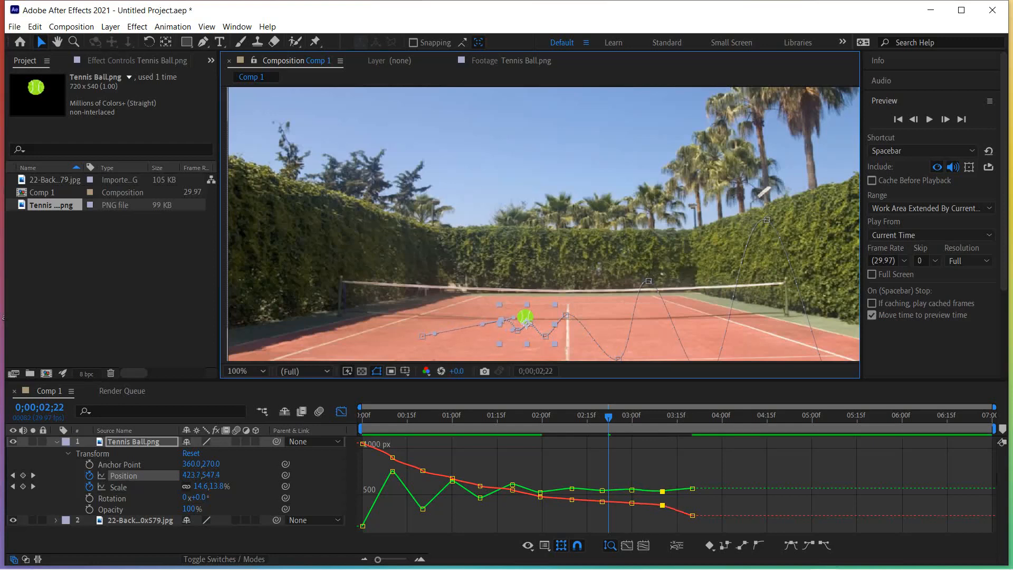
# - Raise the curve handle of the last motion path segment and move the path's end point to about 279.8, 586
pyautogui.moveTo(482, 324); pyautogui.dragTo(483, 318)
pyautogui.moveTo(422, 336); pyautogui.dragTo(427, 346)
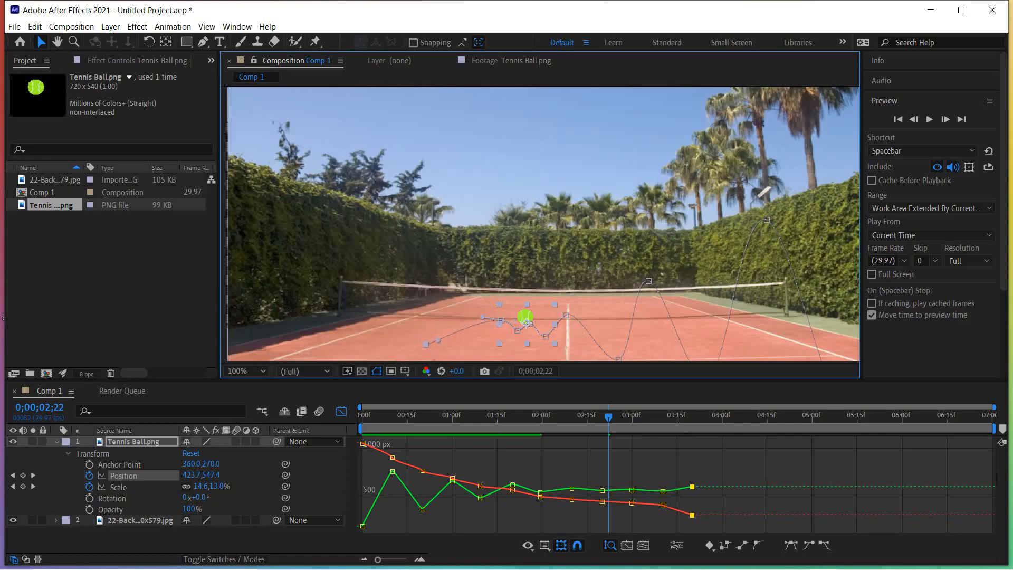
pyautogui.moveTo(483, 314); pyautogui.dragTo(483, 317)
# - Preview the reshaped bounce path from the start and stop playback at about 0;00;04;00
pyautogui.click(898, 119)
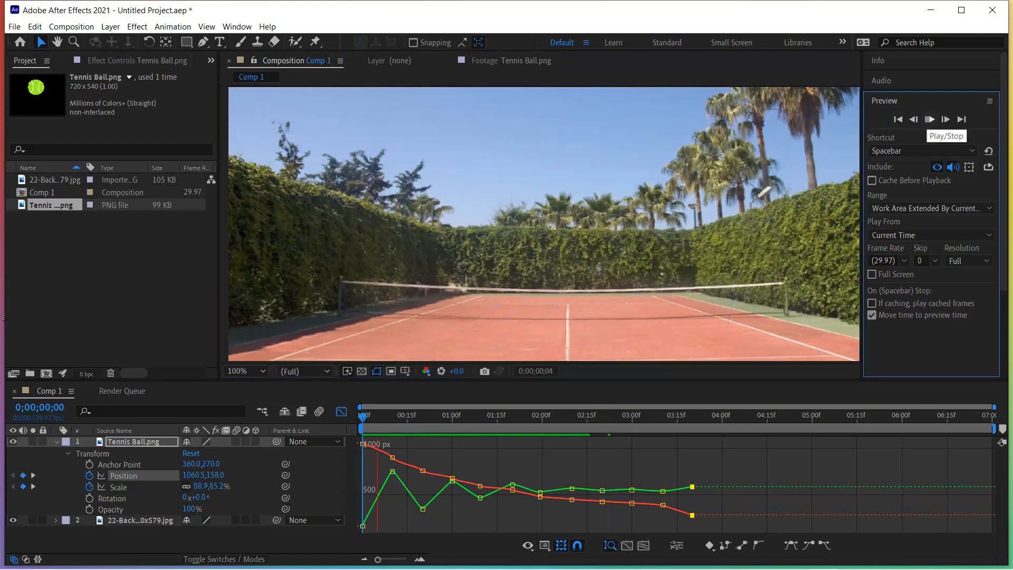
pyautogui.click(929, 119)
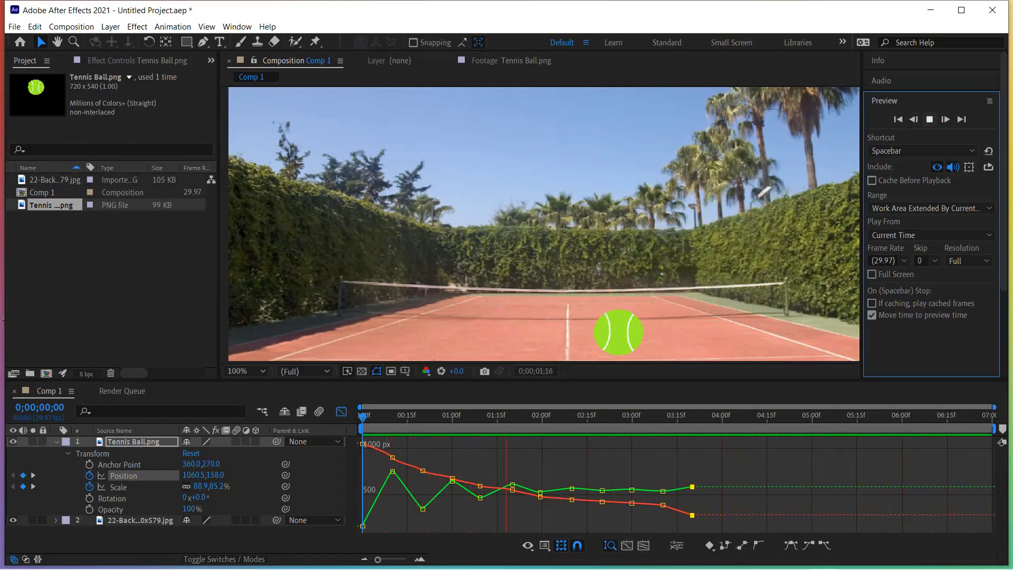
pyautogui.press('space')
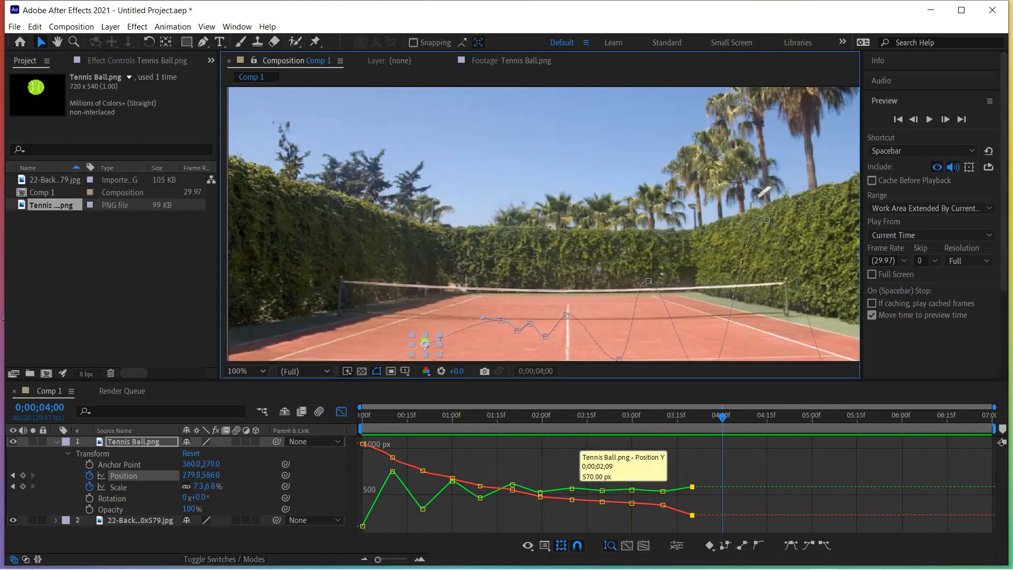
# - Shift the Position keyframe at 0;00;02;09 slightly earlier and increase its Y value to lower that bounce
pyautogui.click(572, 488)
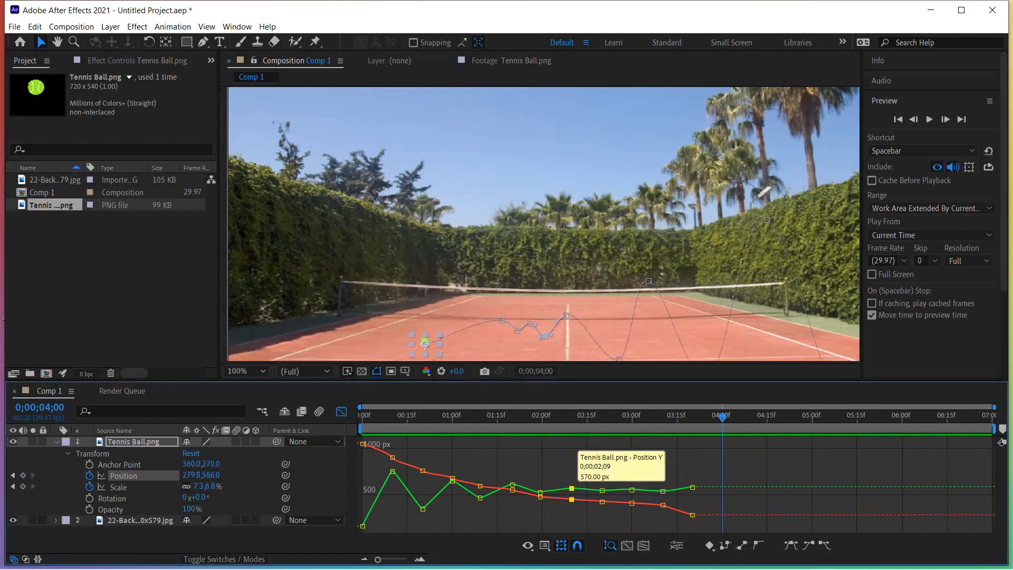
pyautogui.click(571, 489)
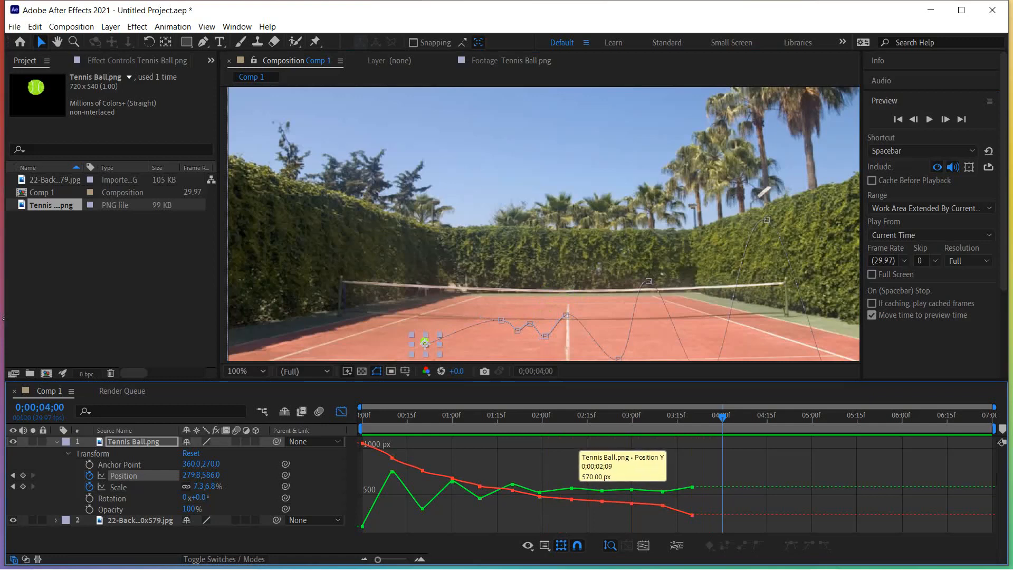
pyautogui.click(572, 489)
pyautogui.moveTo(572, 489); pyautogui.dragTo(566, 486)
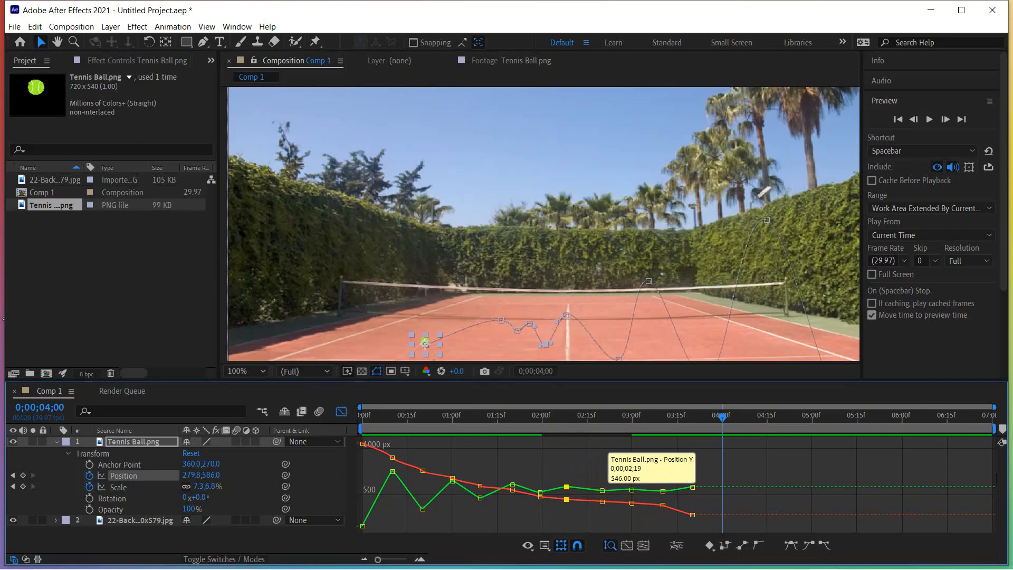
# - Move the final small-bounce Position keyframes closer together so the path ends at about 0;00;03;10
pyautogui.moveTo(602, 491)
pyautogui.mouseDown()
pyautogui.moveTo(587, 492)
pyautogui.moveTo(632, 490)
pyautogui.moveTo(611, 491)
pyautogui.mouseUp()
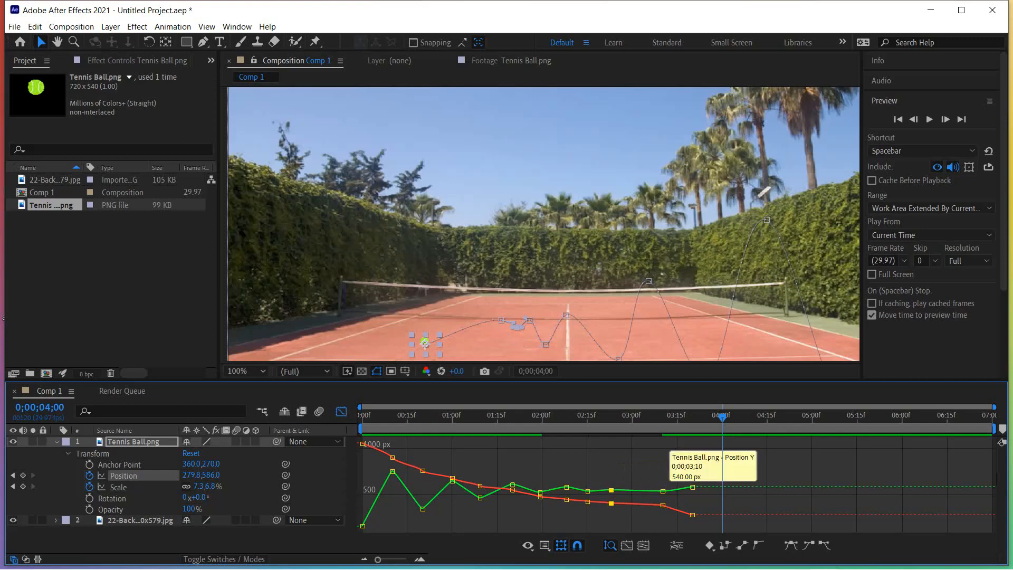
pyautogui.moveTo(663, 492); pyautogui.dragTo(632, 491)
pyautogui.moveTo(693, 486); pyautogui.dragTo(669, 487)
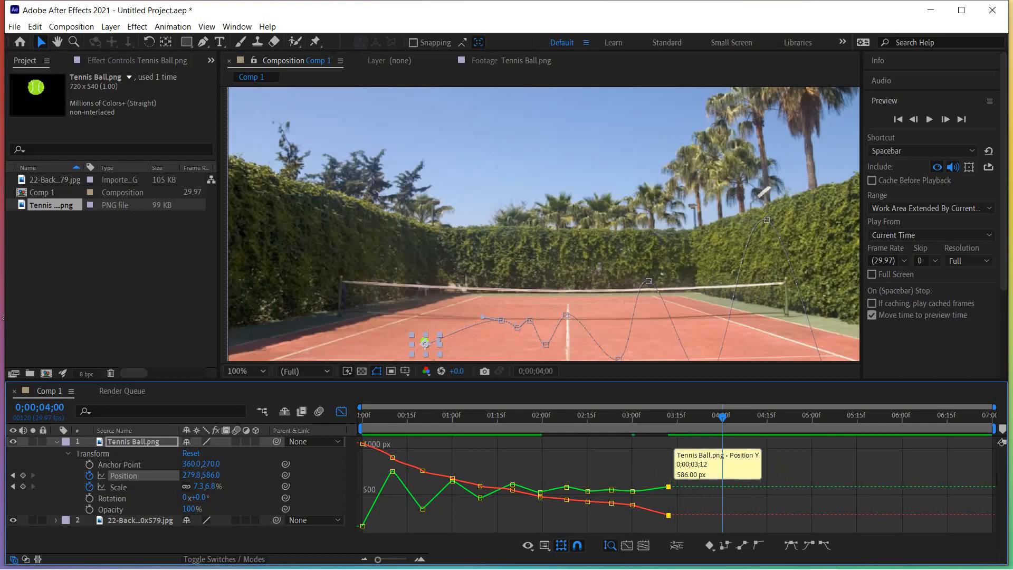
pyautogui.moveTo(669, 486); pyautogui.dragTo(663, 487)
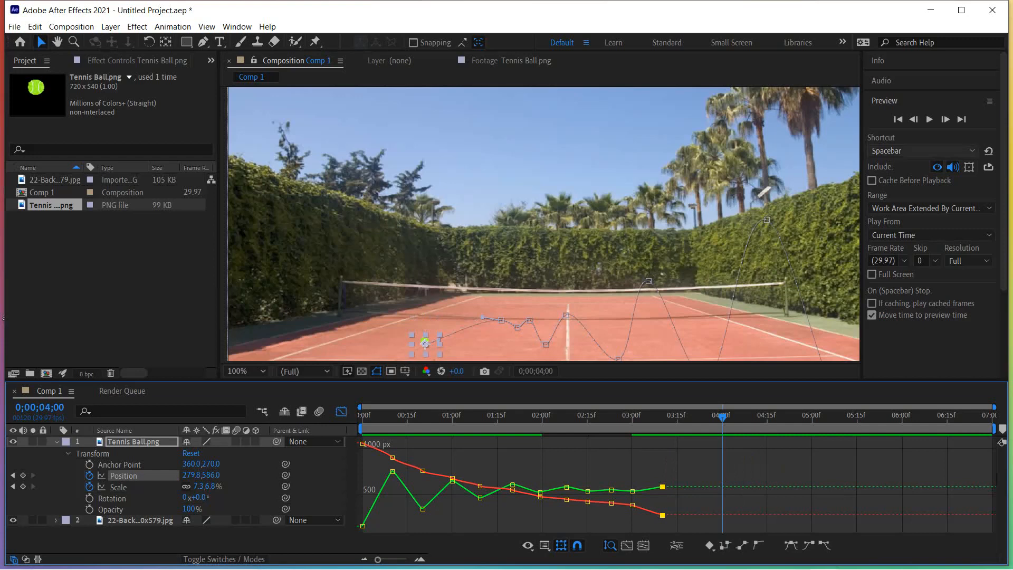
# - Preview the tightened final bounces from the start and stop playback at about 0;00;05;05
pyautogui.click(897, 119)
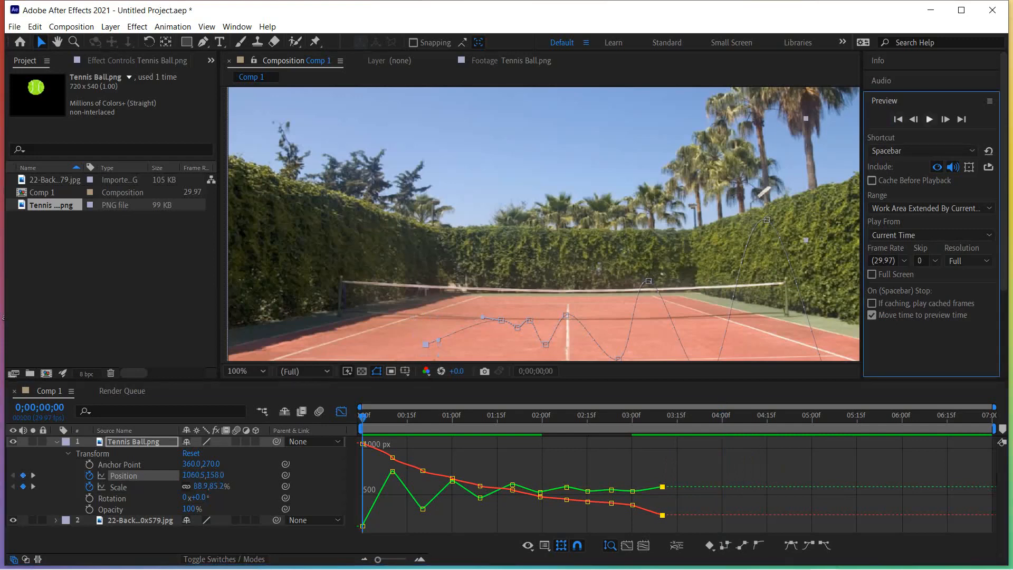
pyautogui.click(929, 119)
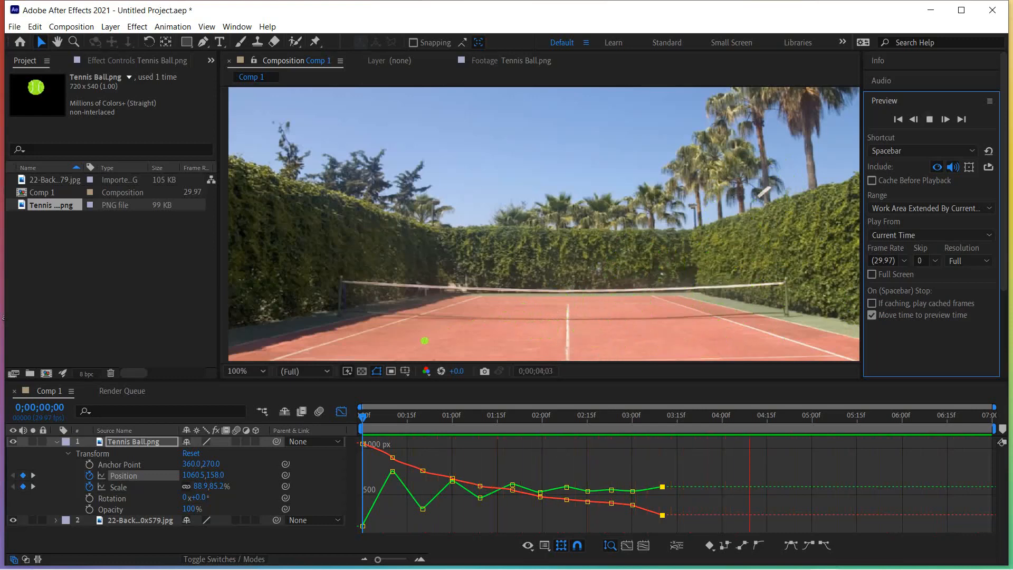
pyautogui.press('space')
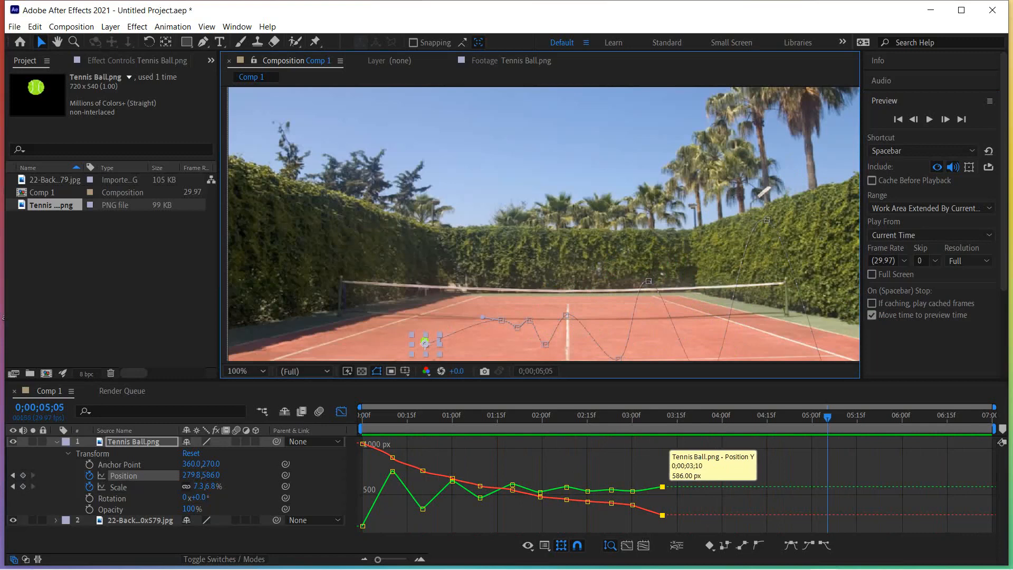
# - Move the ball's last Position keyframe out to about 0;00;03;29 and set its Y position to about 597
pyautogui.moveTo(662, 487); pyautogui.dragTo(686, 484)
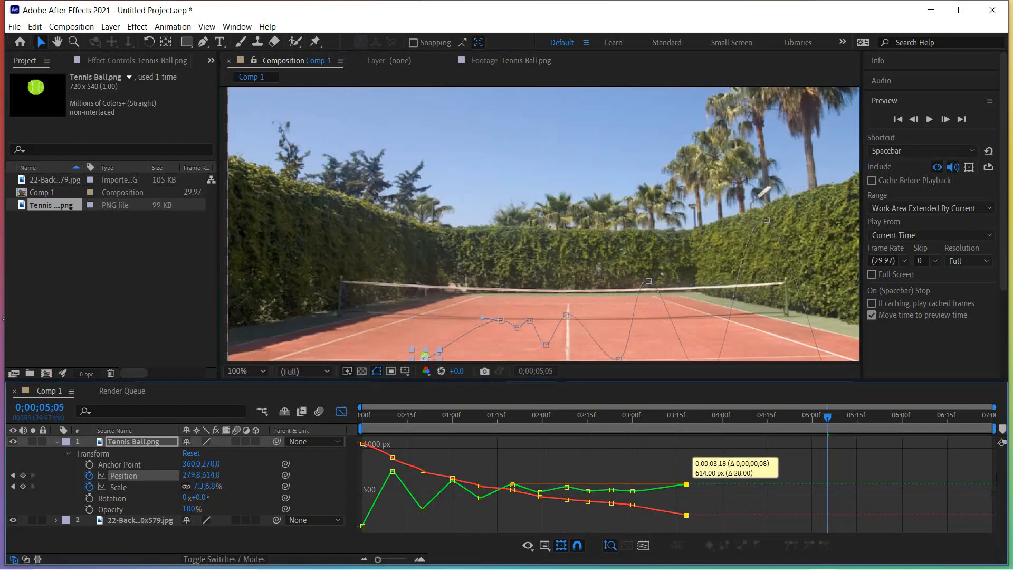
pyautogui.moveTo(686, 484); pyautogui.dragTo(686, 484)
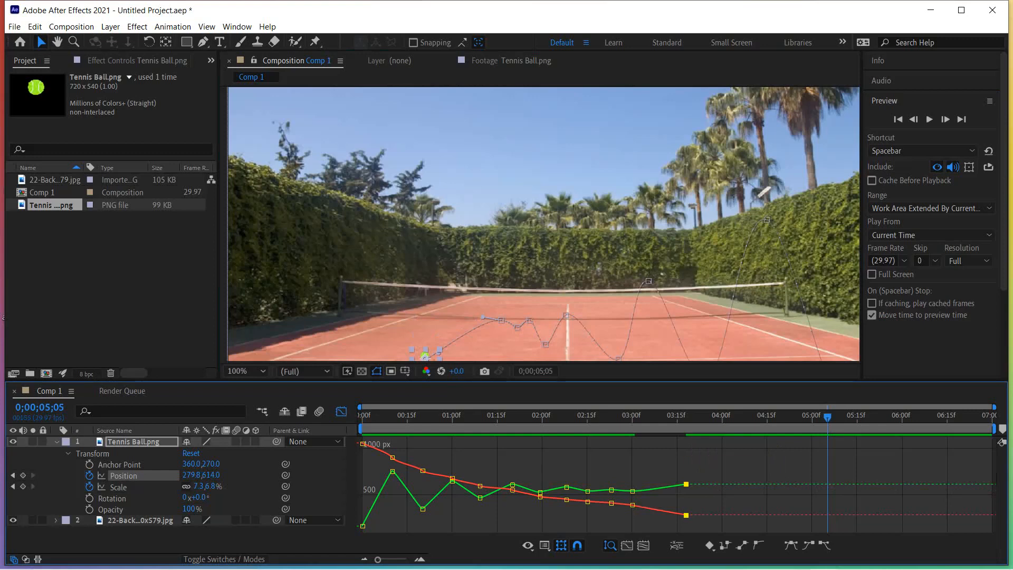
pyautogui.moveTo(686, 484); pyautogui.dragTo(720, 486)
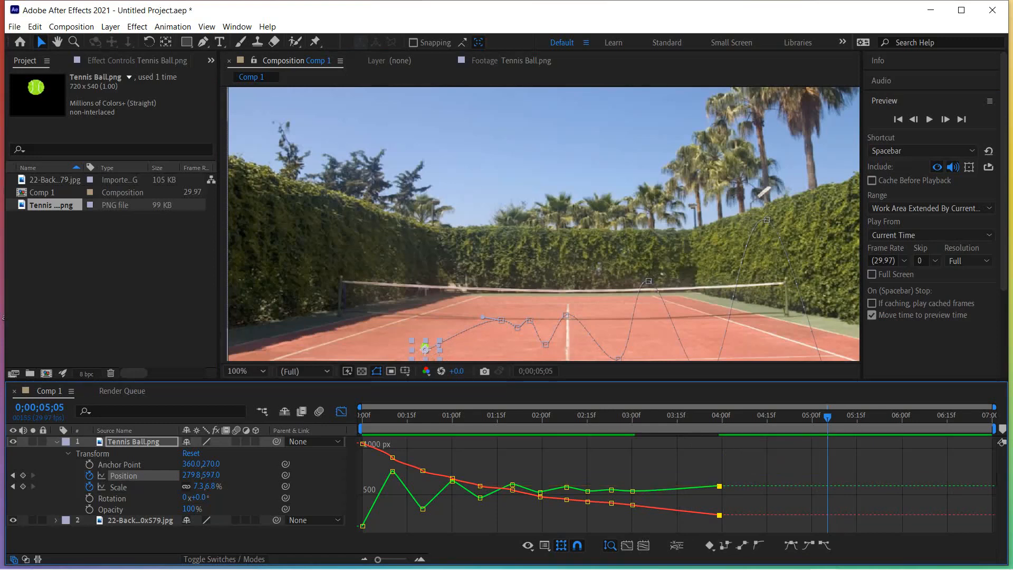
# - Play back the animation with the slower final roll and stop at about 0;00;06;05
pyautogui.press('space')
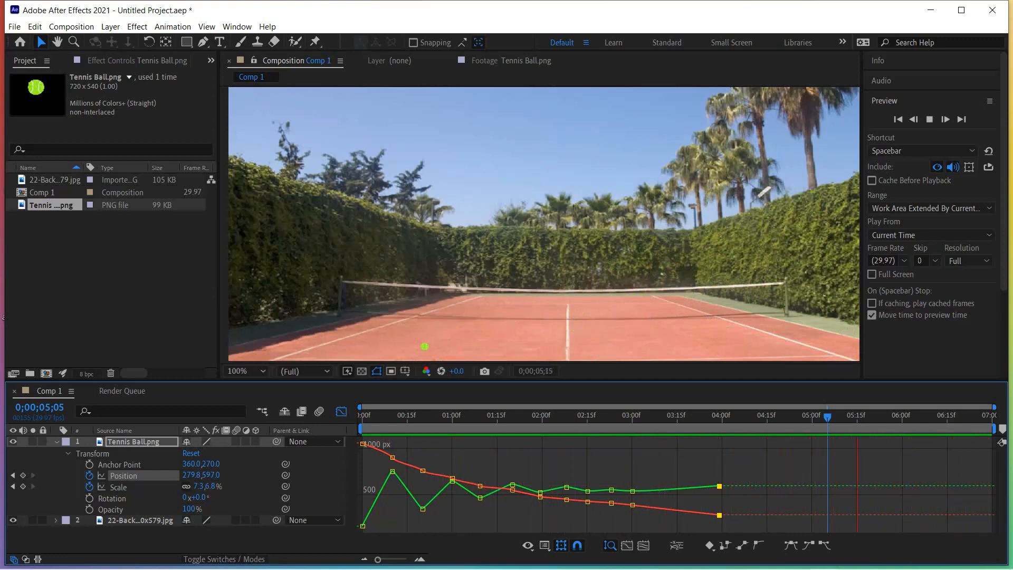
pyautogui.press('space')
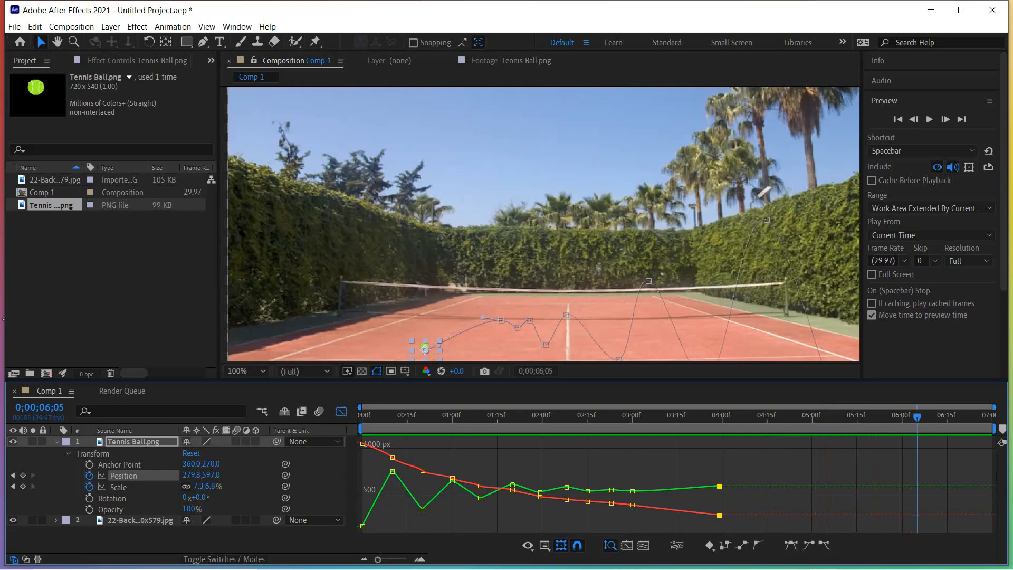
# - At 0;00;05;00, add a Position keyframe by moving the ball down the court's left side to about 144.8, 696
pyautogui.moveTo(918, 418); pyautogui.dragTo(812, 418)
pyautogui.click(206, 27)
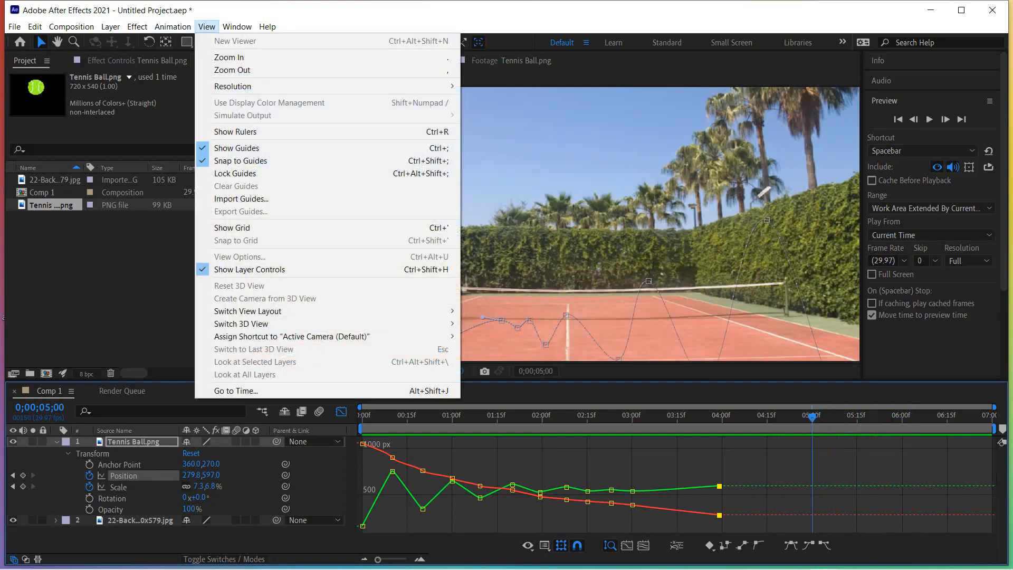
pyautogui.click(232, 70)
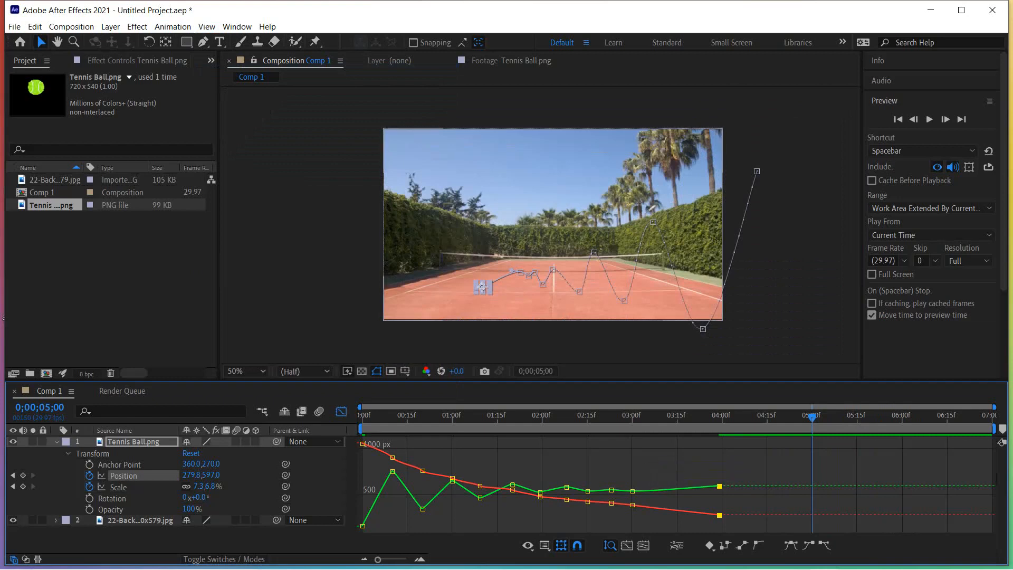
pyautogui.click(207, 26)
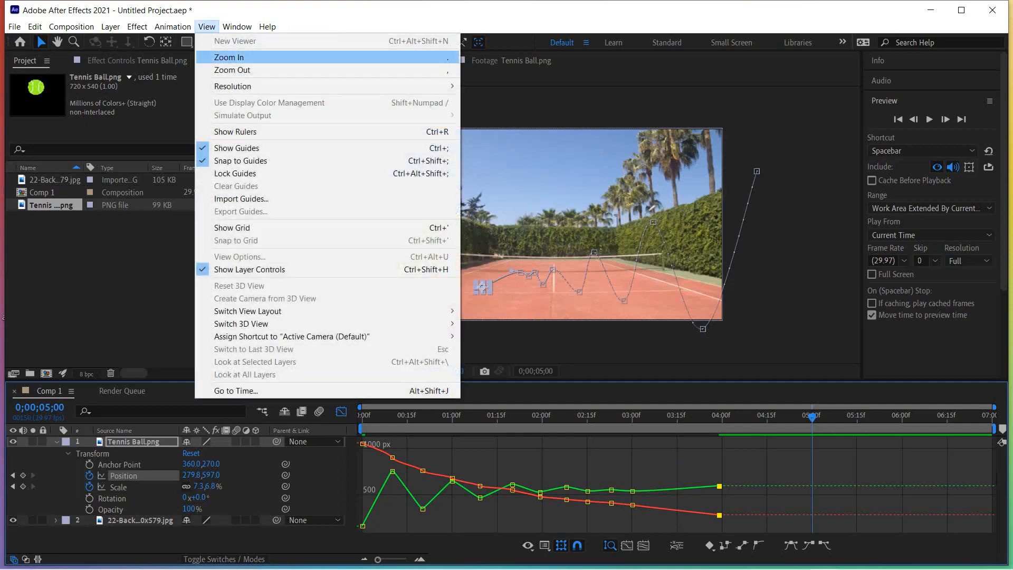
pyautogui.click(229, 57)
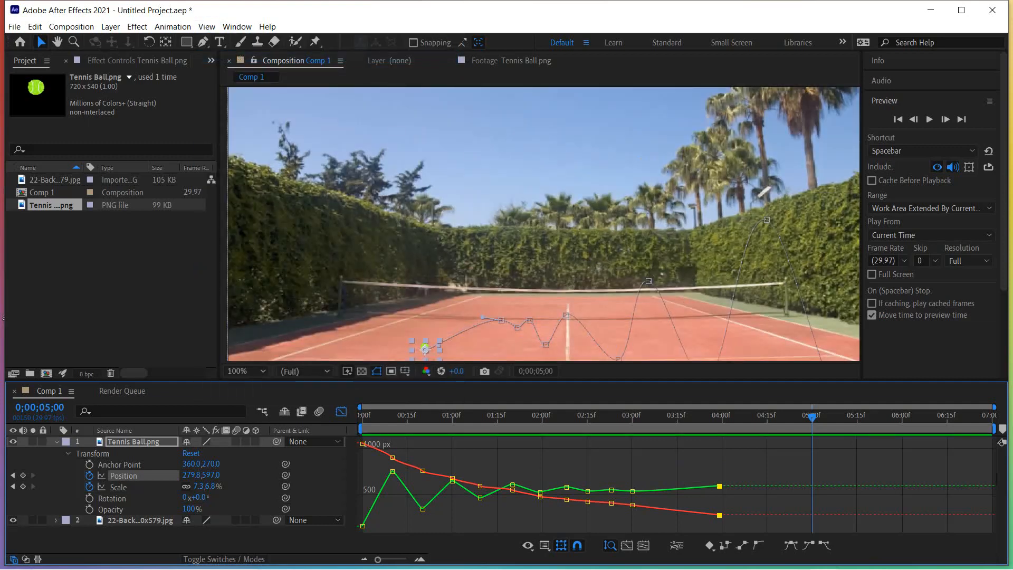
pyautogui.click(58, 42)
pyautogui.moveTo(528, 264); pyautogui.dragTo(529, 209)
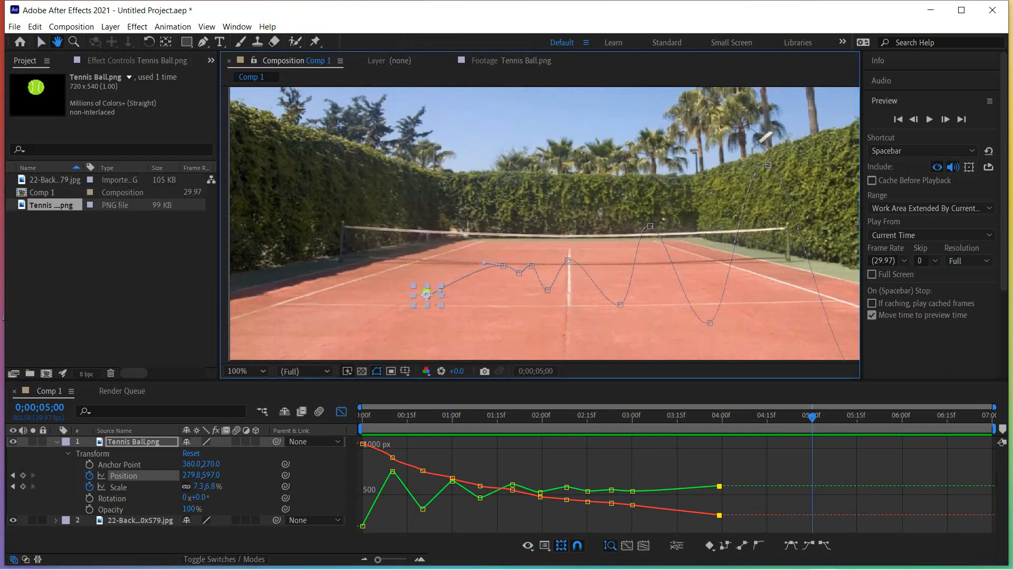
pyautogui.press('v')
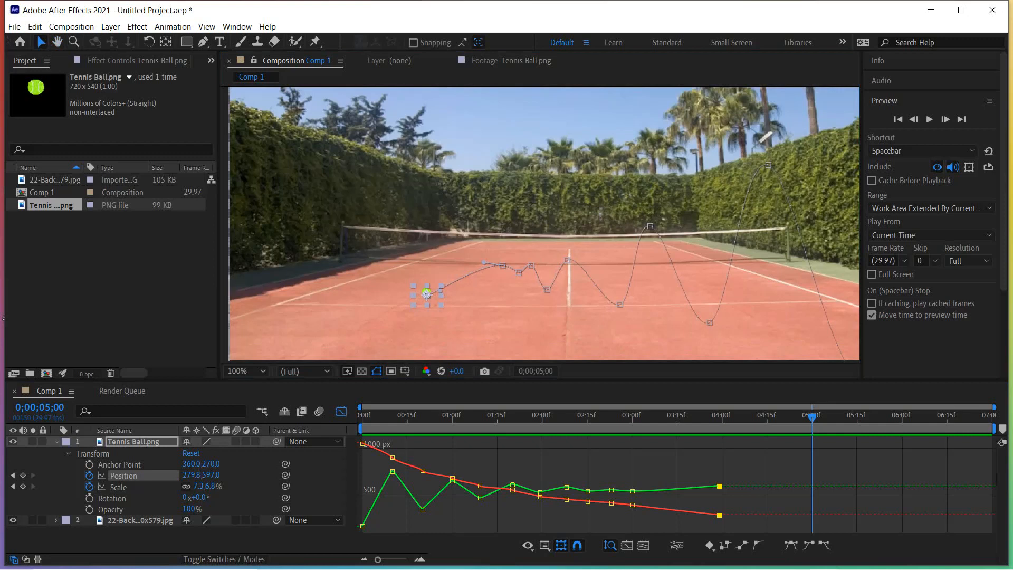
pyautogui.moveTo(427, 294); pyautogui.dragTo(331, 346)
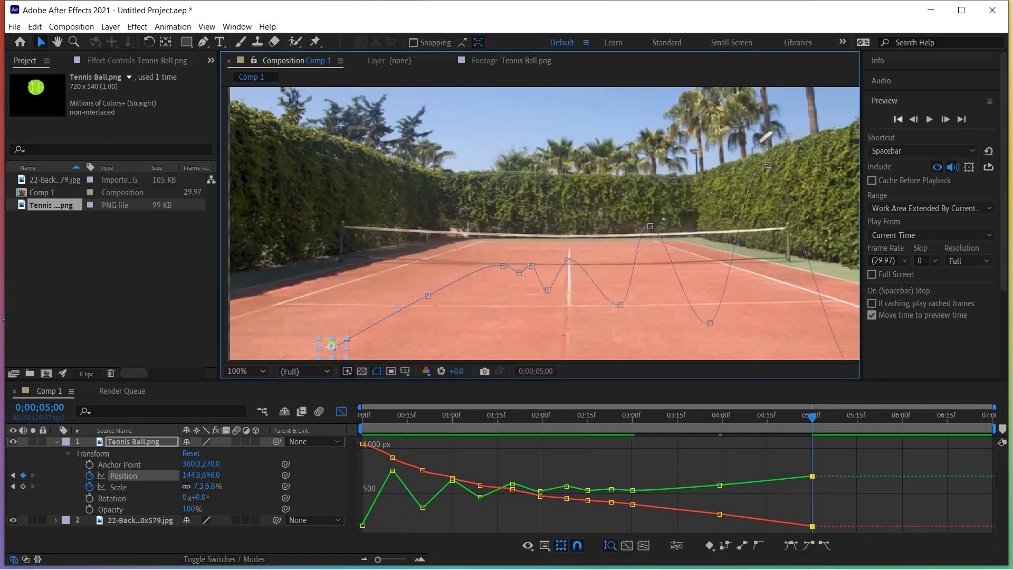
# - Preview the extended roll from the start and stop playback at about 0;00;06;20
pyautogui.click(897, 119)
pyautogui.click(929, 119)
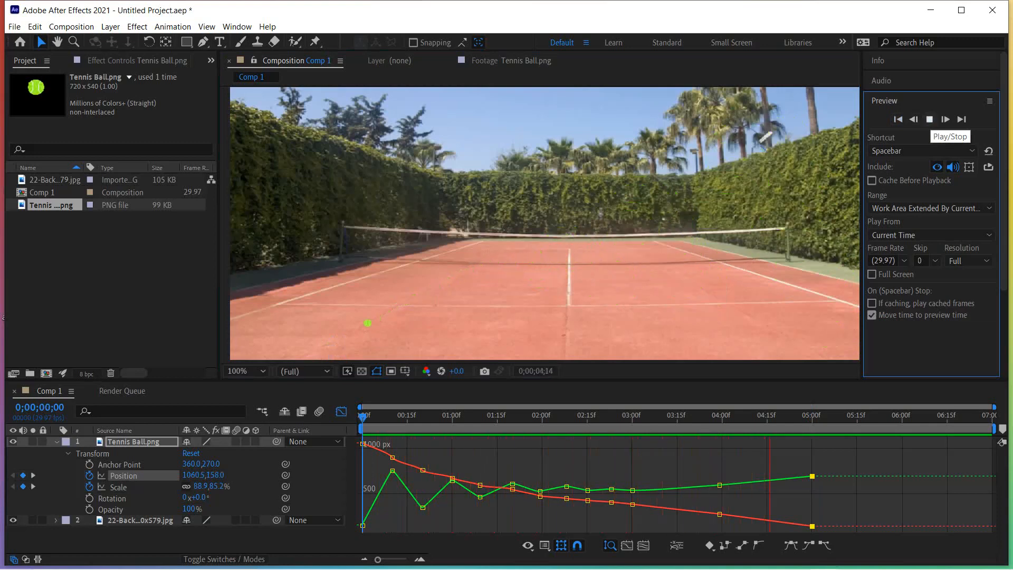
pyautogui.click(765, 137)
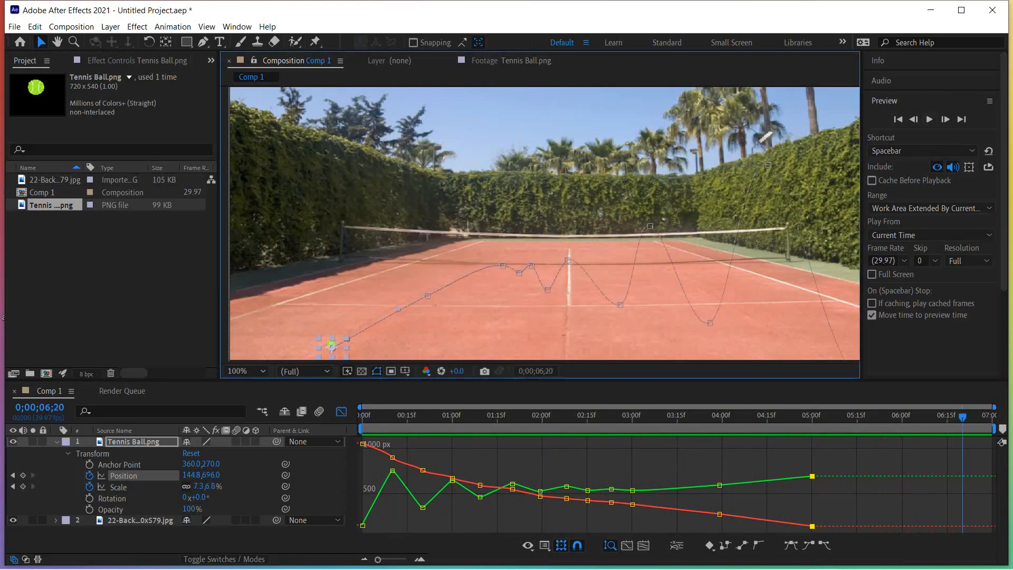
# - Move the last two Position keyframes to about 0;00;04;10 and 0;00;05;29, with Y values of about 635 and 756
pyautogui.moveTo(813, 477)
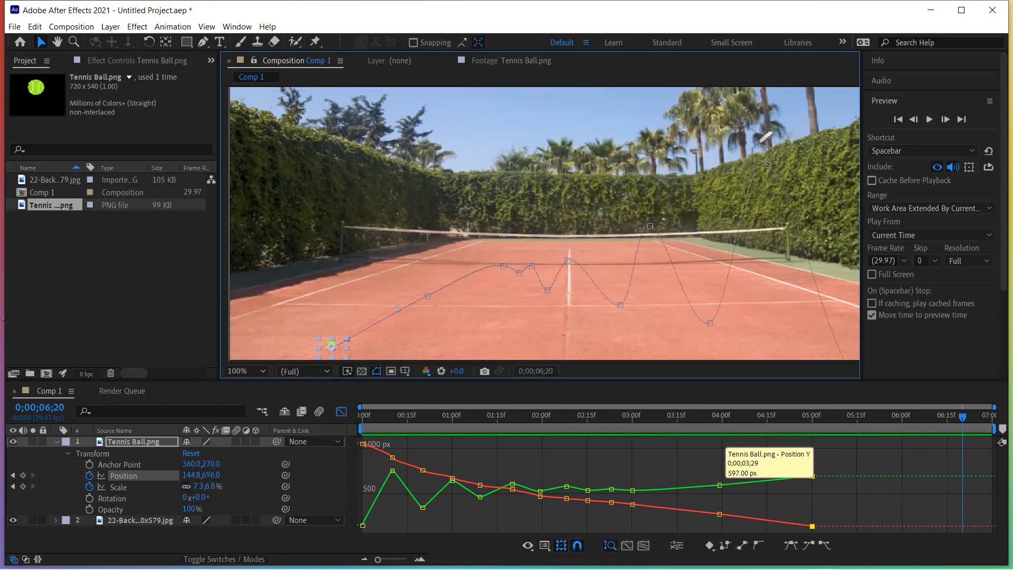
pyautogui.moveTo(720, 485); pyautogui.dragTo(899, 471)
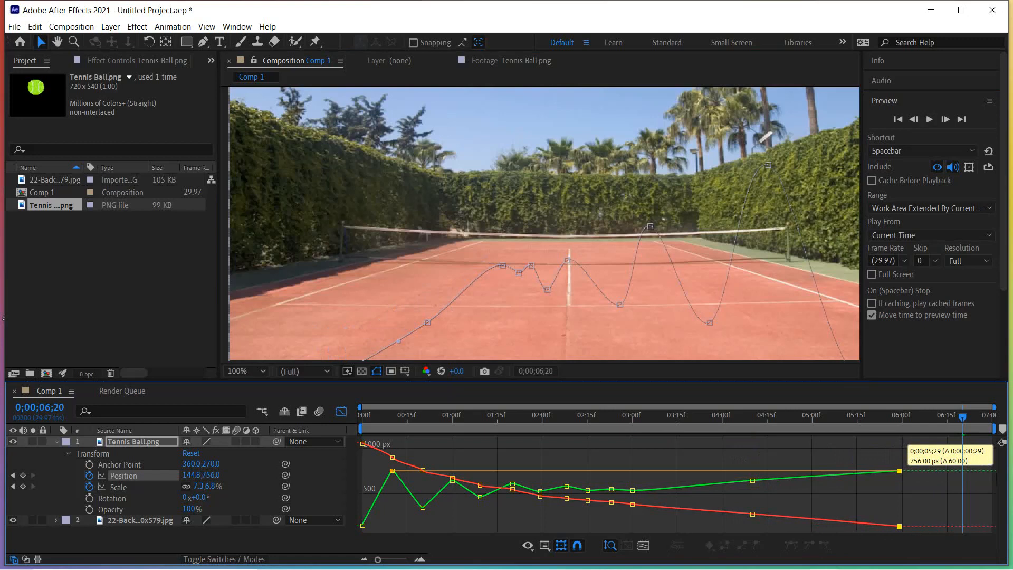
pyautogui.moveTo(899, 470); pyautogui.dragTo(899, 471)
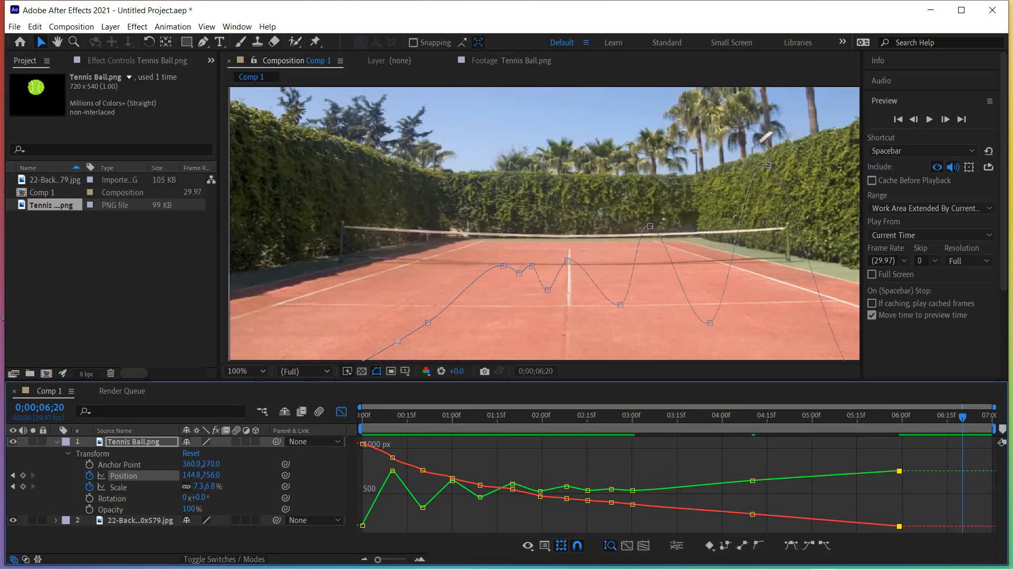
pyautogui.moveTo(427, 323); pyautogui.dragTo(423, 317)
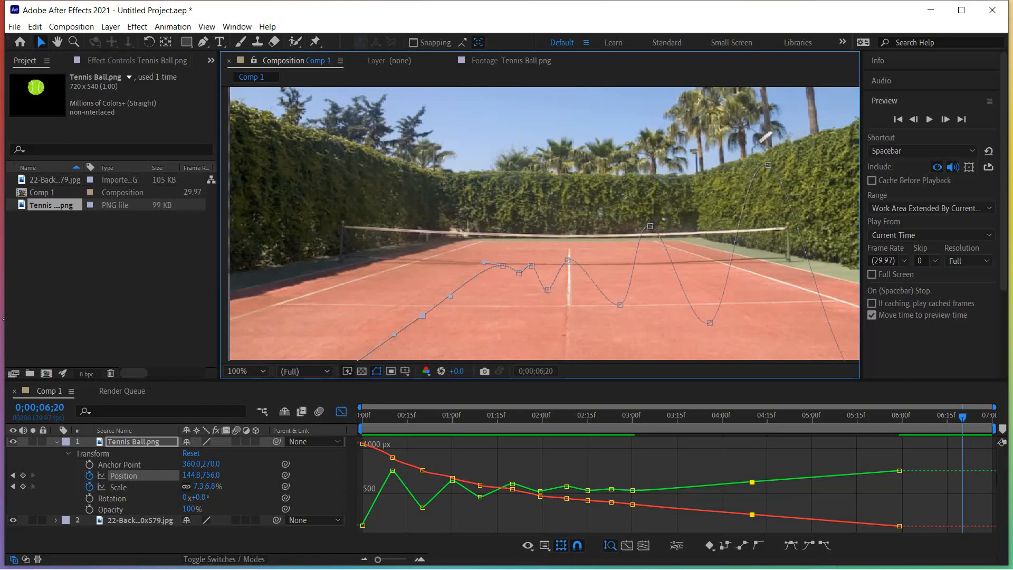
# - Play back the ball's roll at full and half view size, stopping at about 0;00;04;25
pyautogui.click(929, 119)
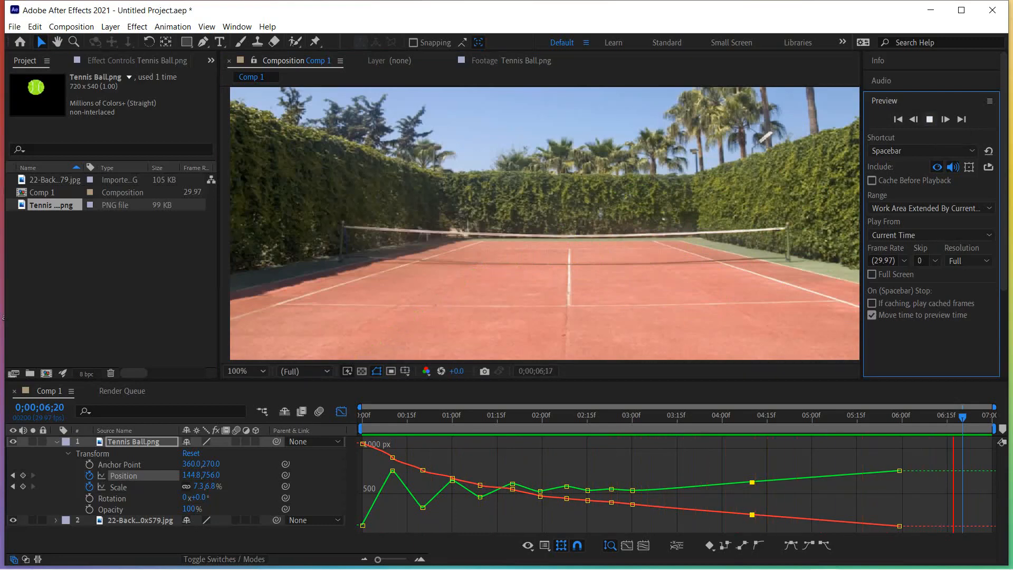
pyautogui.press('space')
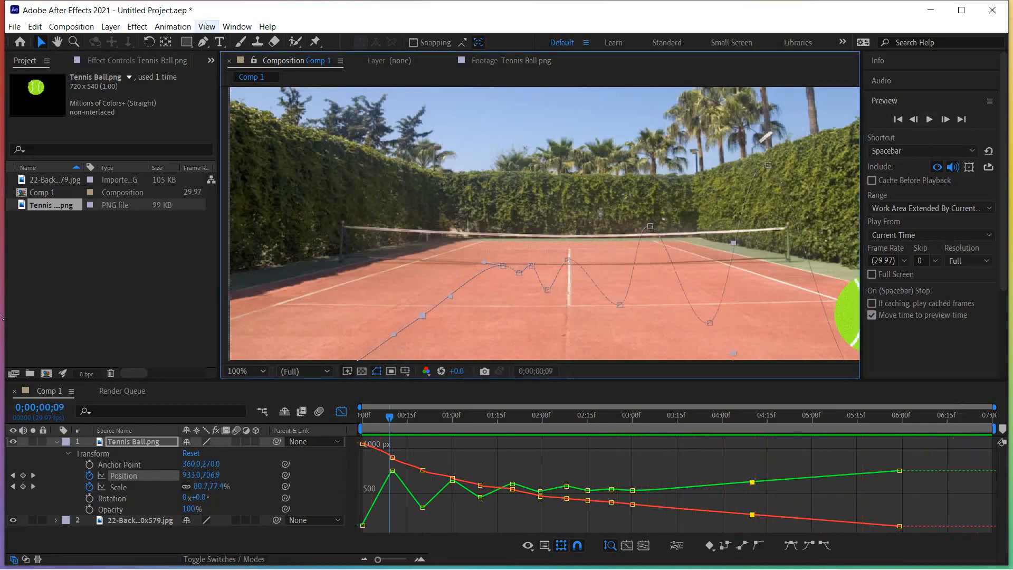
pyautogui.click(206, 26)
pyautogui.click(232, 69)
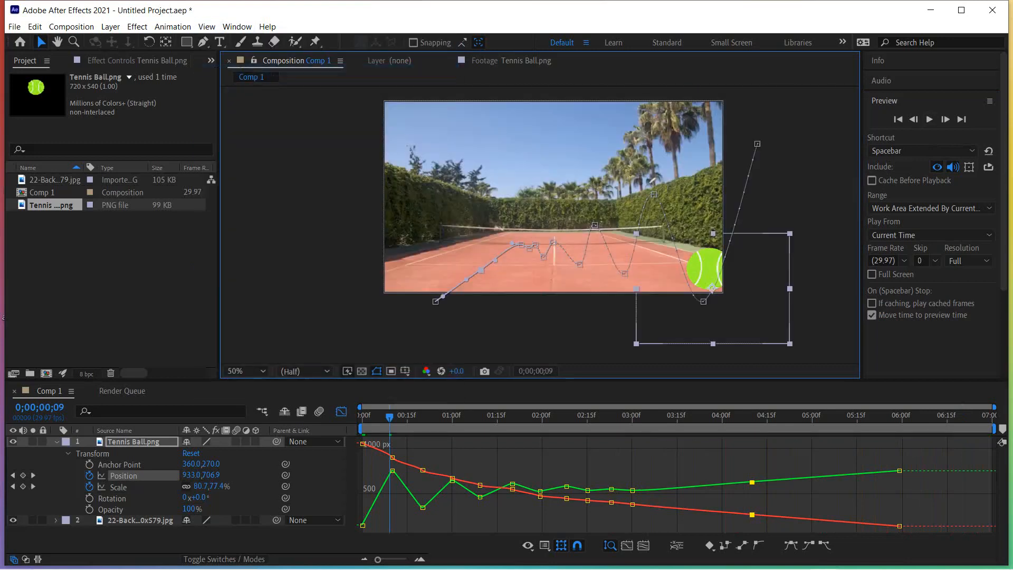
pyautogui.press('space')
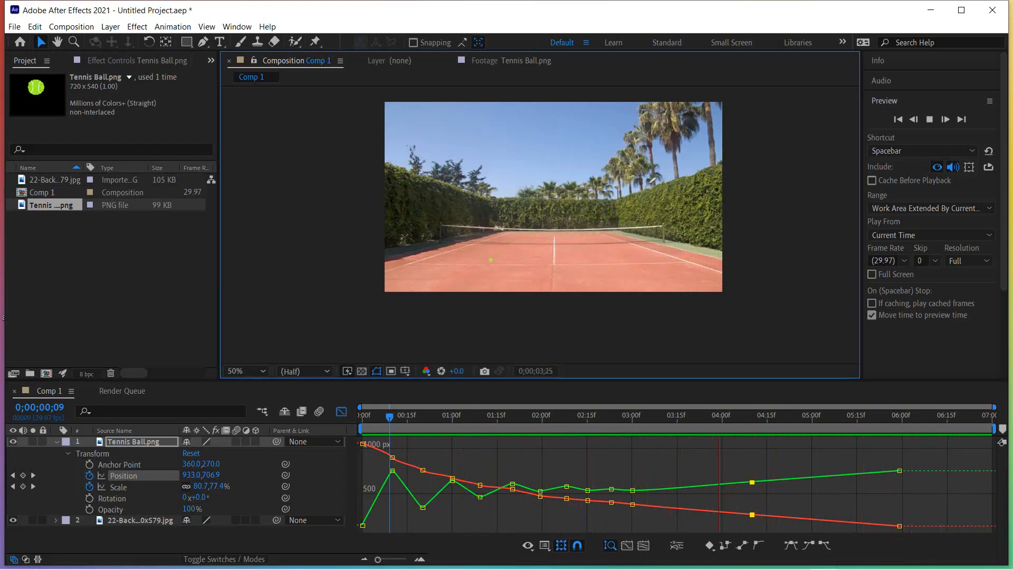
pyautogui.press('space')
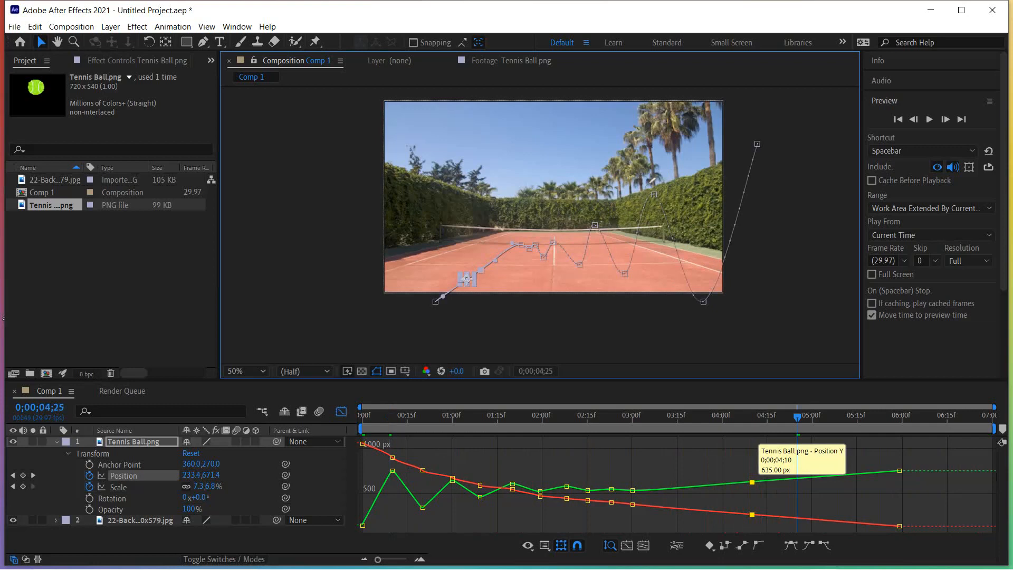
# - Move the last two Position keyframes to 0;00;04;25 at Y 648 and 0;00;07;00 at Y 836, and preview from the start
pyautogui.moveTo(752, 481); pyautogui.dragTo(797, 481)
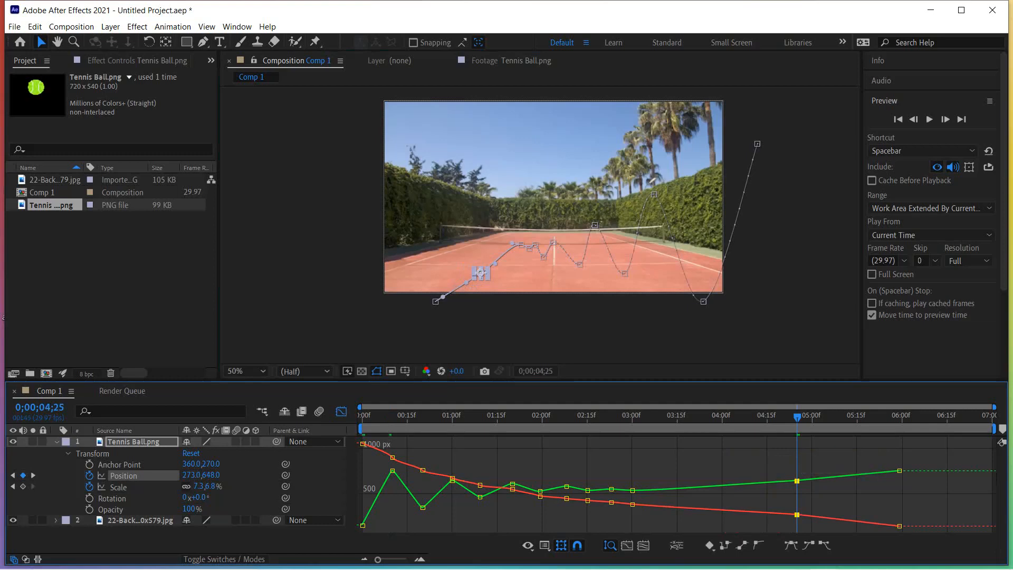
pyautogui.moveTo(899, 470); pyautogui.dragTo(992, 464)
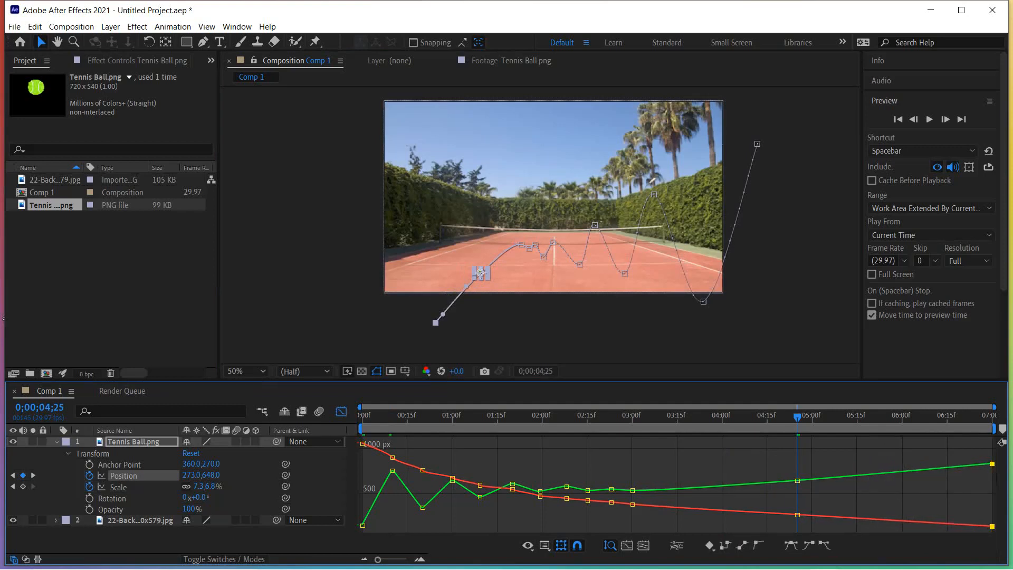
pyautogui.click(898, 119)
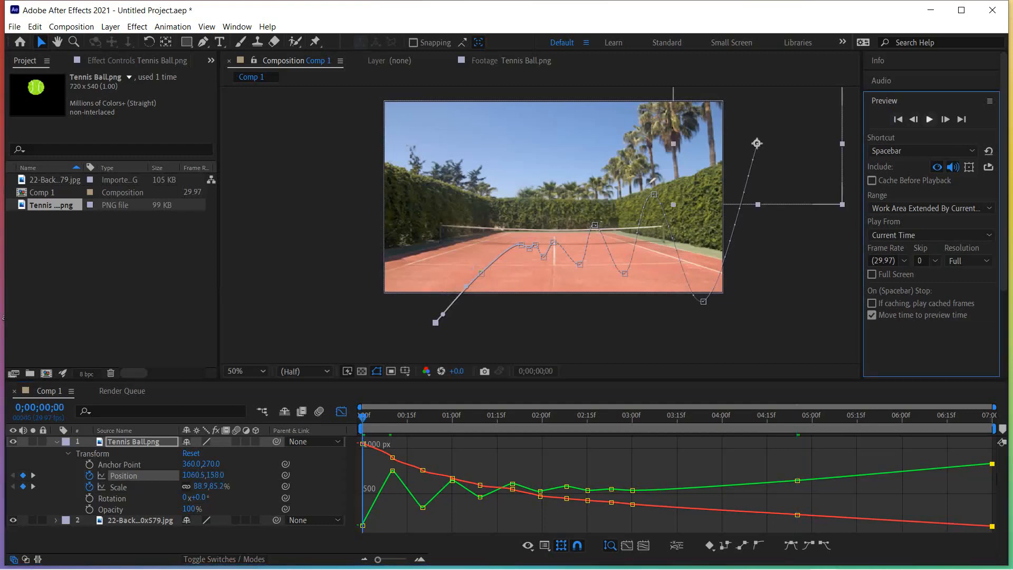
pyautogui.click(929, 119)
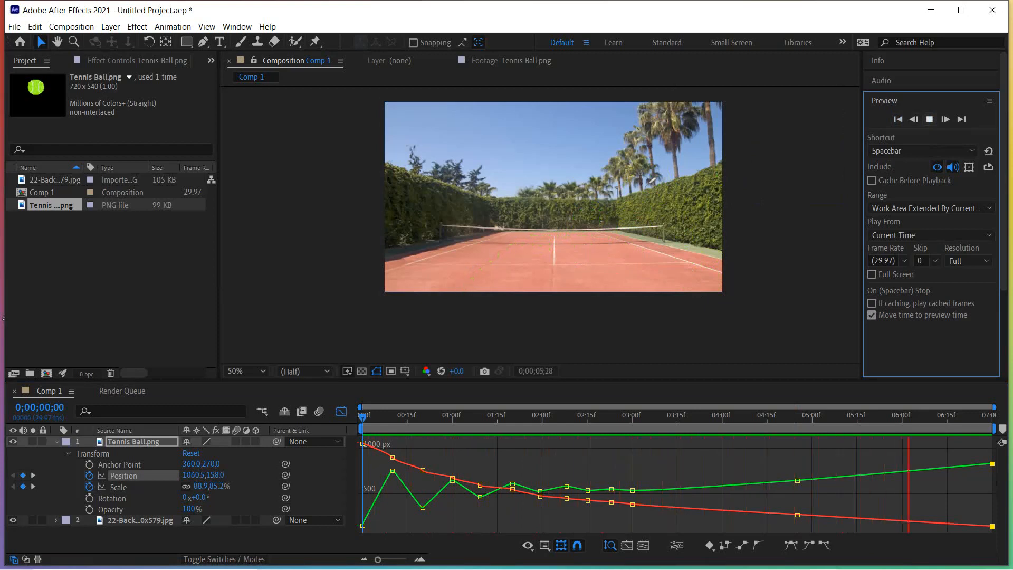
pyautogui.press('space')
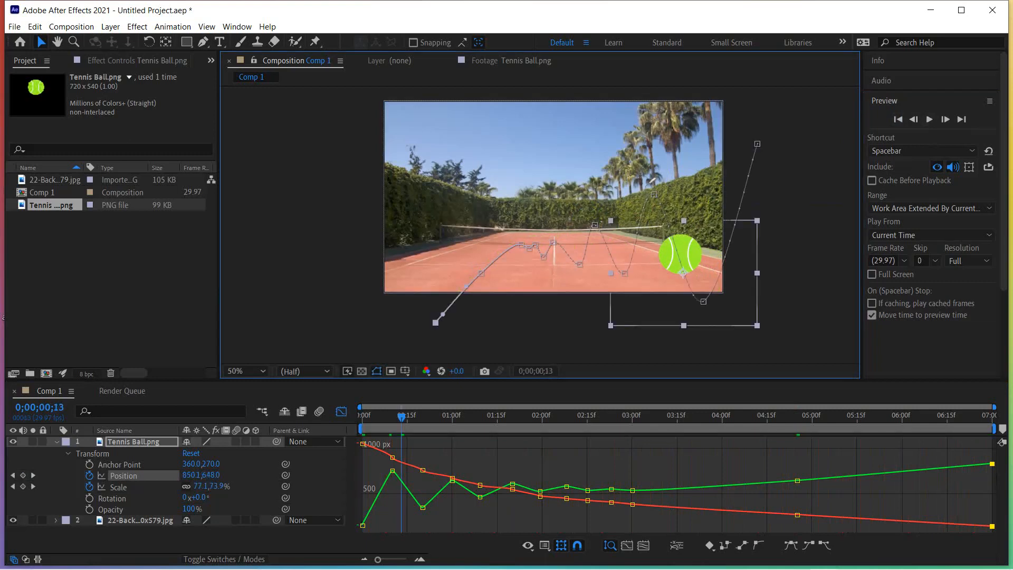
# - Switch the timeline from the graph editor to the keyframe view and move the current time to 0;00;06;29
pyautogui.click(401, 417)
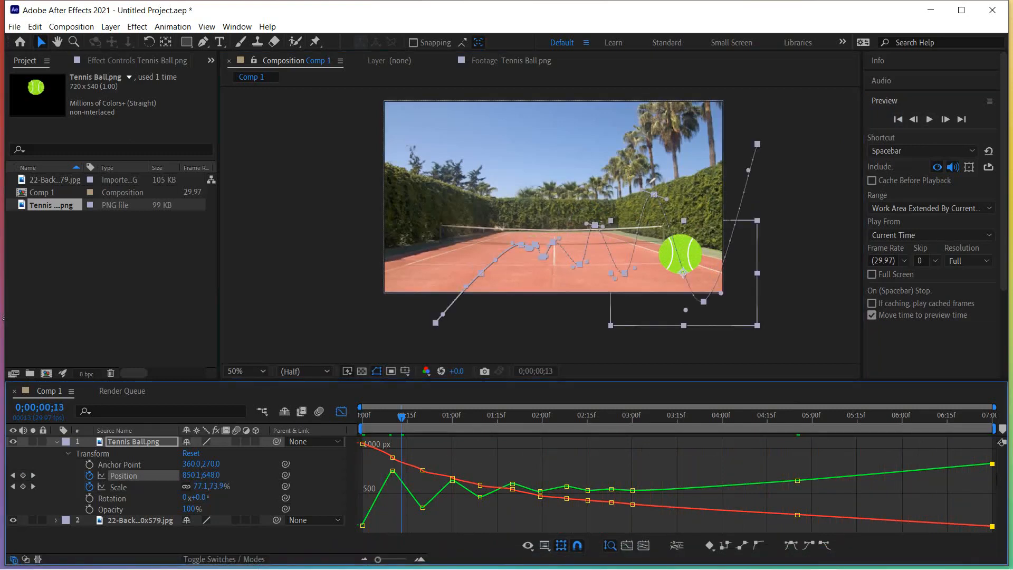
pyautogui.hotkey('ctrl', 'a')
pyautogui.click(341, 411)
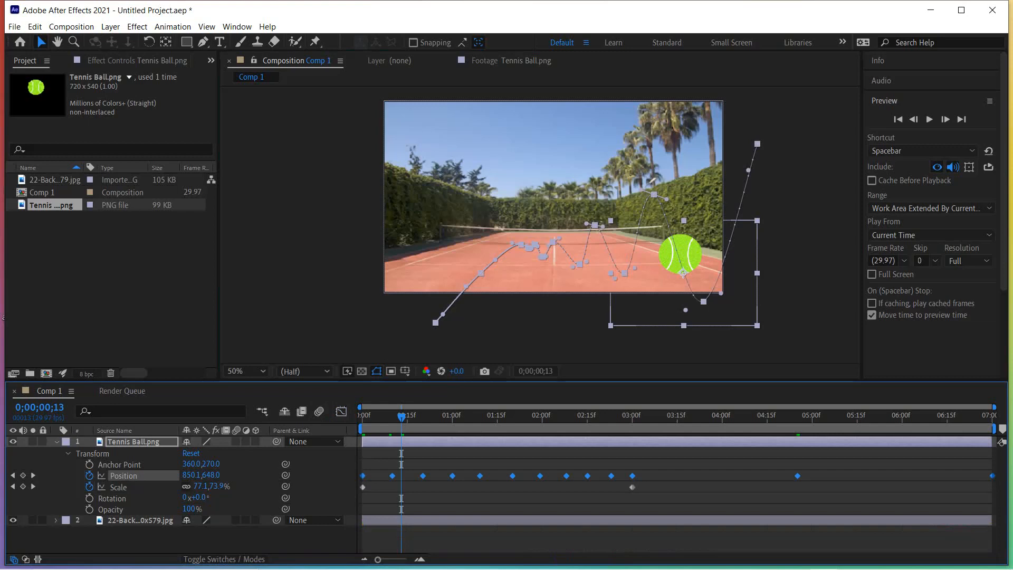
pyautogui.moveTo(402, 417); pyautogui.dragTo(990, 417)
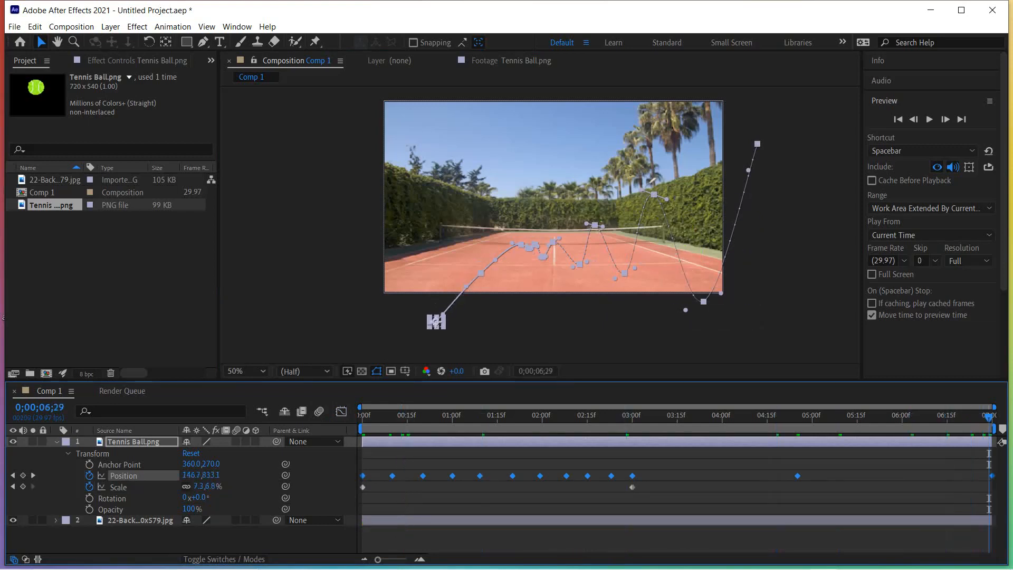
# - Select only the last Position keyframe and move the ball back inside the frame to about 235, 699
pyautogui.moveTo(436, 321); pyautogui.dragTo(450, 311)
pyautogui.hotkey('ctrl', 'z')
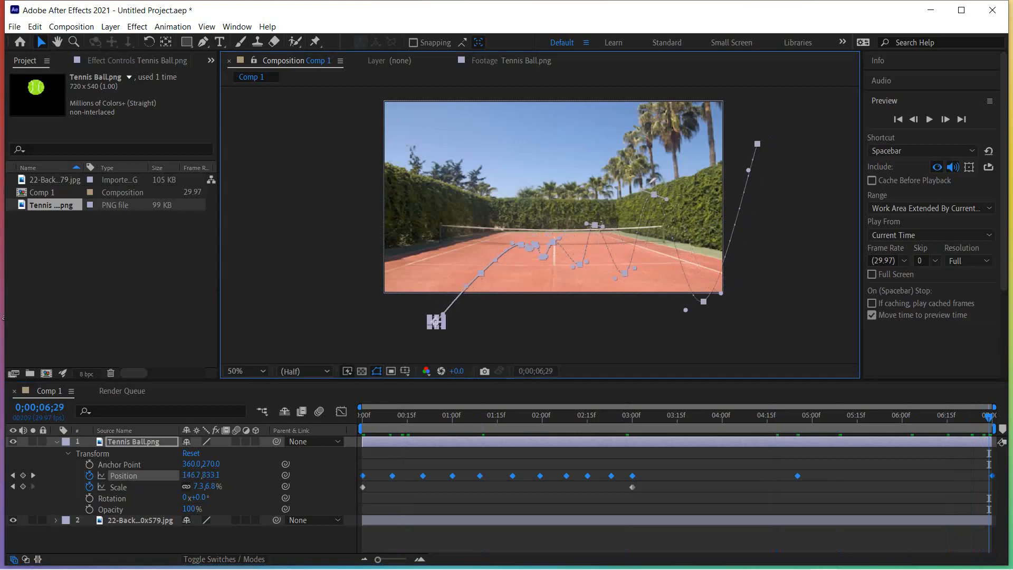
pyautogui.click(464, 539)
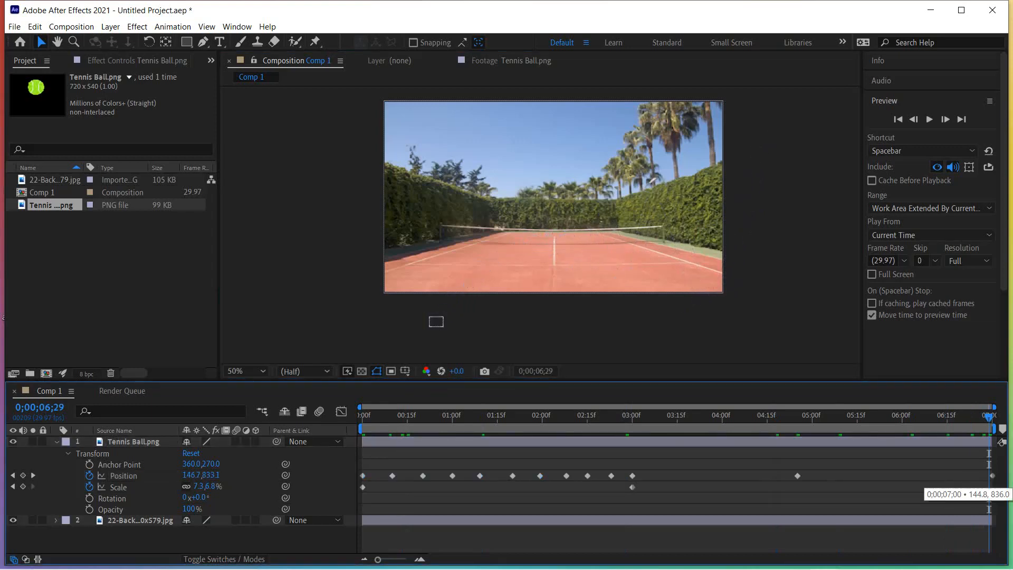
pyautogui.click(992, 475)
pyautogui.moveTo(436, 321); pyautogui.dragTo(468, 287)
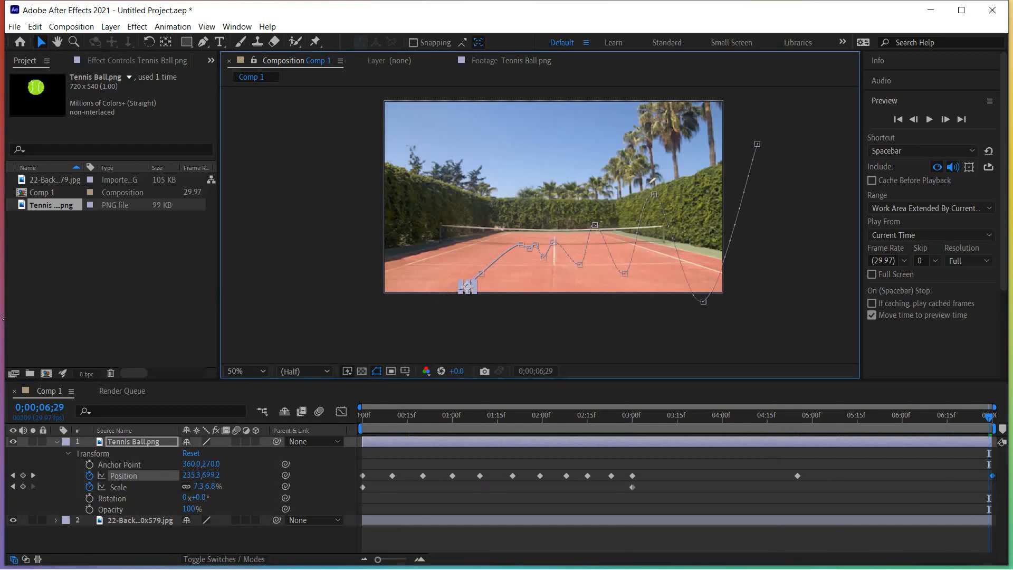
pyautogui.hotkey('ctrl', 'shift', 'a')
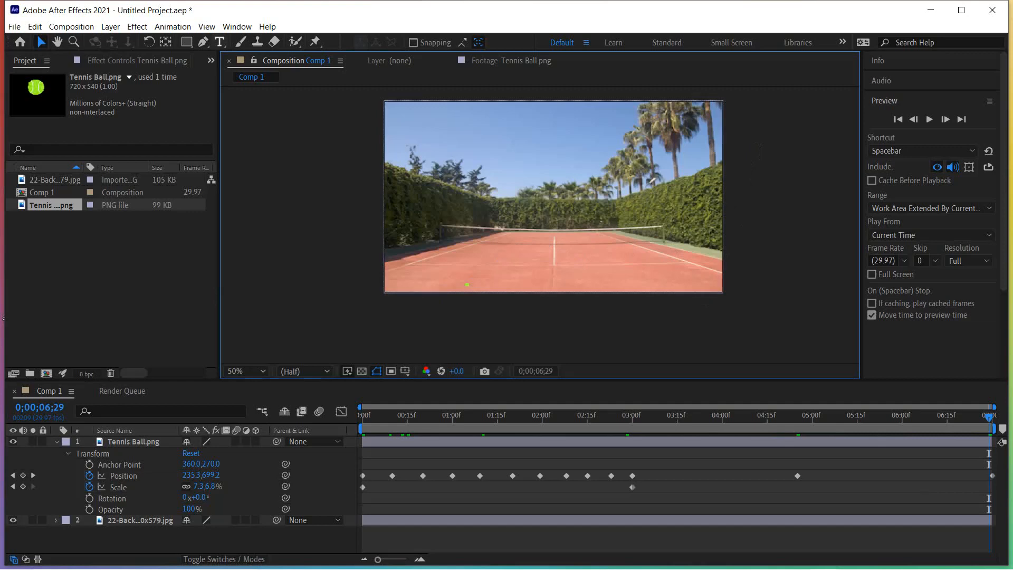
# - Preview the animation with the new end position at 100% view size and stop at about 0;00;02;11
pyautogui.click(206, 27)
pyautogui.click(221, 57)
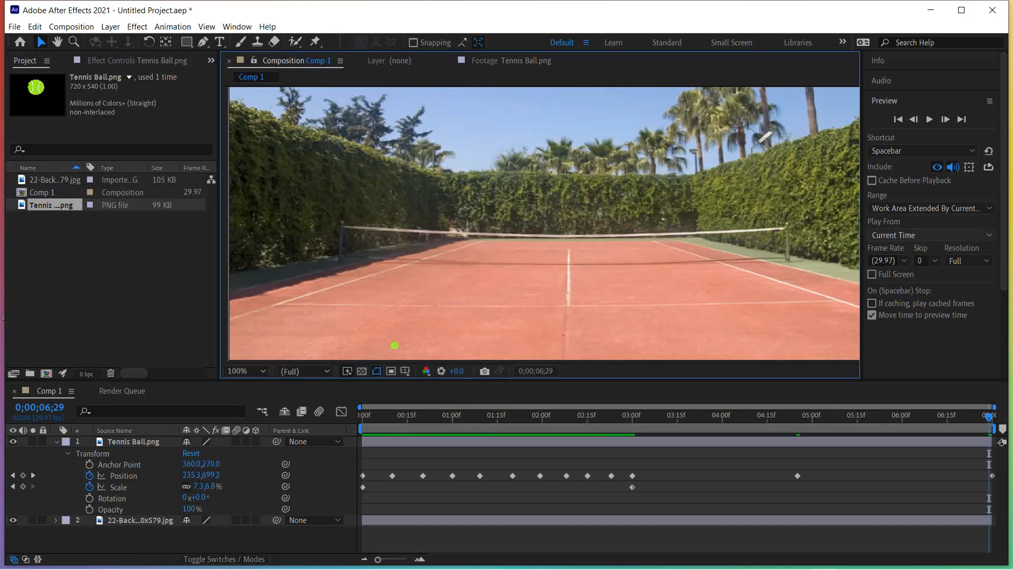
pyautogui.click(930, 119)
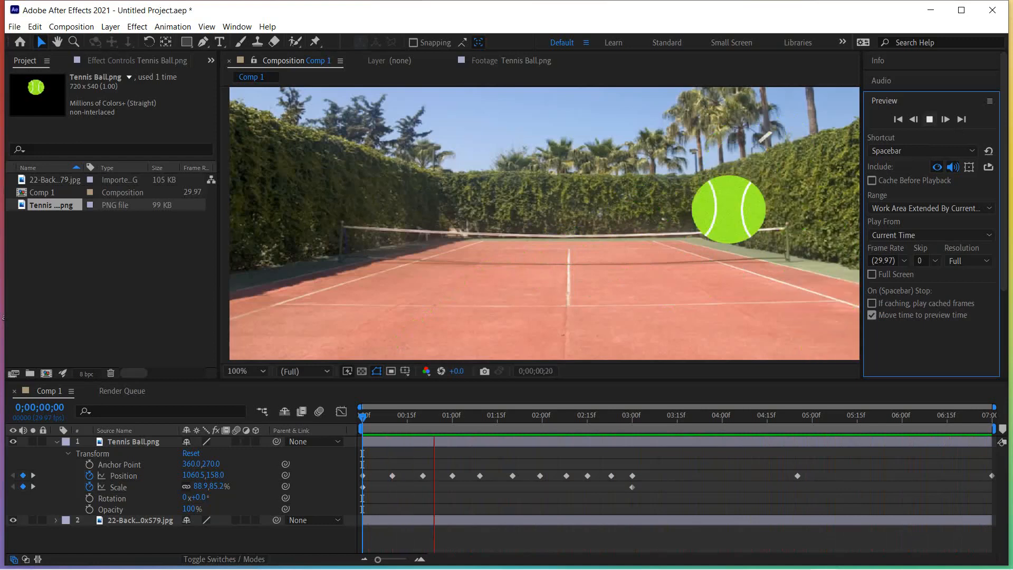
pyautogui.press('space')
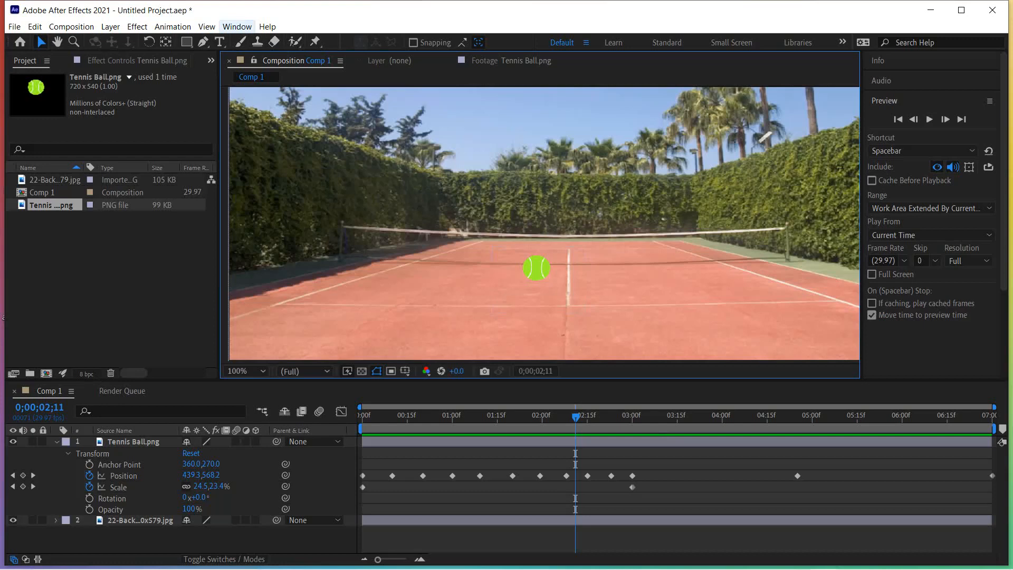
# - Select only the last Position keyframe, zoom the composition view out to 50%, and move the path's endpoint just below the frame's lower edge
pyautogui.click(123, 475)
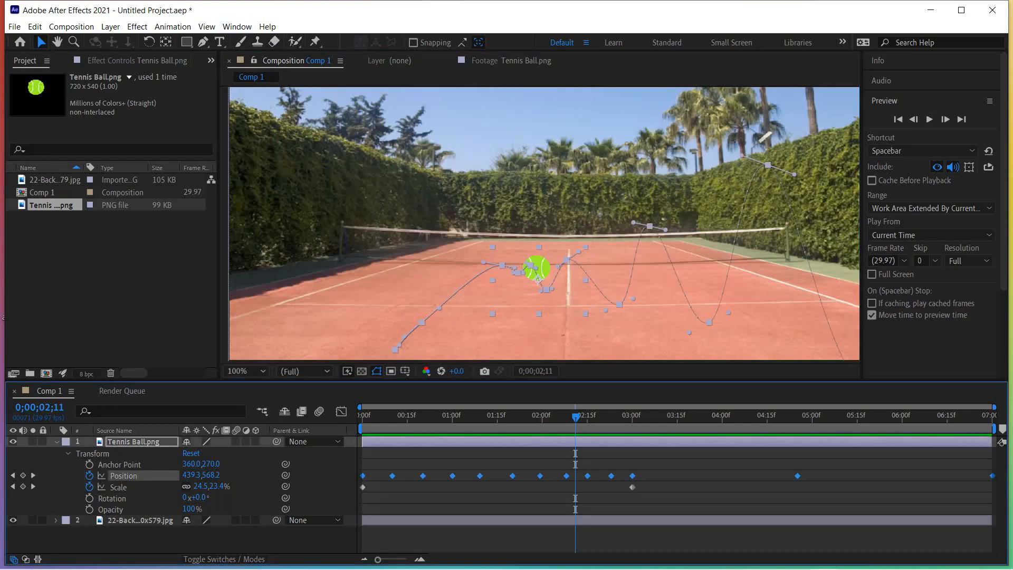
pyautogui.press('F2')
pyautogui.click(993, 476)
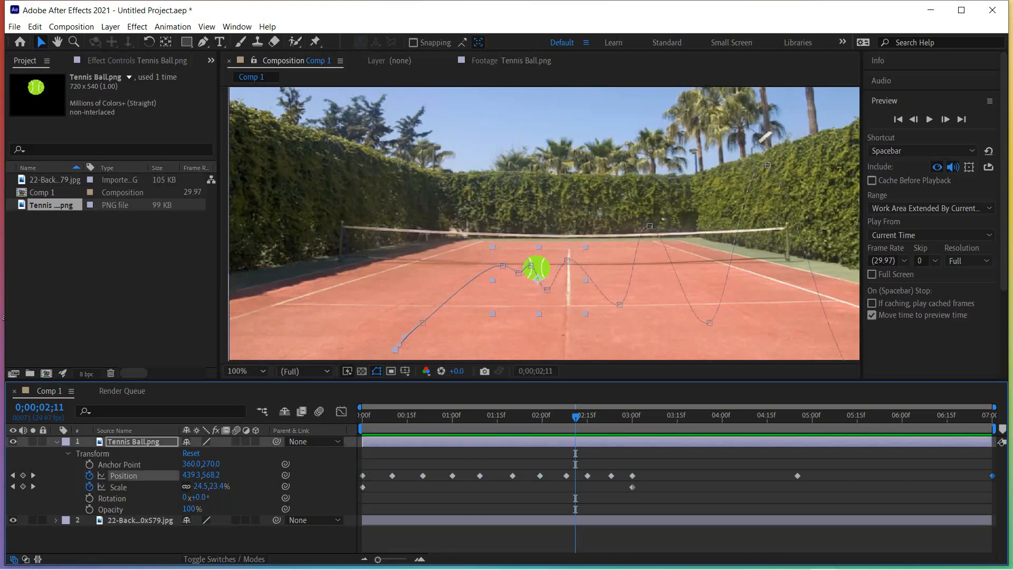
pyautogui.click(206, 27)
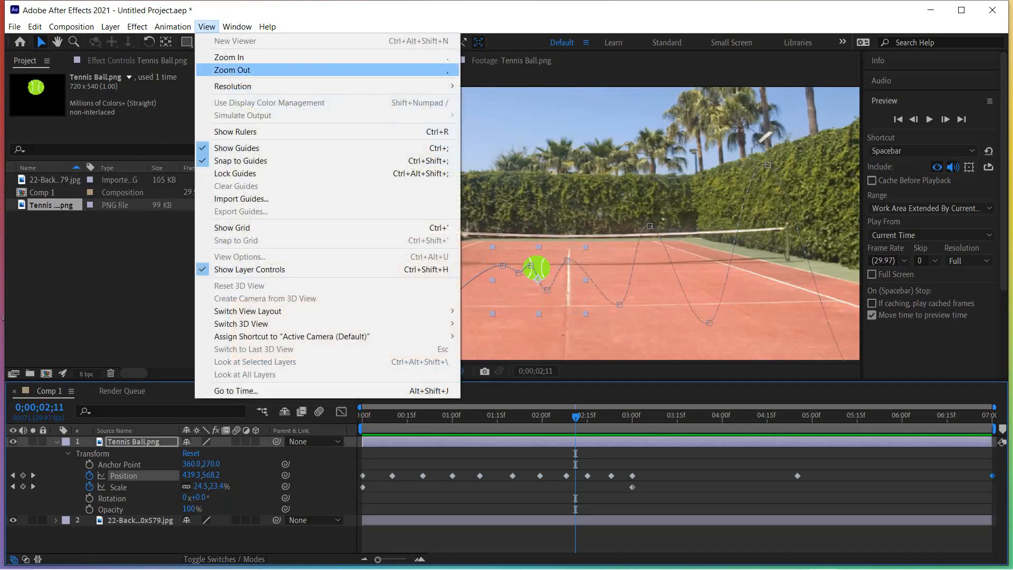
pyautogui.click(232, 70)
pyautogui.moveTo(468, 286); pyautogui.dragTo(441, 308)
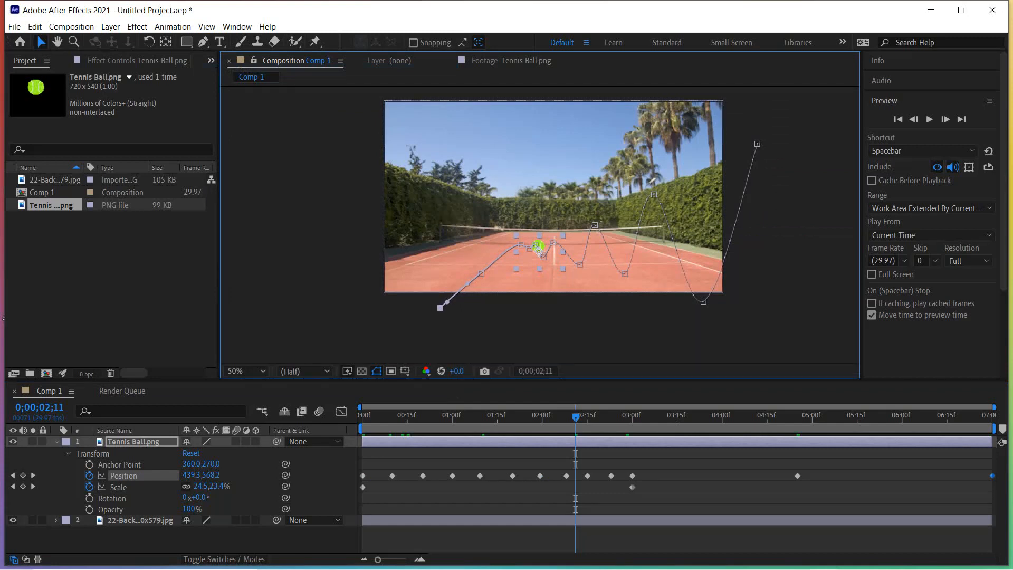
# - Try moving the second-to-last Position keyframe slightly past 0;00;05;00 and preview the animation from the start
pyautogui.moveTo(797, 475); pyautogui.dragTo(813, 475)
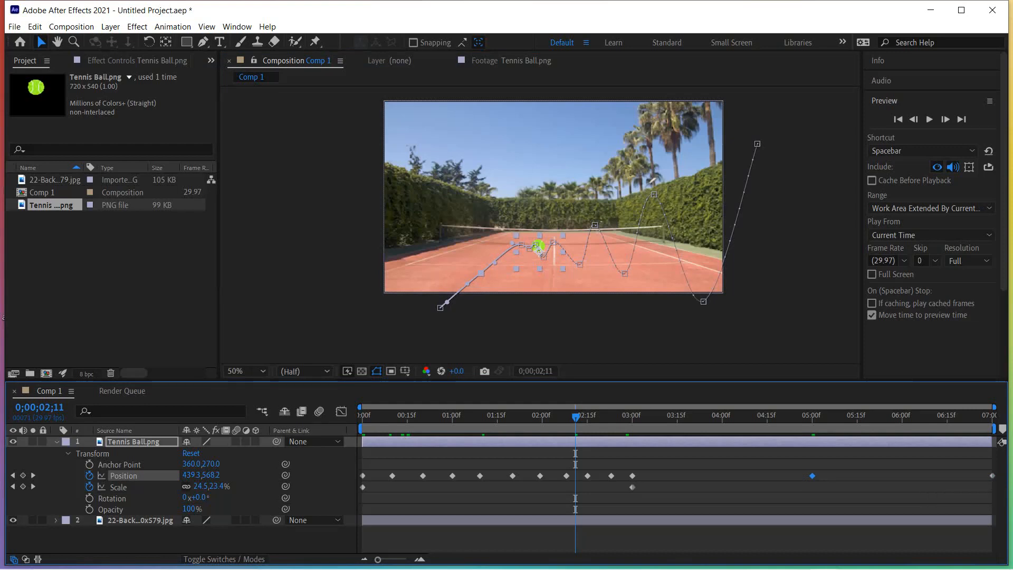
pyautogui.moveTo(812, 476); pyautogui.dragTo(815, 475)
pyautogui.click(898, 119)
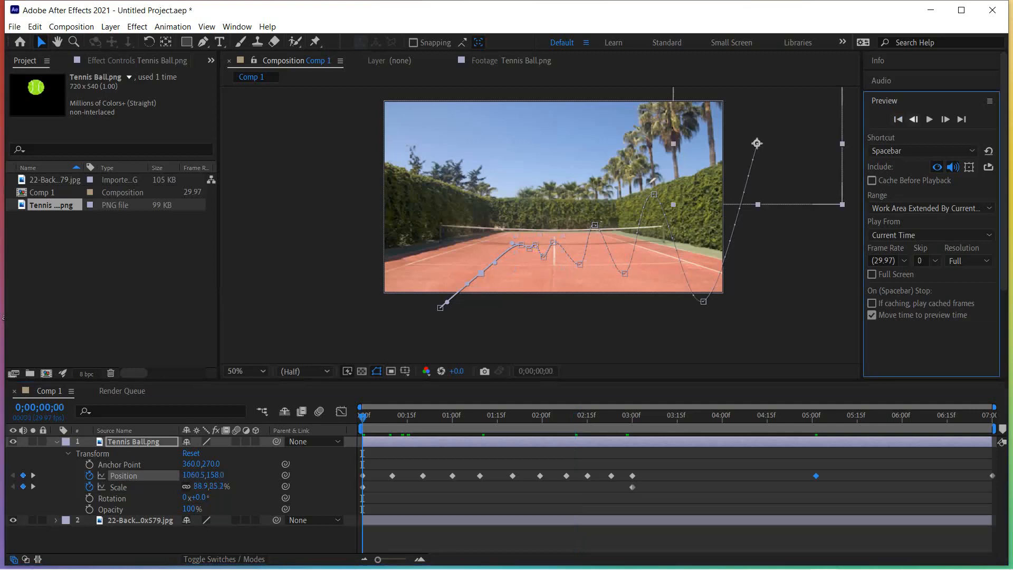
pyautogui.click(930, 120)
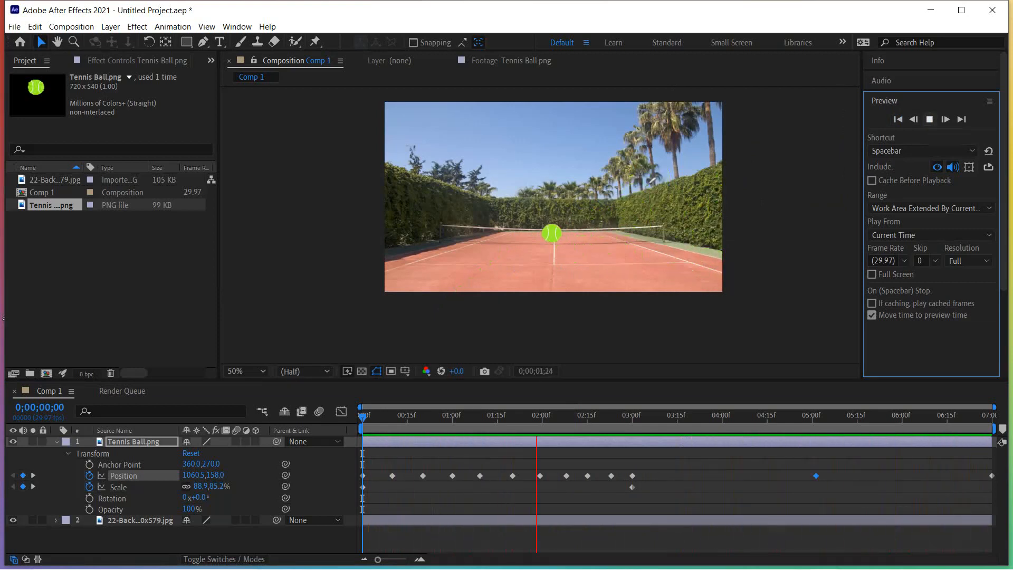
pyautogui.press('space')
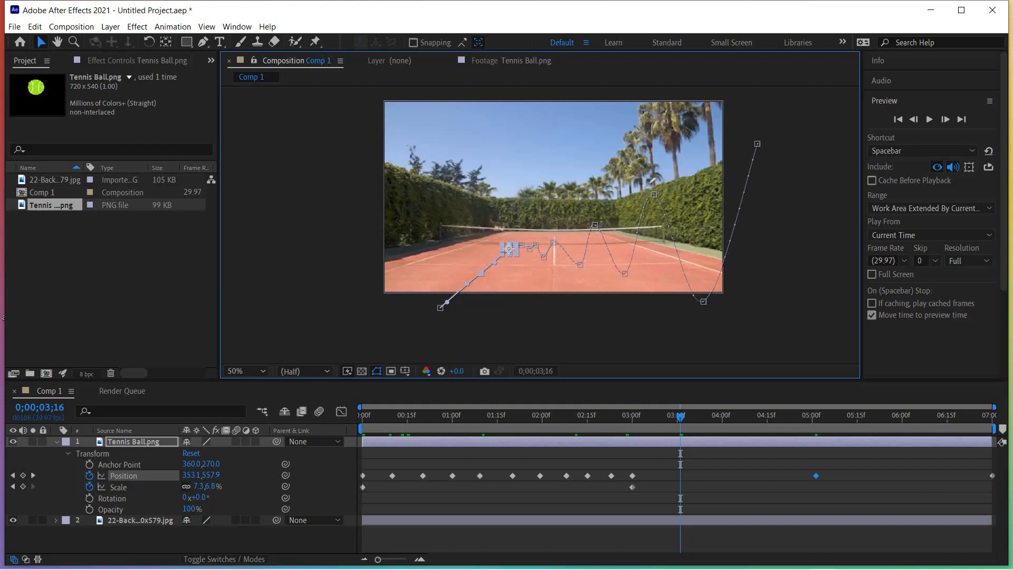
# - Try moving the second-to-last Position keyframe slightly before 0;00;05;00 and play the animation from the start
pyautogui.click(991, 476)
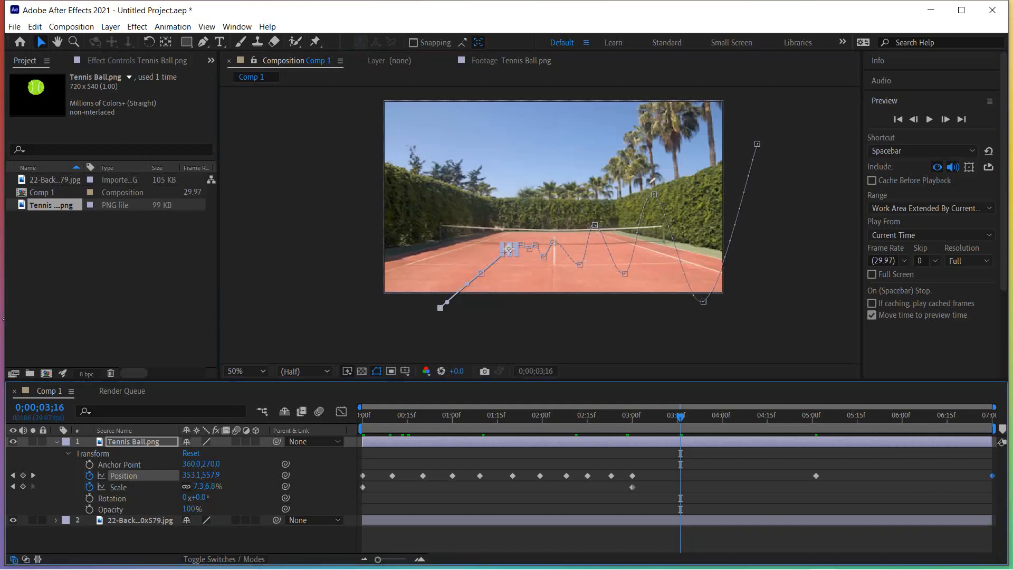
pyautogui.moveTo(989, 476); pyautogui.dragTo(992, 475)
pyautogui.moveTo(816, 476); pyautogui.dragTo(804, 475)
pyautogui.click(898, 119)
pyautogui.click(930, 119)
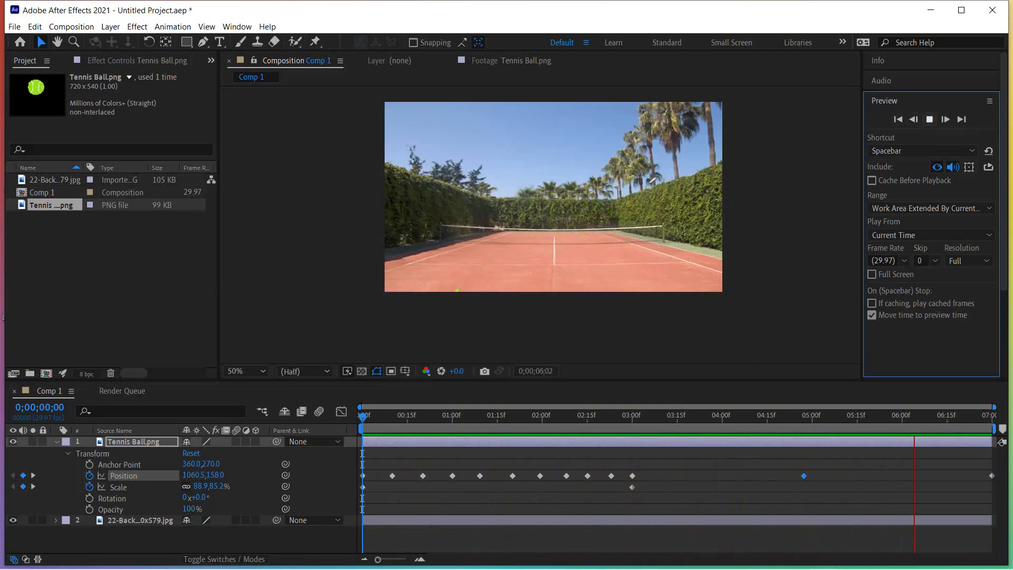
pyautogui.press('space')
# - Move the second-to-last Position keyframe to 0;00;04;24 and preview the result
pyautogui.moveTo(804, 475); pyautogui.dragTo(794, 475)
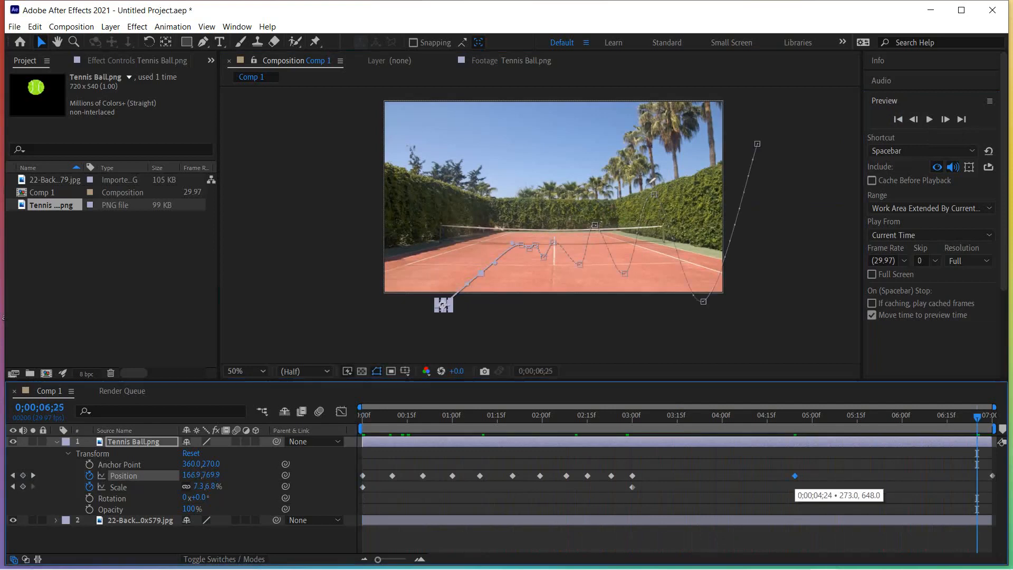
pyautogui.click(930, 119)
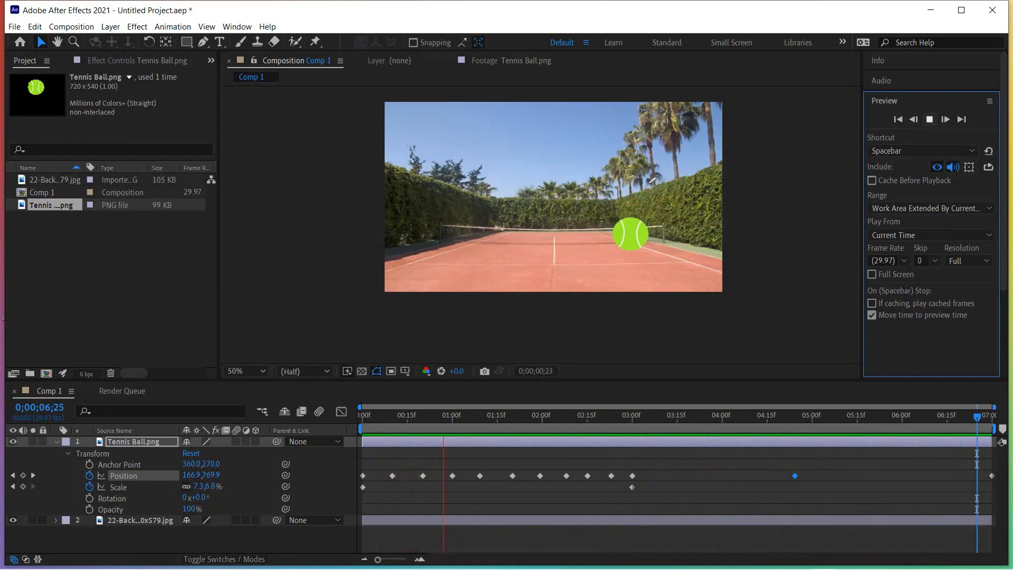
pyautogui.press('space')
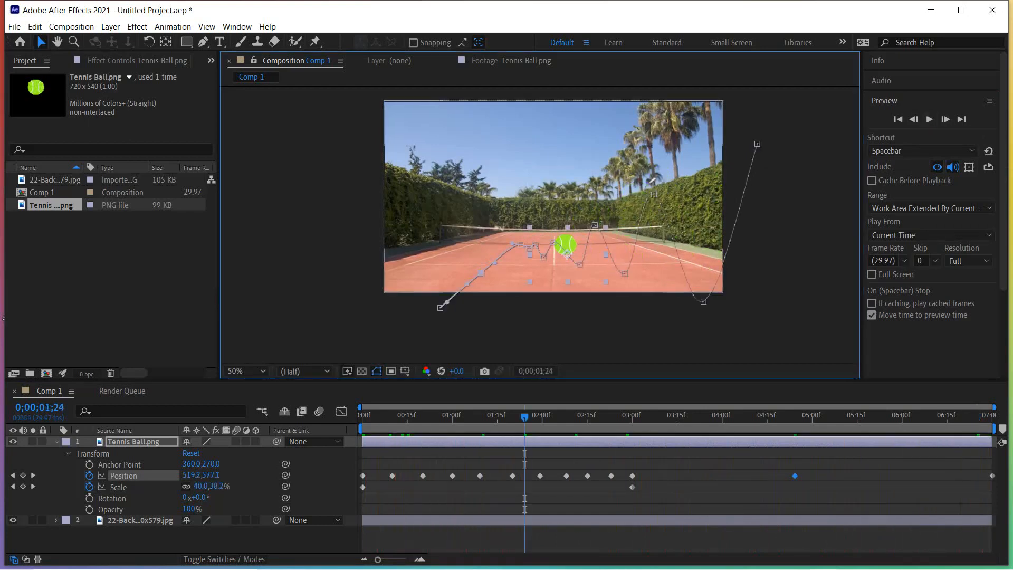
# - Adjust the motion path's curve handles at the second low point and the first two bounce peaks
pyautogui.click(624, 273)
pyautogui.moveTo(635, 268); pyautogui.dragTo(639, 262)
pyautogui.click(654, 194)
pyautogui.moveTo(666, 199); pyautogui.dragTo(665, 202)
pyautogui.click(594, 225)
pyautogui.moveTo(586, 223); pyautogui.dragTo(589, 220)
# - Refine the motion path's curve around the third and fourth low points near the centre line
pyautogui.click(580, 264)
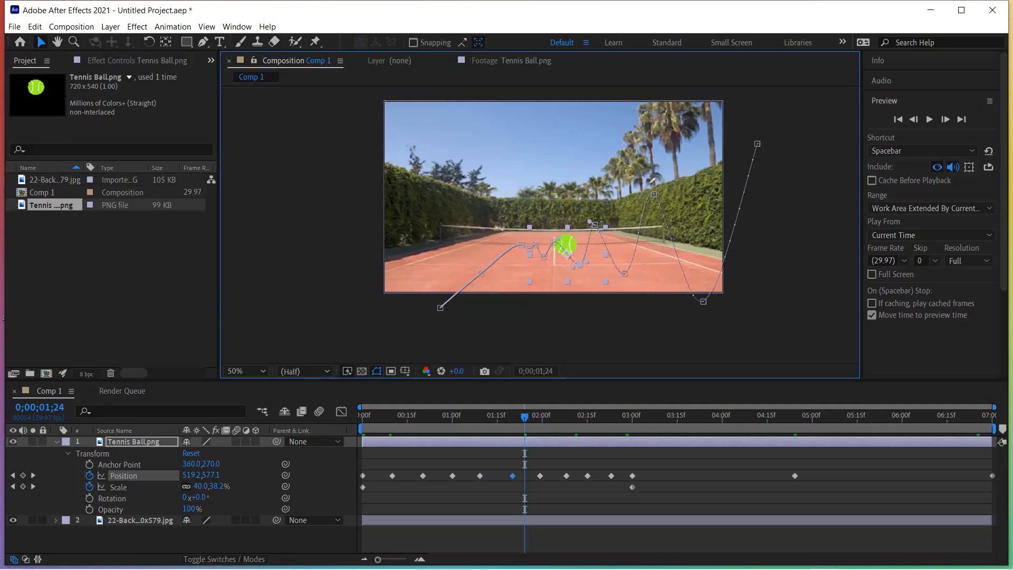
pyautogui.moveTo(573, 267); pyautogui.dragTo(572, 263)
pyautogui.click(544, 257)
pyautogui.moveTo(536, 245); pyautogui.dragTo(539, 249)
pyautogui.click(580, 264)
pyautogui.click(534, 248)
pyautogui.click(538, 253)
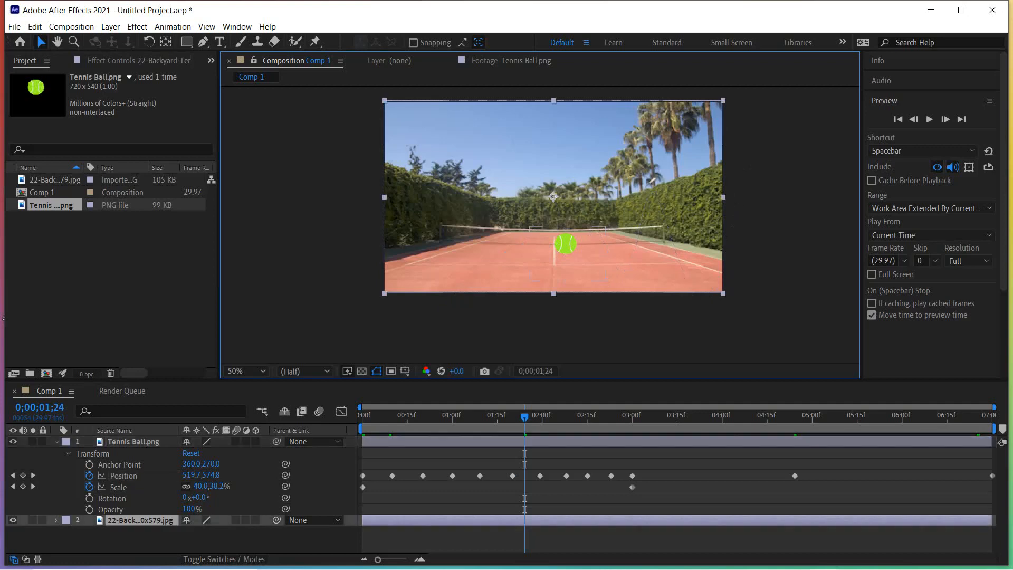
# - Reselect the Position keyframe between 0;00;01;15 and 0;00;02;00 and lower its curve handle toward the following peak
pyautogui.click(123, 476)
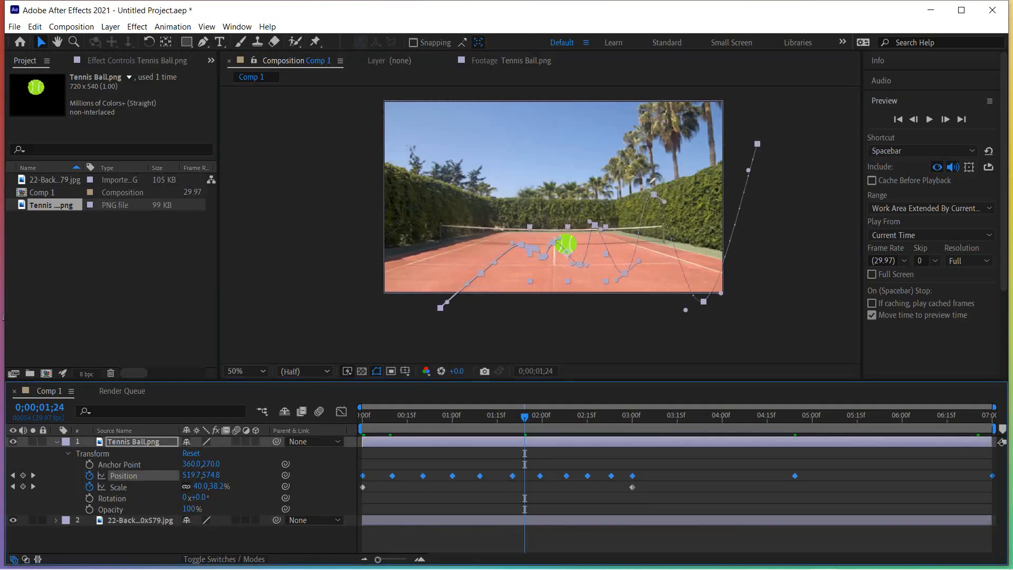
pyautogui.click(567, 476)
pyautogui.click(512, 476)
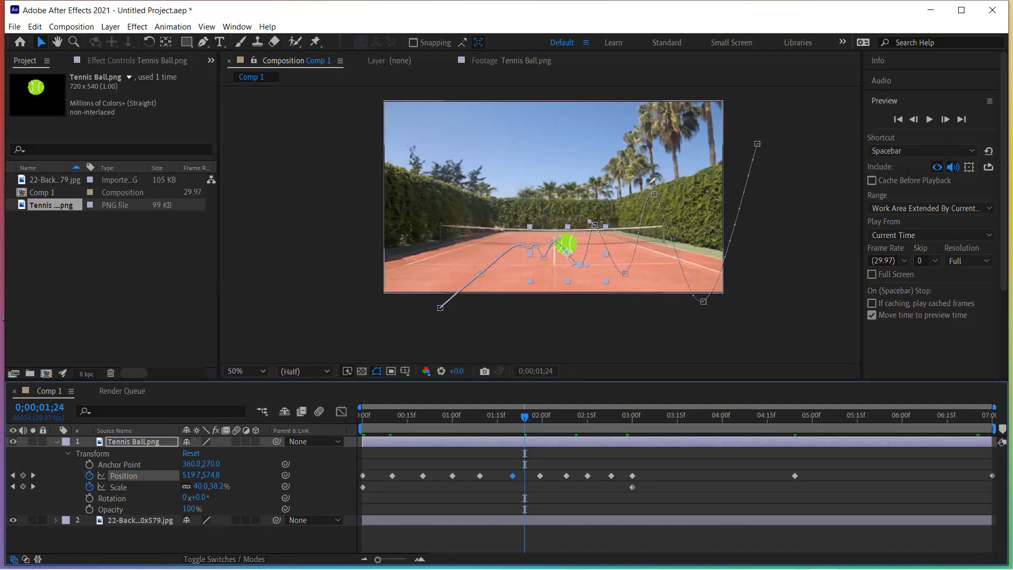
pyautogui.moveTo(560, 239); pyautogui.dragTo(560, 245)
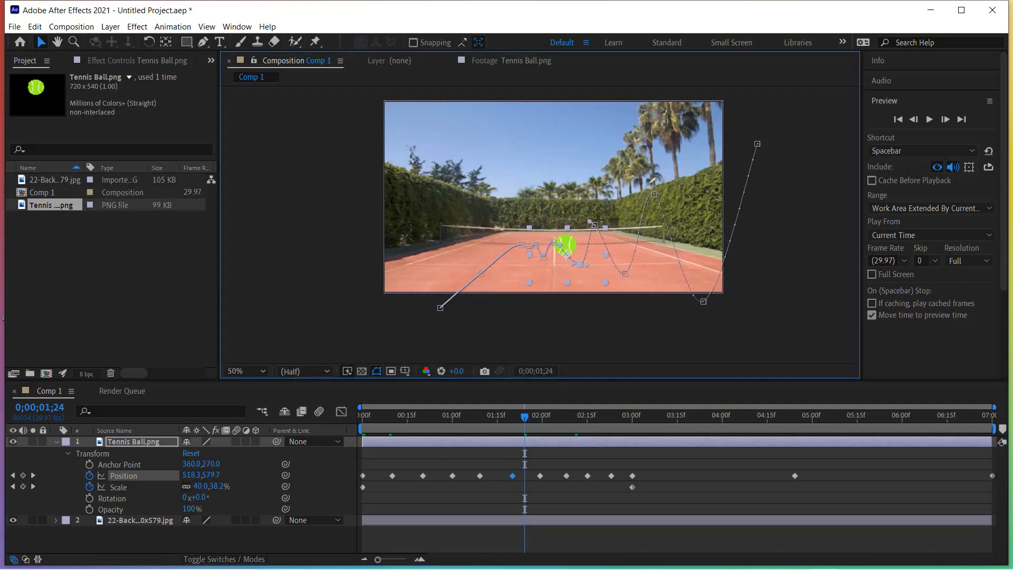
# - Nudge the path points of the last small bounces near the net and preview the animation from the start
pyautogui.click(543, 257)
pyautogui.moveTo(522, 245); pyautogui.dragTo(524, 244)
pyautogui.click(929, 119)
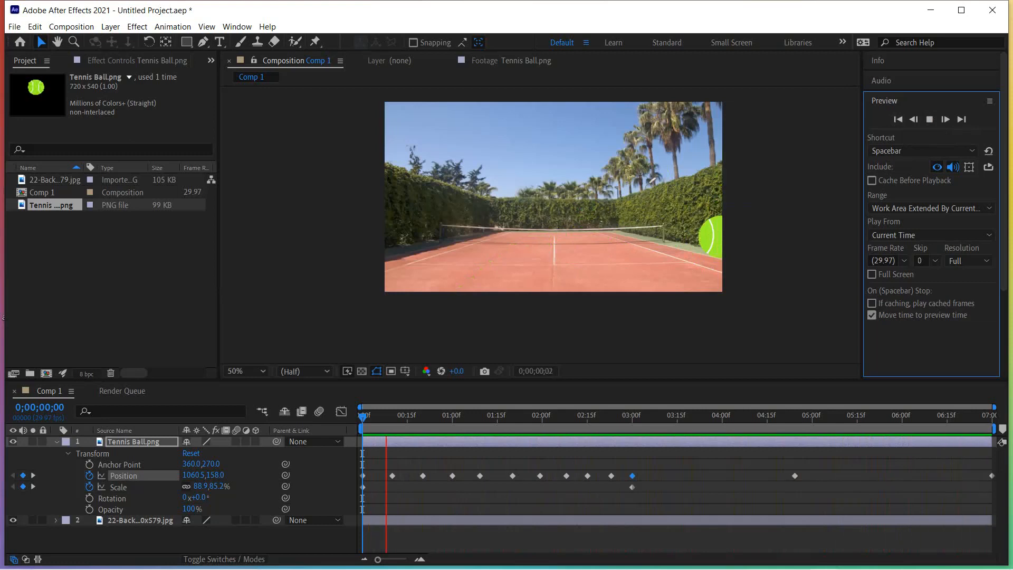
pyautogui.press('space')
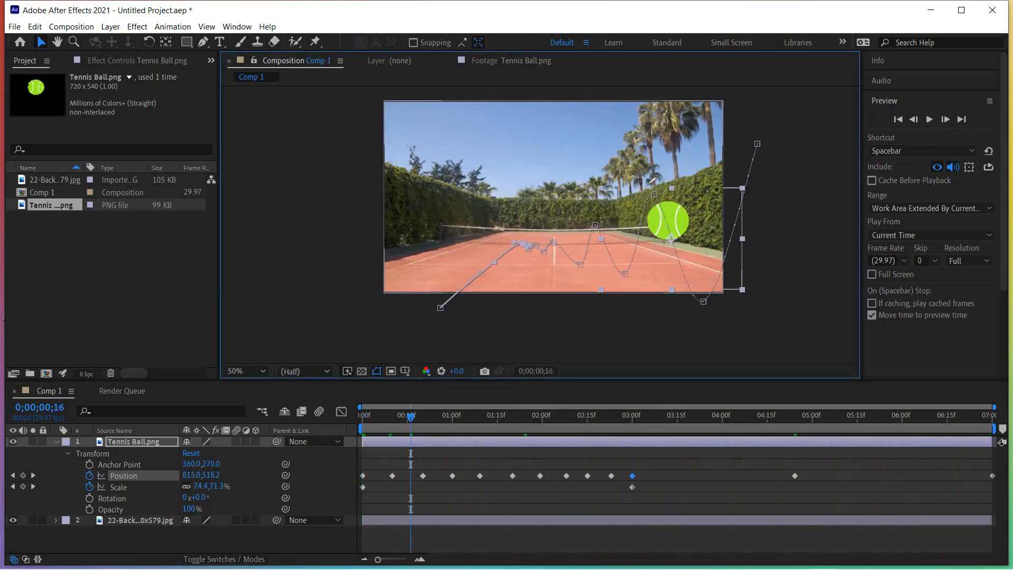
# - Raise the third and fourth low points of the motion path to make the last bounces shallower
pyautogui.click(553, 242)
pyautogui.moveTo(545, 252); pyautogui.dragTo(546, 250)
pyautogui.moveTo(580, 264); pyautogui.dragTo(576, 257)
pyautogui.click(548, 250)
# - Delete the two Position keyframes of the smallest bounce, just before the 0;00;03;00 keyframe
pyautogui.click(536, 244)
pyautogui.press('Delete')
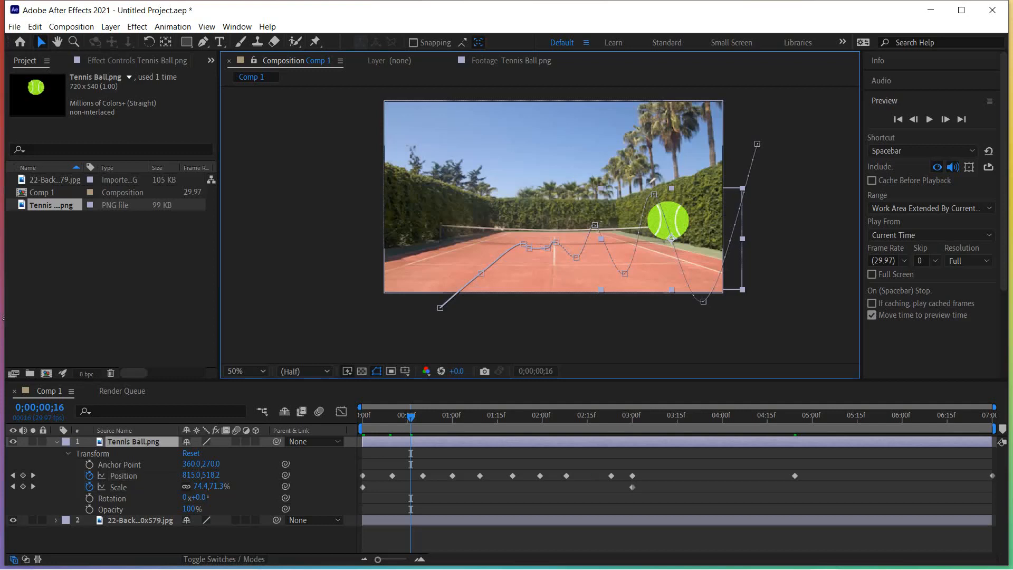
pyautogui.click(530, 248)
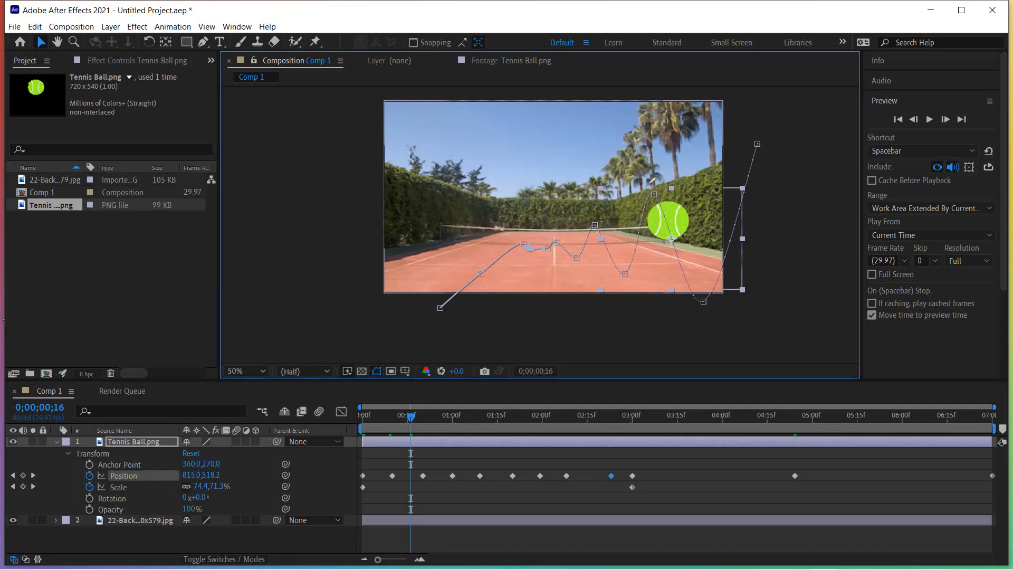
pyautogui.press('Delete')
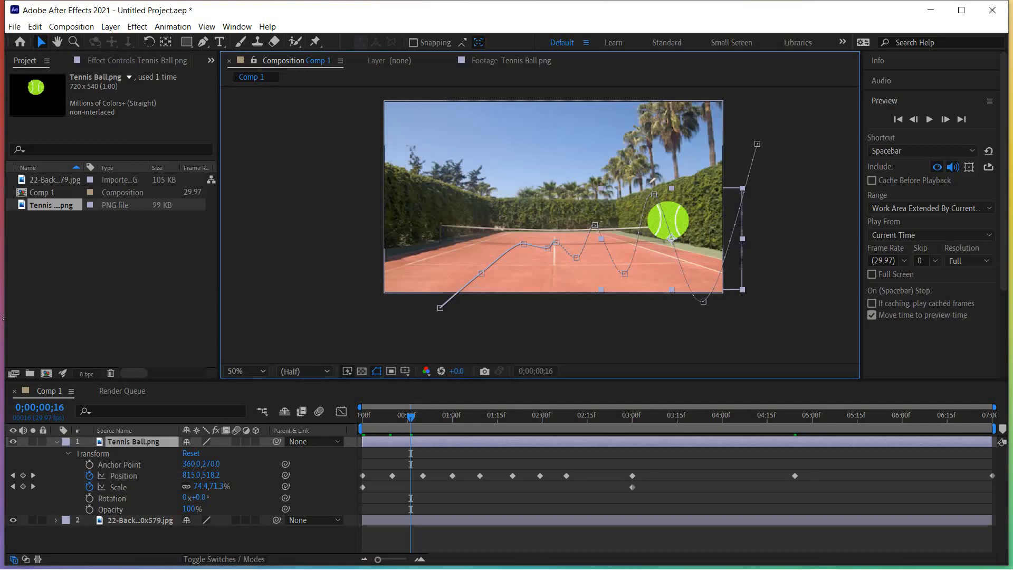
# - Move the 0;00;03;00 path point closer to the last bounce, nudge the roll's midpoint, and preview from the start
pyautogui.moveTo(523, 244); pyautogui.dragTo(537, 244)
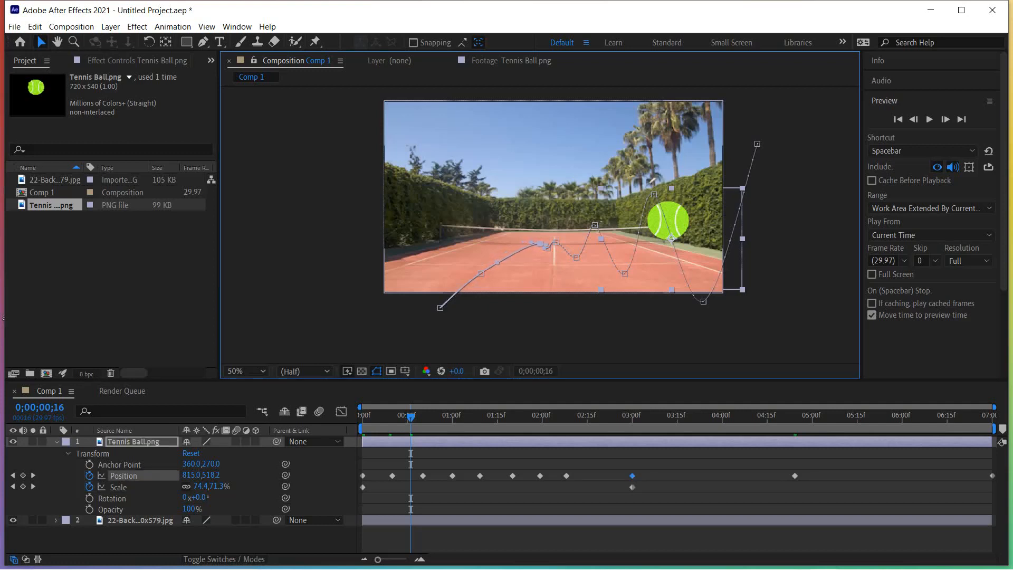
pyautogui.moveTo(481, 274); pyautogui.dragTo(484, 276)
pyautogui.click(499, 238)
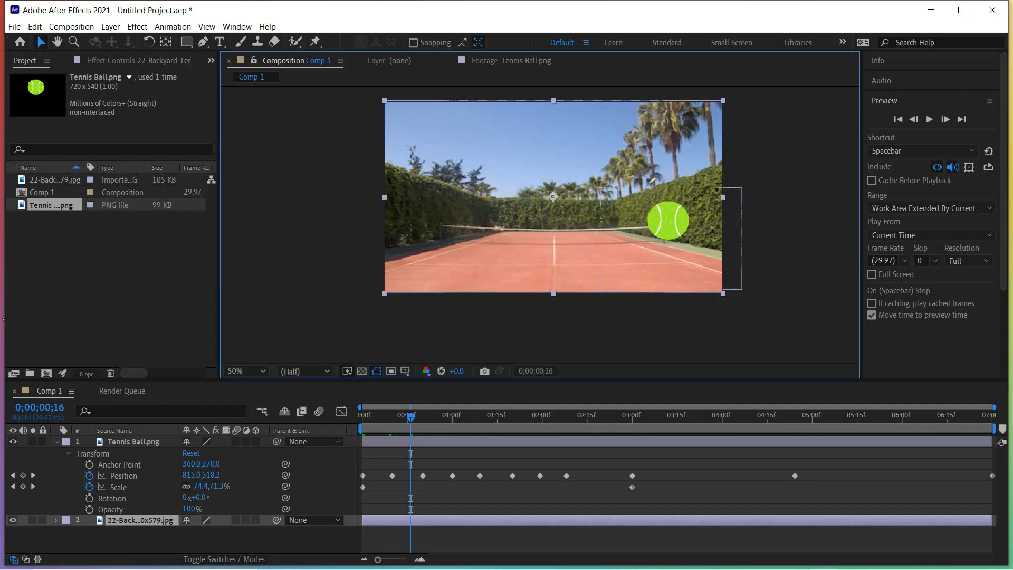
pyautogui.click(898, 119)
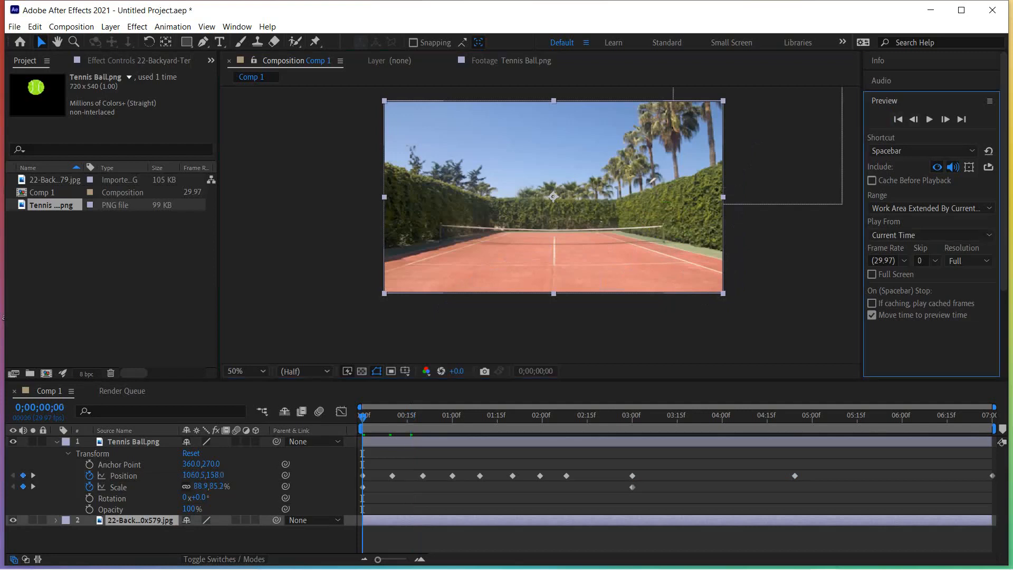
pyautogui.click(930, 119)
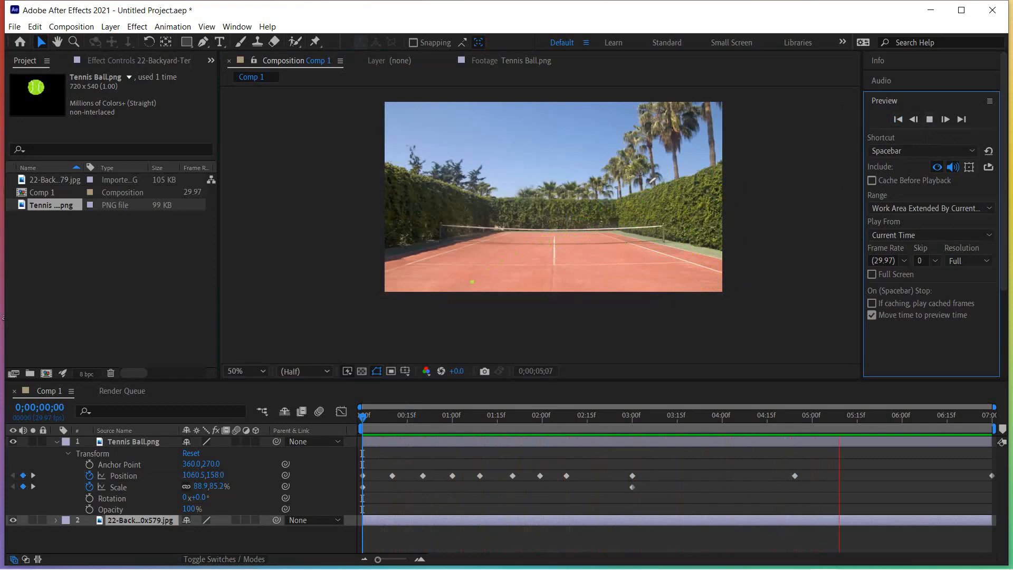
pyautogui.press('space')
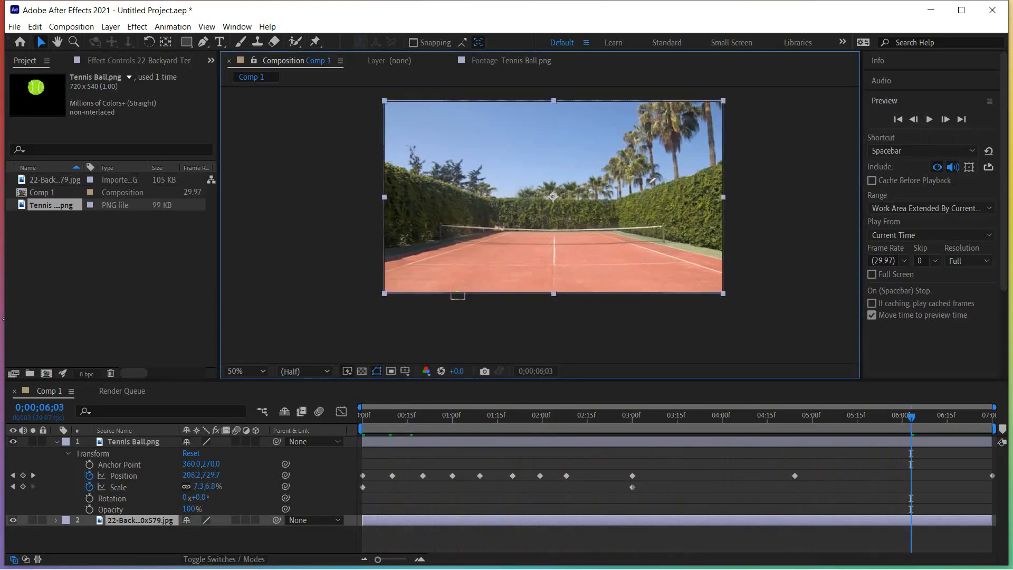
# - Examine the ball's last bounces between 0;00;02;20 and 0;00;03;03 and check which path points the Position keyframes control
pyautogui.click(633, 417)
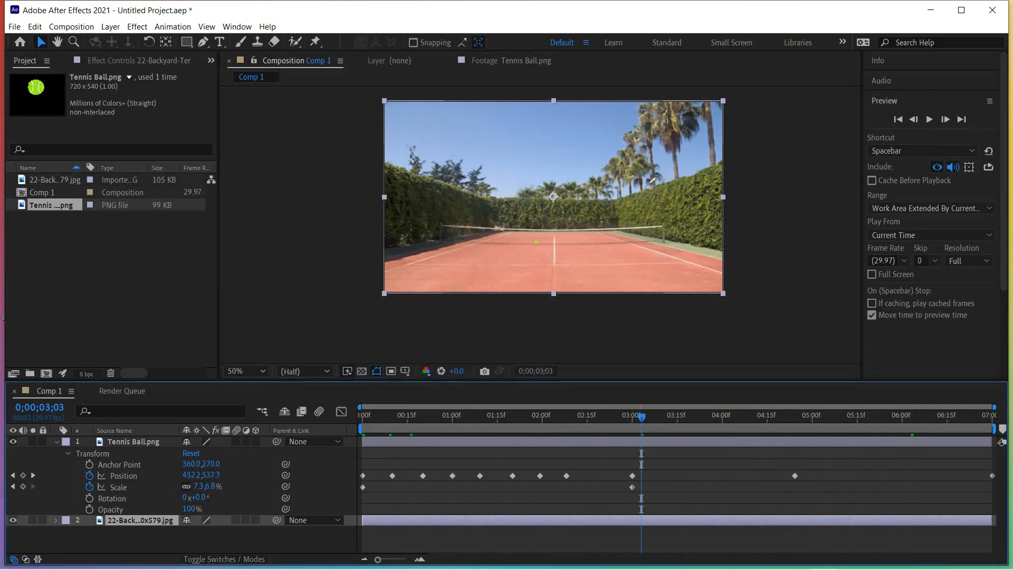
pyautogui.moveTo(633, 417); pyautogui.dragTo(602, 417)
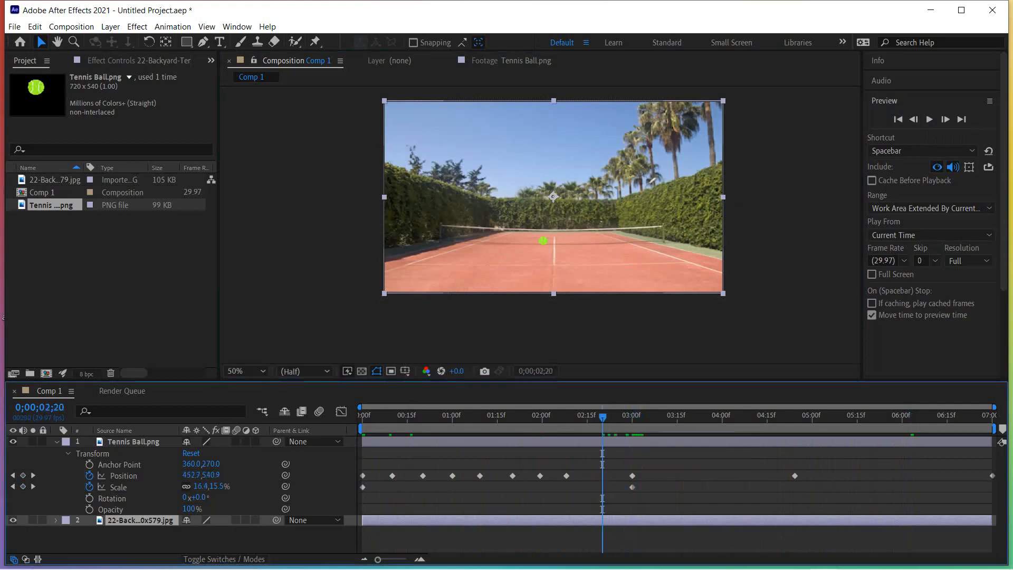
pyautogui.click(123, 475)
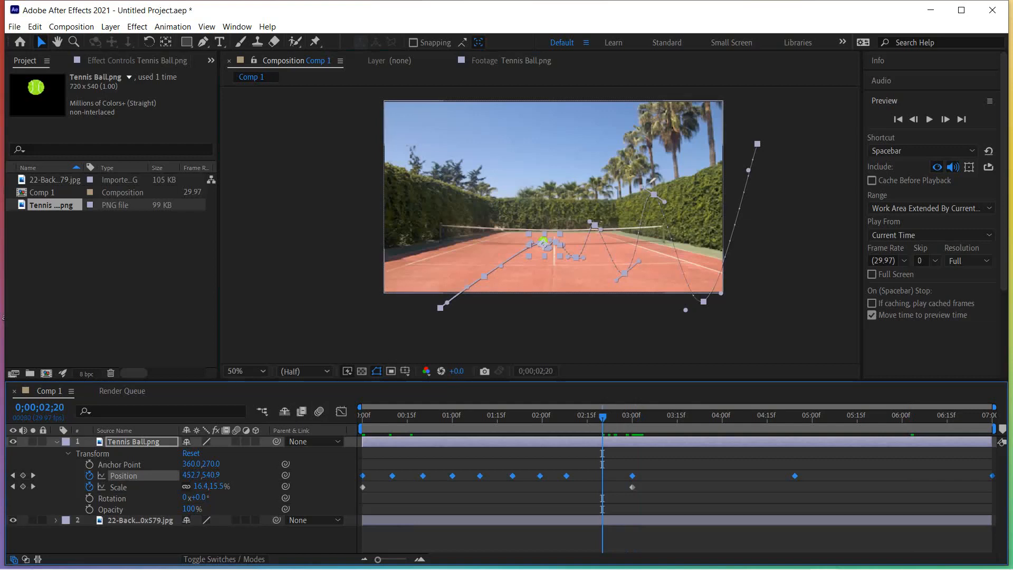
pyautogui.click(570, 253)
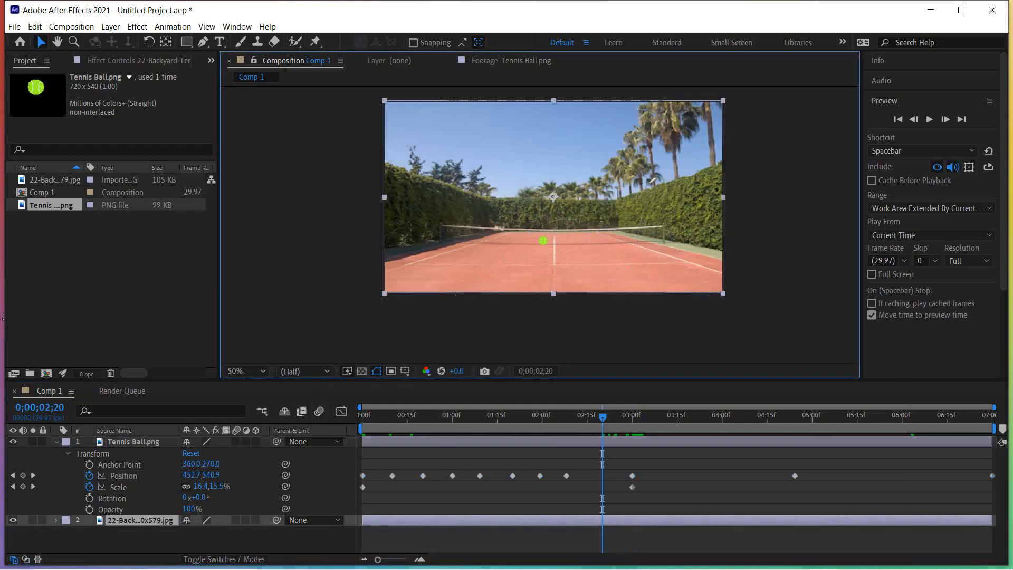
pyautogui.click(567, 476)
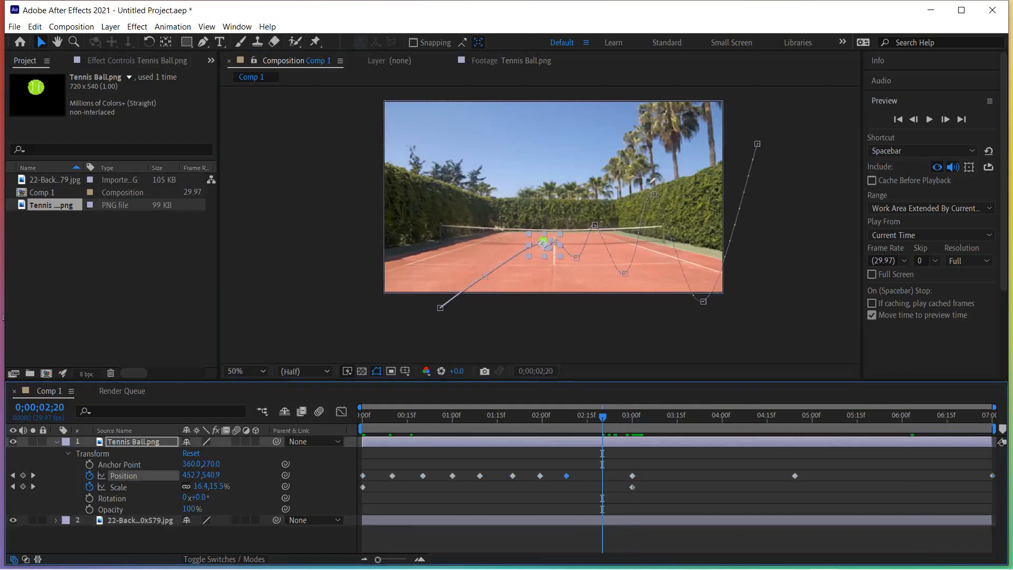
pyautogui.click(595, 225)
pyautogui.click(452, 476)
# - Check the ball's size at 0;00;02;08 and the values of its Scale keyframe at 0;00;03;00
pyautogui.moveTo(603, 417); pyautogui.dragTo(567, 417)
pyautogui.click(119, 487)
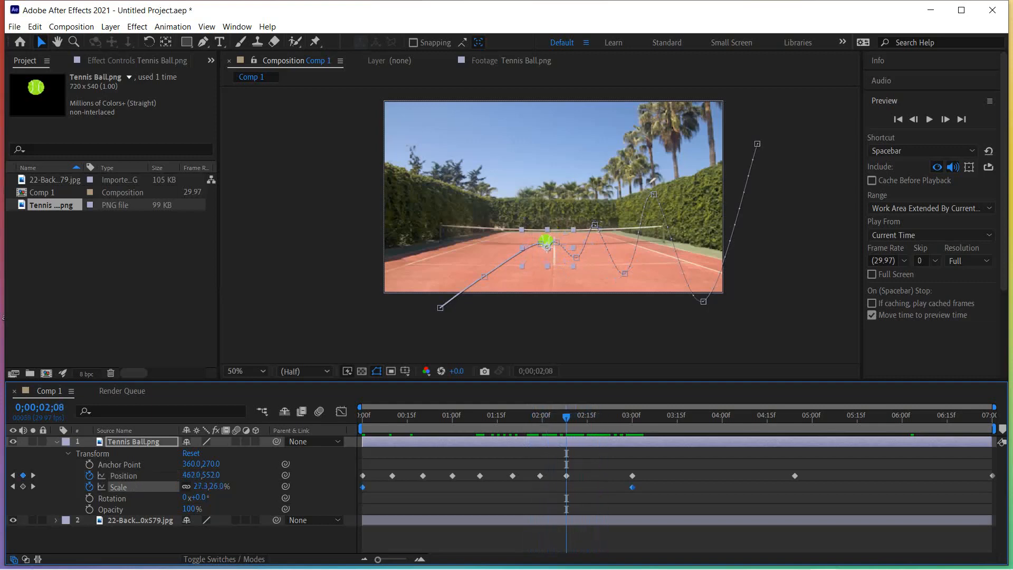
pyautogui.moveTo(566, 417)
pyautogui.mouseDown()
pyautogui.moveTo(630, 417)
pyautogui.moveTo(566, 417)
pyautogui.mouseUp()
pyautogui.moveTo(632, 487)
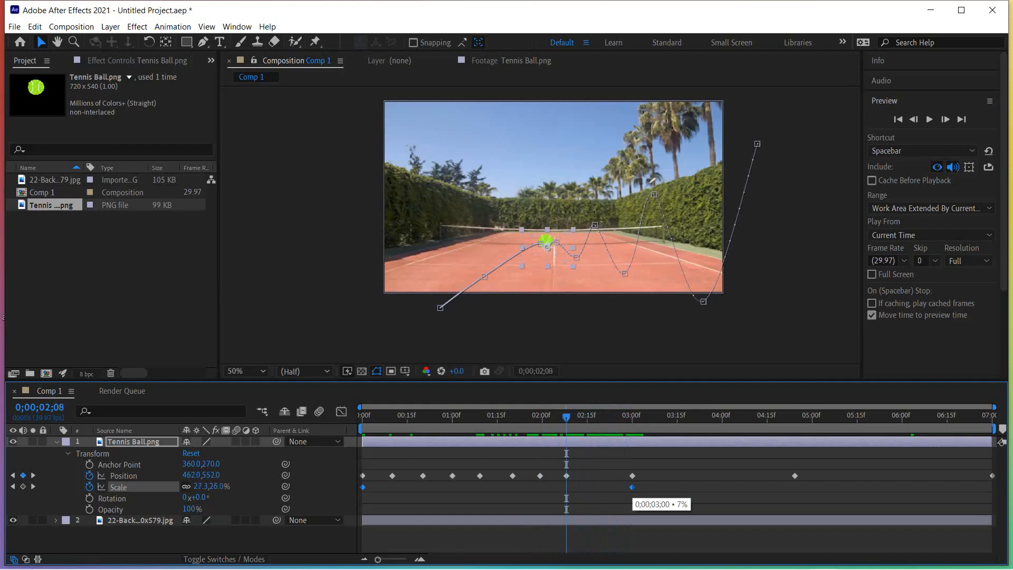
pyautogui.doubleClick(632, 487)
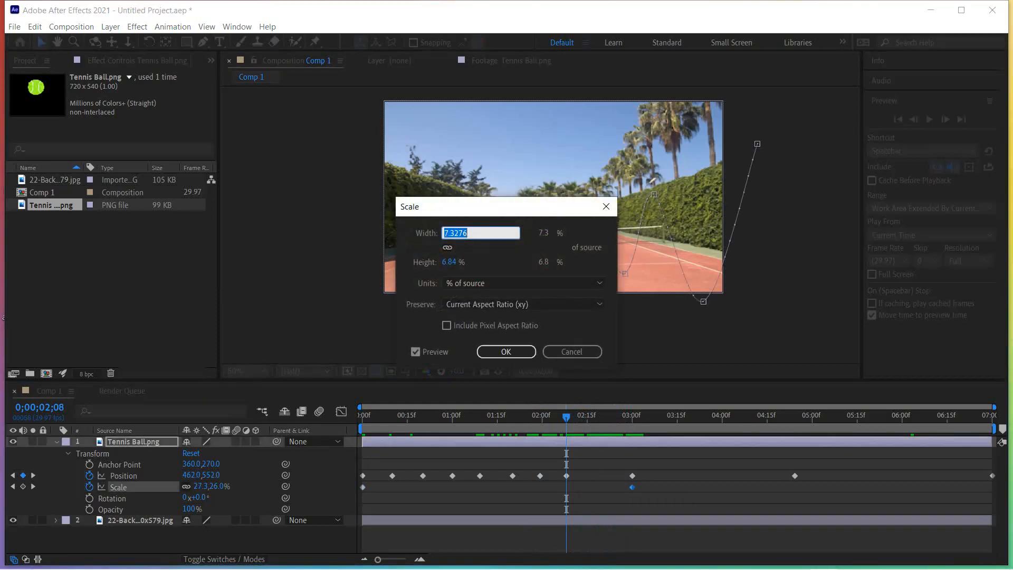
pyautogui.click(572, 351)
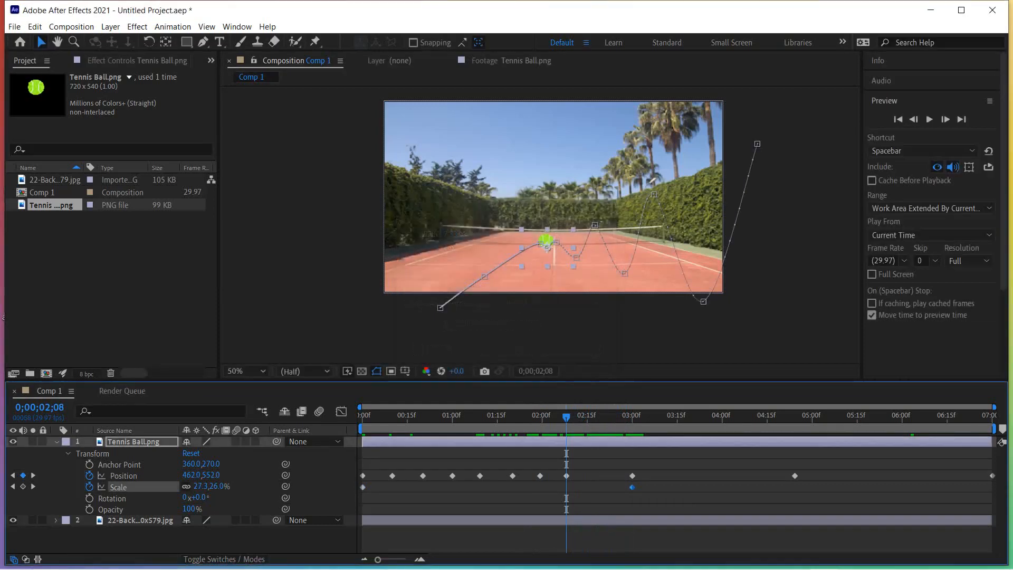
# - Move the ending Scale keyframe slightly before 0;00;03;00 so the shrinking finishes earlier, and preview the animation from the start
pyautogui.moveTo(632, 487); pyautogui.dragTo(599, 488)
pyautogui.click(524, 417)
pyautogui.moveTo(524, 417); pyautogui.dragTo(581, 417)
pyautogui.moveTo(597, 487); pyautogui.dragTo(608, 487)
pyautogui.moveTo(581, 417); pyautogui.dragTo(624, 417)
pyautogui.moveTo(609, 486); pyautogui.dragTo(620, 487)
pyautogui.moveTo(623, 417); pyautogui.dragTo(363, 417)
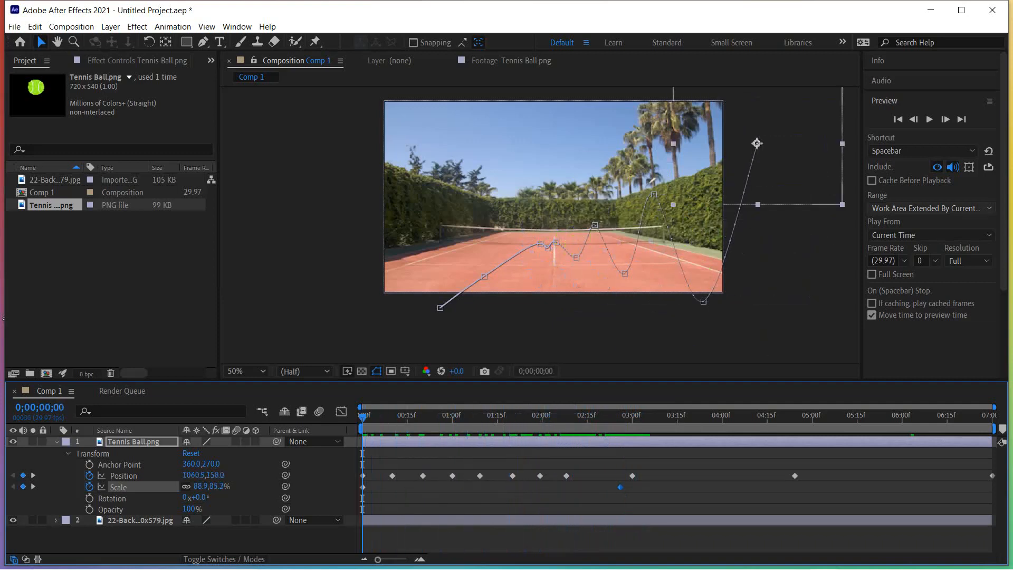
pyautogui.click(930, 119)
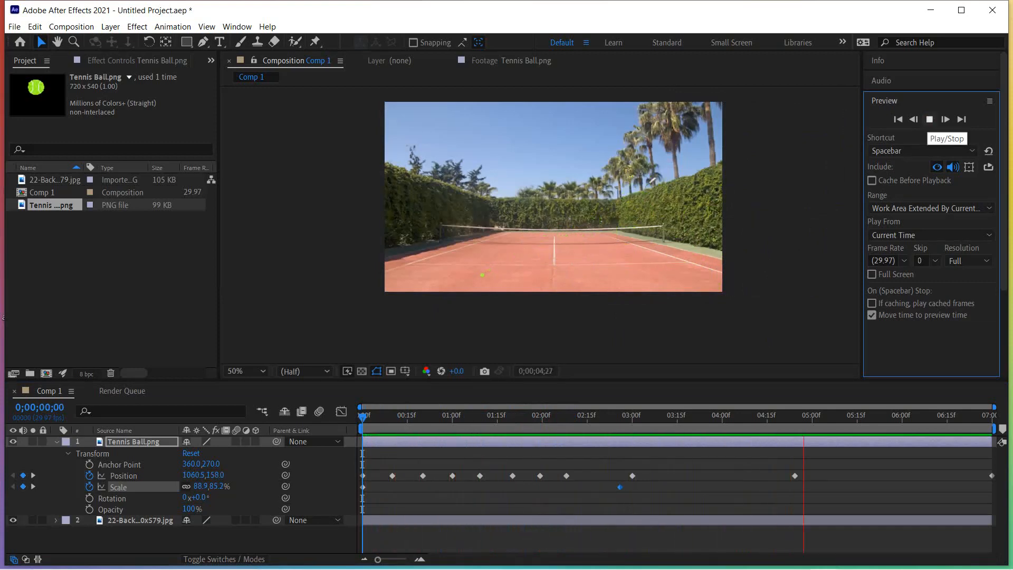
pyautogui.click(930, 120)
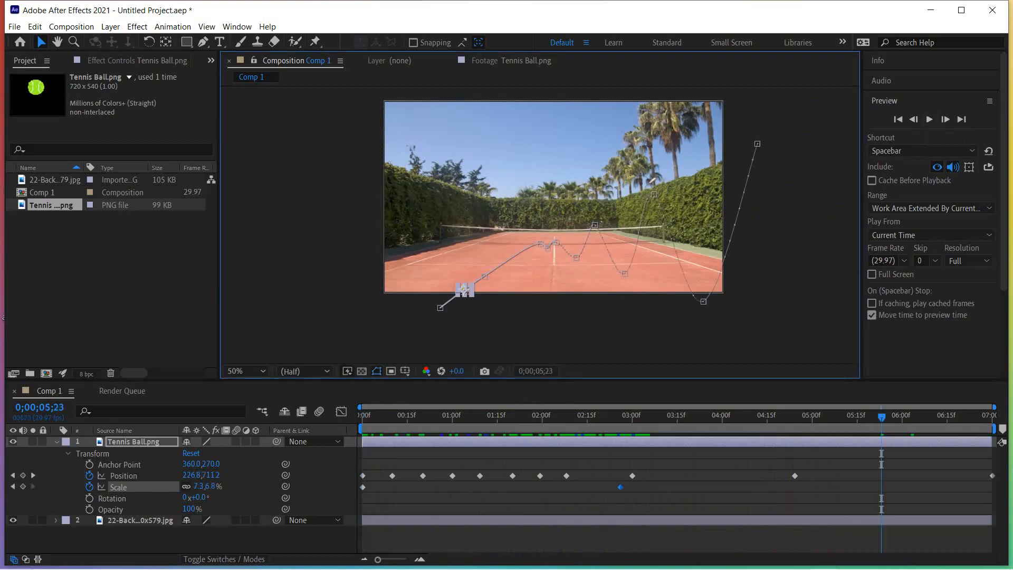
# - Move the 0;00;03;00 Position keyframe back to just after 0;00;02;15 so the roll starts earlier, and preview from the start
pyautogui.click(548, 415)
pyautogui.moveTo(548, 415); pyautogui.dragTo(626, 416)
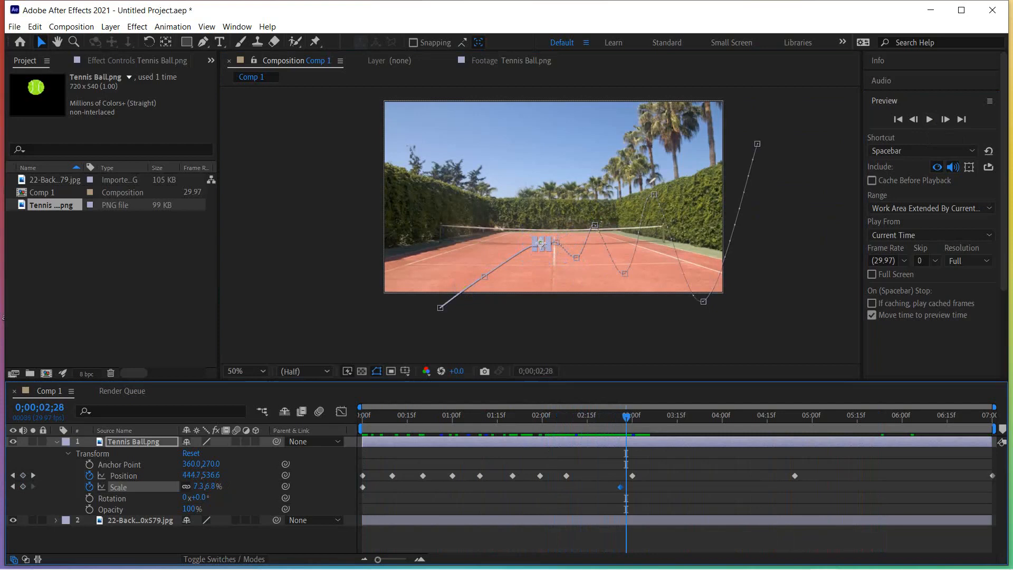
pyautogui.moveTo(632, 476); pyautogui.dragTo(597, 476)
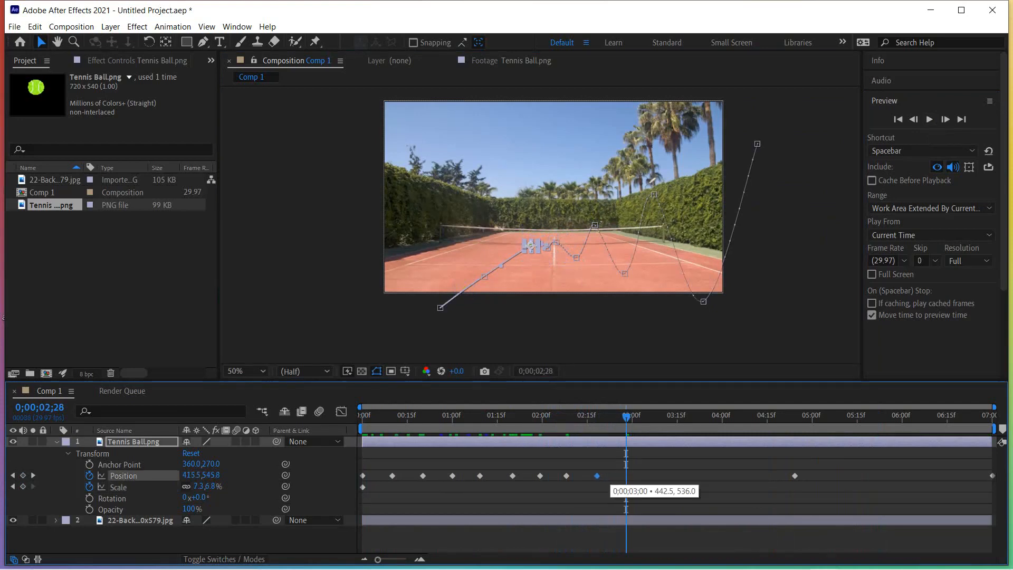
pyautogui.moveTo(626, 416)
pyautogui.mouseDown()
pyautogui.moveTo(512, 415)
pyautogui.moveTo(638, 416)
pyautogui.mouseUp()
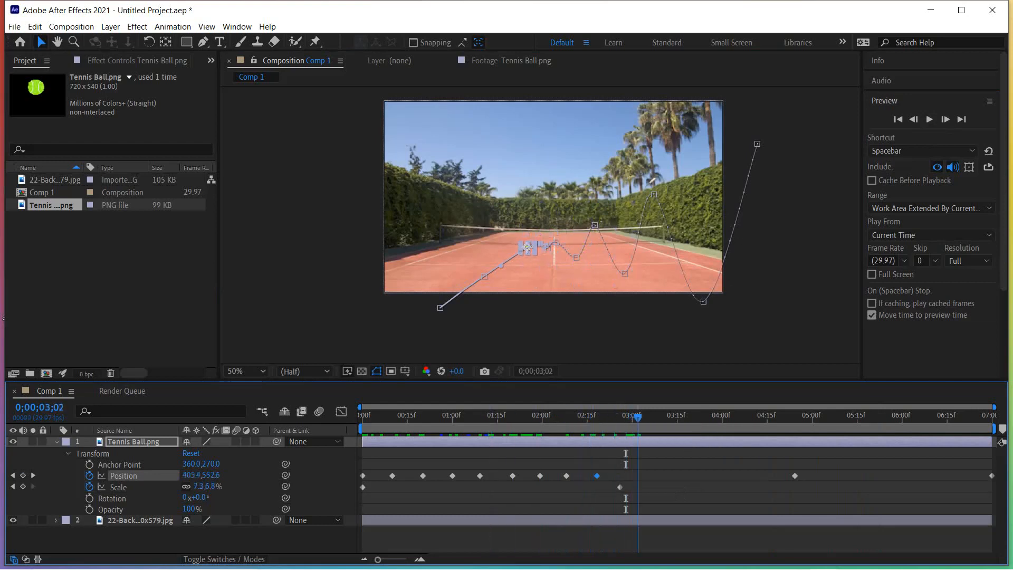
pyautogui.click(898, 120)
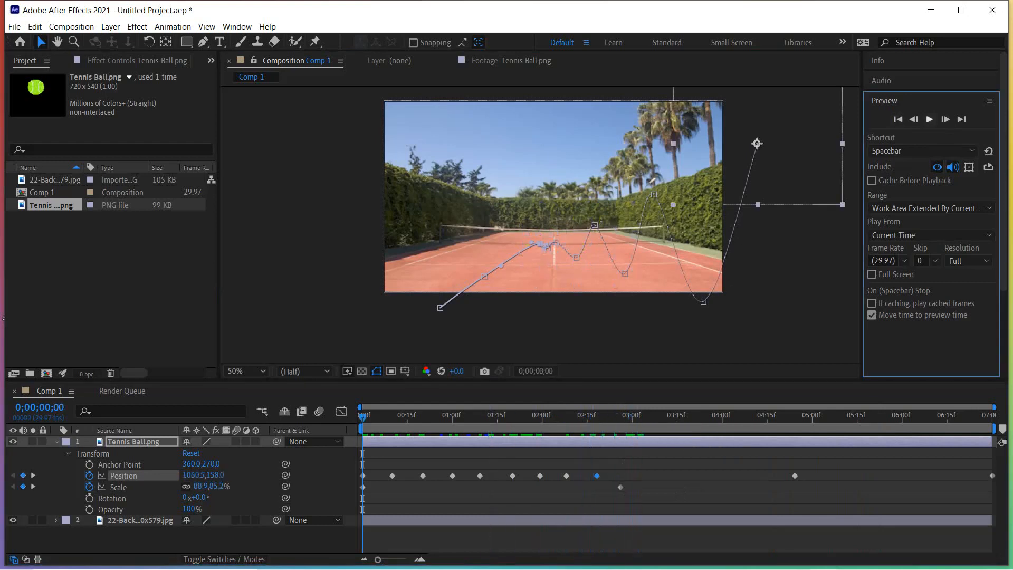
pyautogui.click(929, 119)
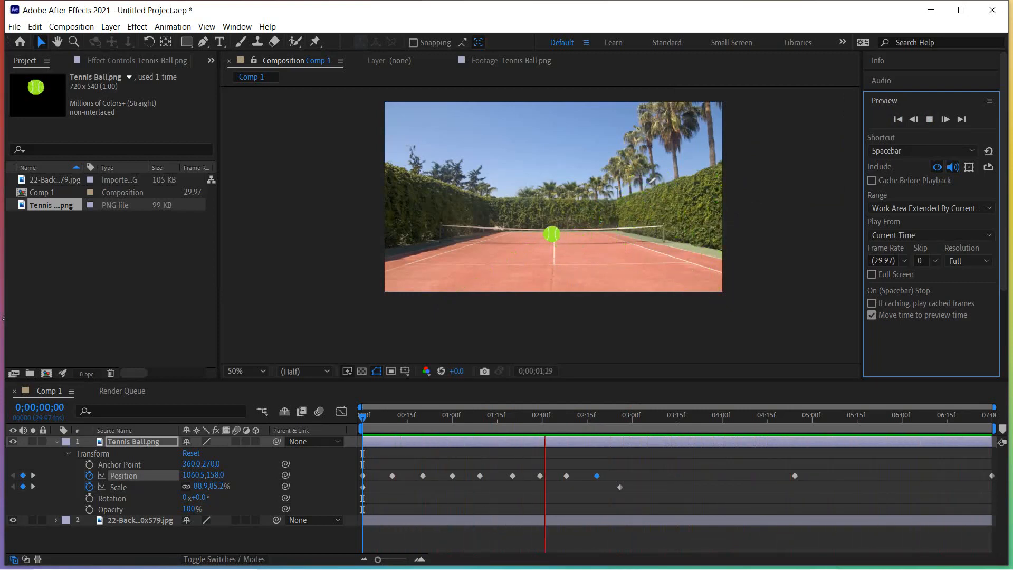
pyautogui.press('space')
# - Display the Position curves in the Graph Editor and examine the ball's roll up to 0;00;03;12
pyautogui.click(123, 476)
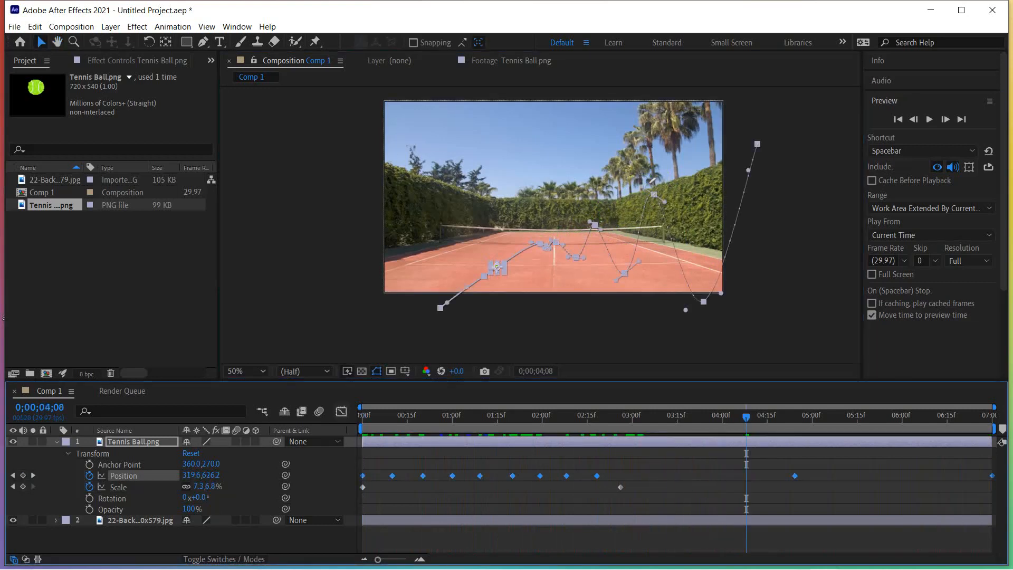
pyautogui.click(342, 411)
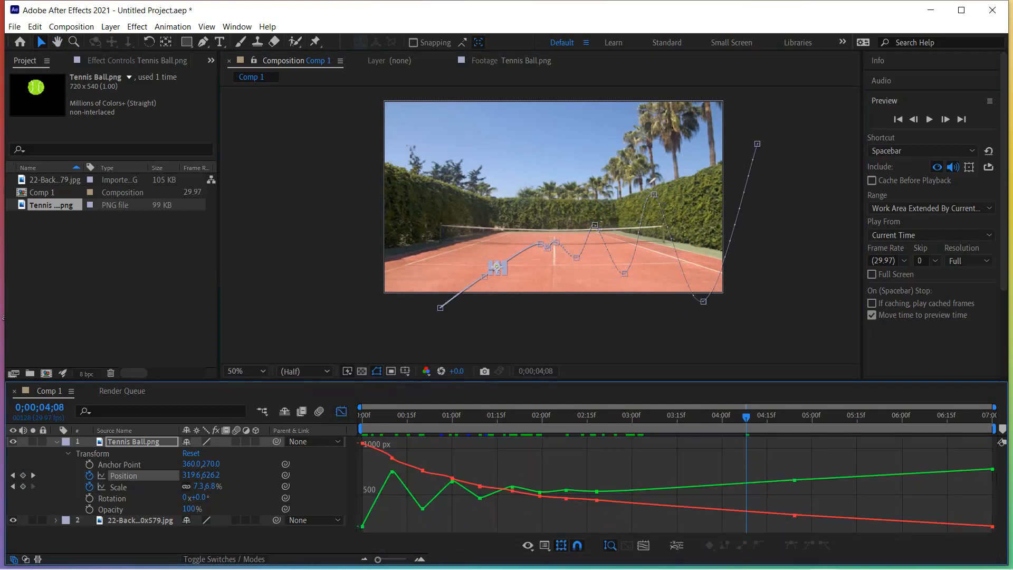
pyautogui.press('space')
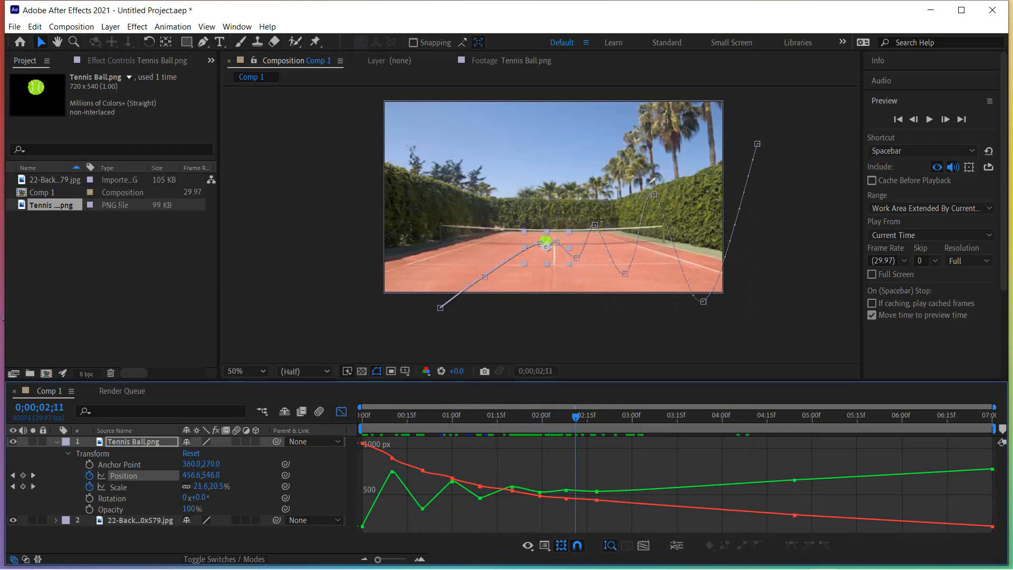
pyautogui.moveTo(590, 417); pyautogui.dragTo(669, 417)
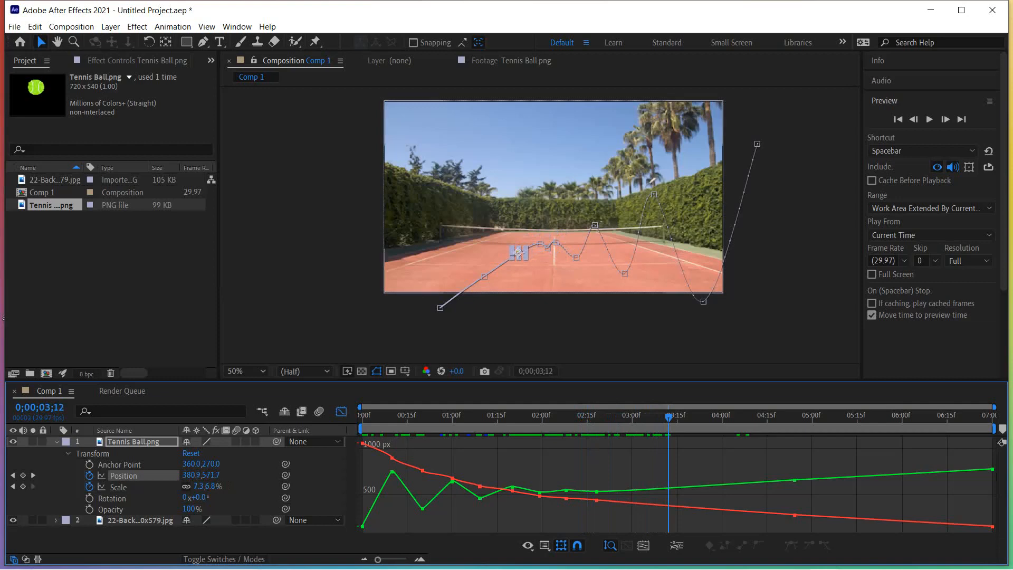
# - Slightly reshape the motion path's curve at the first point of the final roll, and preview from the start
pyautogui.click(540, 244)
pyautogui.moveTo(519, 253); pyautogui.dragTo(518, 253)
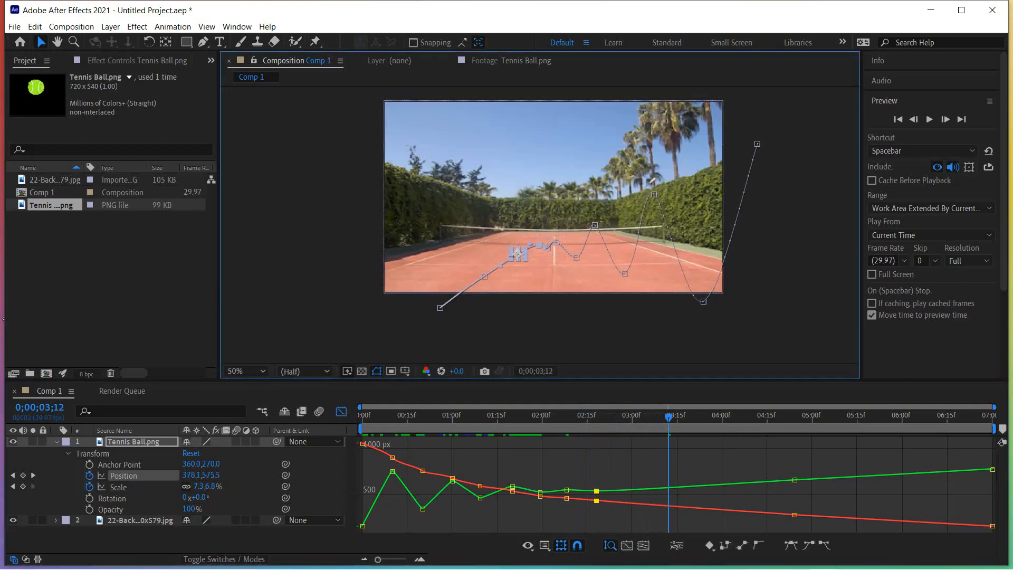
pyautogui.click(898, 119)
pyautogui.click(930, 119)
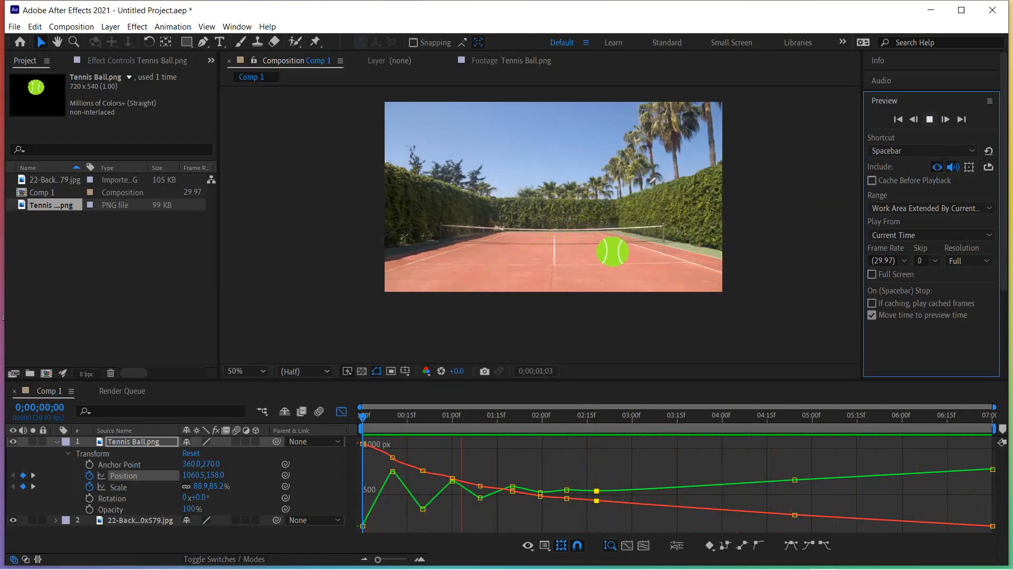
pyautogui.press('space')
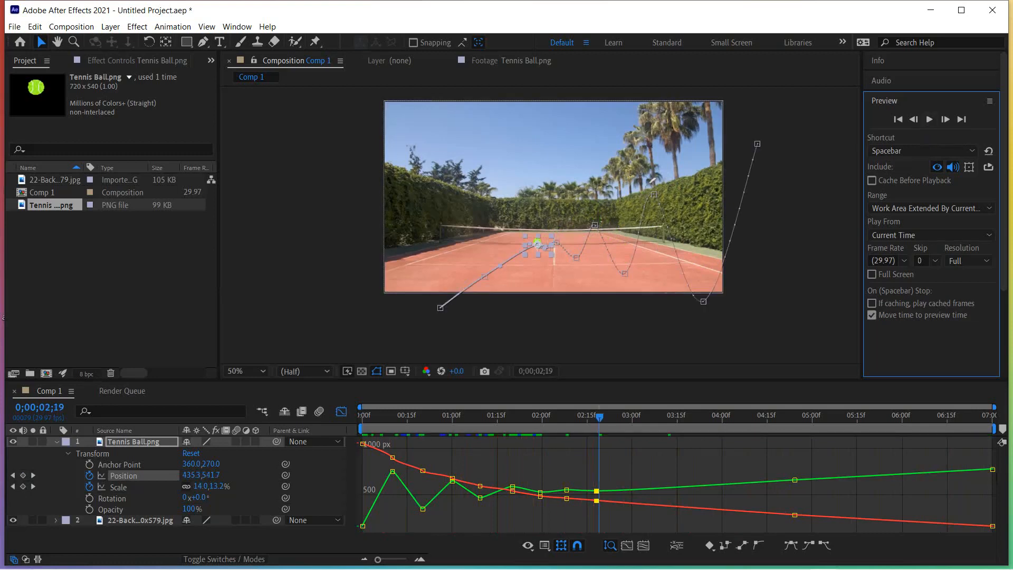
pyautogui.press('space')
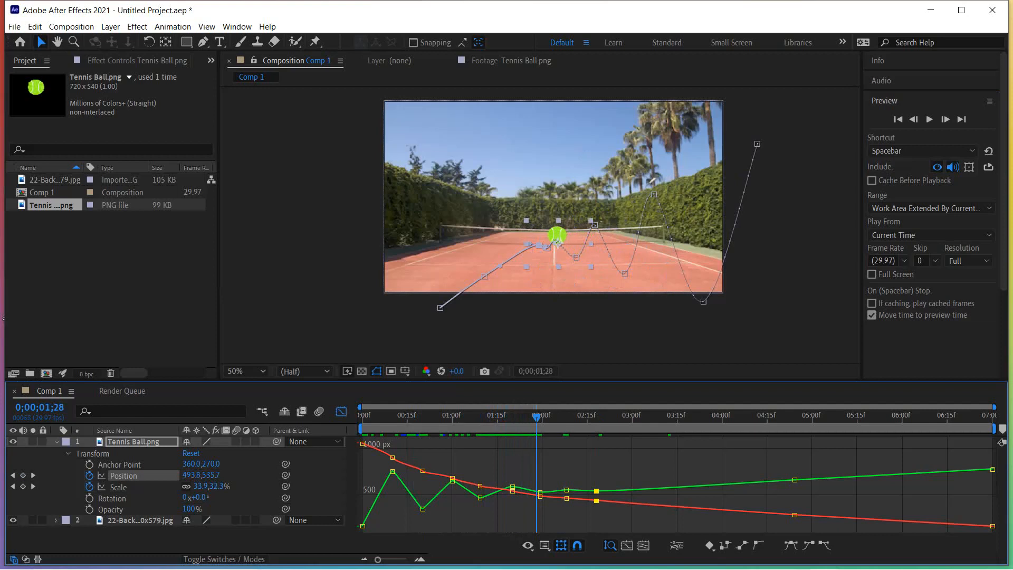
# - Go to 0;00;01;27 and adjust the curve handle of the motion path's third low point, keeping the ball layer selected
pyautogui.moveTo(537, 417); pyautogui.dragTo(534, 417)
pyautogui.click(576, 258)
pyautogui.moveTo(568, 257); pyautogui.dragTo(589, 258)
pyautogui.click(653, 181)
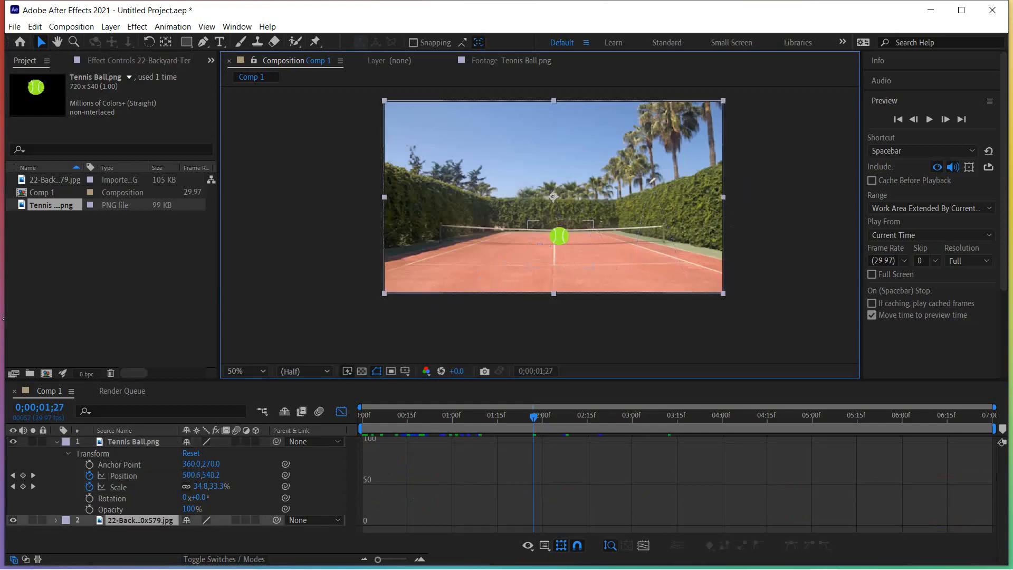
pyautogui.click(559, 236)
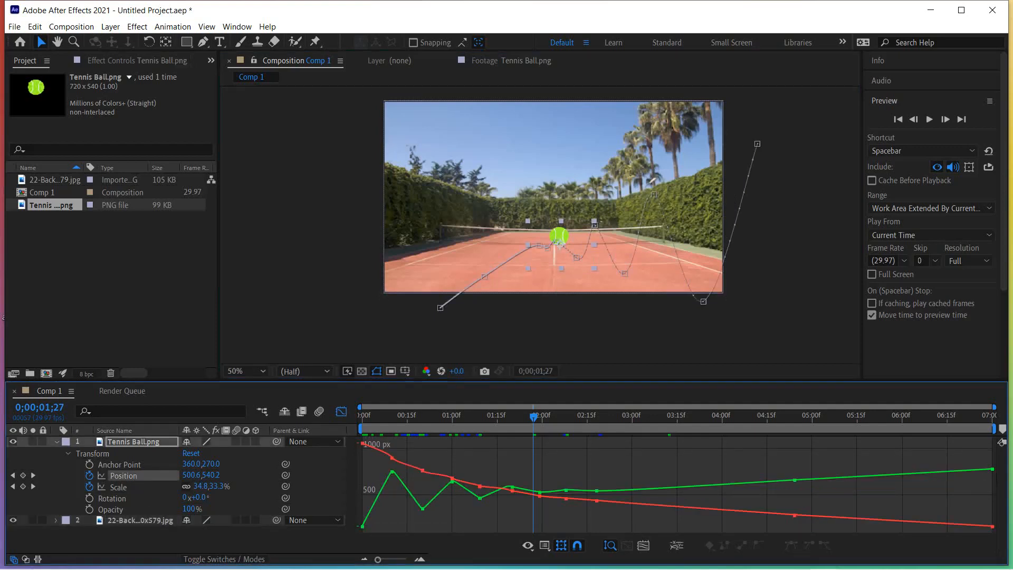
# - Nudge the last bounce's peak and low point slightly down, and adjust the curve handle where the roll begins
pyautogui.click(558, 243)
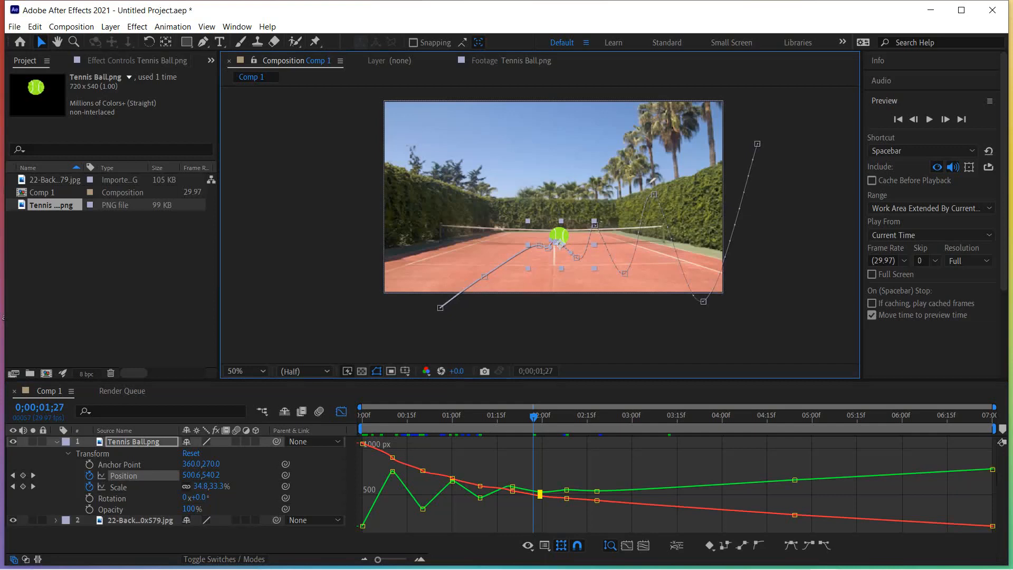
pyautogui.moveTo(560, 244); pyautogui.dragTo(558, 245)
pyautogui.click(548, 247)
pyautogui.moveTo(547, 248); pyautogui.dragTo(548, 251)
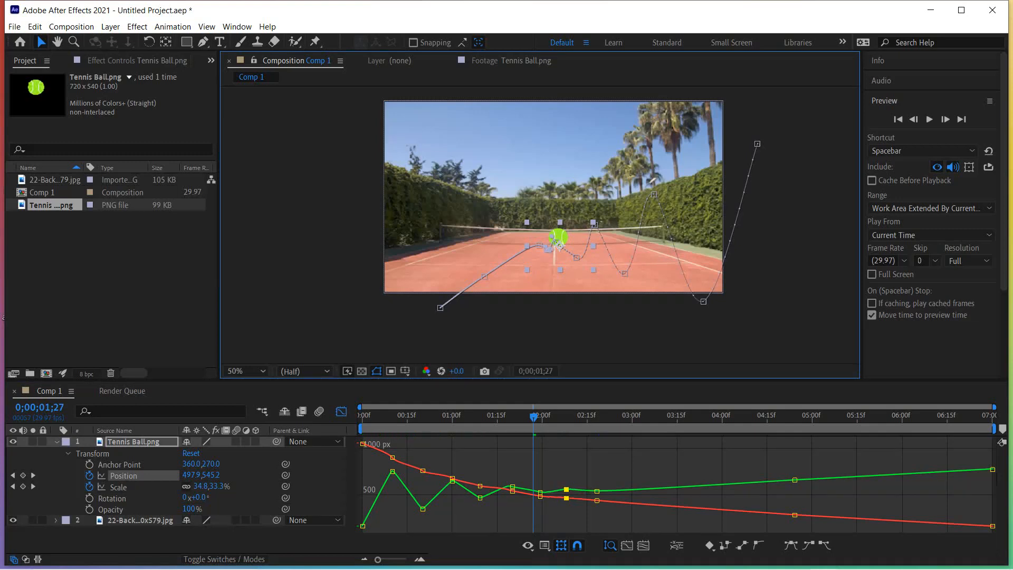
pyautogui.click(539, 245)
pyautogui.moveTo(531, 244); pyautogui.dragTo(532, 248)
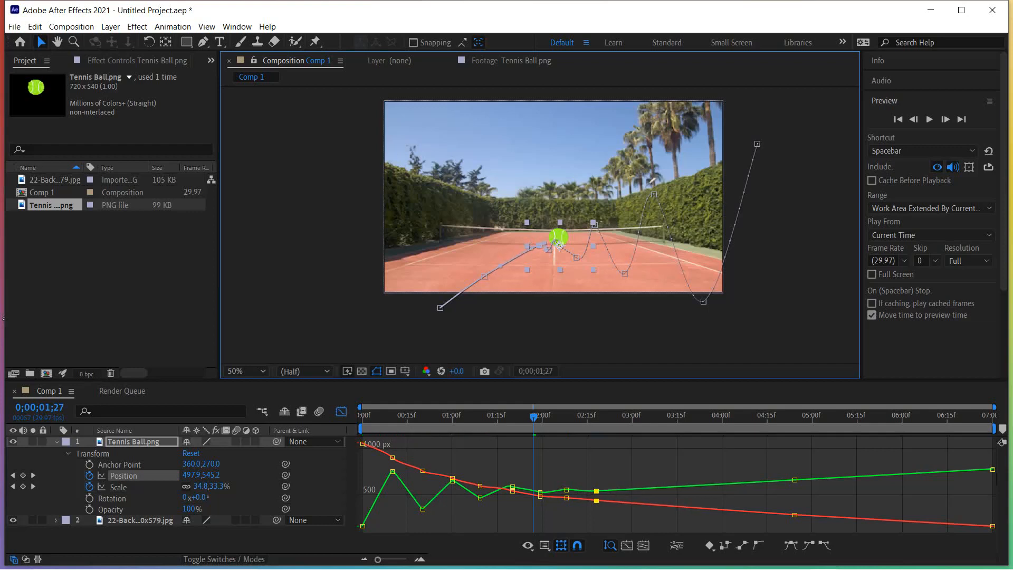
pyautogui.click(534, 331)
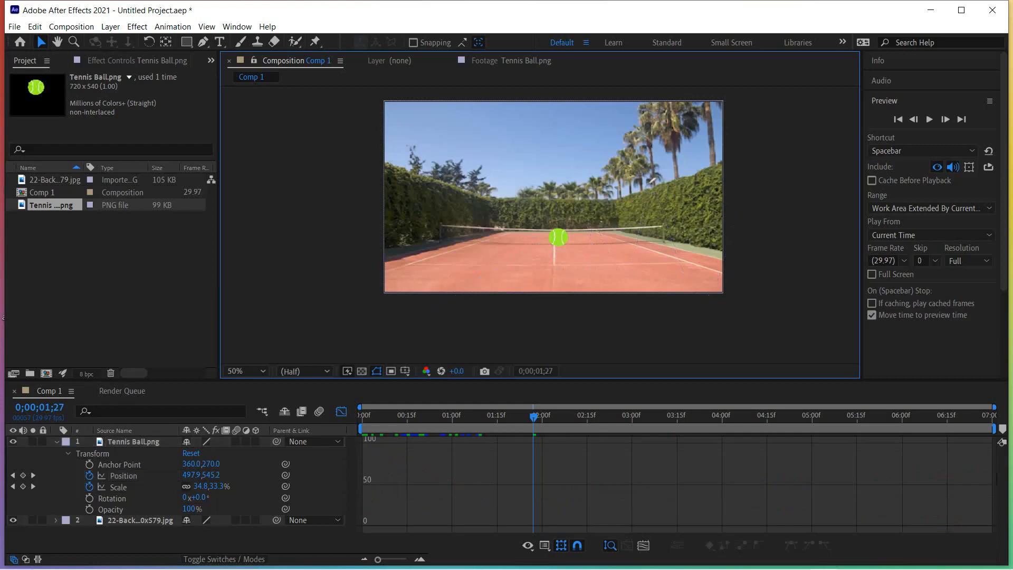
# - Preview the animation from the start to check the adjusted last bounce and roll
pyautogui.click(898, 119)
pyautogui.click(929, 119)
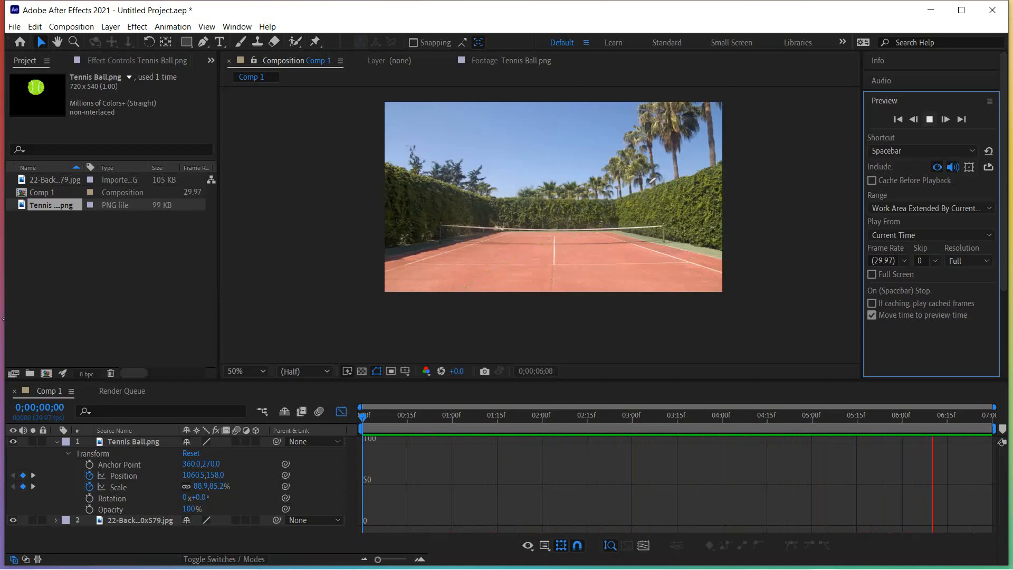
pyautogui.press('space')
# - Return the timeline from the Graph Editor to the keyframe view and select the last bounce's low point on the motion path
pyautogui.click(124, 476)
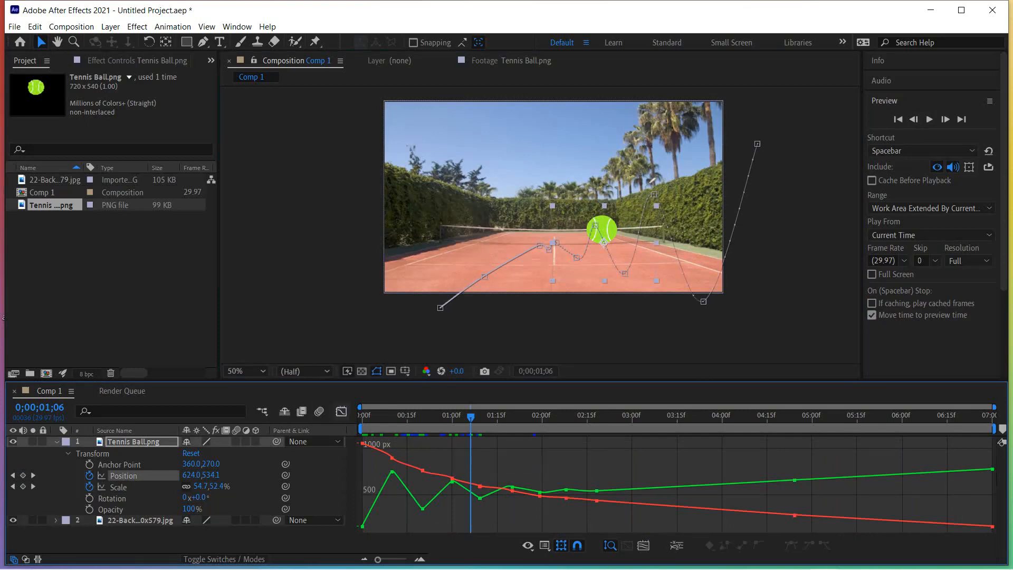
pyautogui.click(341, 411)
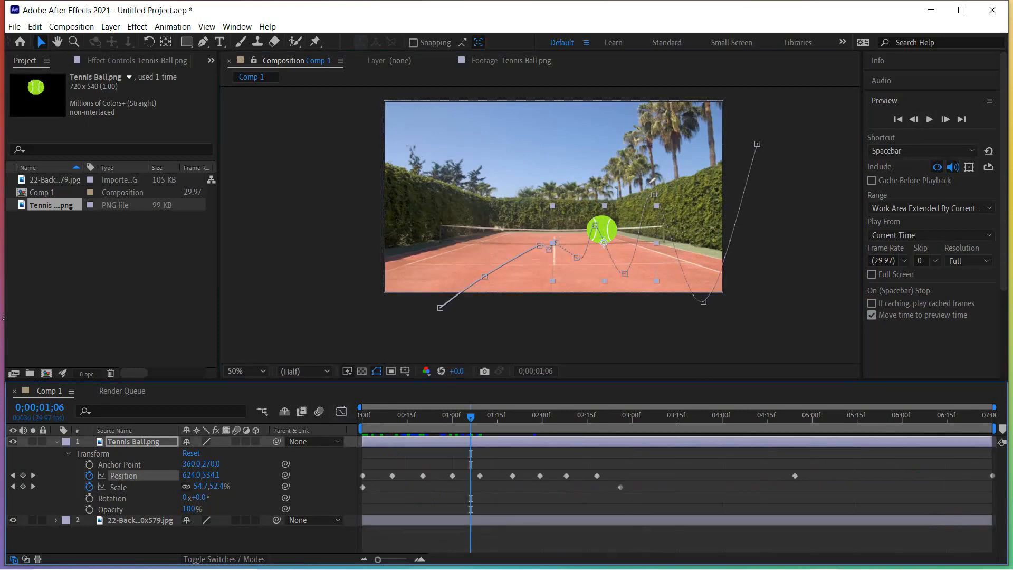
pyautogui.click(597, 476)
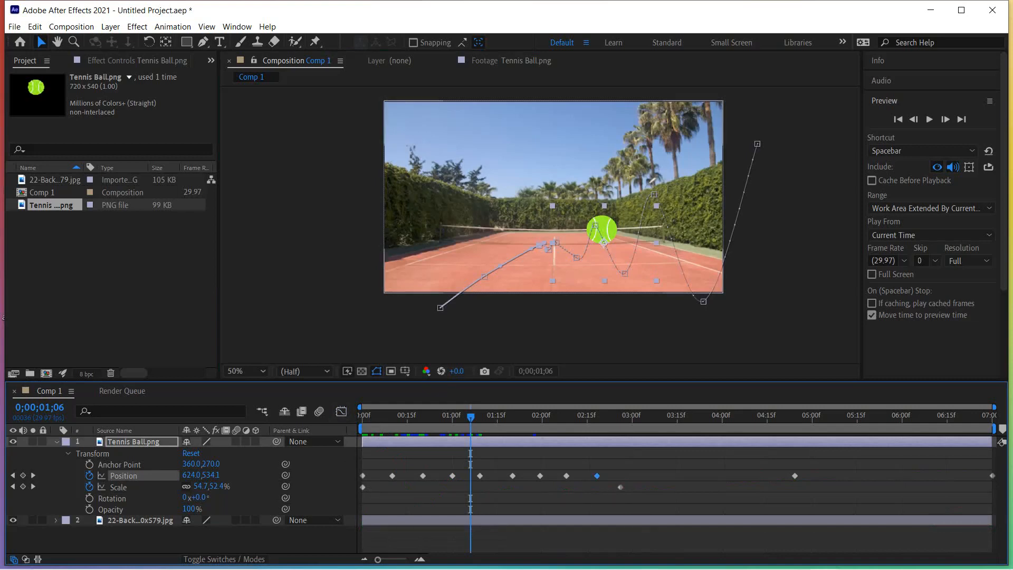
pyautogui.click(118, 488)
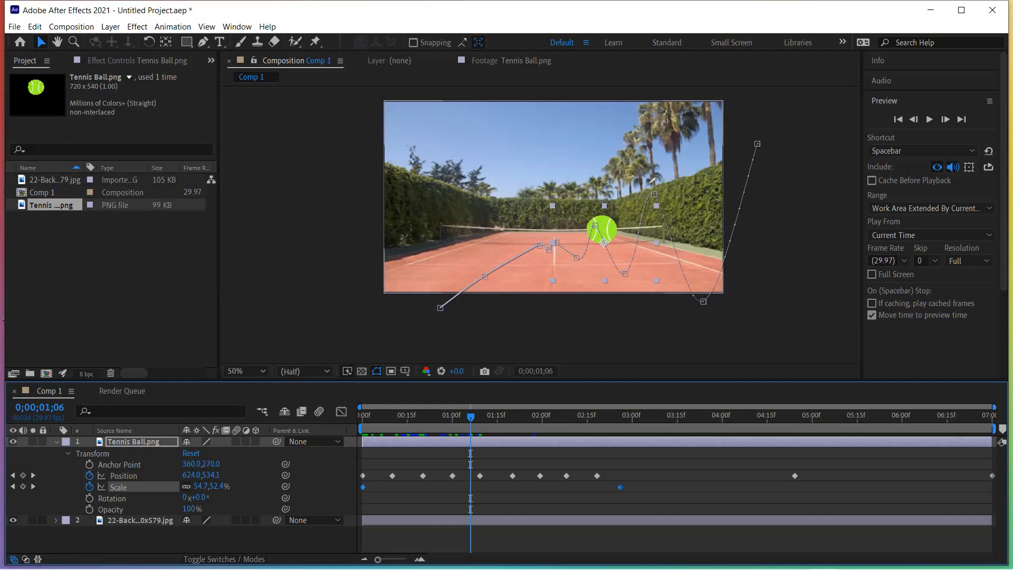
pyautogui.click(654, 194)
pyautogui.click(549, 250)
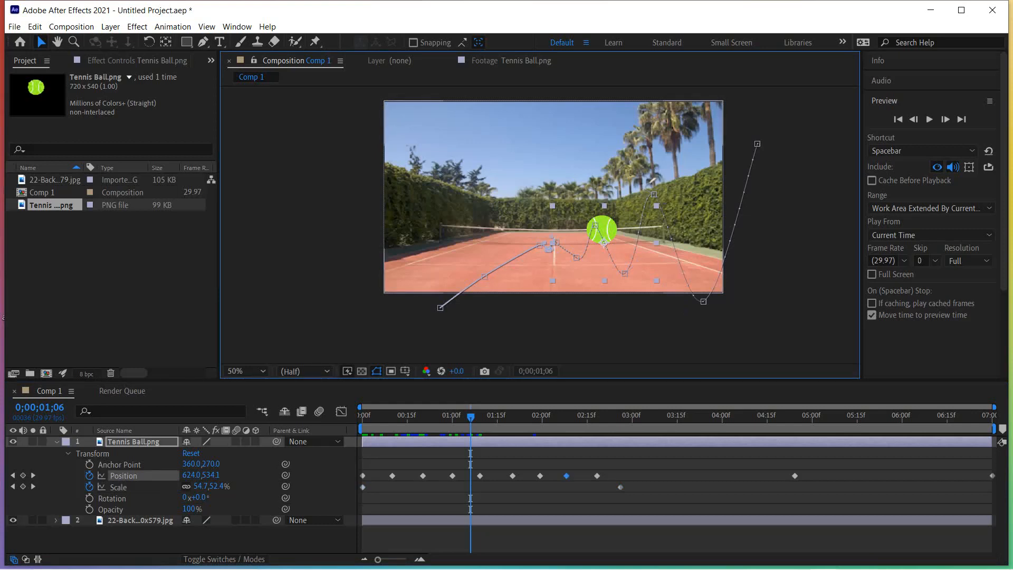